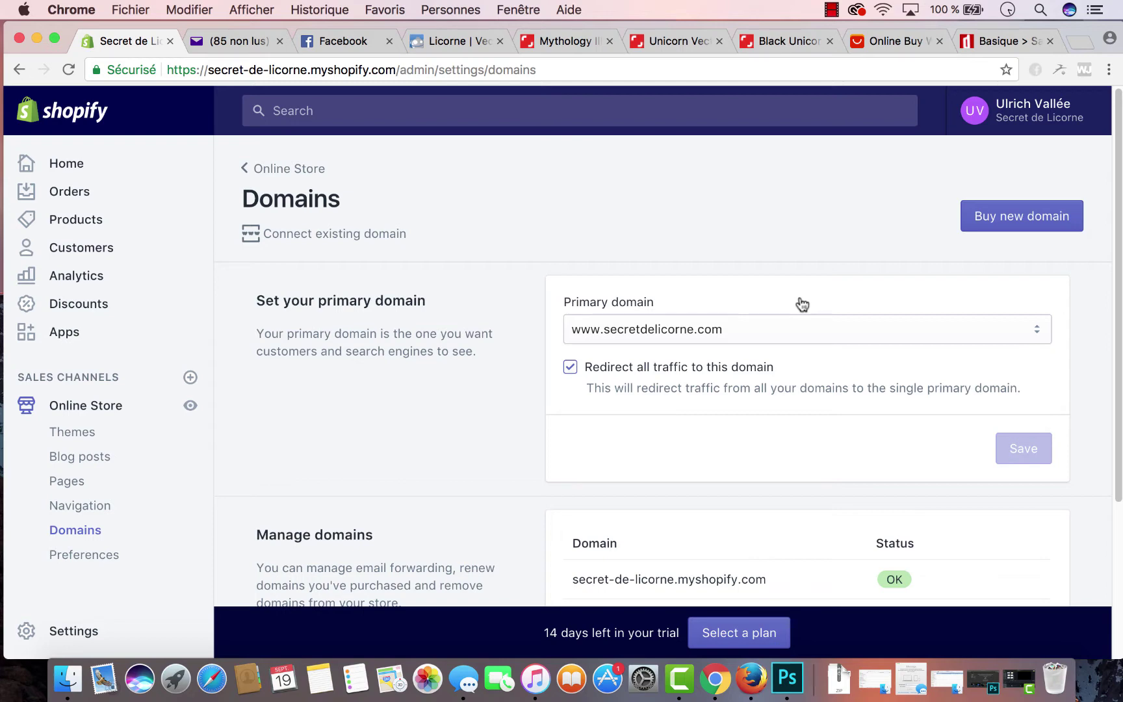
# Search Google for "boutique licorne" in a new browser tab
pyautogui.click(1081, 40)
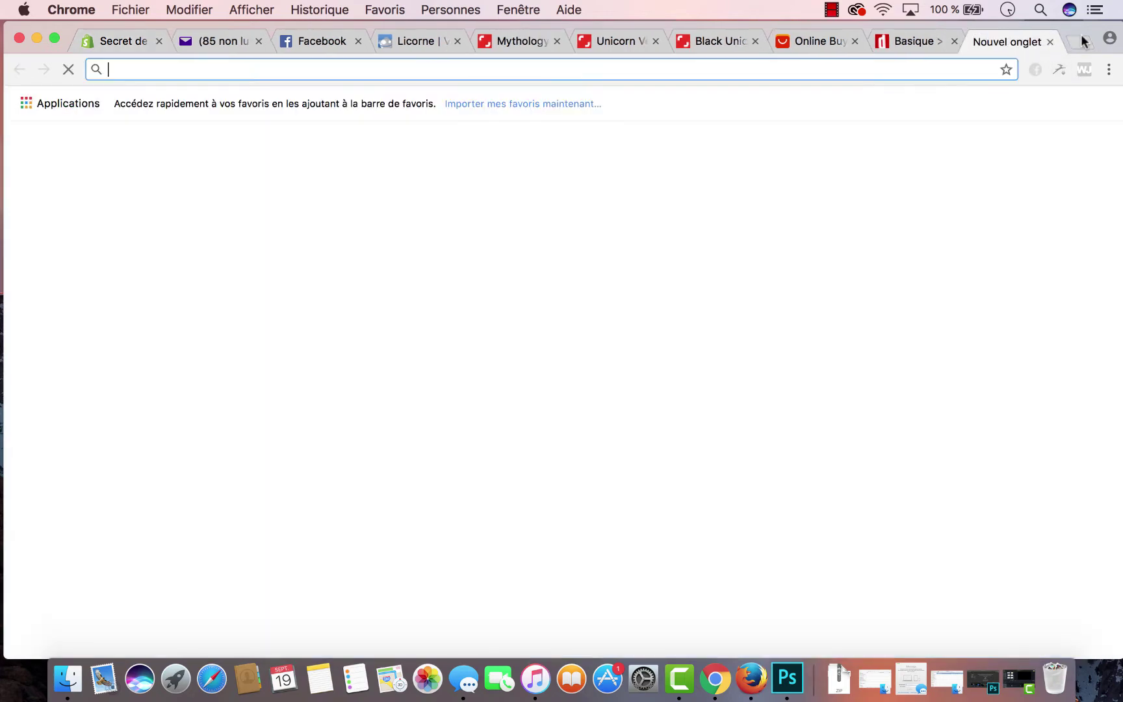
pyautogui.write('bout')
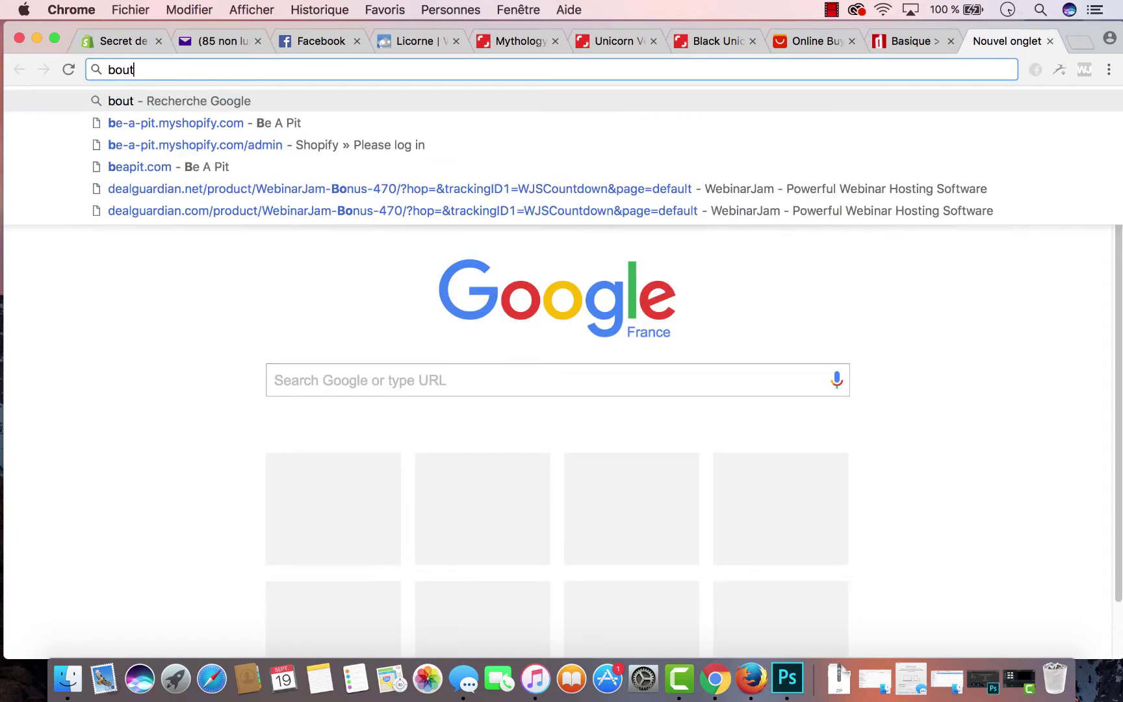
pyautogui.write('ique licorne')
pyautogui.press('BackSpace')
pyautogui.press('BackSpace')
pyautogui.press('BackSpace')
pyautogui.press('BackSpace')
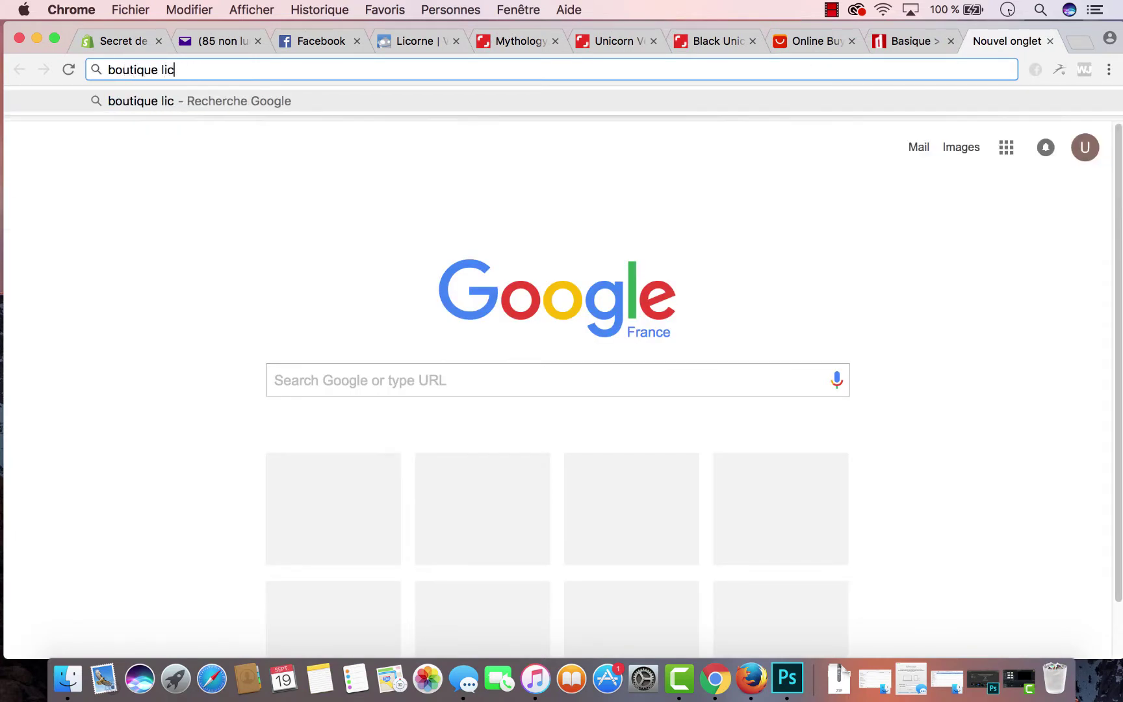
pyautogui.write('orne')
pyautogui.press('Return')
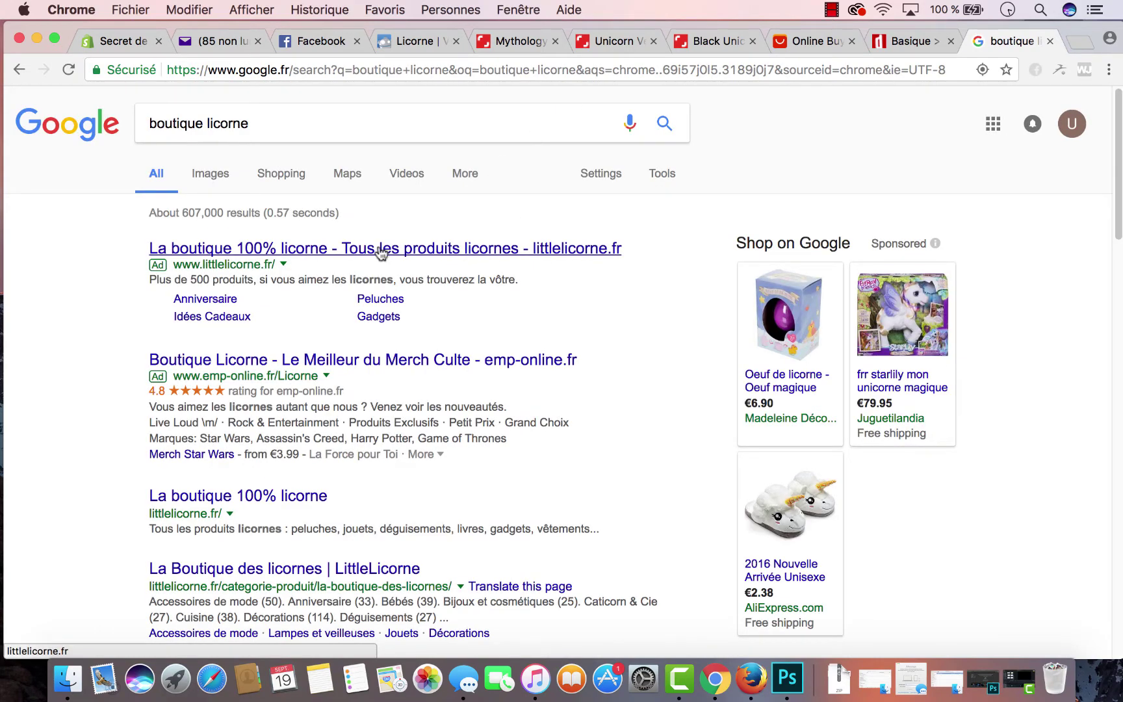
# Open the littlelicorne.fr ad result in a separate tab, inspect the shop's header and logo, and close it
pyautogui.click(328, 252)
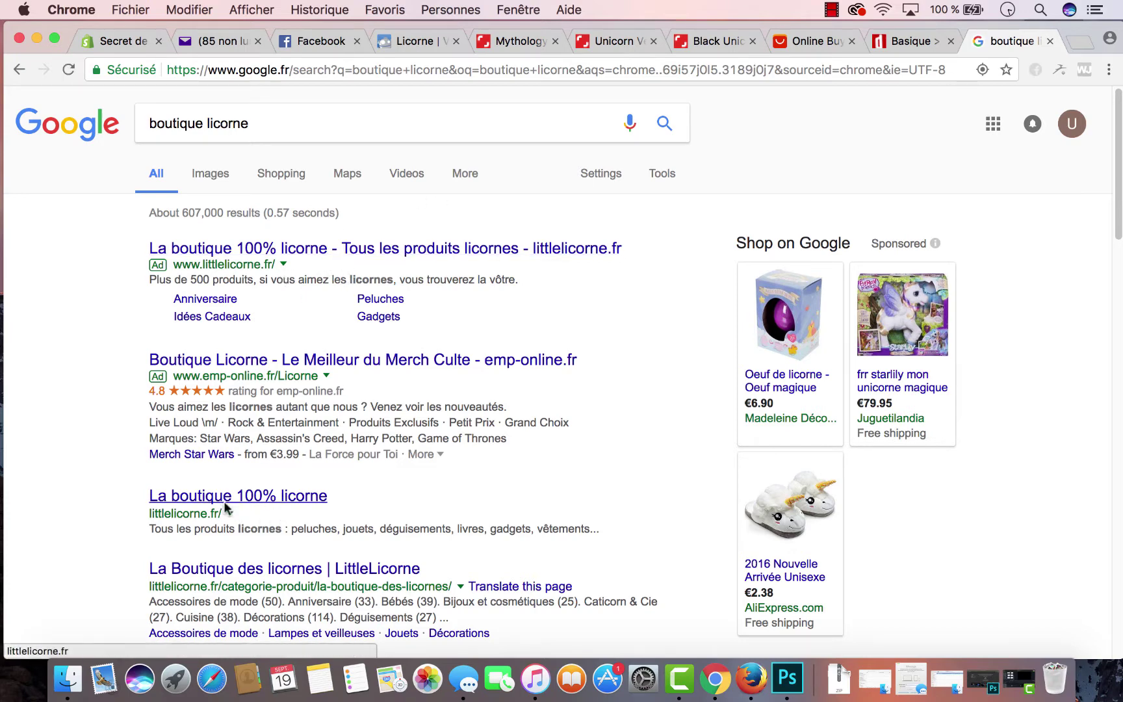
pyautogui.keyDown('super'); pyautogui.click(324, 255); pyautogui.keyUp('super')
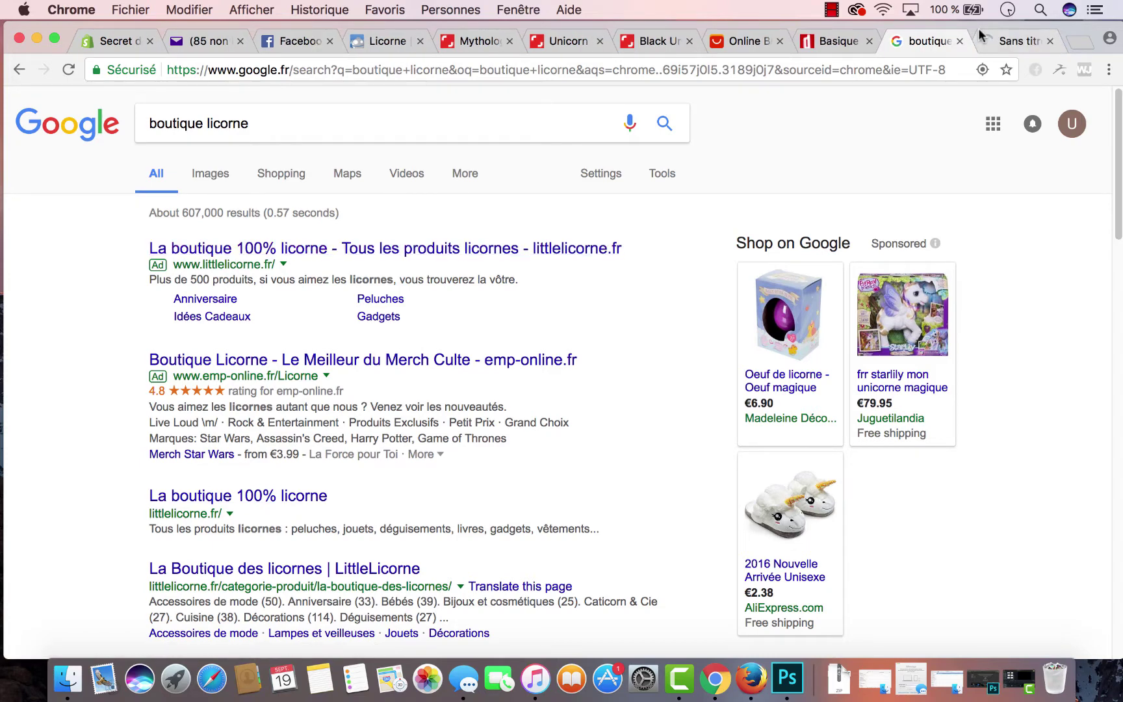
pyautogui.click(988, 40)
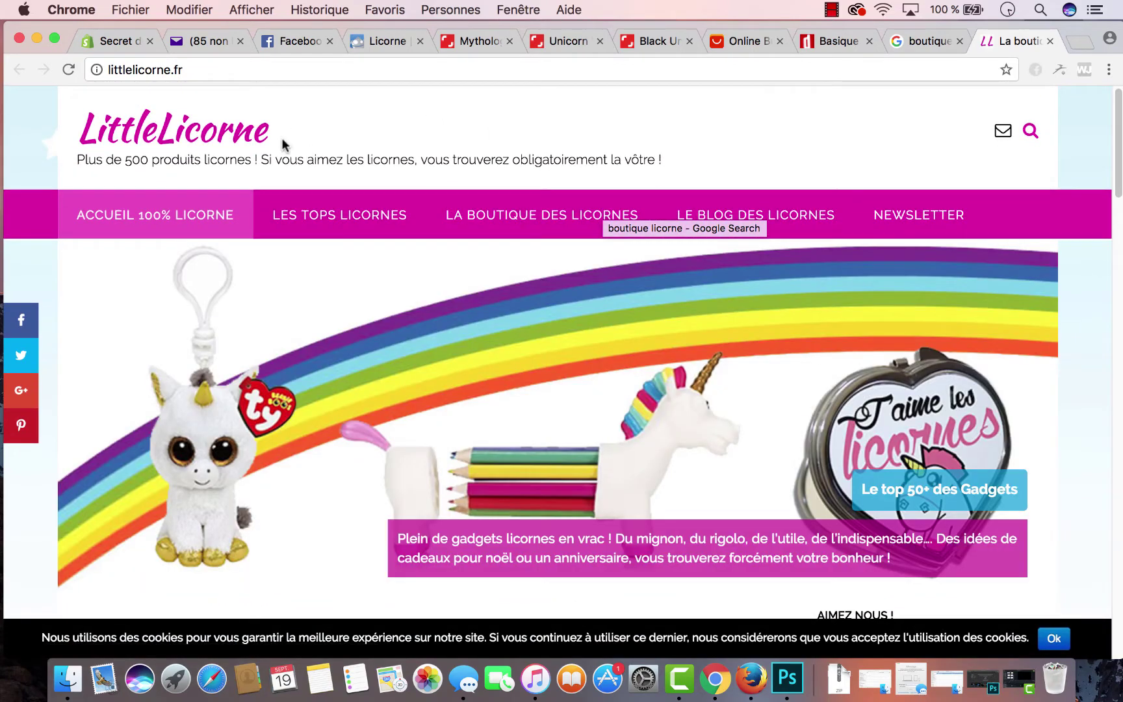
pyautogui.moveTo(280, 137); pyautogui.dragTo(321, 148)
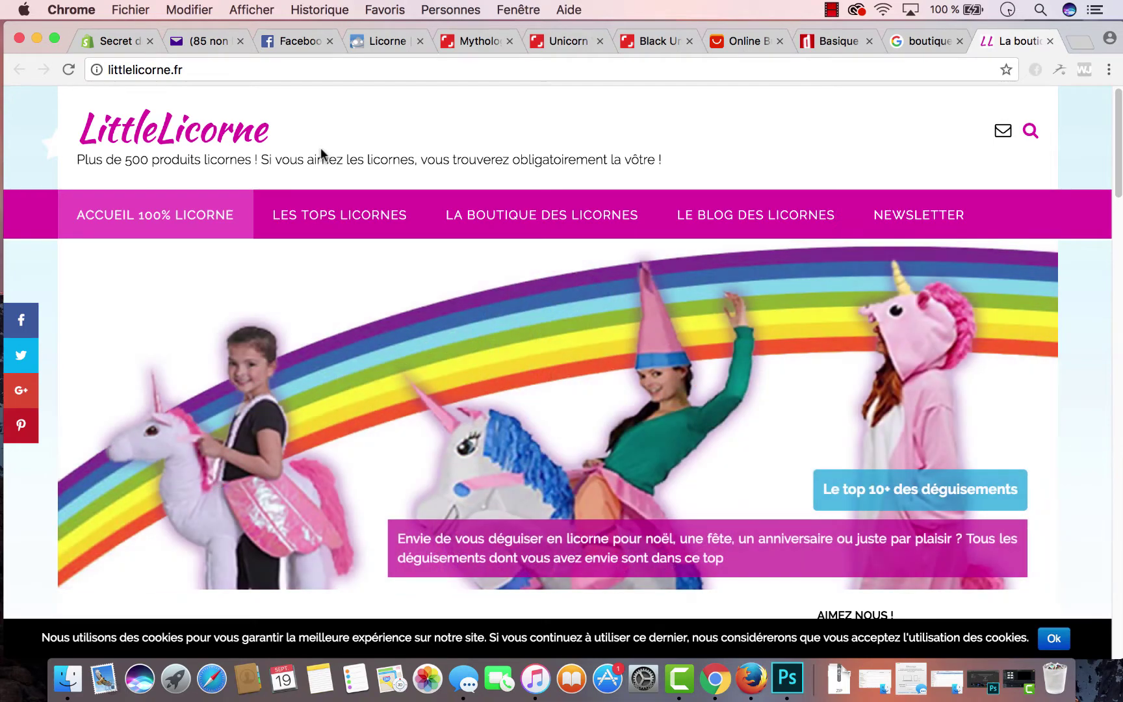
pyautogui.click(1051, 41)
# Open the emp-online.fr ad result in a separate tab, review its unicorn product listing, and close it
pyautogui.scroll(-3, 666, 255)
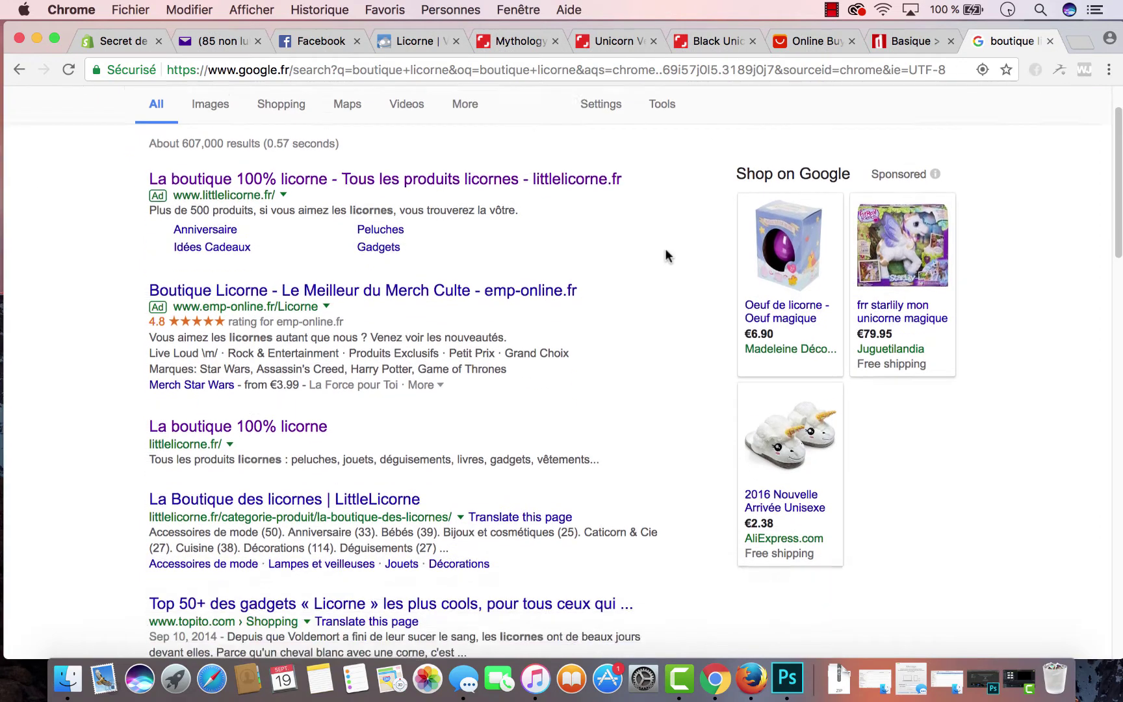
pyautogui.keyDown('super'); pyautogui.click(492, 284); pyautogui.keyUp('super')
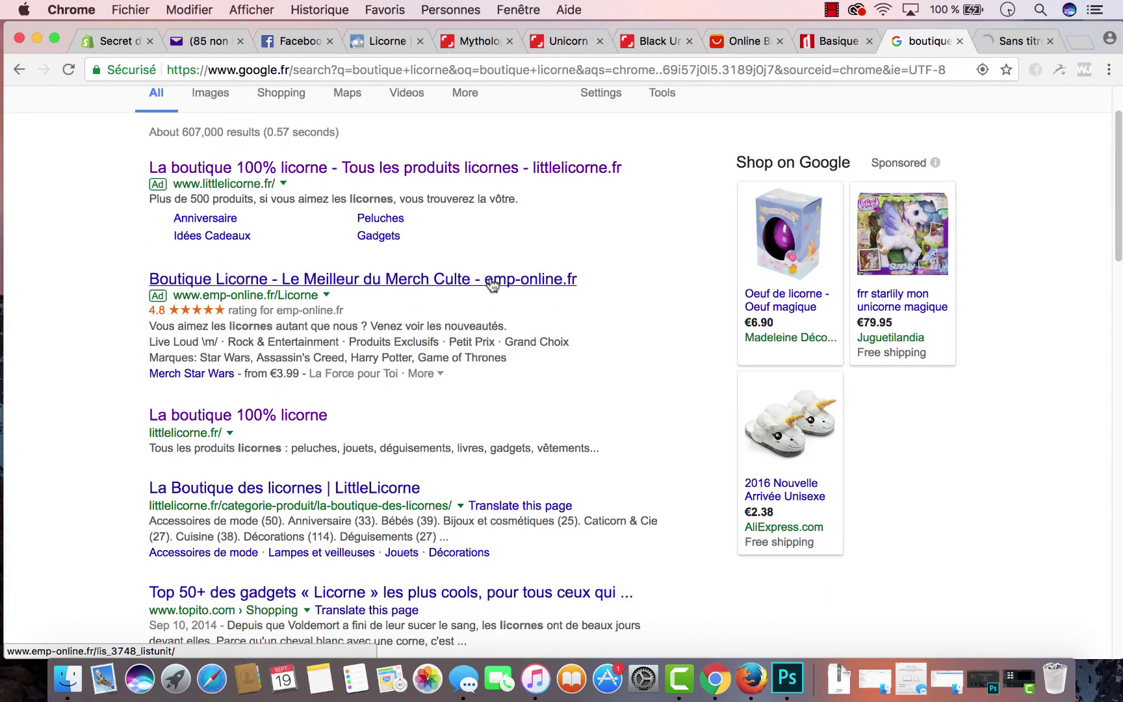
pyautogui.click(1040, 43)
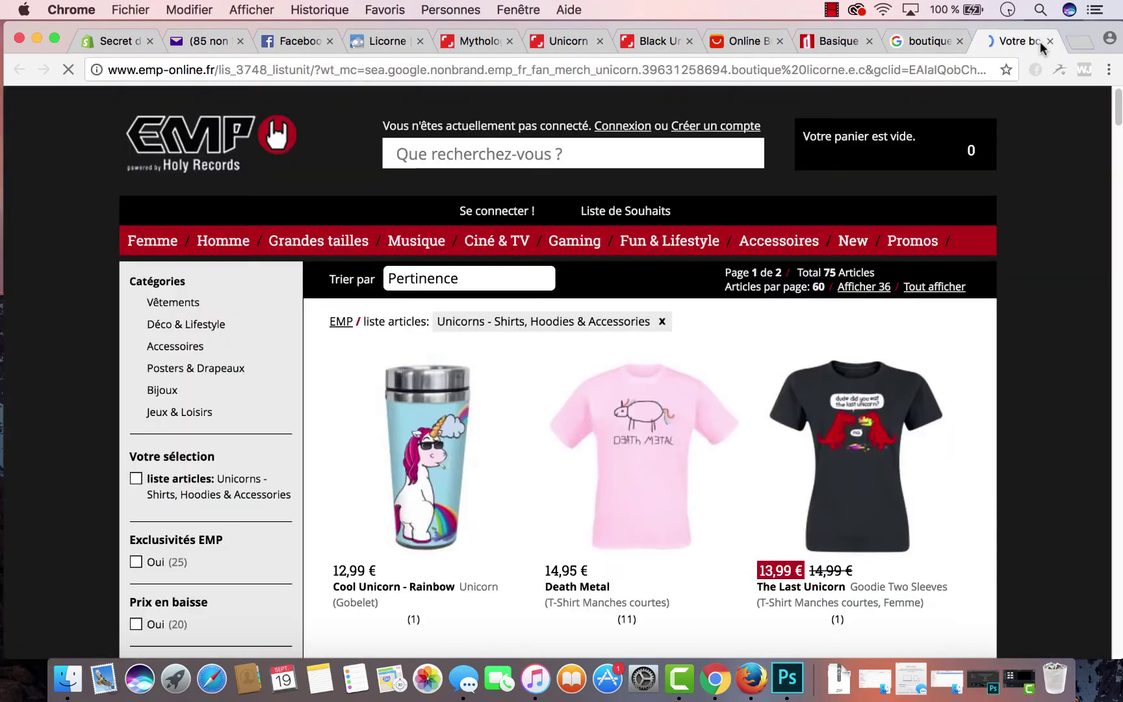
pyautogui.scroll(-10, 832, 331)
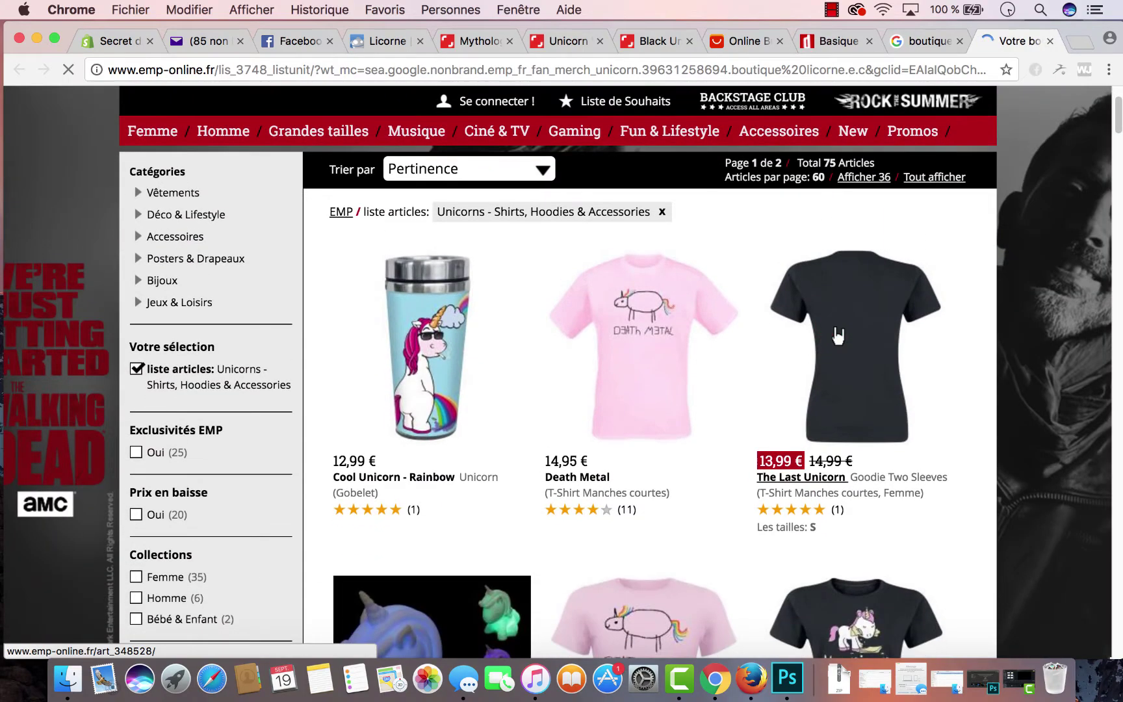
pyautogui.scroll(-6, 837, 335)
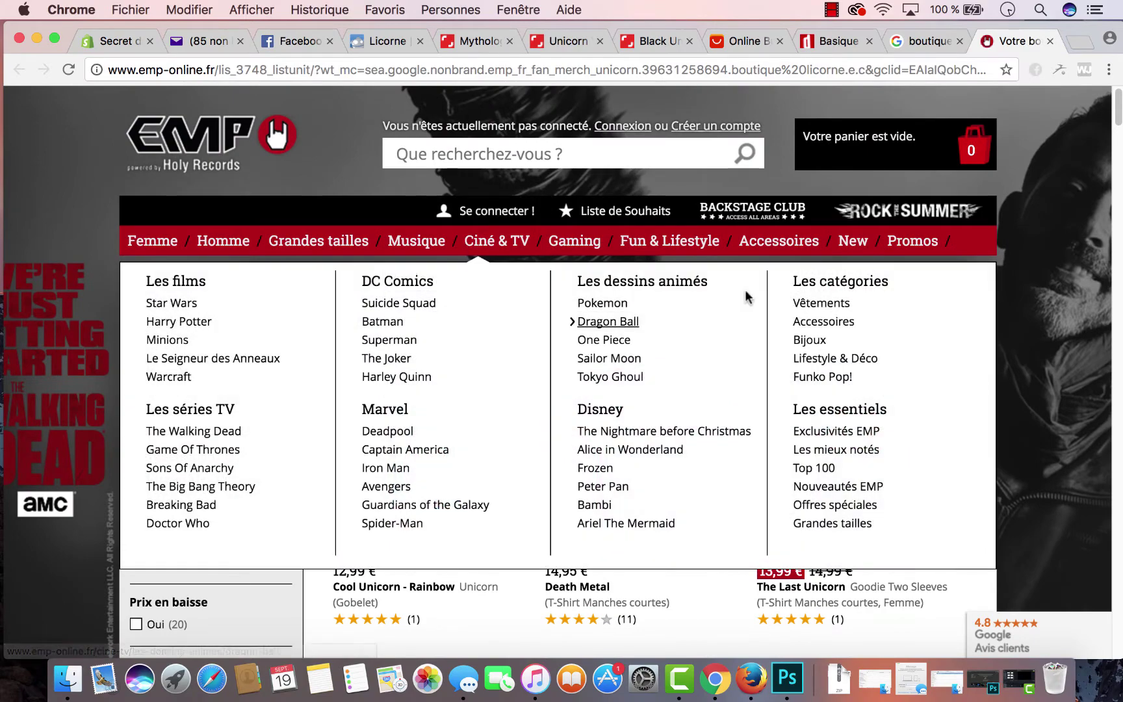
pyautogui.click(1049, 41)
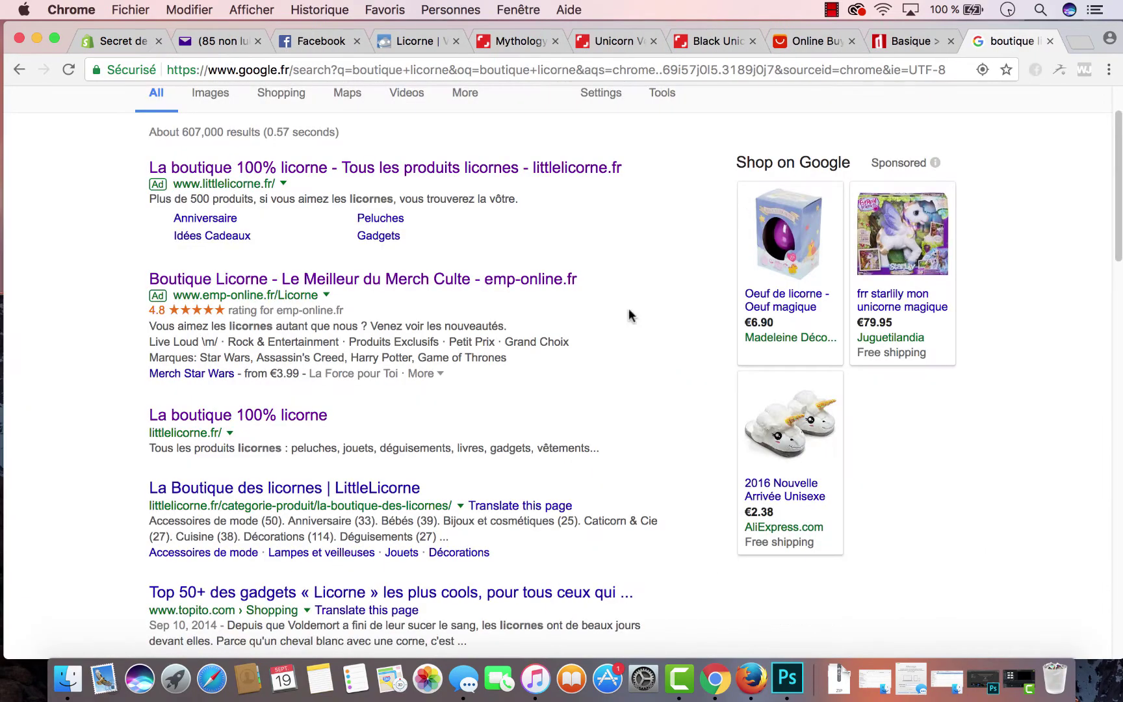
# Open the Boite à Licorne shop result in a separate tab, review its product page down to the footer, and close it
pyautogui.scroll(-6, 552, 440)
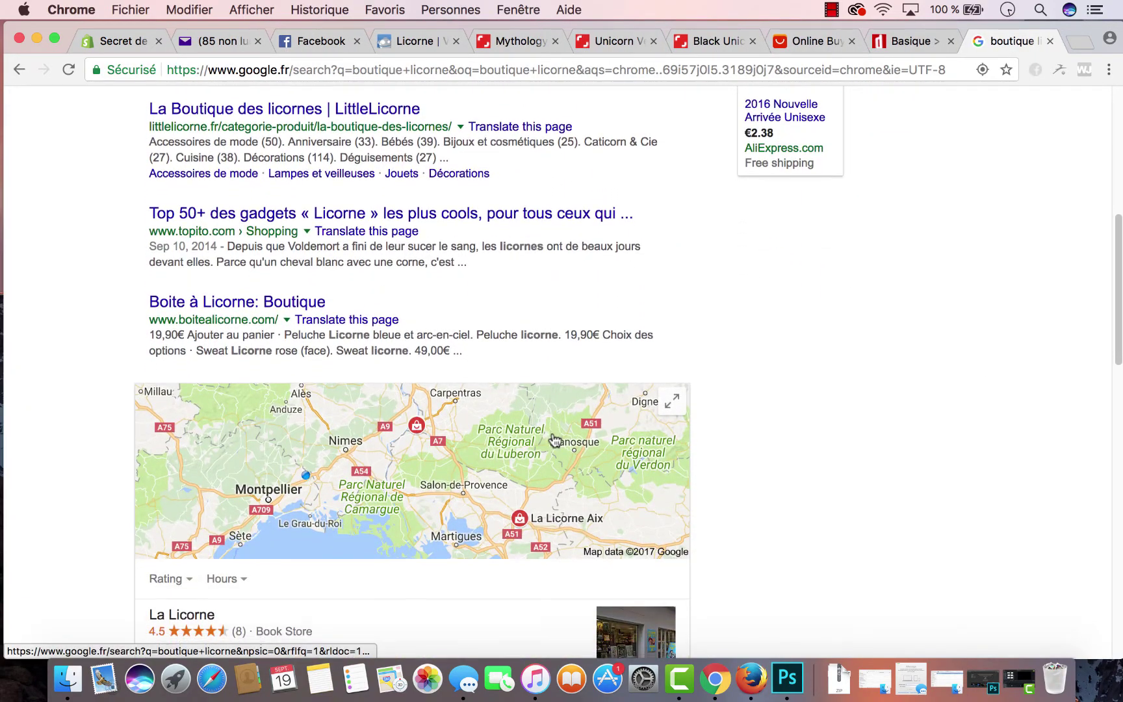
pyautogui.keyDown('super'); pyautogui.click(301, 281); pyautogui.keyUp('super')
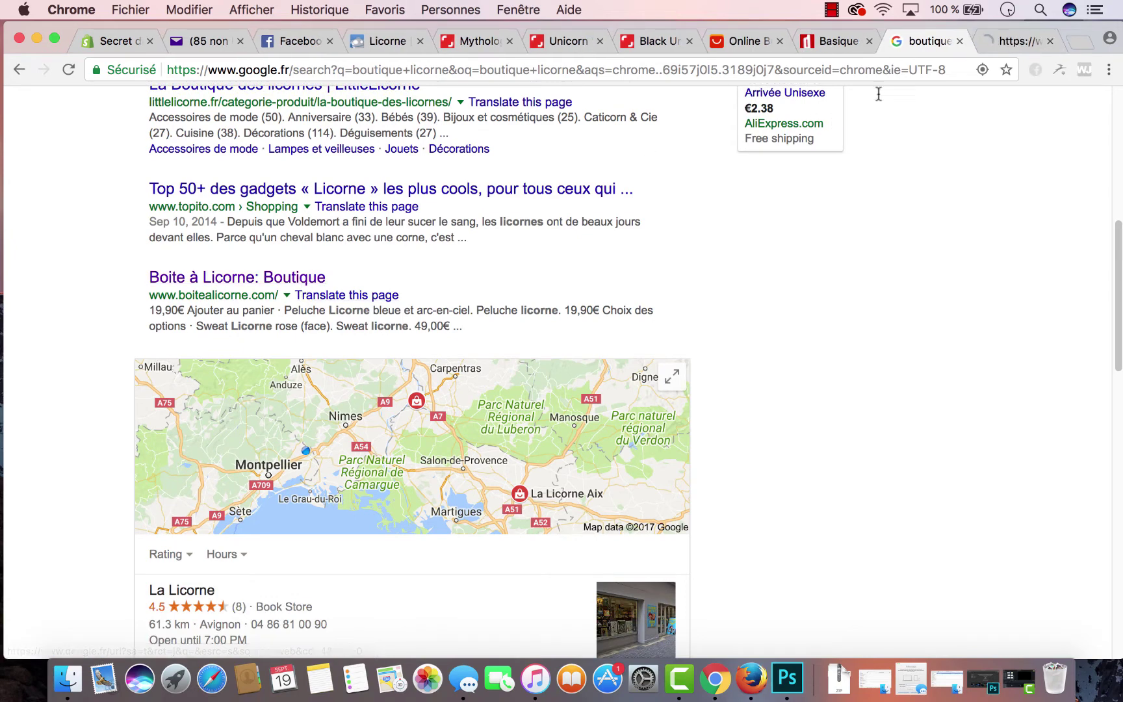
pyautogui.click(994, 41)
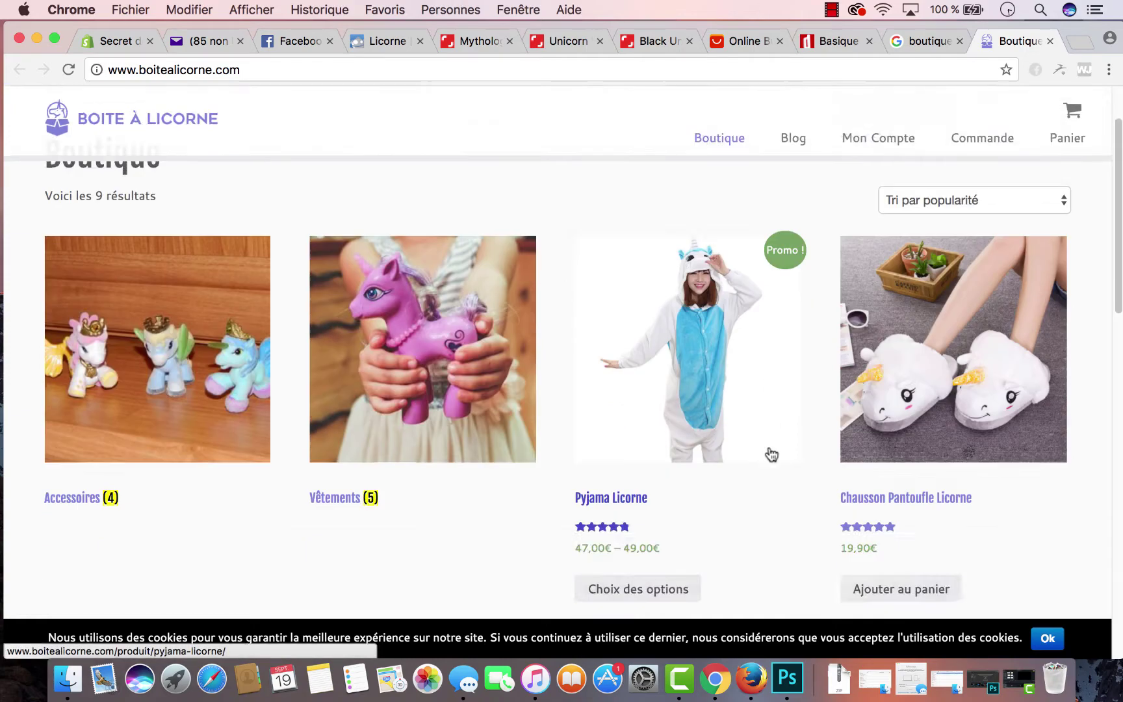
pyautogui.scroll(-12, 770, 453)
pyautogui.scroll(-3, 770, 454)
pyautogui.scroll(3, 767, 453)
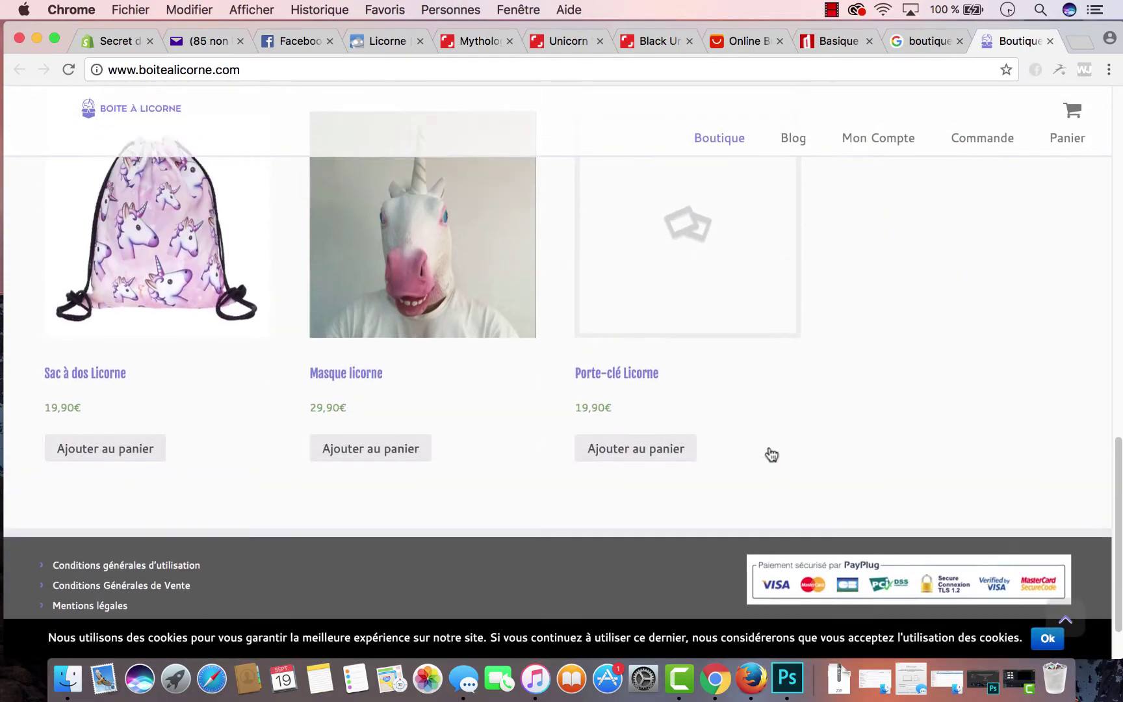
pyautogui.scroll(-3, 798, 393)
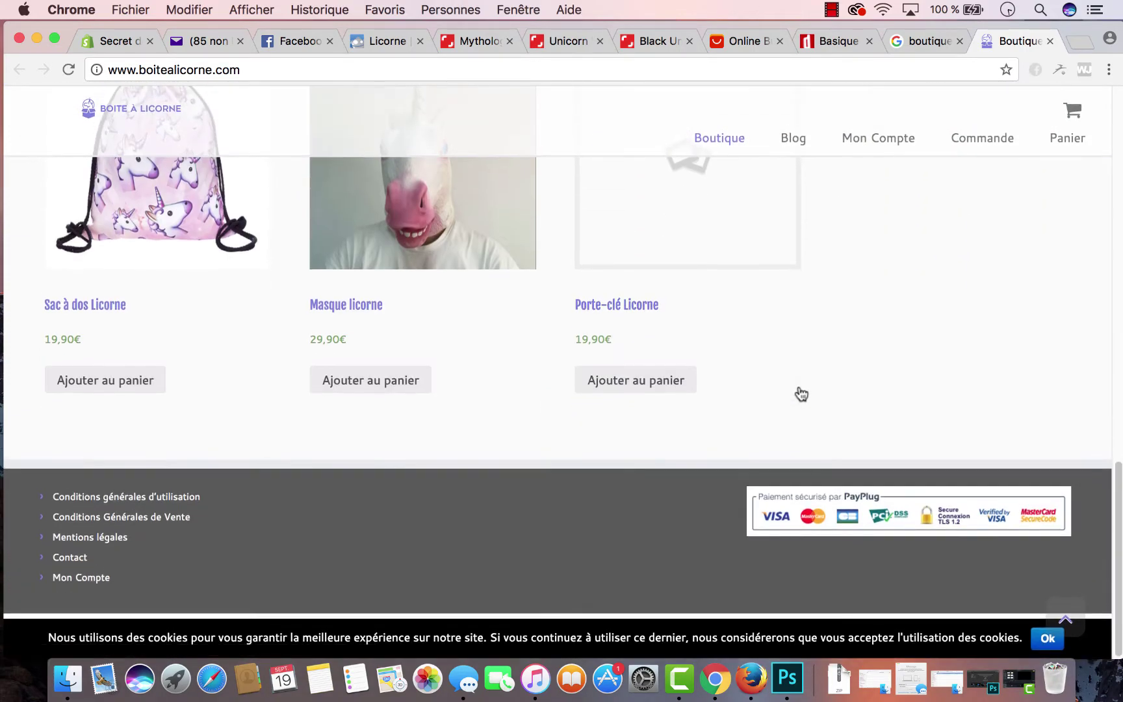
pyautogui.scroll(20, 801, 395)
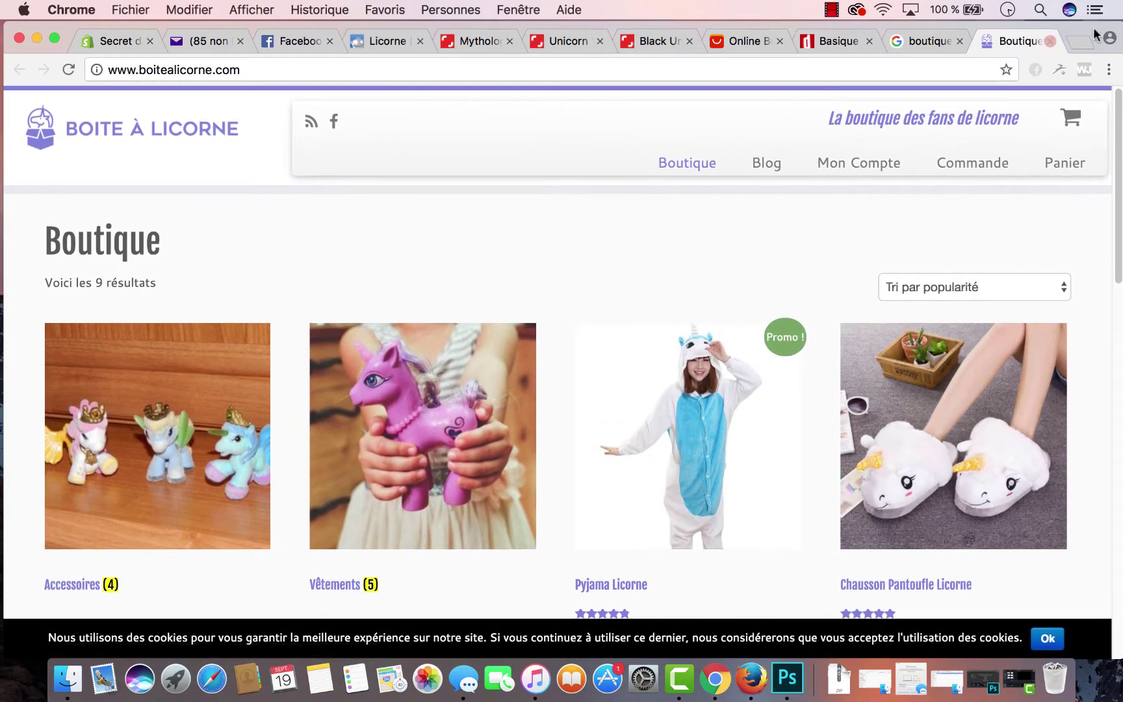
pyautogui.click(1051, 43)
# Look through the remaining web results on the first page for other unicorn shops
pyautogui.scroll(-10, 816, 322)
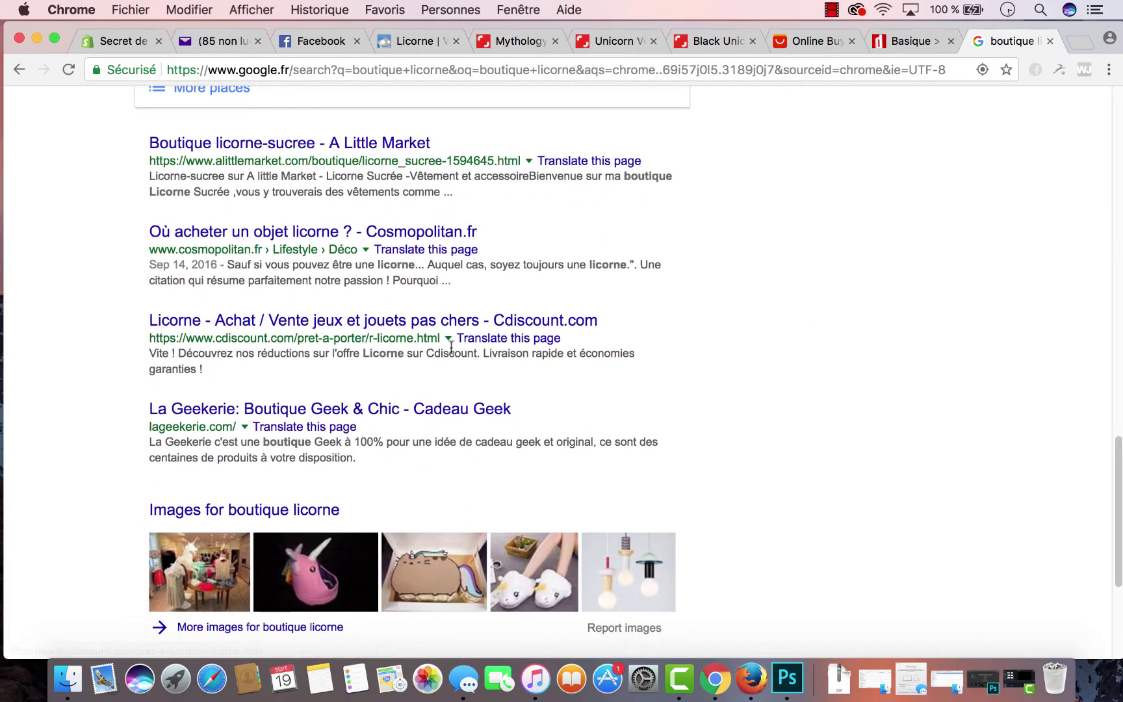
pyautogui.scroll(-3, 876, 387)
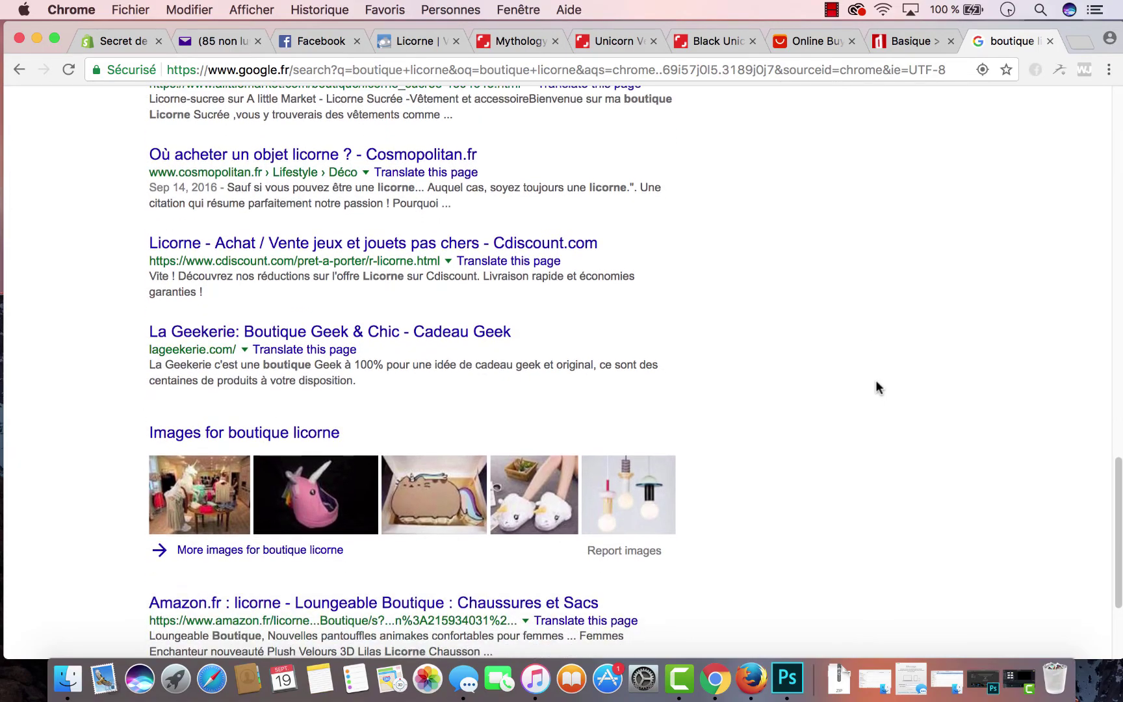
pyautogui.scroll(-5, 876, 388)
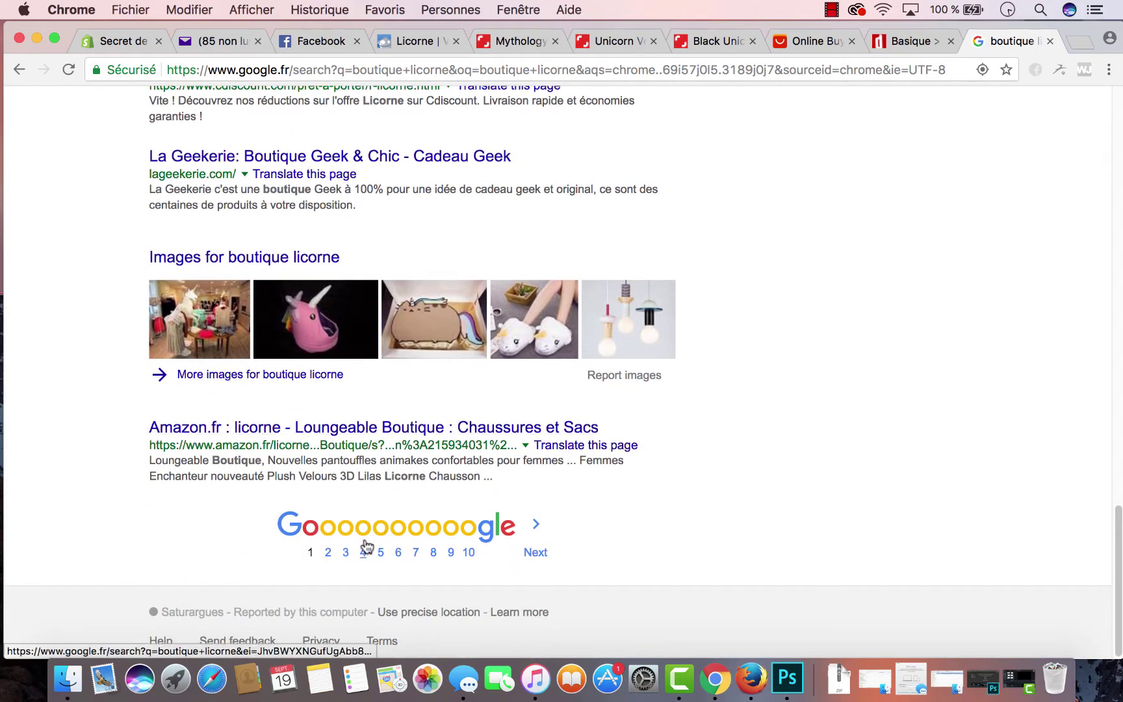
pyautogui.scroll(15, 614, 449)
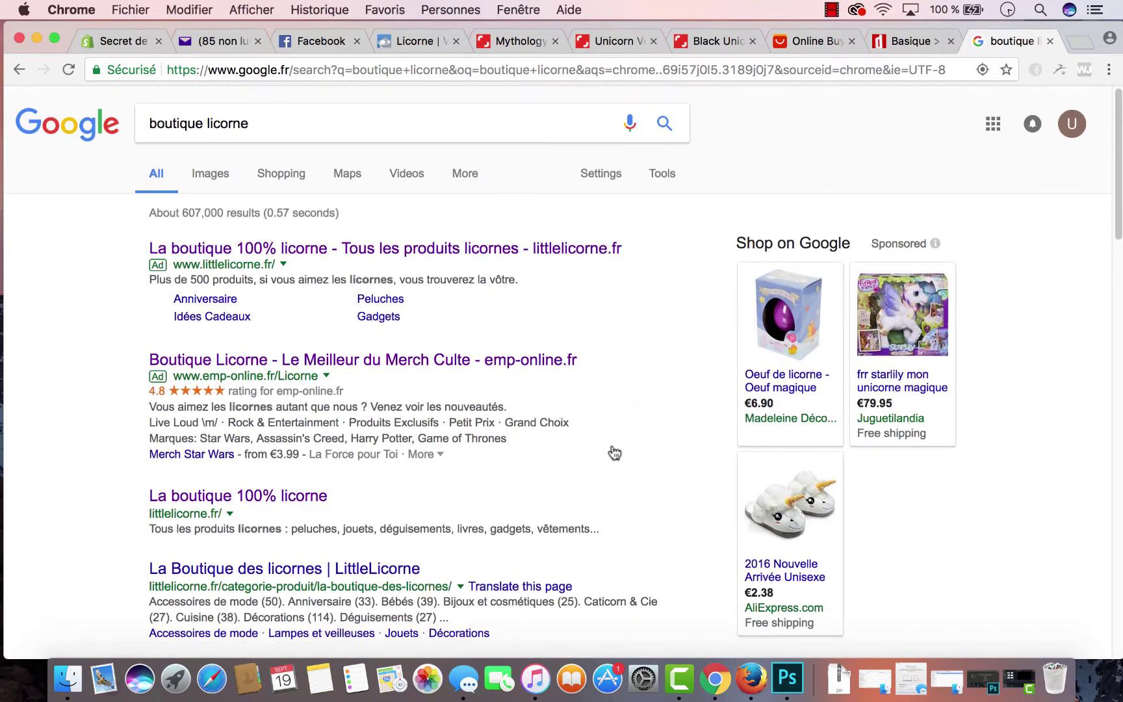
# Show the image results for "boutique licorne" and examine the unicorn products, logos and shop banners
pyautogui.click(227, 174)
pyautogui.scroll(-8, 382, 362)
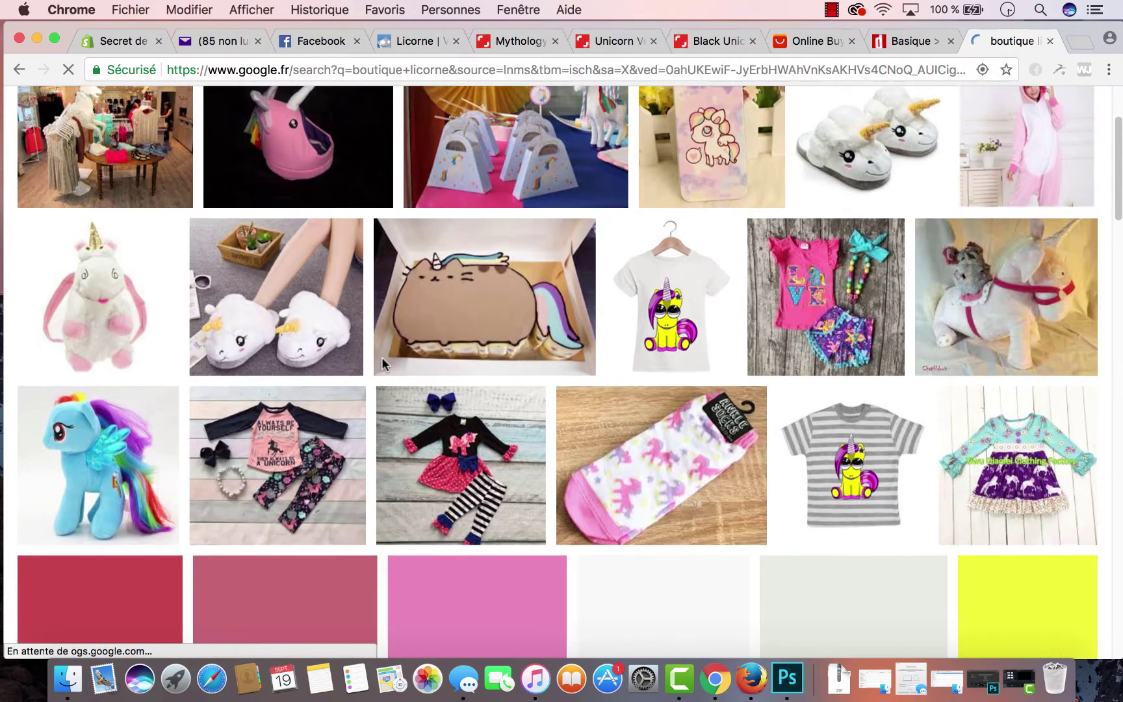
pyautogui.scroll(-2, 383, 362)
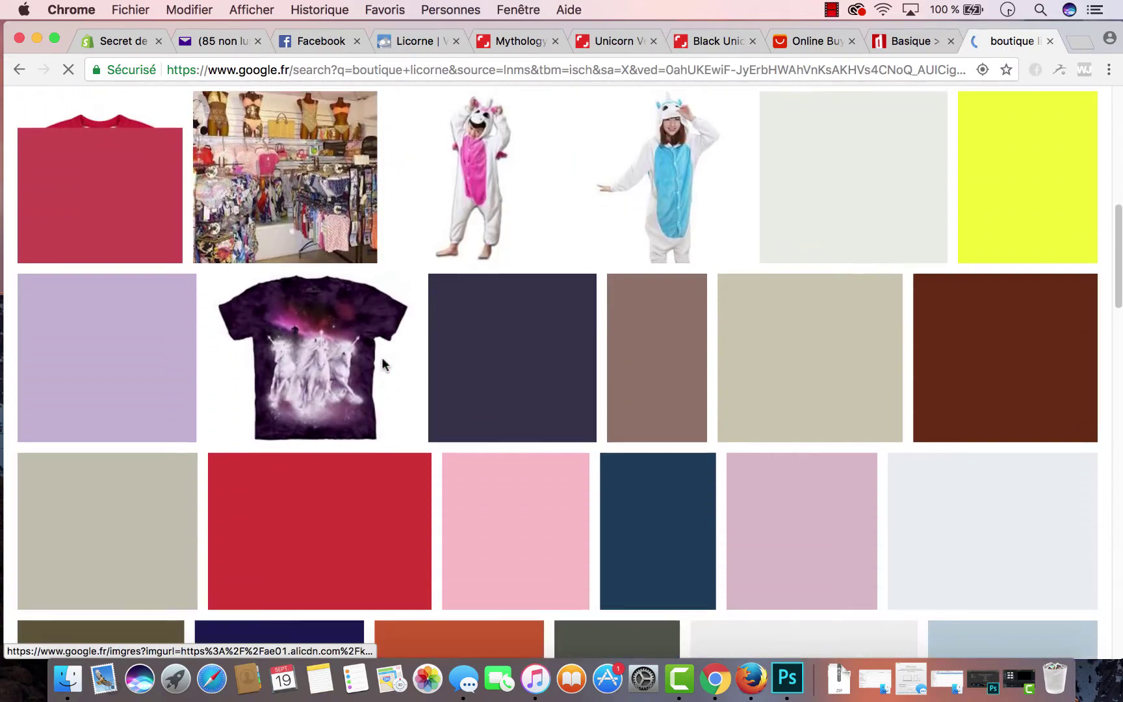
pyautogui.scroll(-7, 382, 362)
pyautogui.scroll(-3, 382, 362)
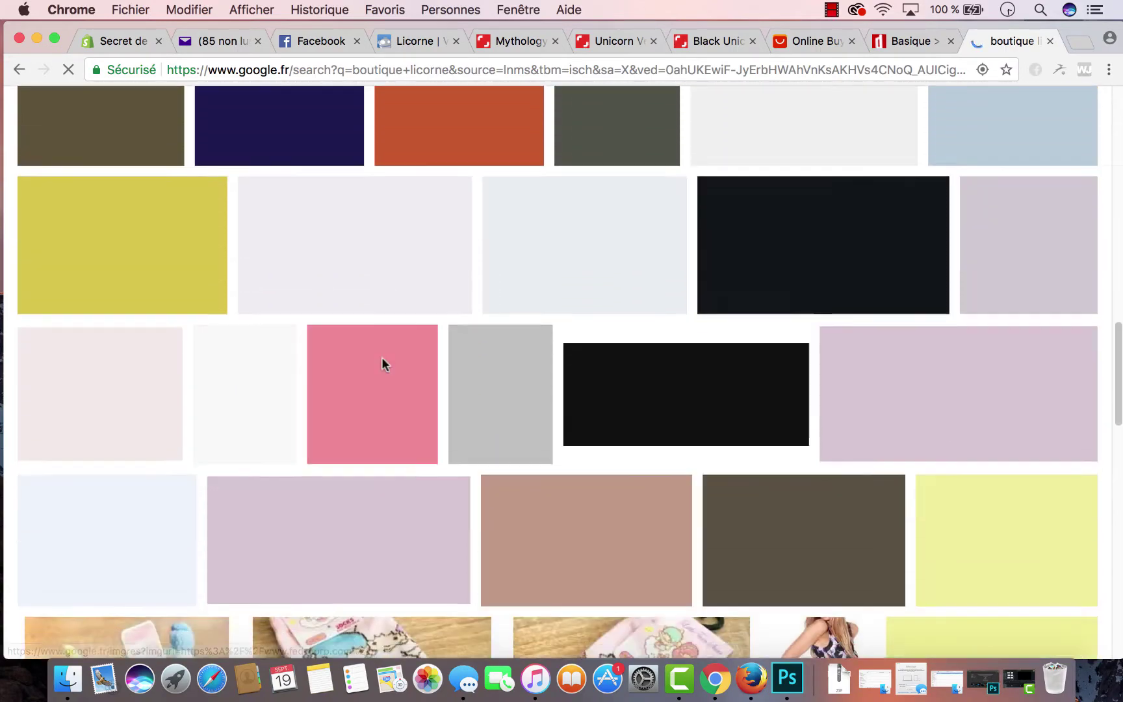
pyautogui.scroll(-5, 383, 364)
pyautogui.scroll(-9, 385, 366)
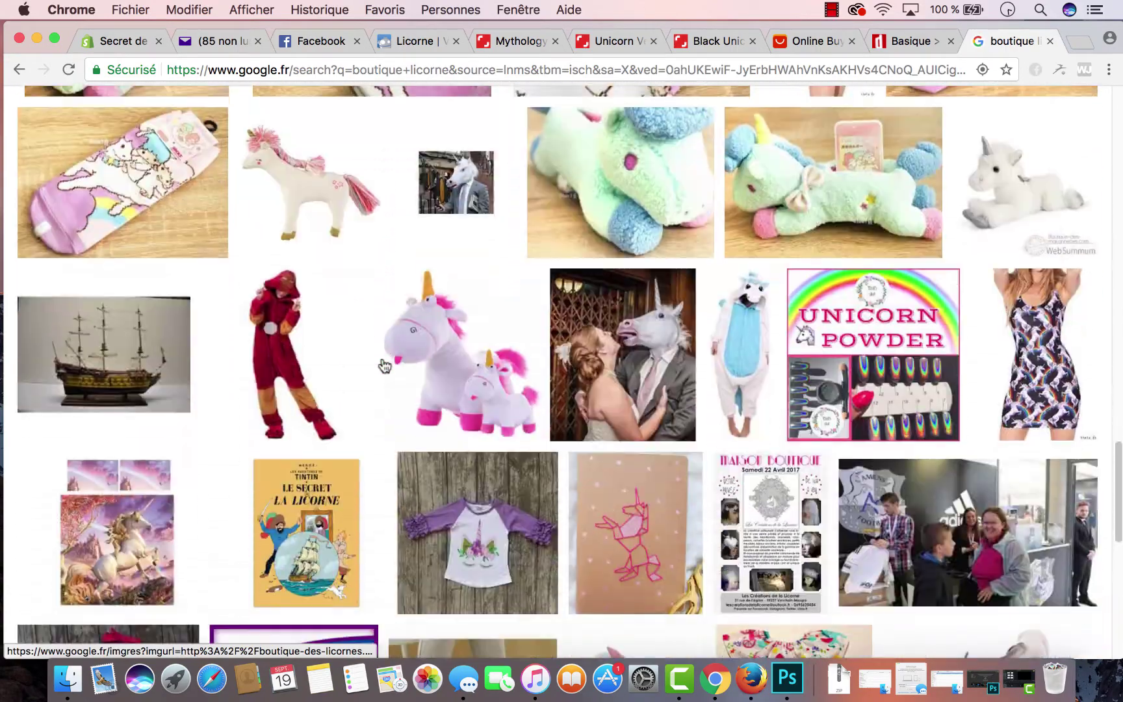
pyautogui.scroll(-3, 383, 365)
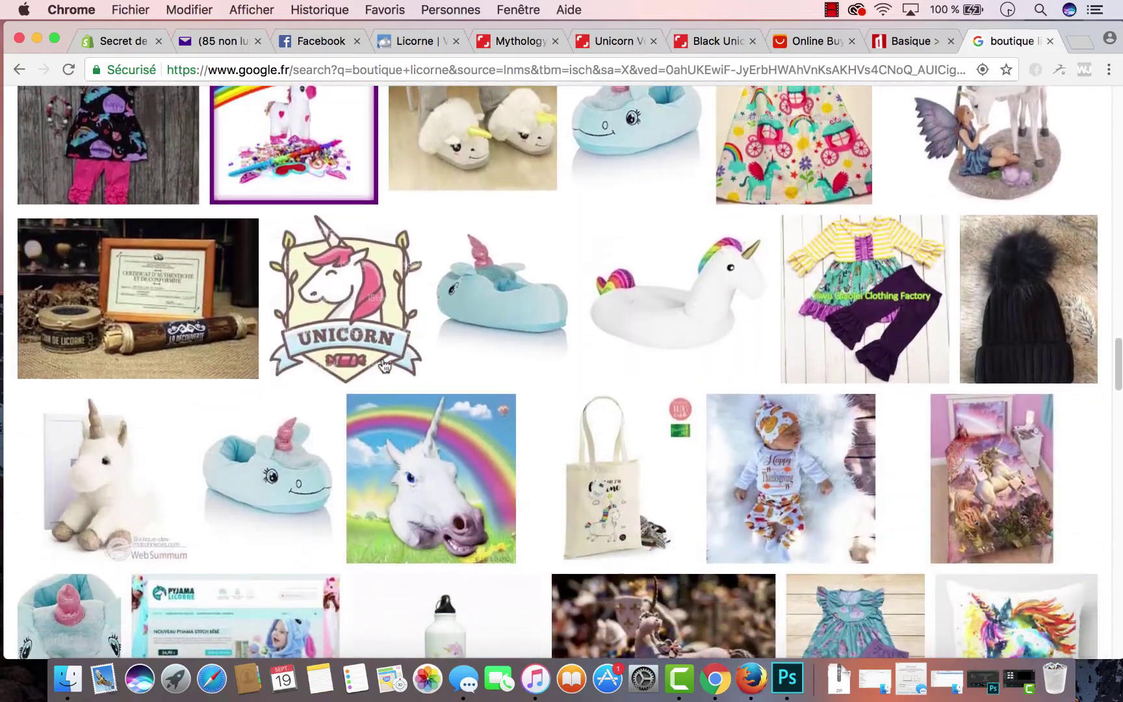
pyautogui.scroll(2, 552, 267)
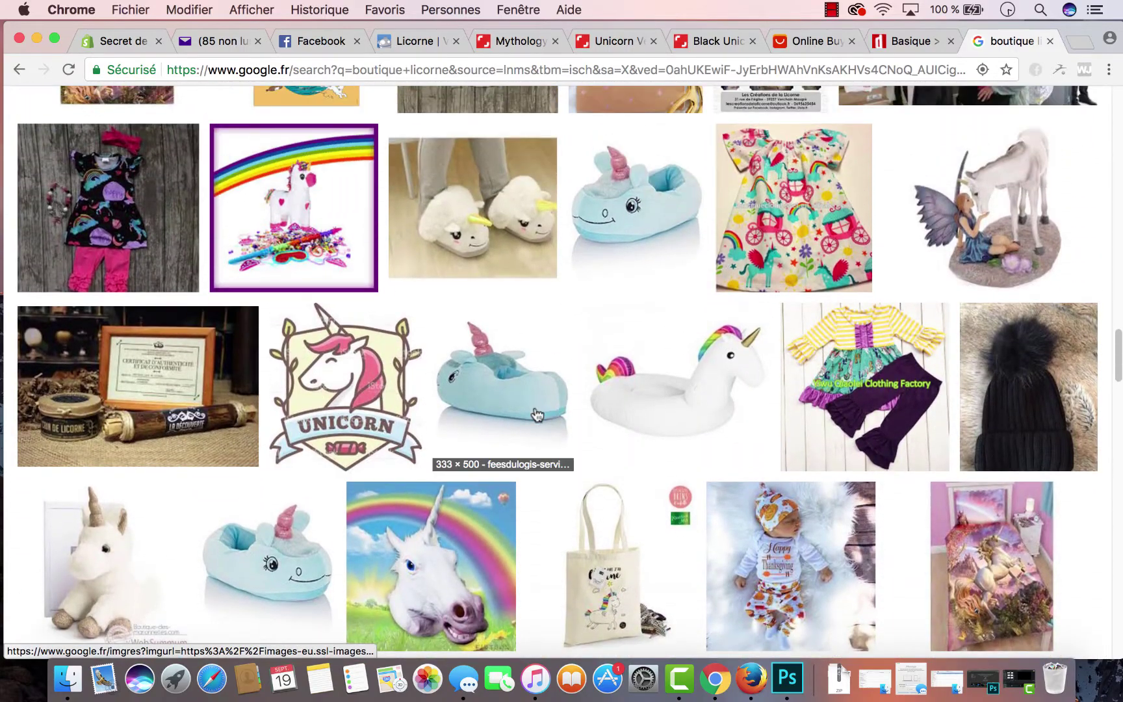
pyautogui.scroll(-5, 554, 510)
pyautogui.scroll(5, 554, 510)
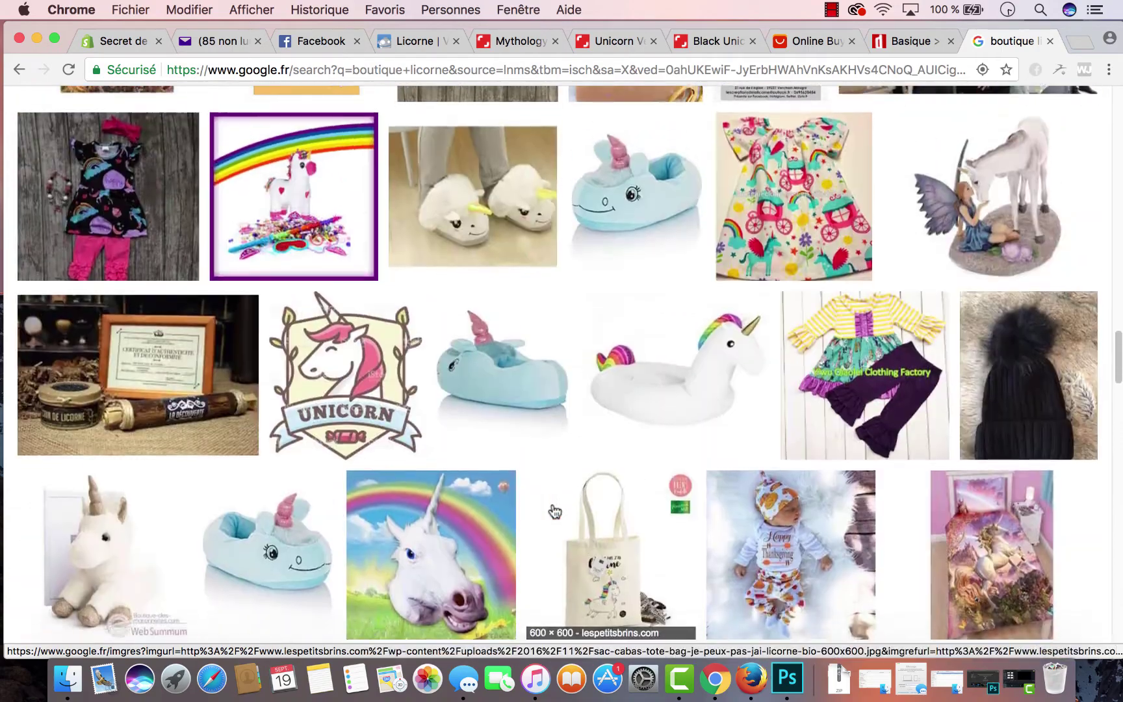
pyautogui.scroll(20, 554, 510)
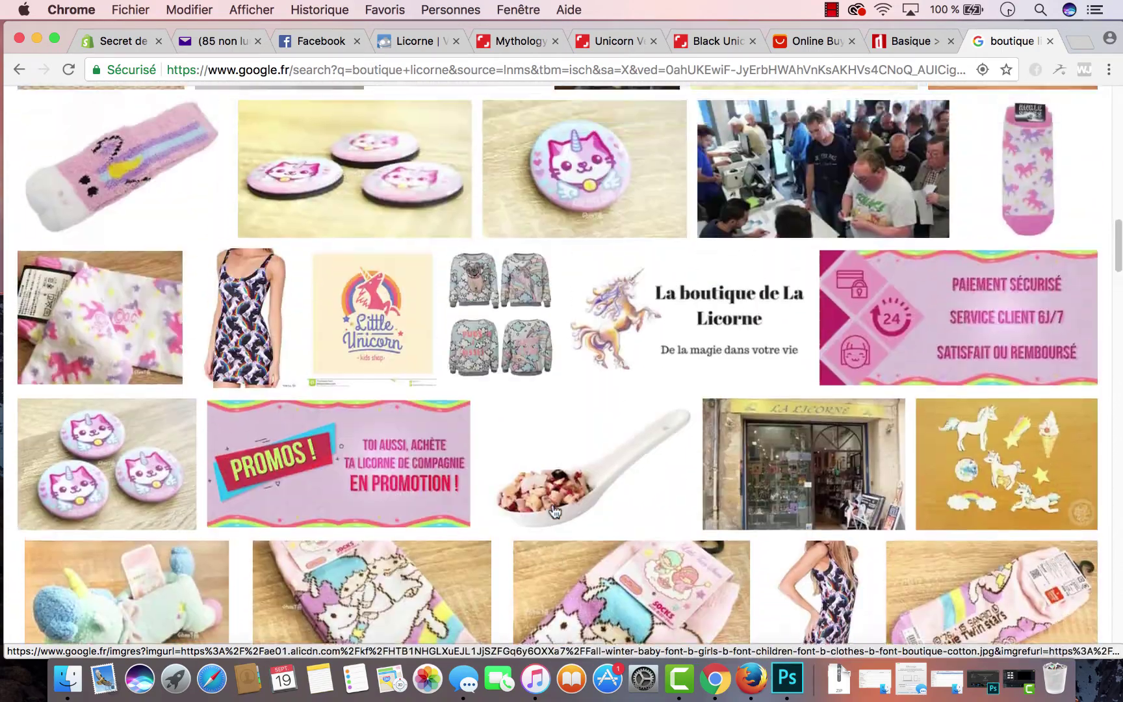
pyautogui.scroll(15, 554, 511)
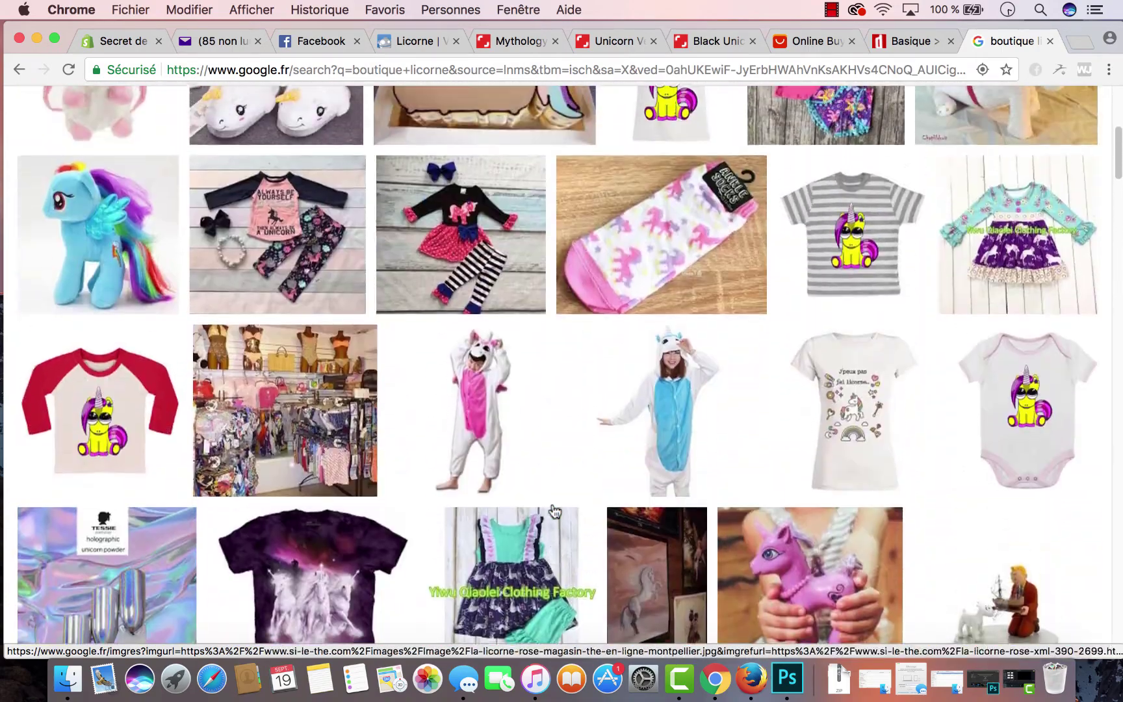
pyautogui.scroll(10, 555, 510)
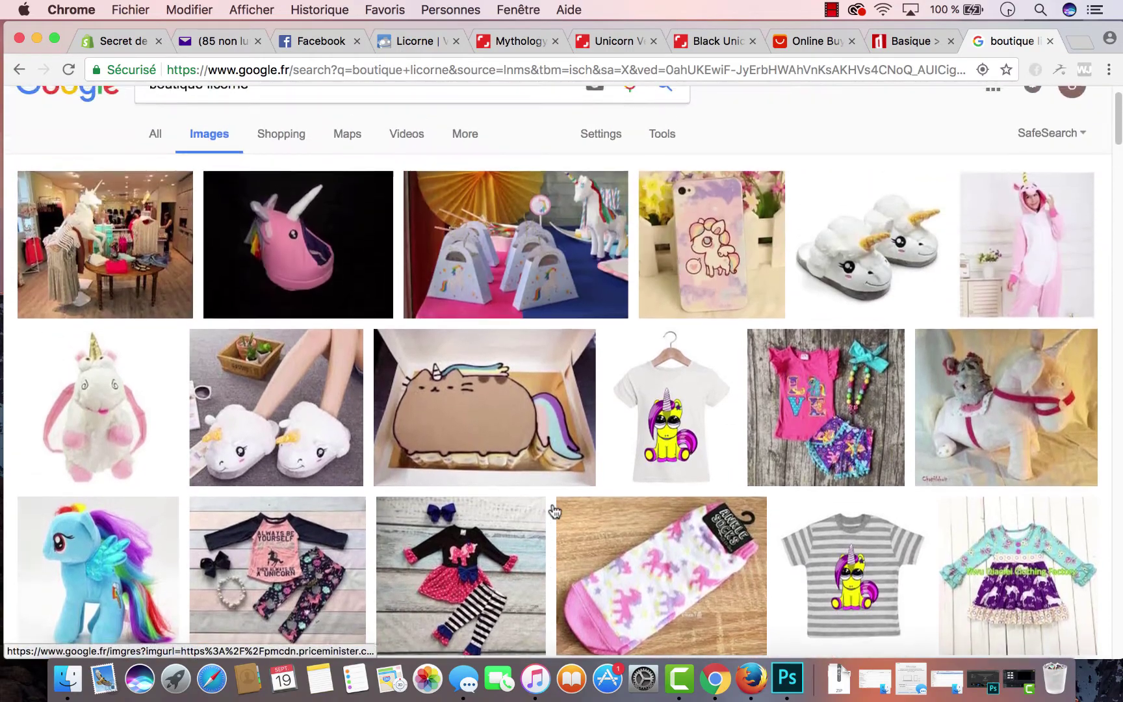
pyautogui.scroll(2, 555, 512)
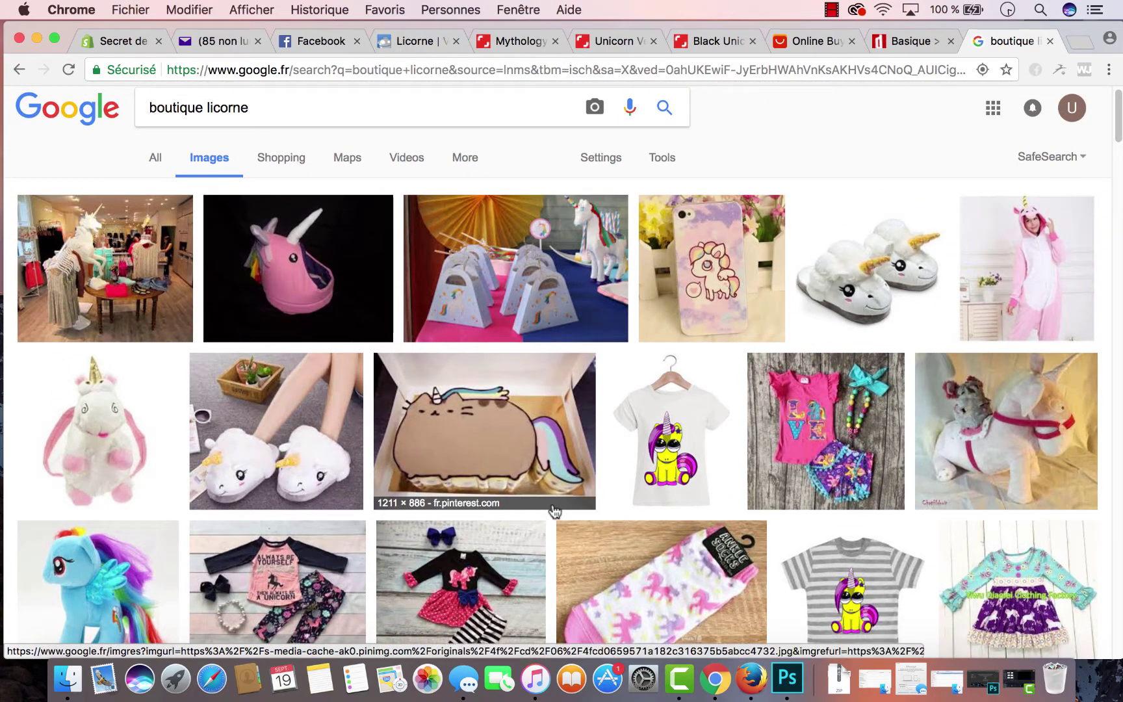
# Examine the "boutique licorne" image results further down the page for usable unicorn product photos, logos and banners
pyautogui.scroll(-12, 554, 512)
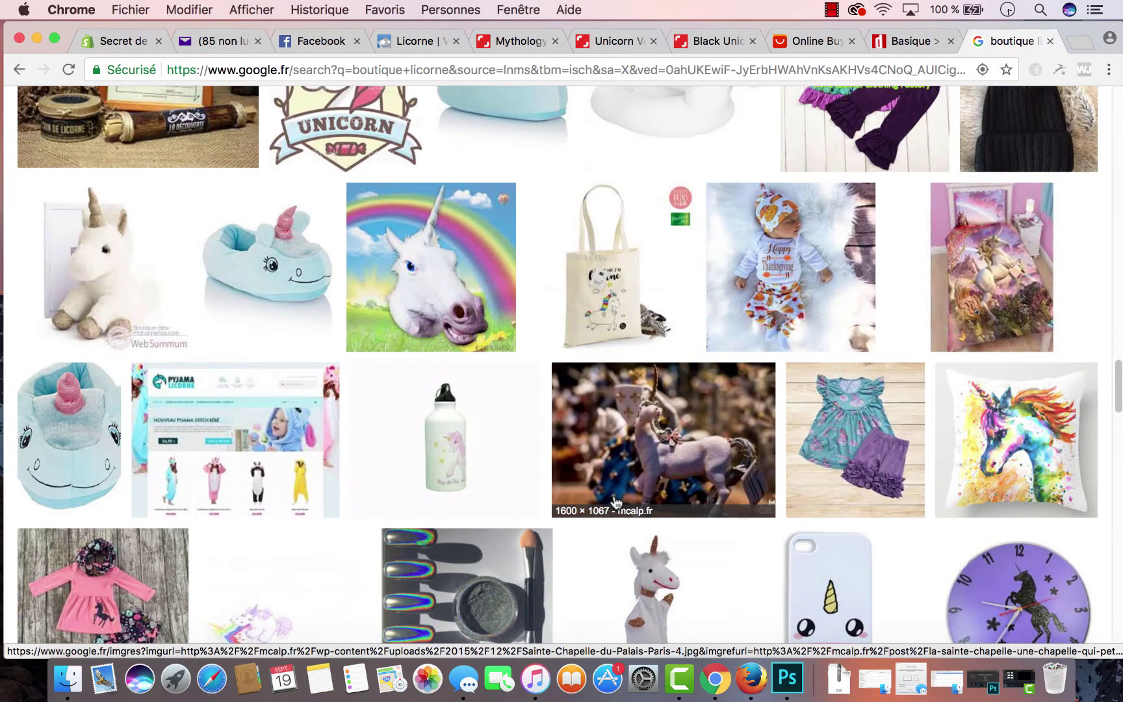
pyautogui.scroll(-12, 615, 502)
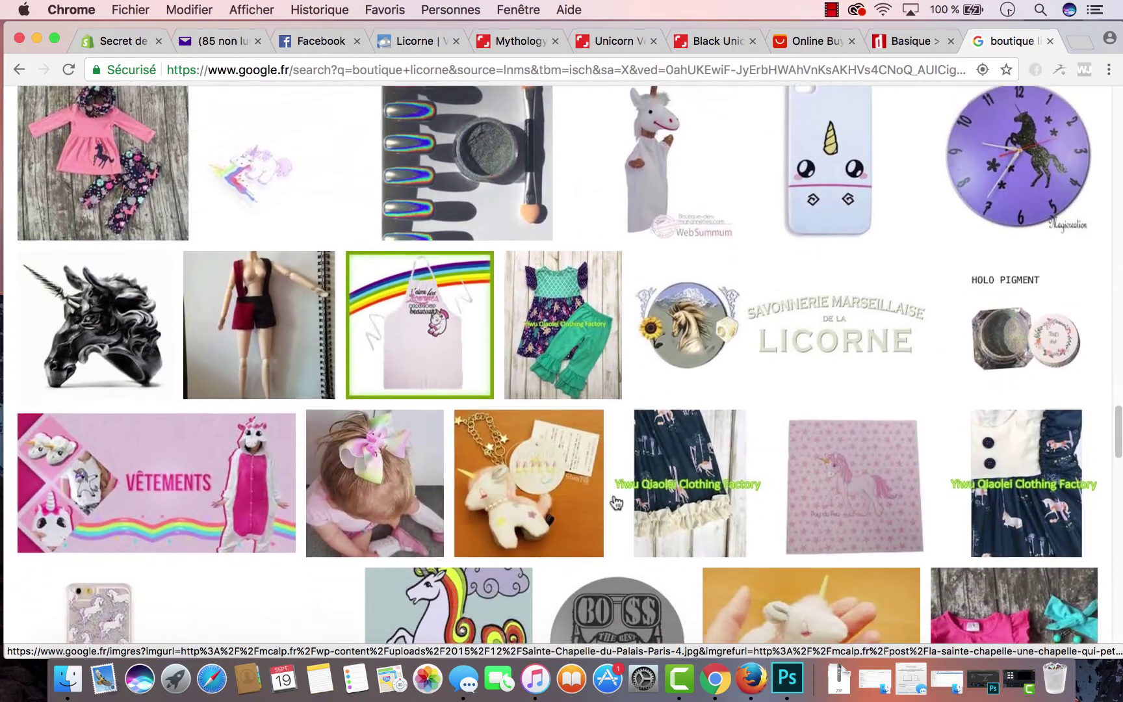
pyautogui.scroll(-12, 616, 502)
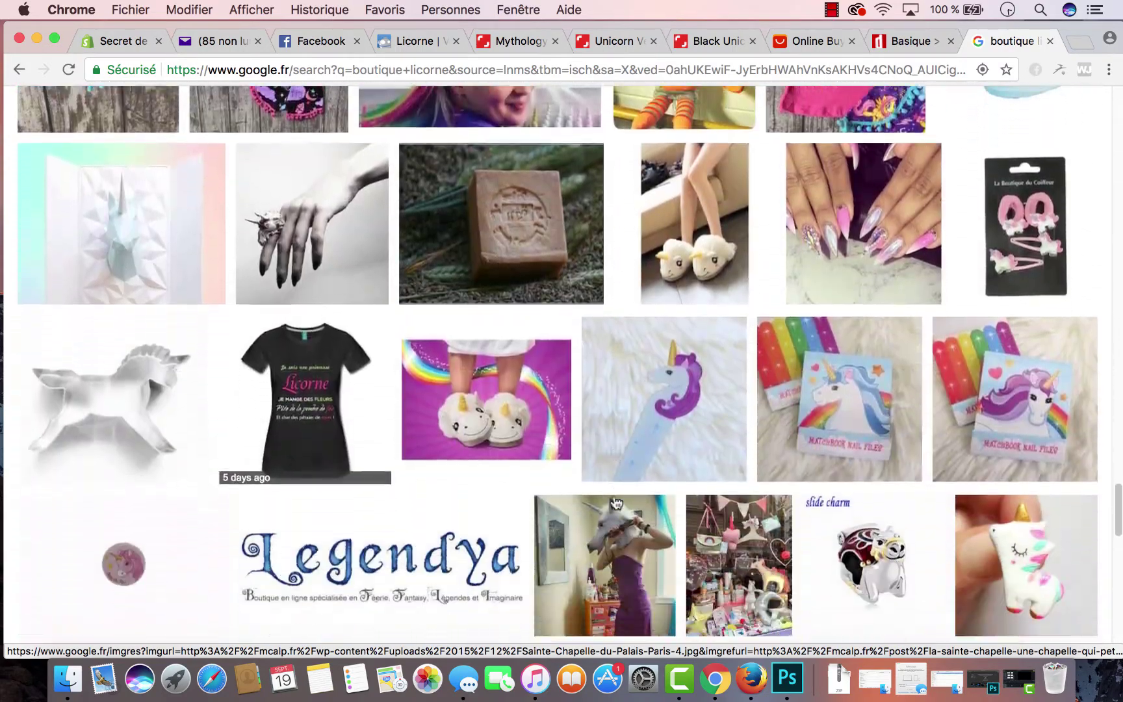
pyautogui.scroll(-13, 616, 502)
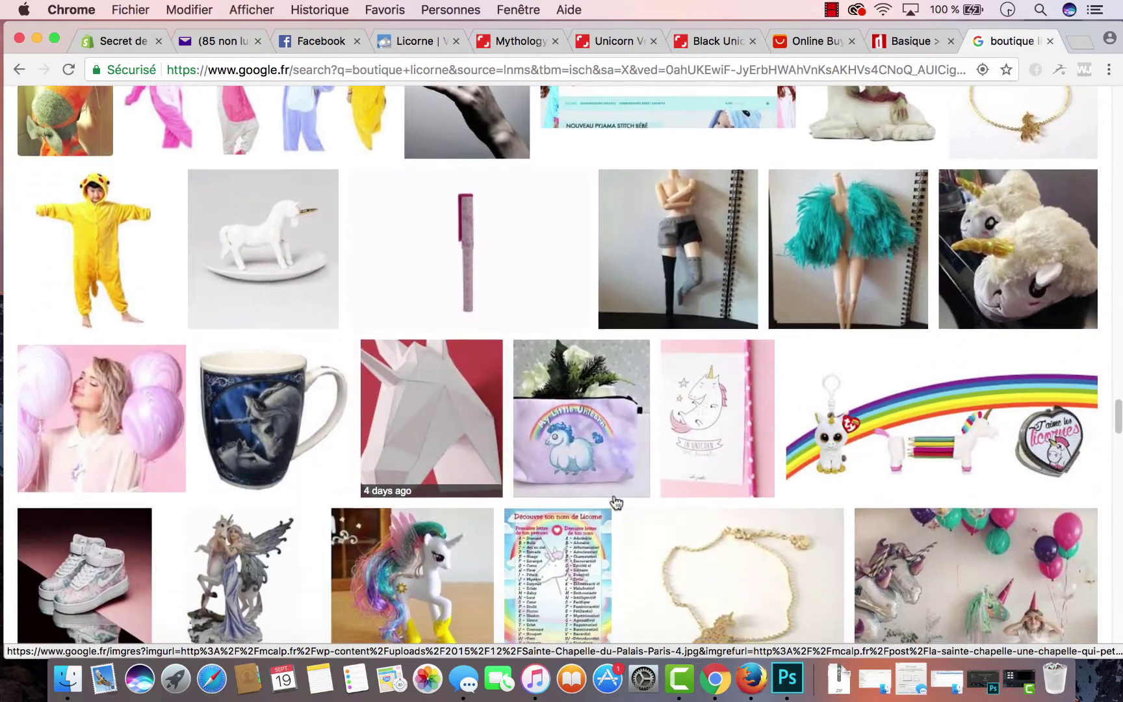
pyautogui.scroll(-7, 615, 502)
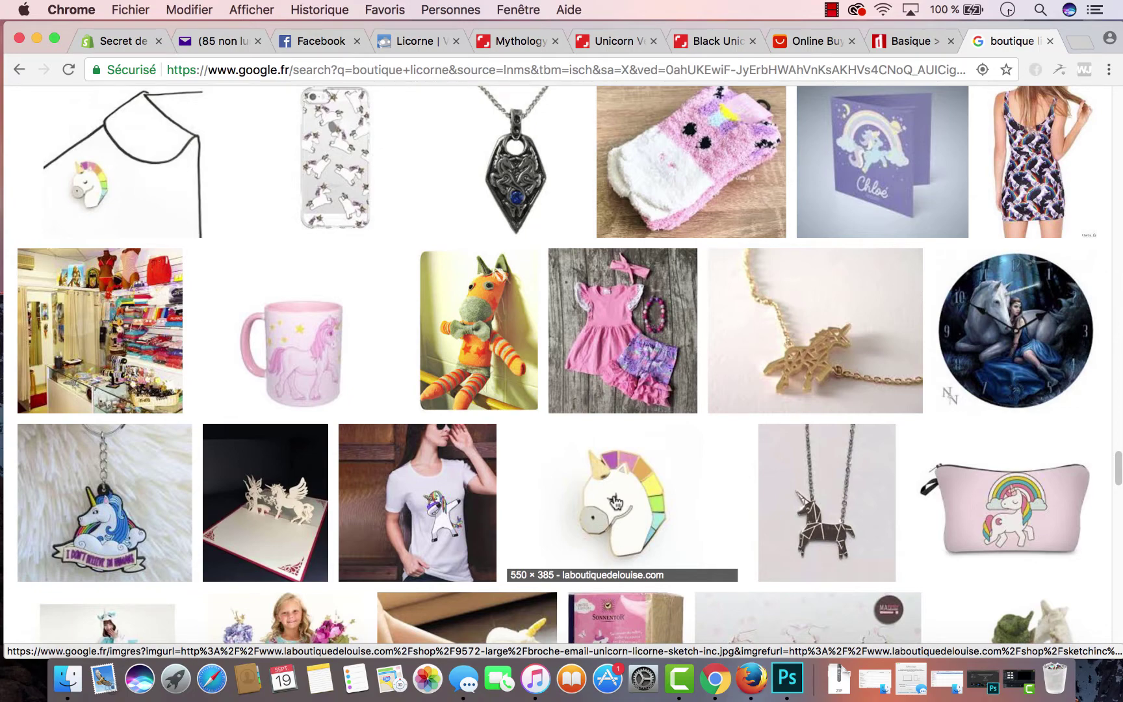
pyautogui.scroll(12, 622, 319)
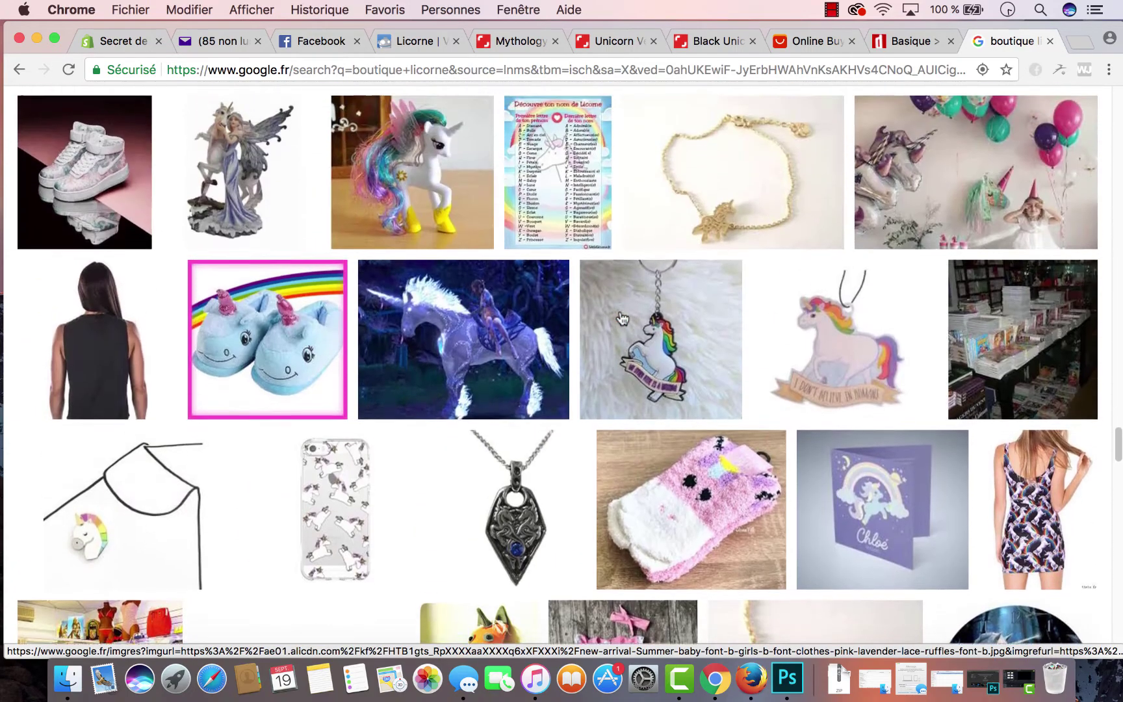
pyautogui.scroll(15, 622, 318)
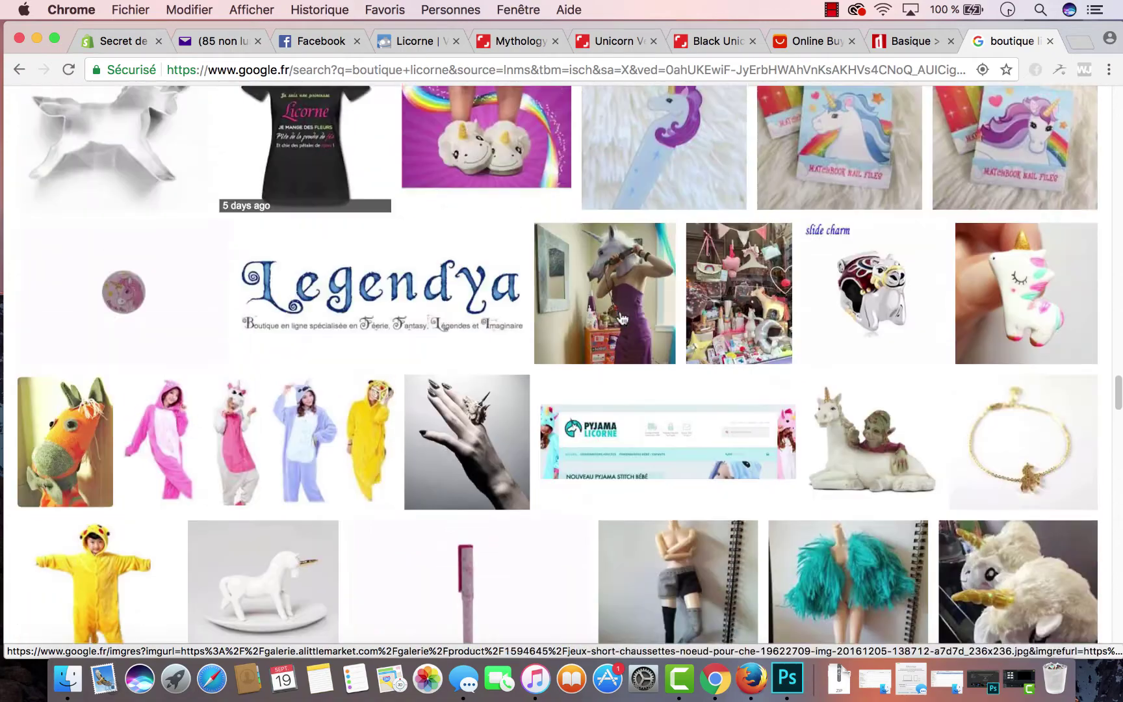
pyautogui.scroll(2, 622, 318)
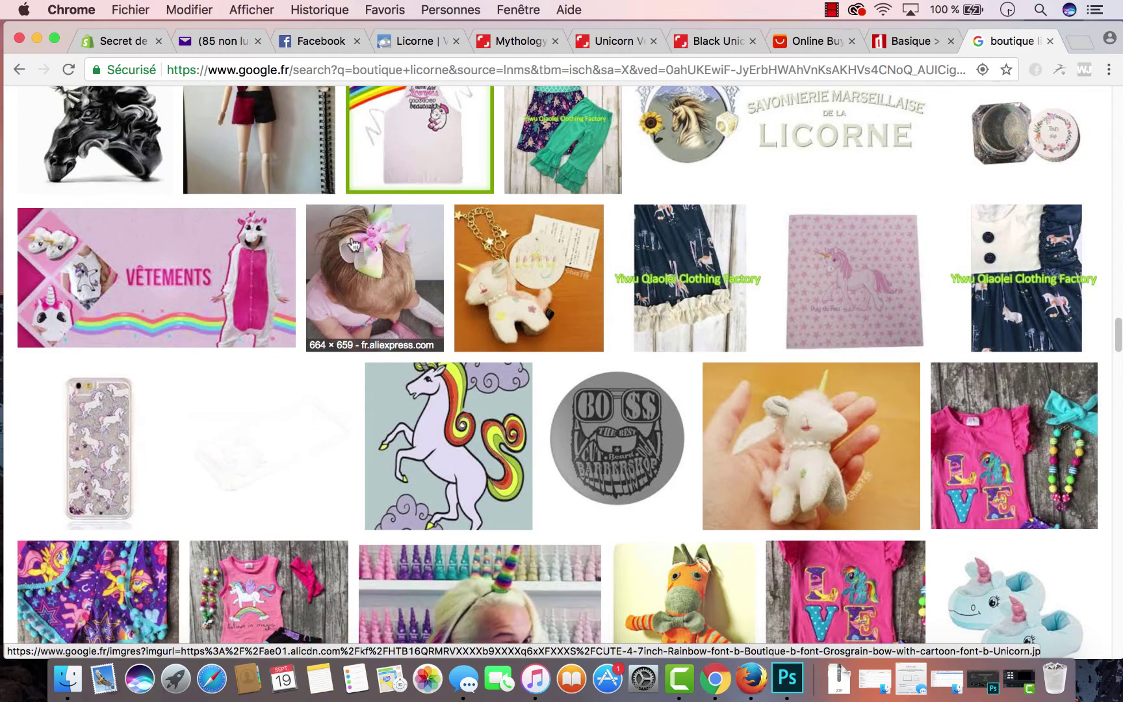
pyautogui.scroll(15, 372, 308)
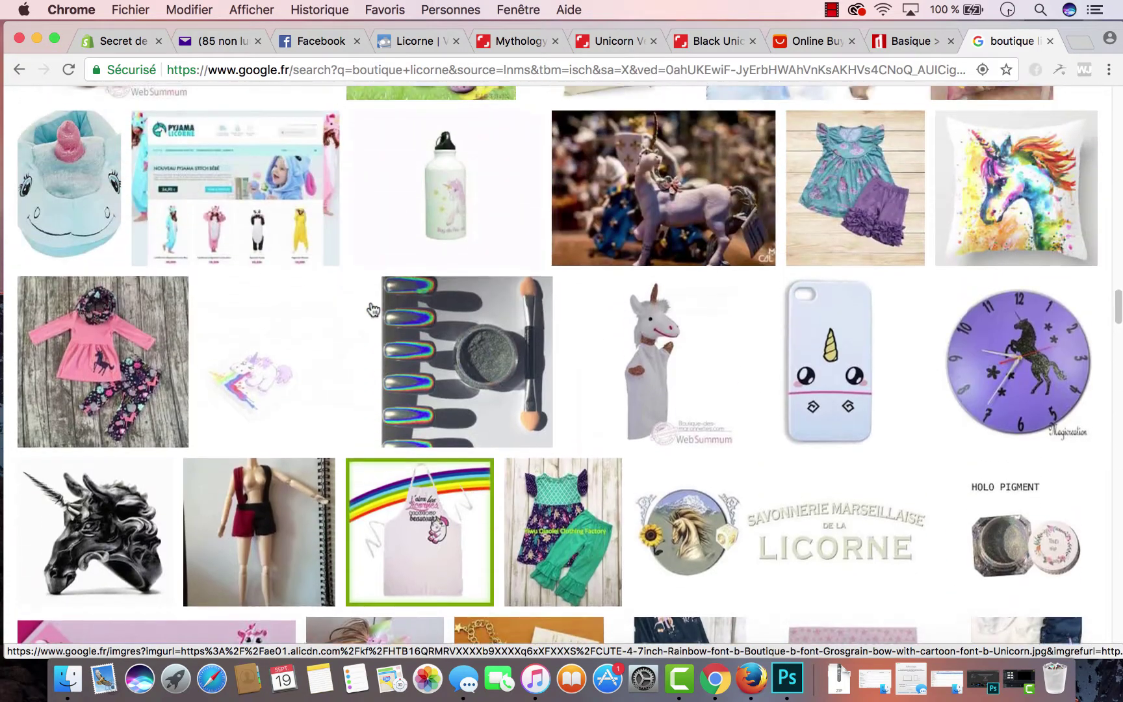
pyautogui.scroll(10, 372, 309)
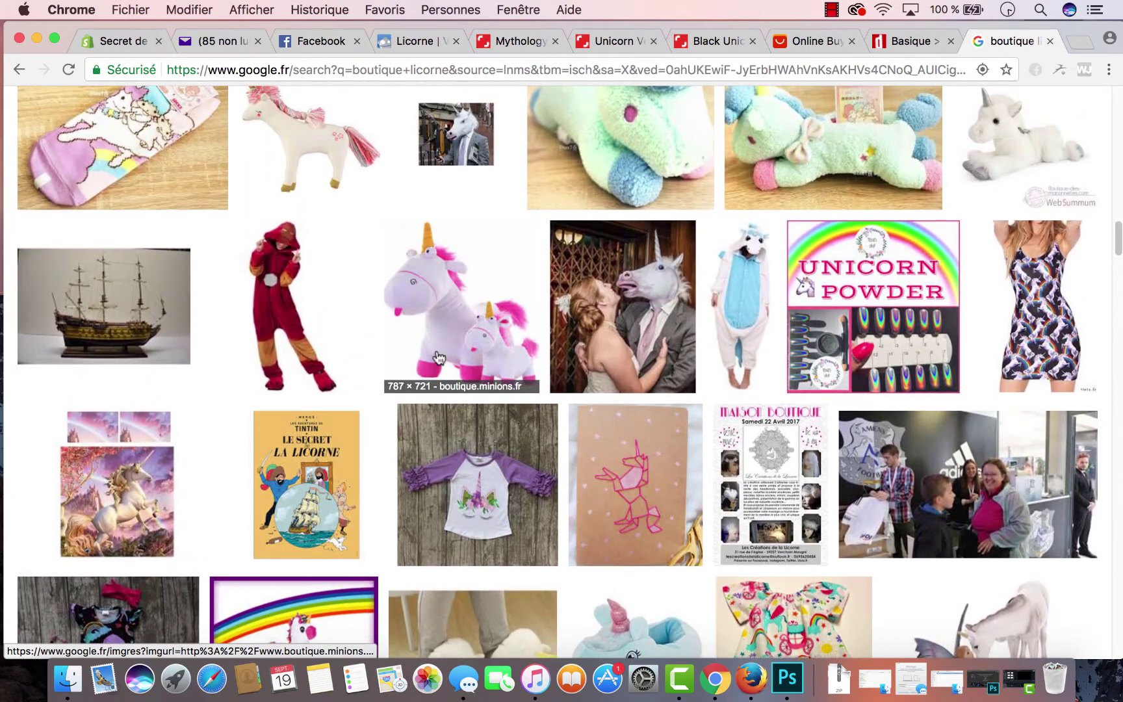
pyautogui.scroll(13, 497, 318)
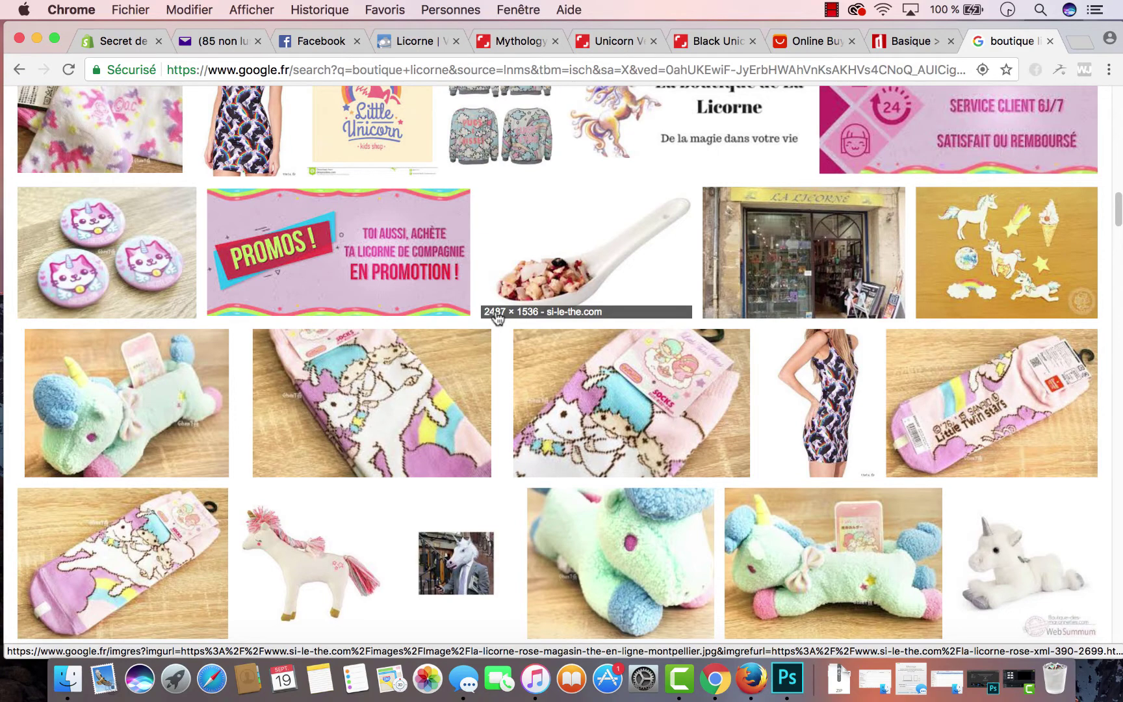
pyautogui.scroll(20, 497, 317)
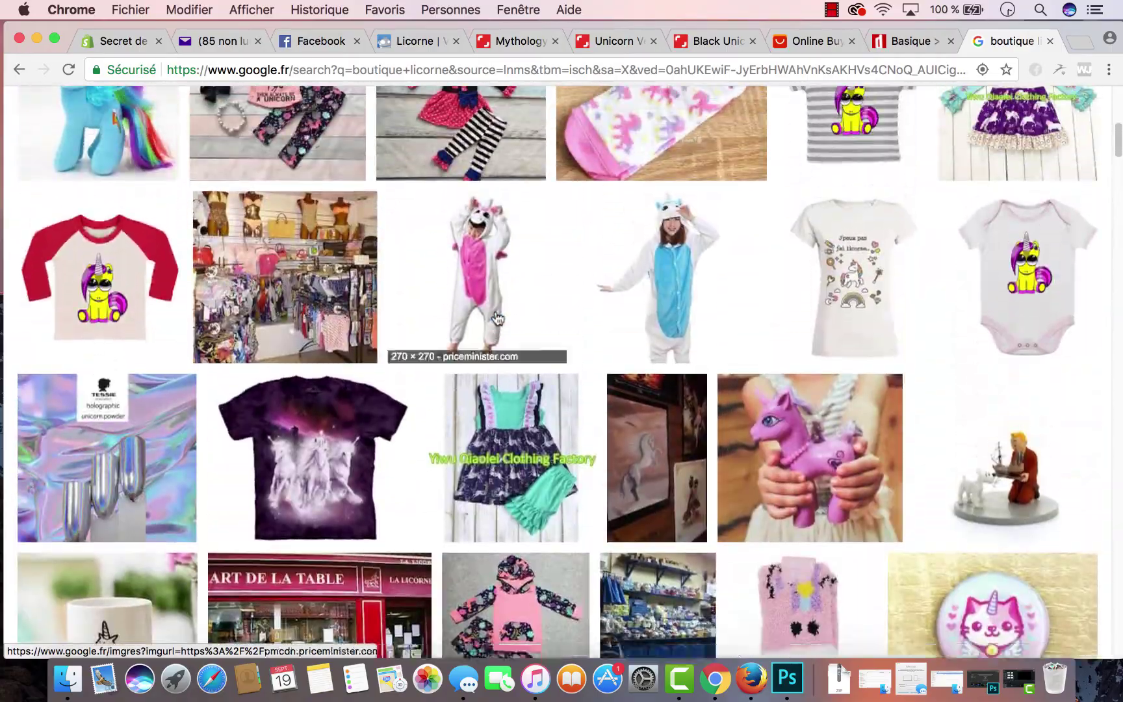
pyautogui.scroll(10, 497, 318)
# Find the pink and white unicorn plush image from La Boutique des Minions and save it as a JPEG in Téléchargements
pyautogui.scroll(-20, 497, 317)
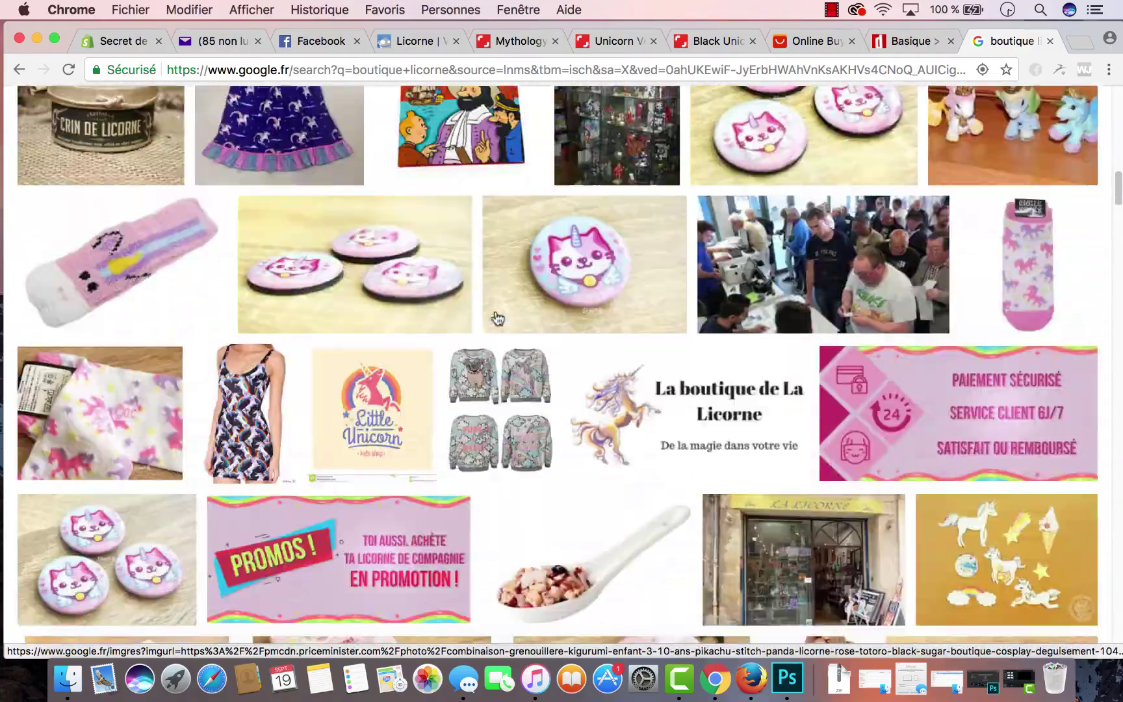
pyautogui.scroll(-15, 495, 318)
pyautogui.scroll(6, 481, 303)
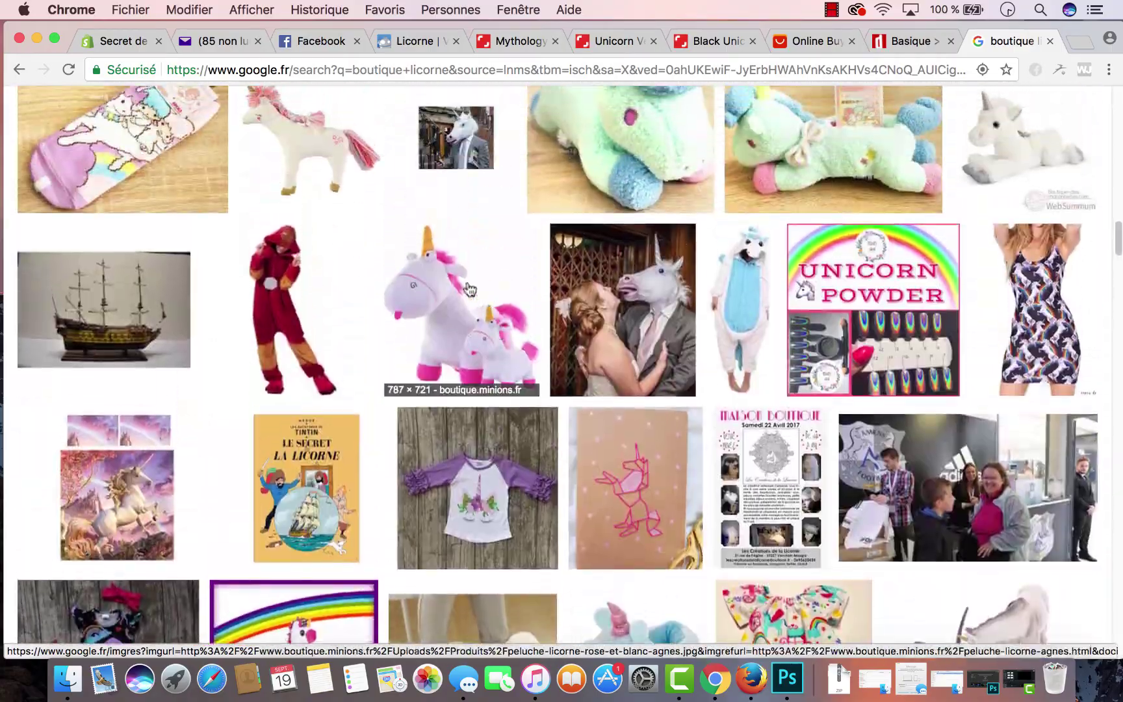
pyautogui.click(469, 289)
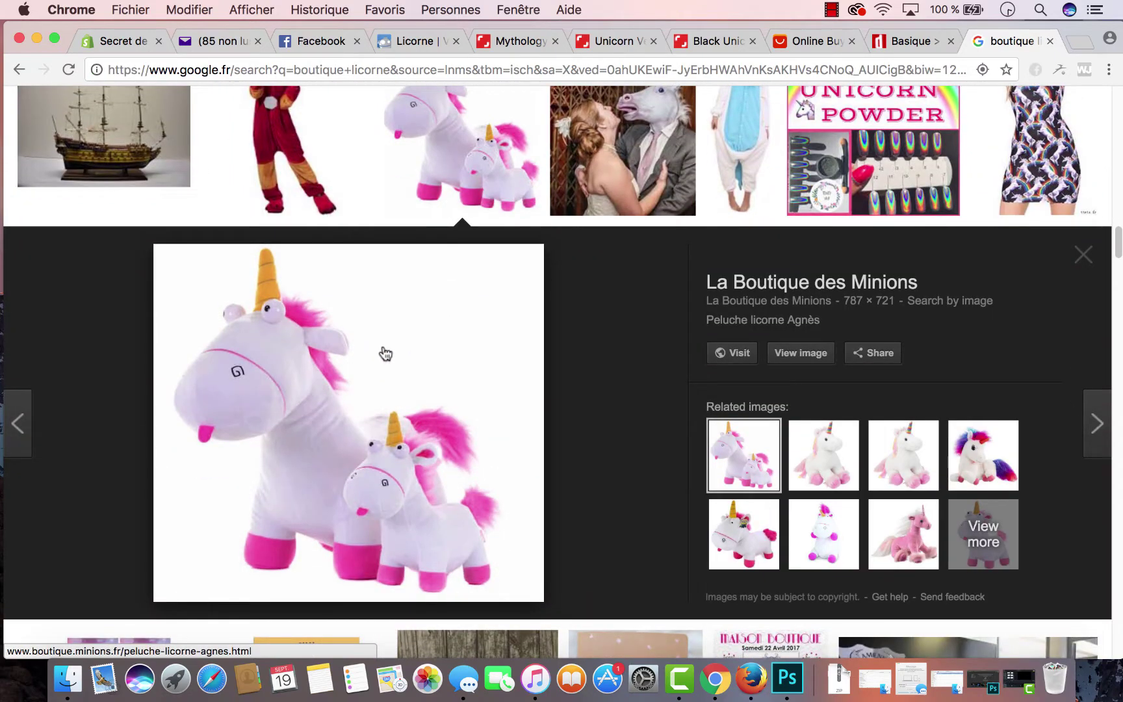
pyautogui.rightClick(384, 347)
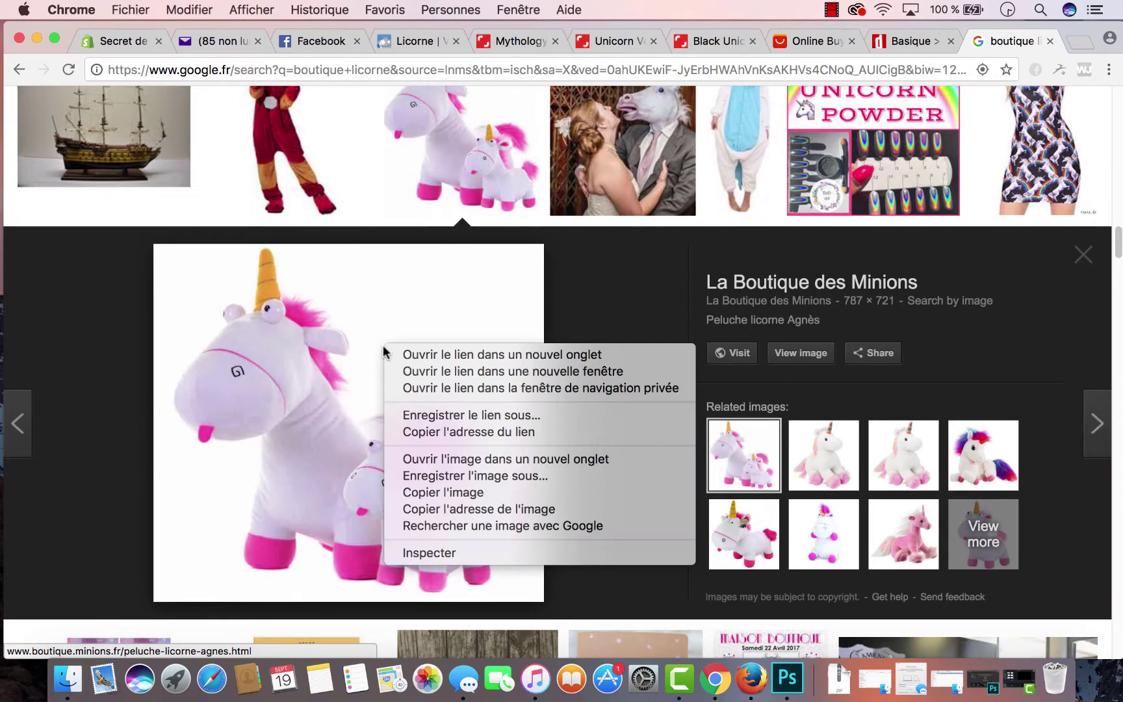
pyautogui.click(474, 475)
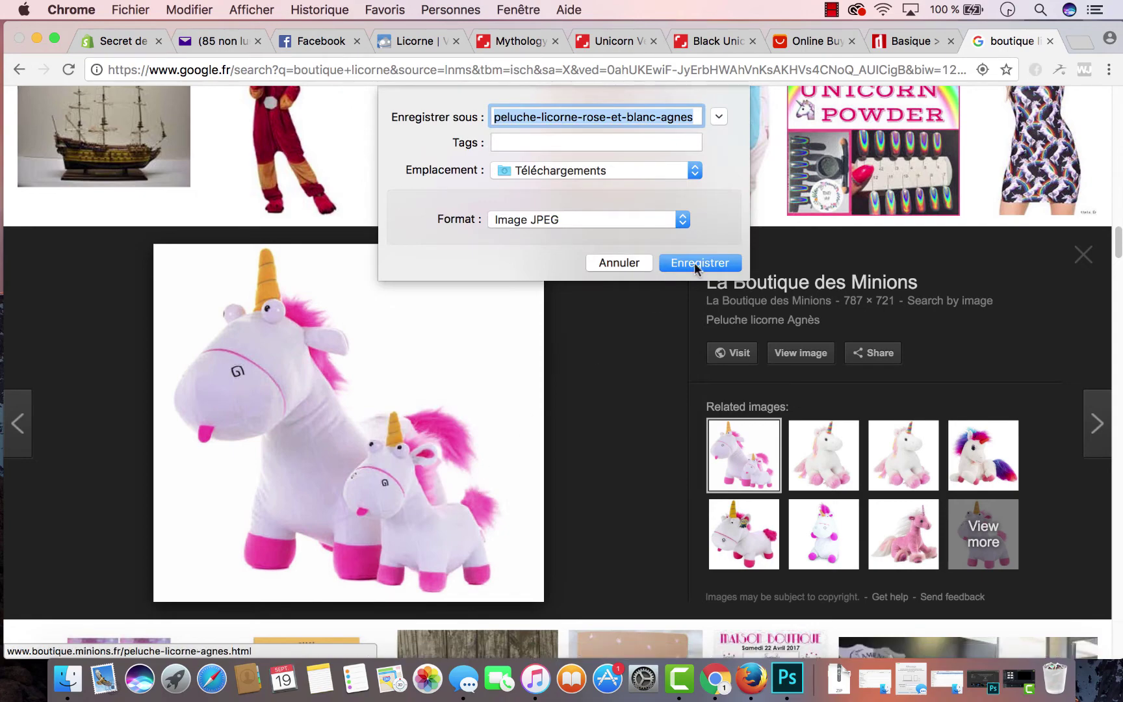
pyautogui.click(698, 263)
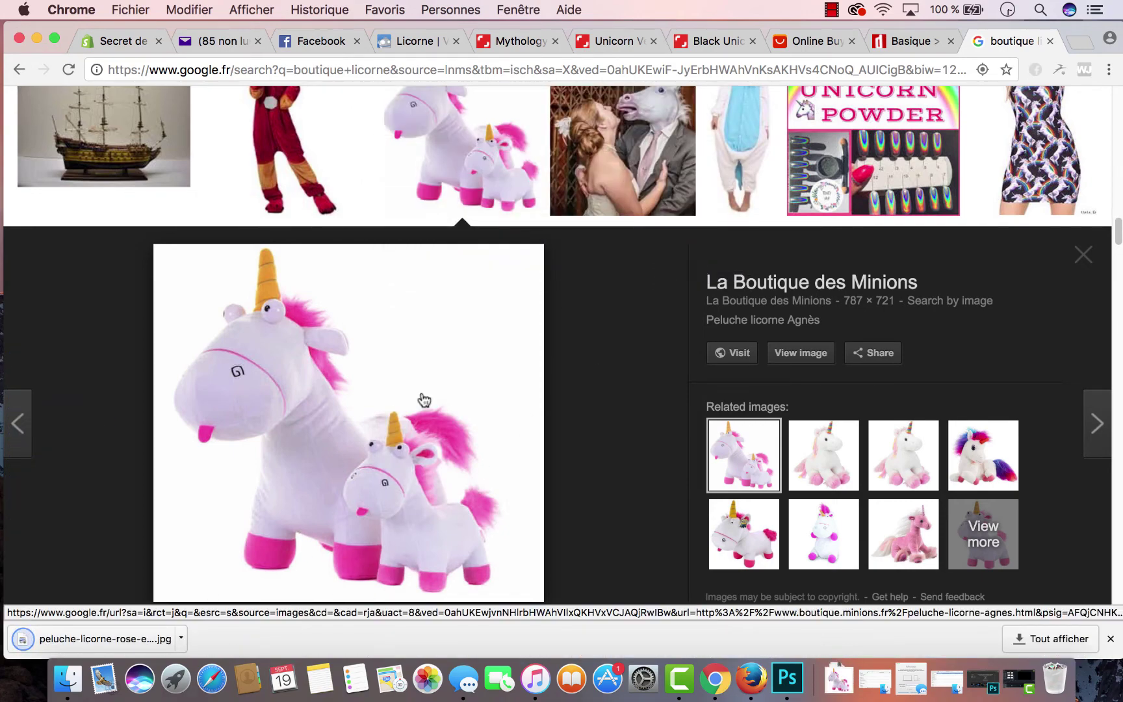
# Go back to the first image results for "boutique licorne" and review the unicorn clothing, accessories and shop visuals again
pyautogui.scroll(15, 424, 399)
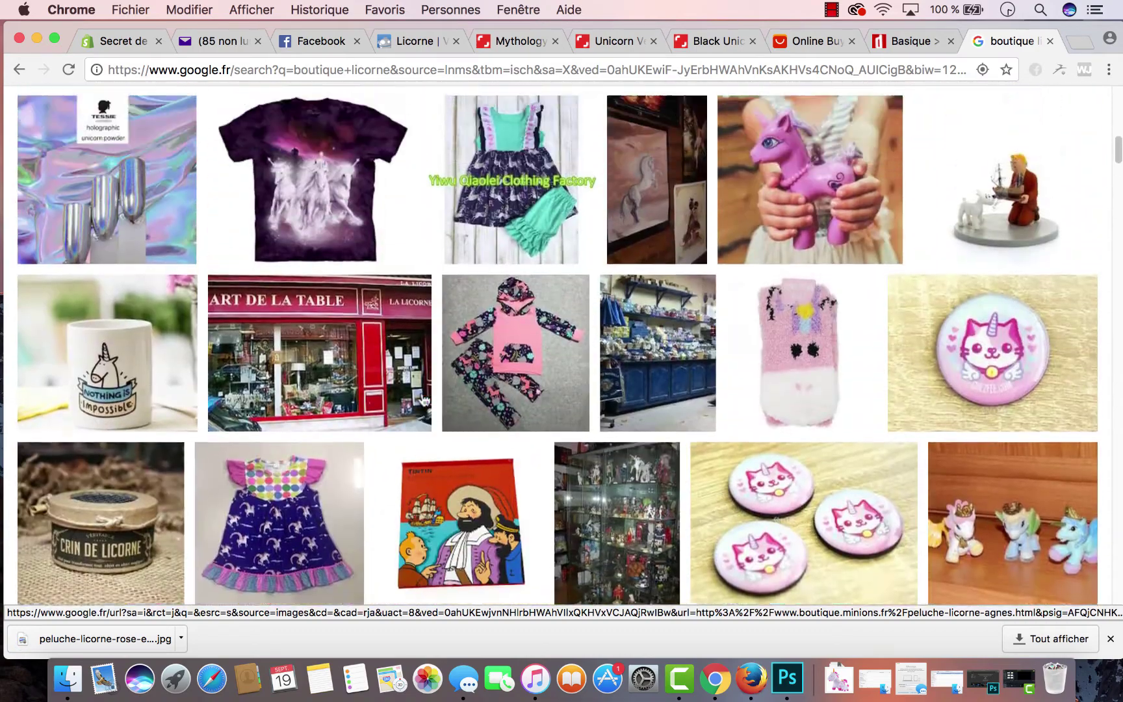
pyautogui.scroll(5, 424, 399)
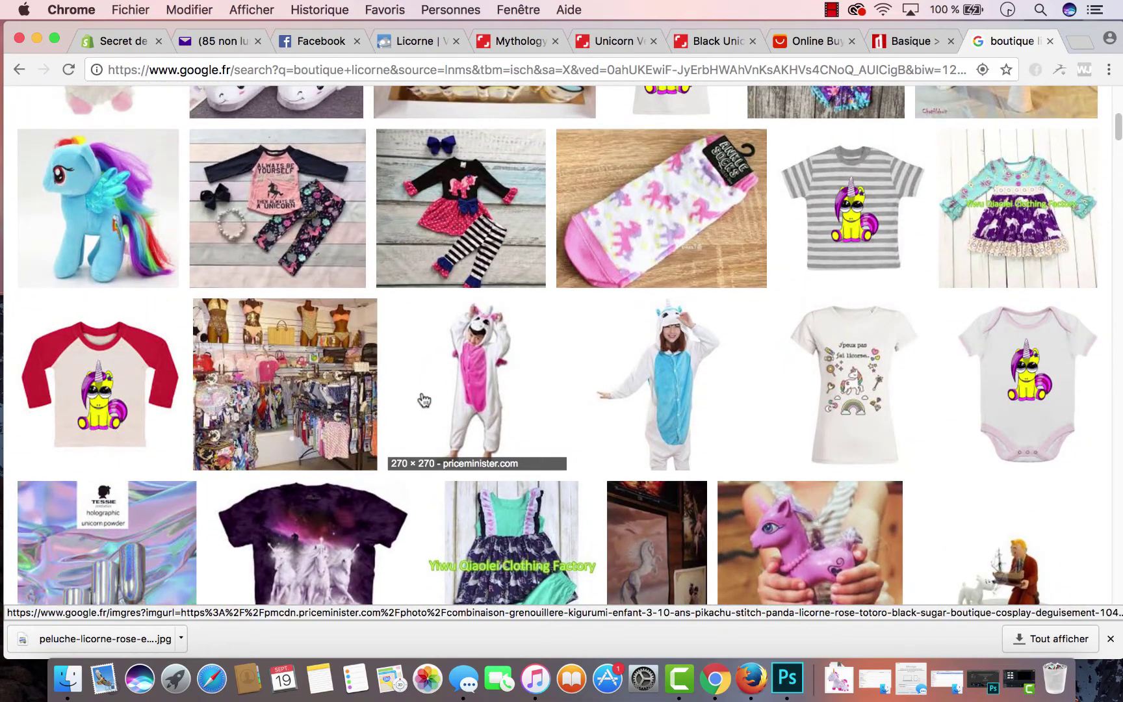
pyautogui.scroll(6, 424, 399)
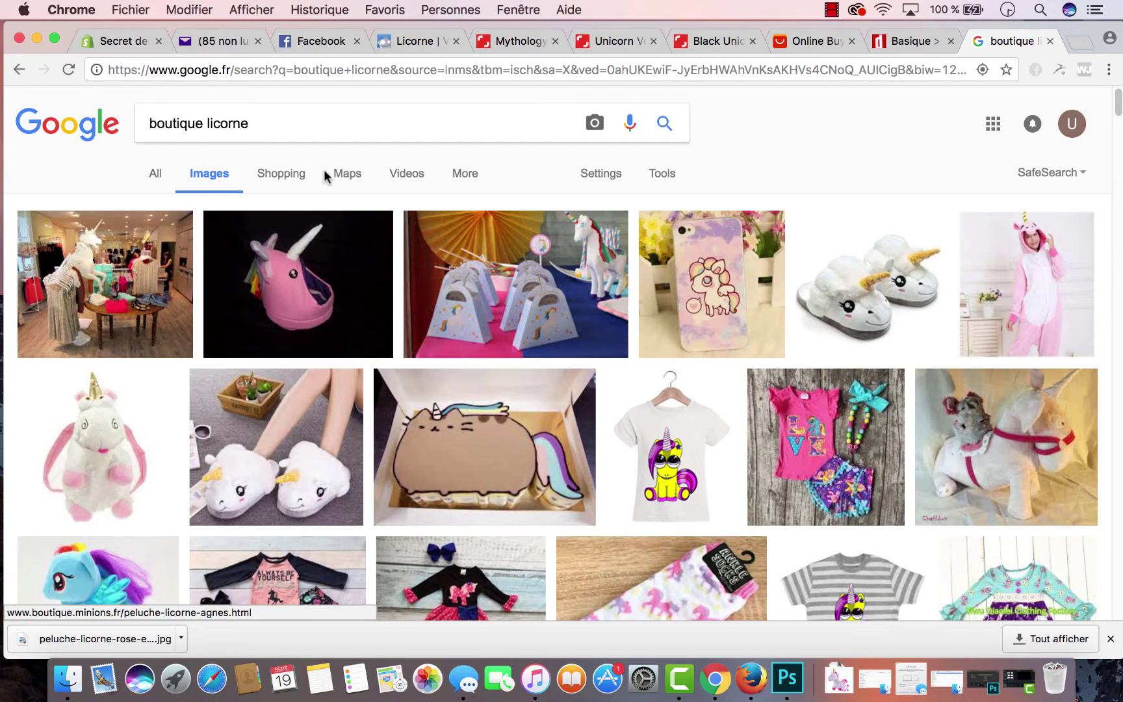
pyautogui.moveTo(208, 123); pyautogui.dragTo(125, 124)
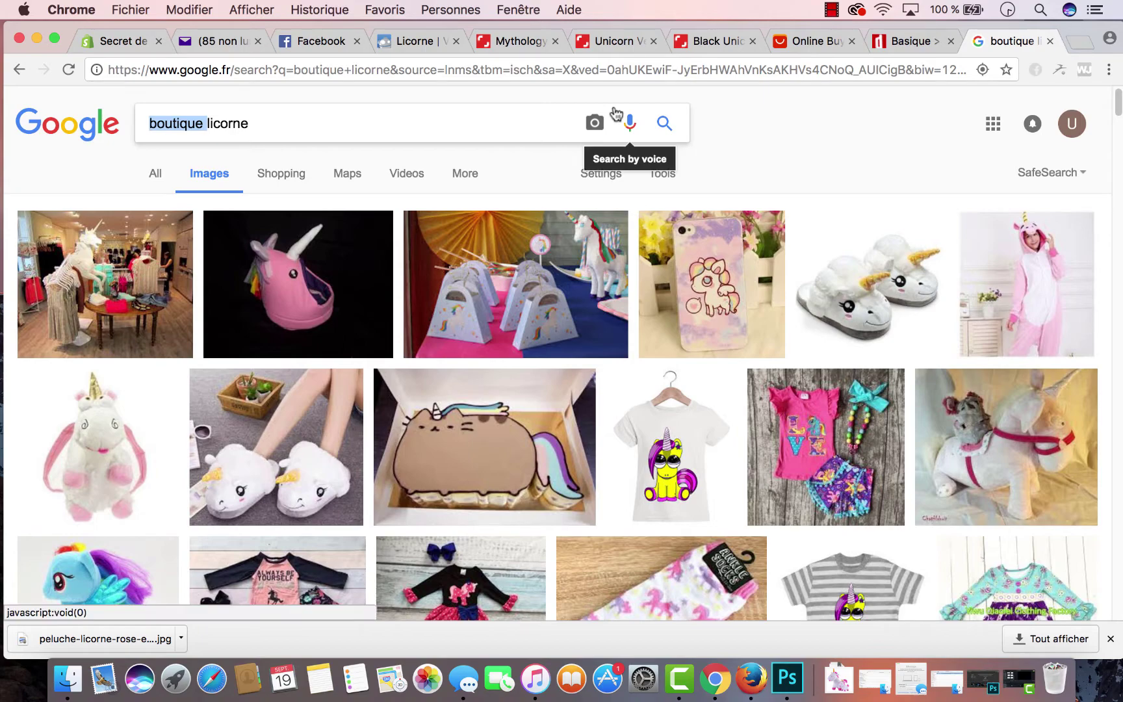
pyautogui.scroll(-5, 853, 389)
pyautogui.scroll(-3, 854, 388)
pyautogui.scroll(10, 853, 388)
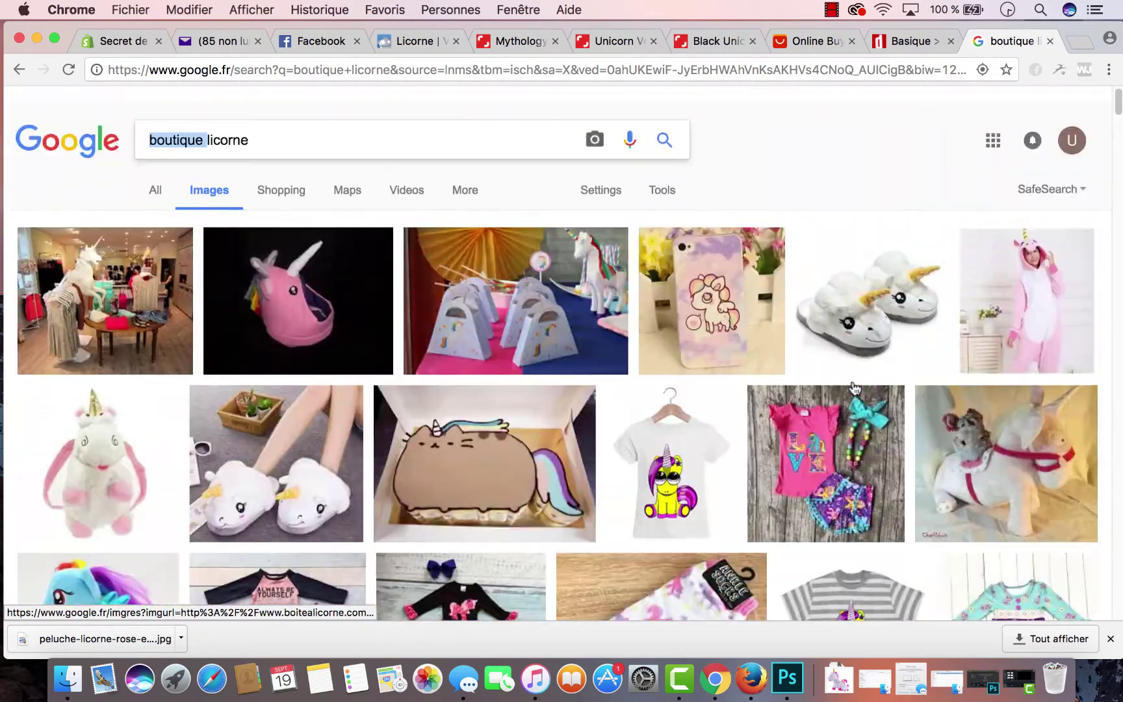
pyautogui.scroll(-1, 853, 388)
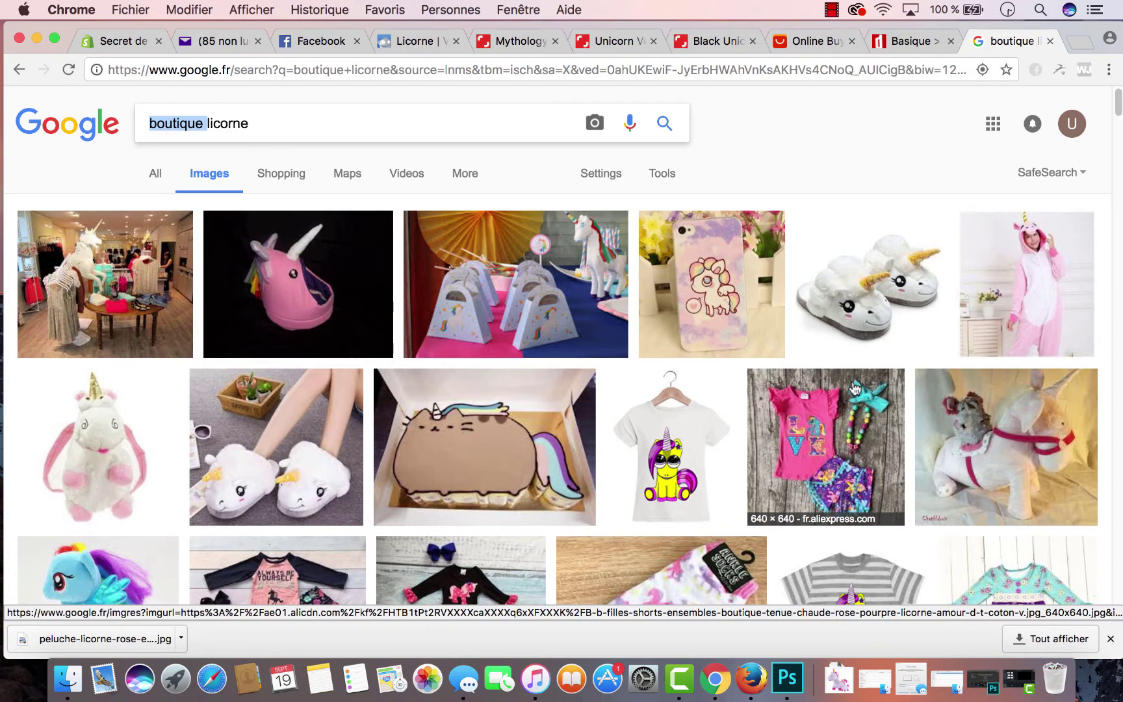
pyautogui.scroll(-4, 855, 388)
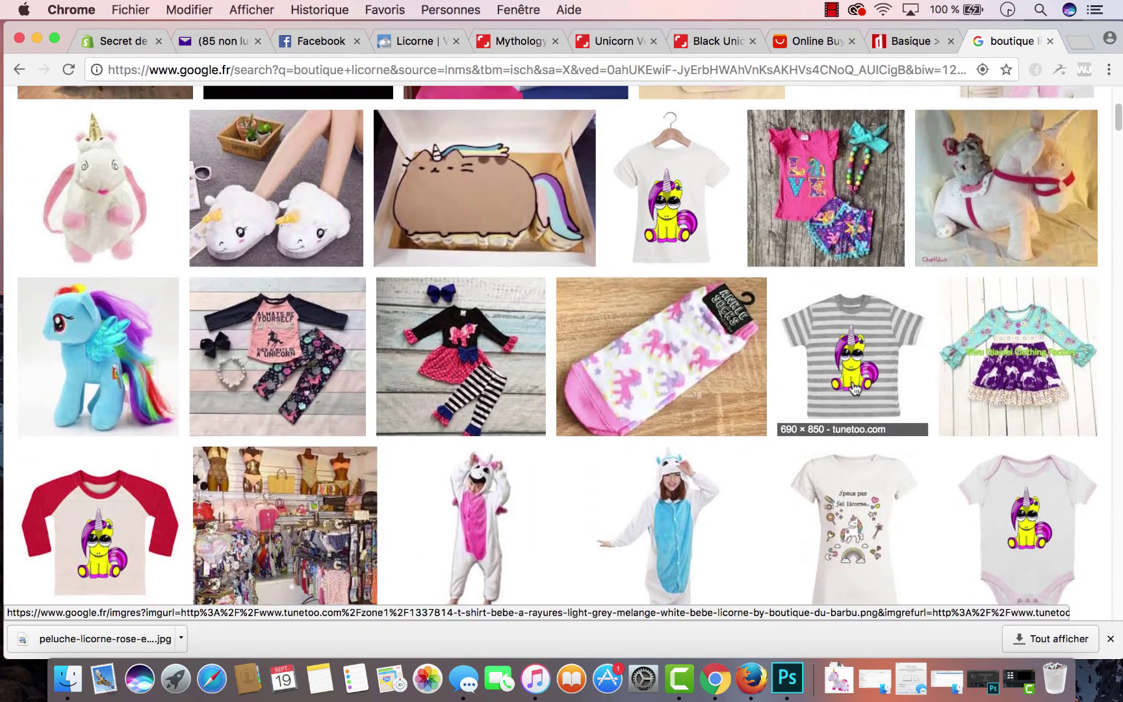
pyautogui.scroll(-10, 854, 389)
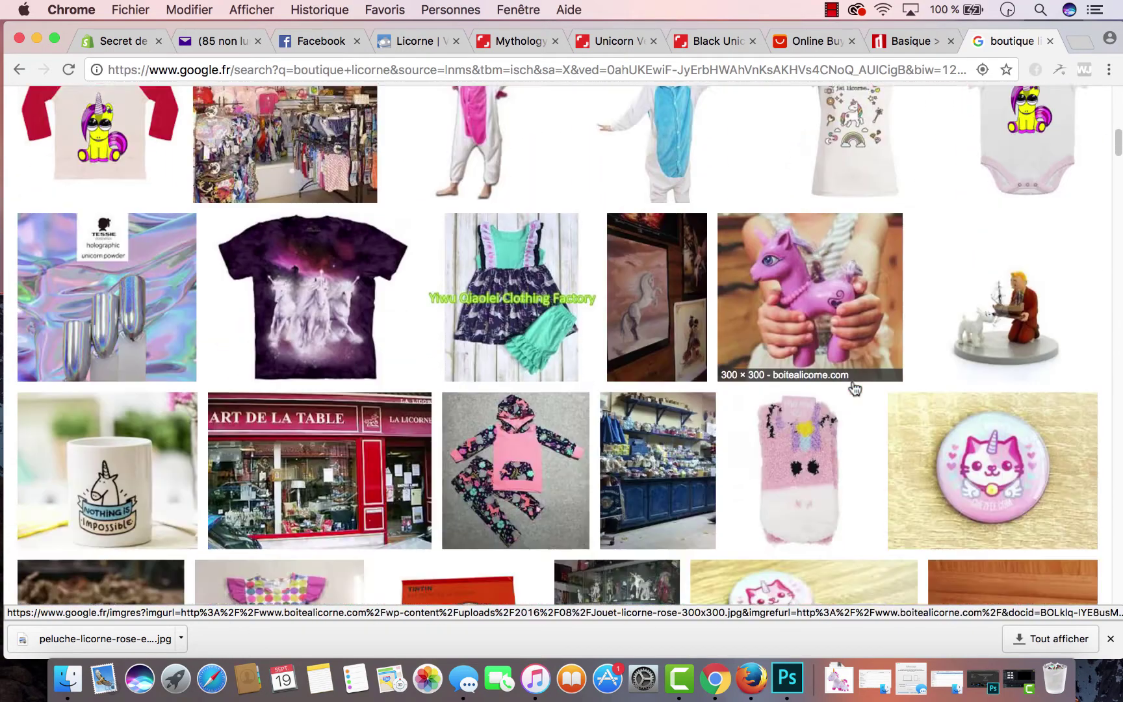
pyautogui.scroll(-2, 854, 389)
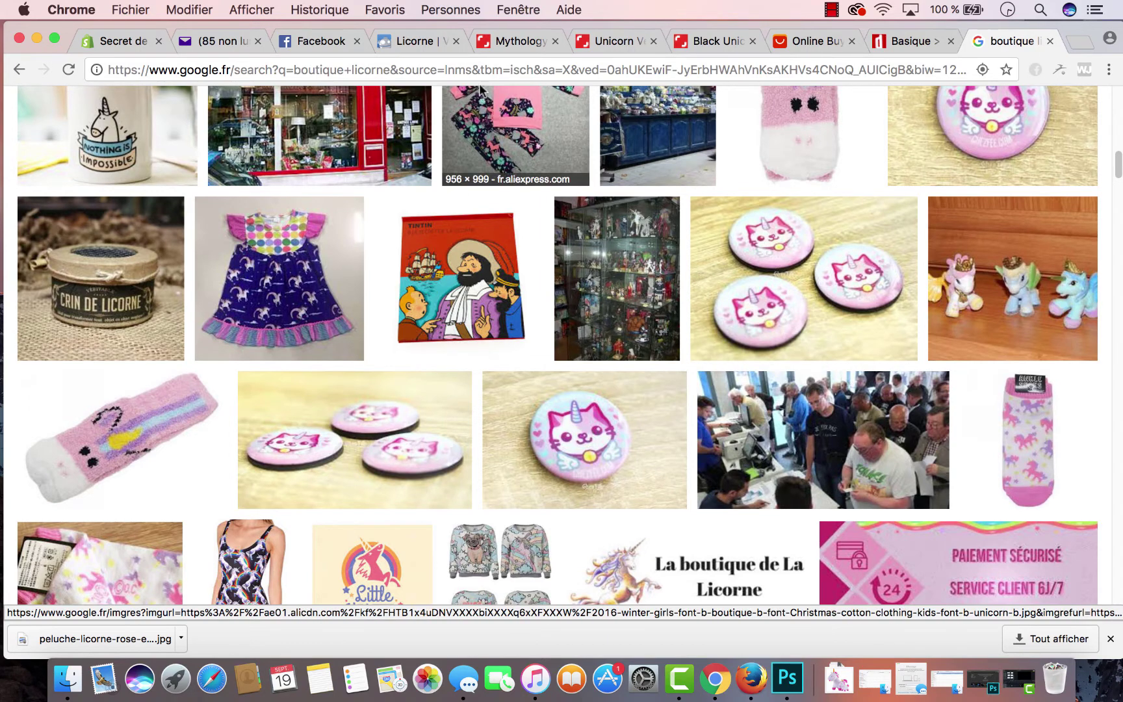
# Switch to the open Freepik page of "licorne" graphics and look through its unicorn illustrations
pyautogui.click(433, 43)
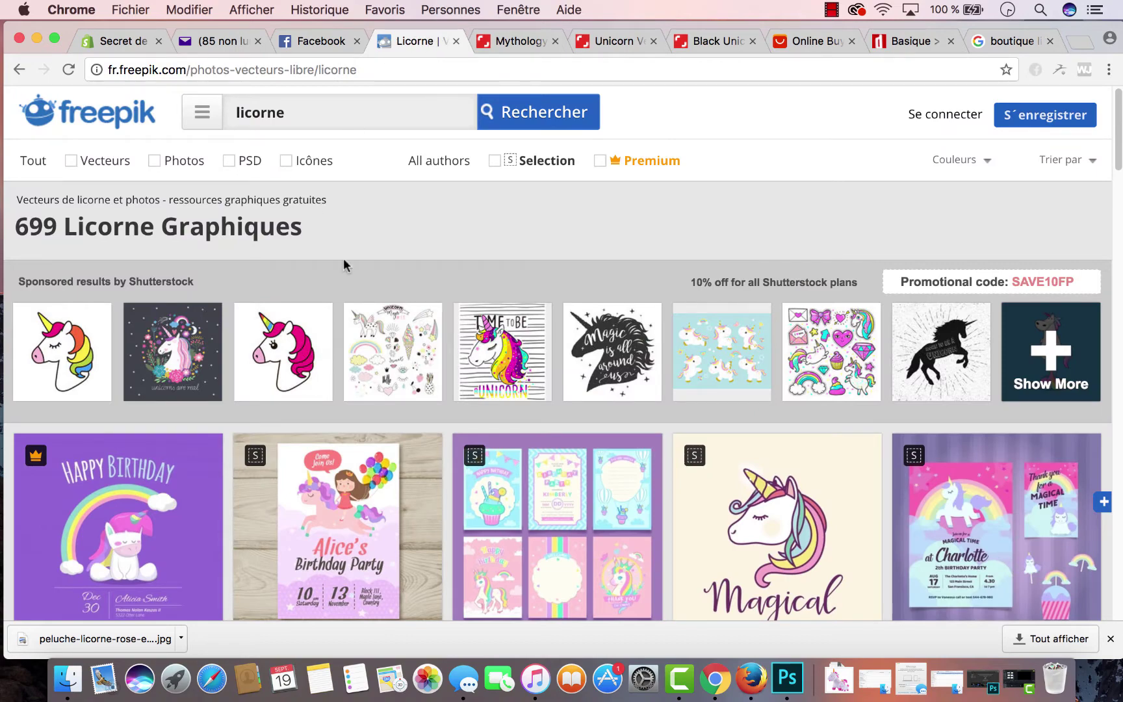
pyautogui.scroll(-5, 466, 296)
pyautogui.scroll(-7, 466, 296)
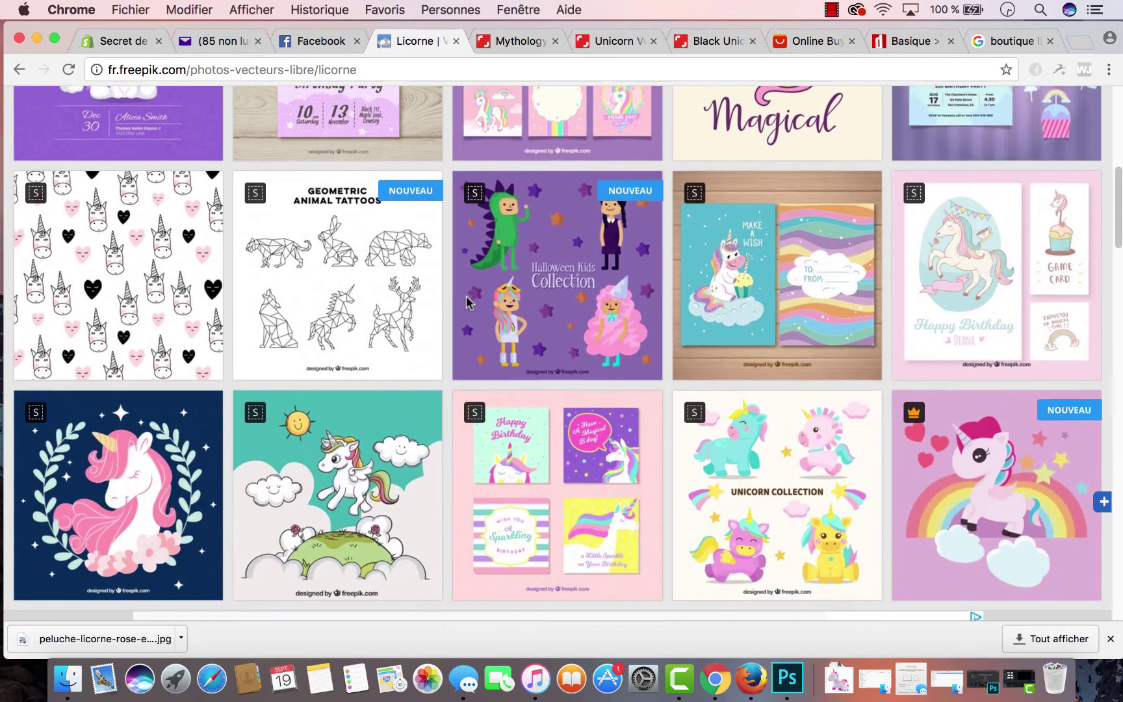
pyautogui.scroll(-13, 466, 301)
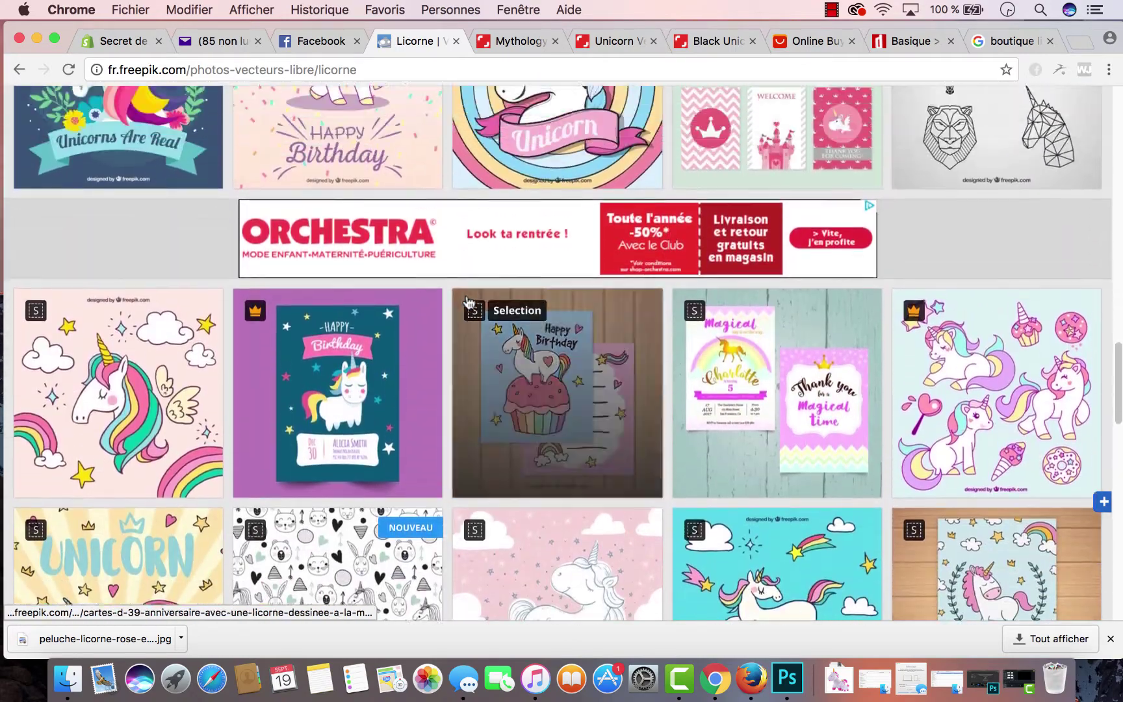
pyautogui.scroll(4, 468, 305)
pyautogui.scroll(20, 494, 439)
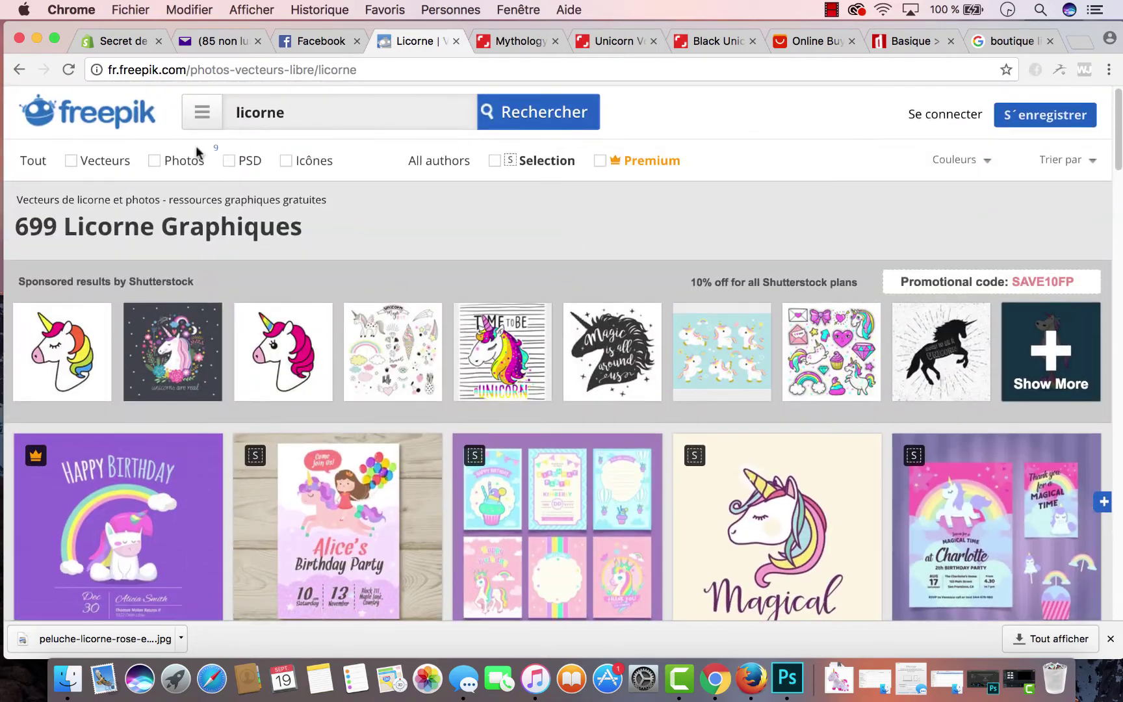
# Filter the Freepik "licorne" results to vectors only and browse the unicorn illustrations
pyautogui.click(69, 162)
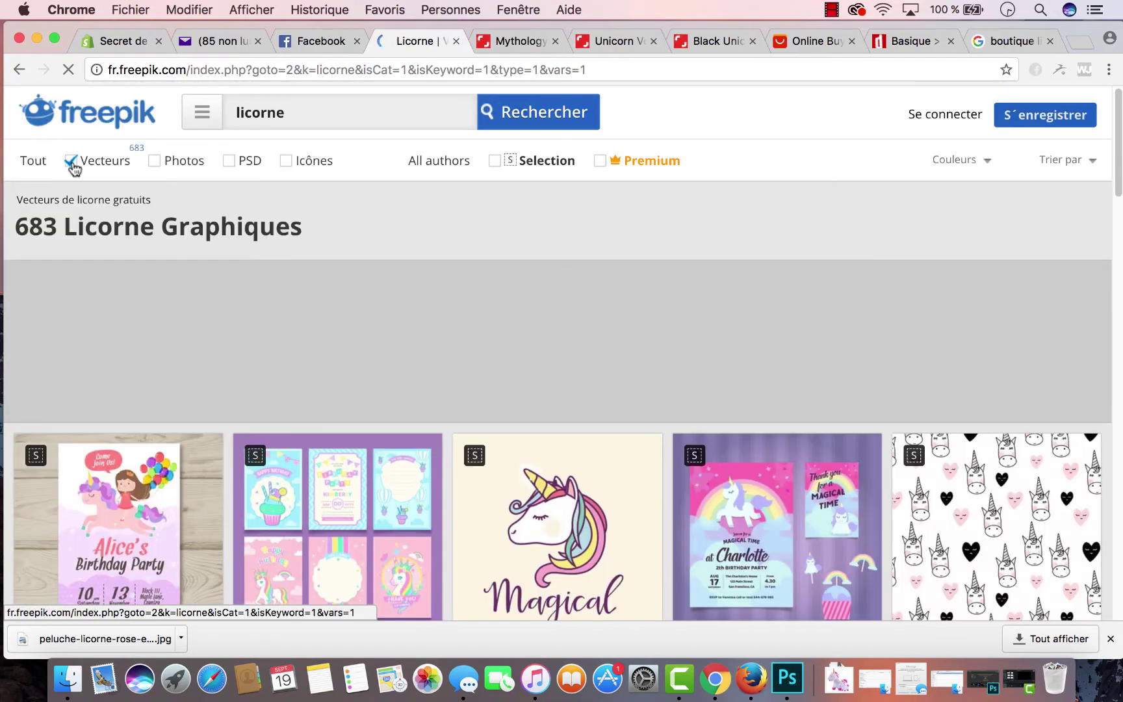
pyautogui.scroll(-7, 619, 389)
pyautogui.scroll(-7, 618, 389)
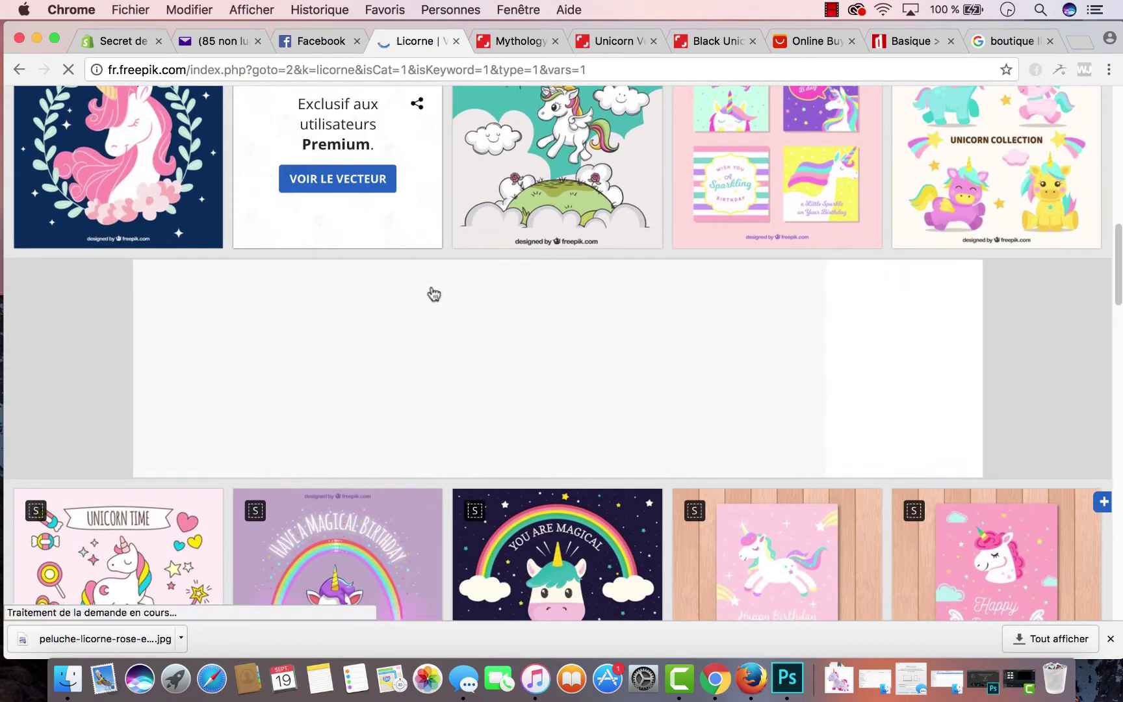
pyautogui.scroll(-4, 454, 318)
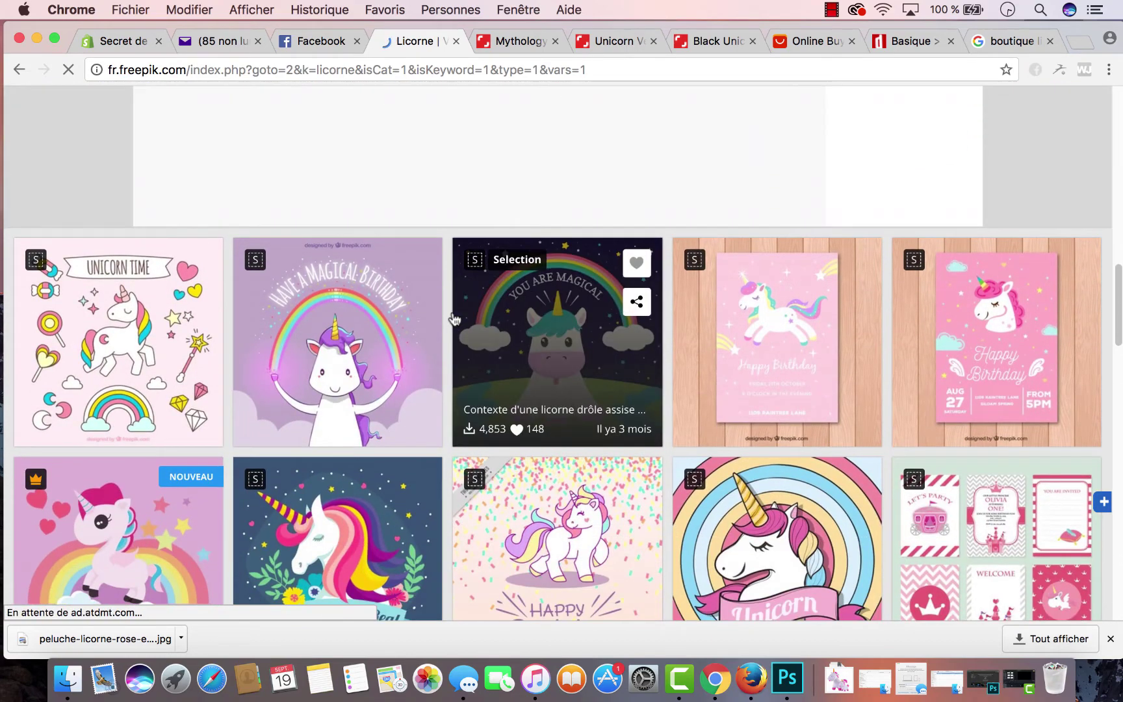
pyautogui.scroll(-4, 399, 478)
pyautogui.scroll(-1, 399, 478)
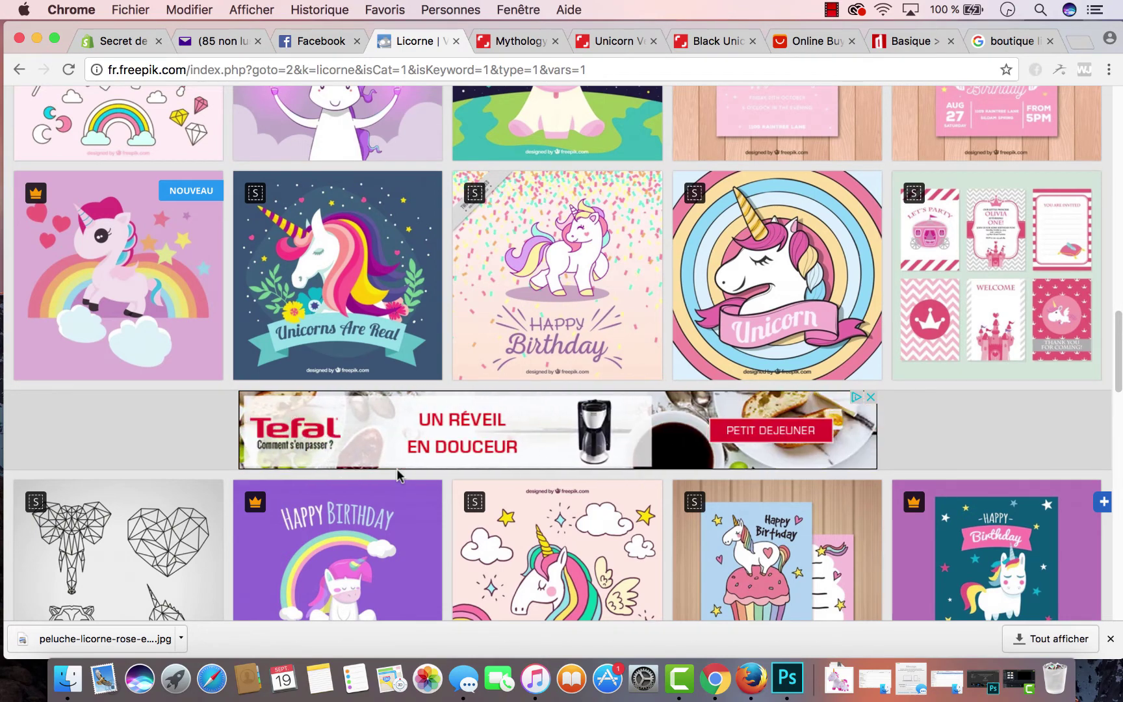
# Browse the rest of the first page of Freepik unicorn vectors and open the "Born to be a unicorn" graphic to examine it
pyautogui.scroll(-8, 396, 468)
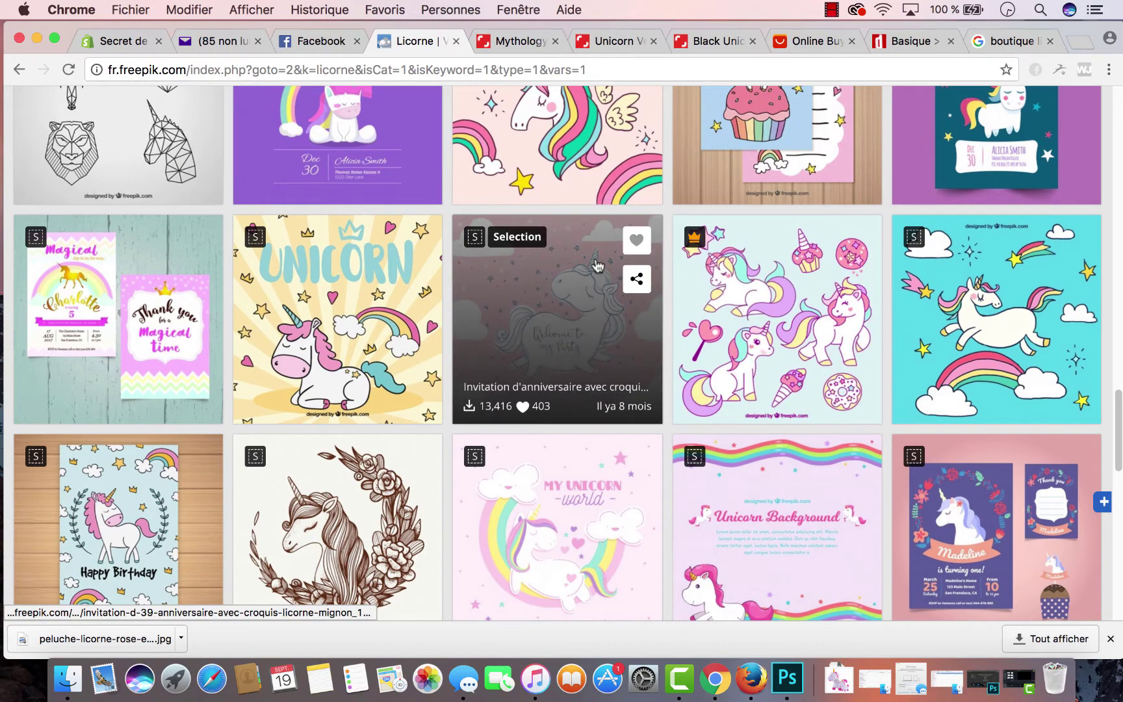
pyautogui.scroll(-3, 598, 265)
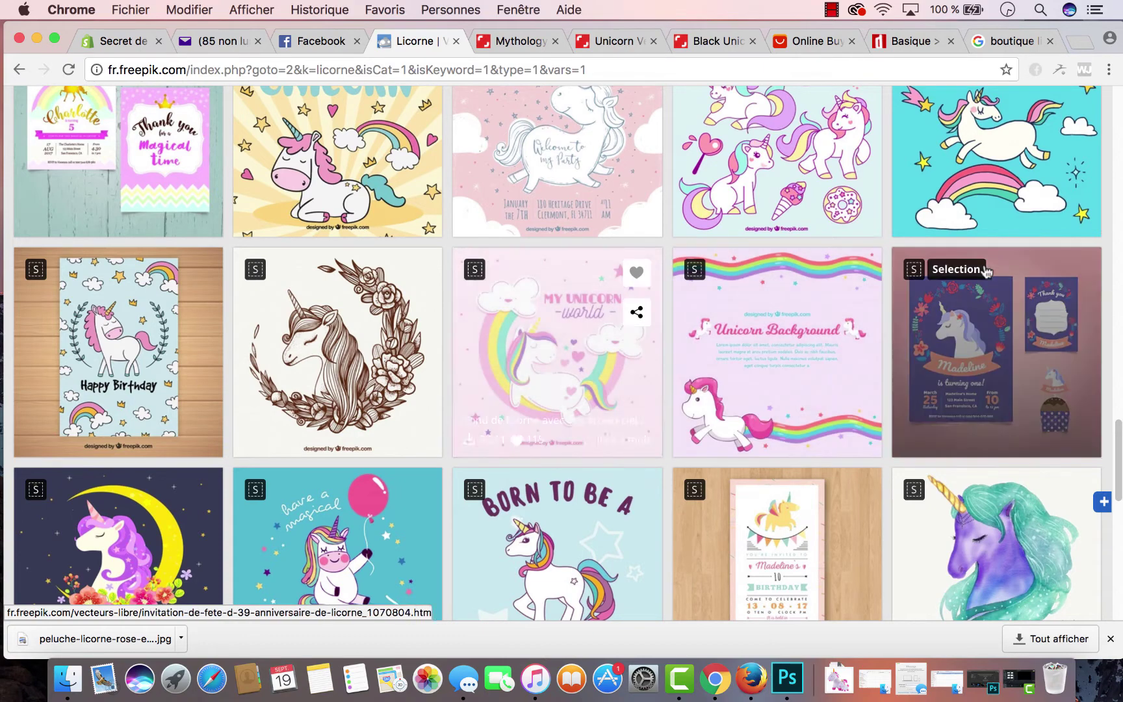
pyautogui.scroll(-5, 986, 271)
pyautogui.scroll(-5, 986, 272)
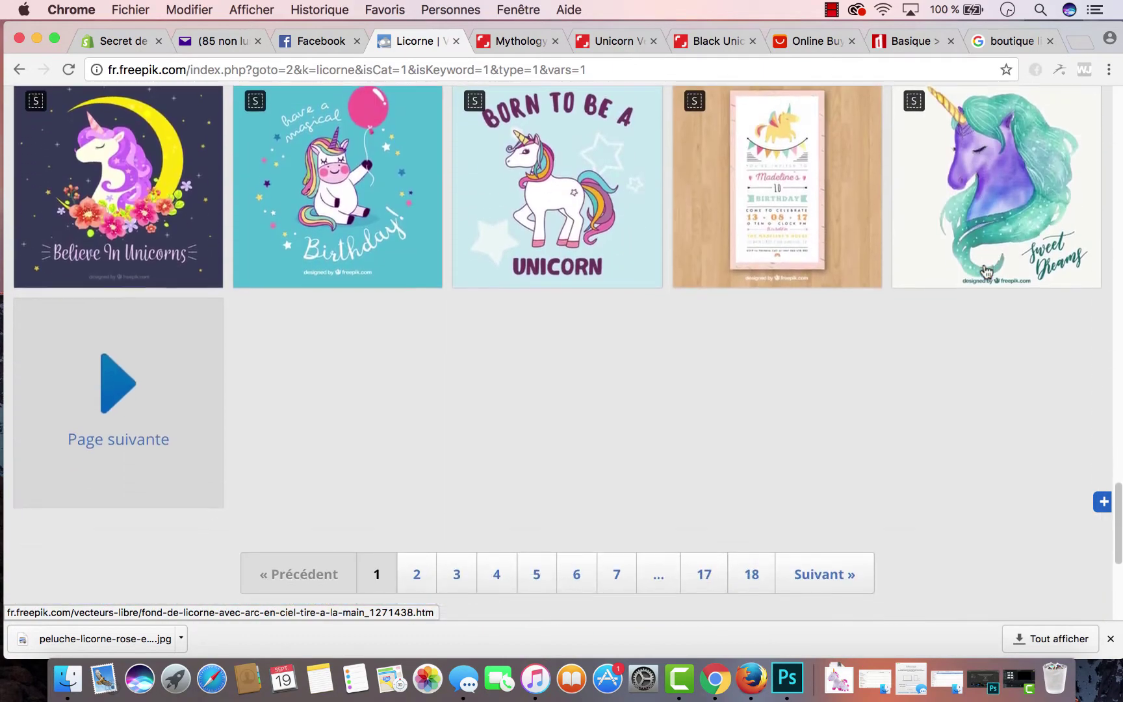
pyautogui.scroll(5, 984, 270)
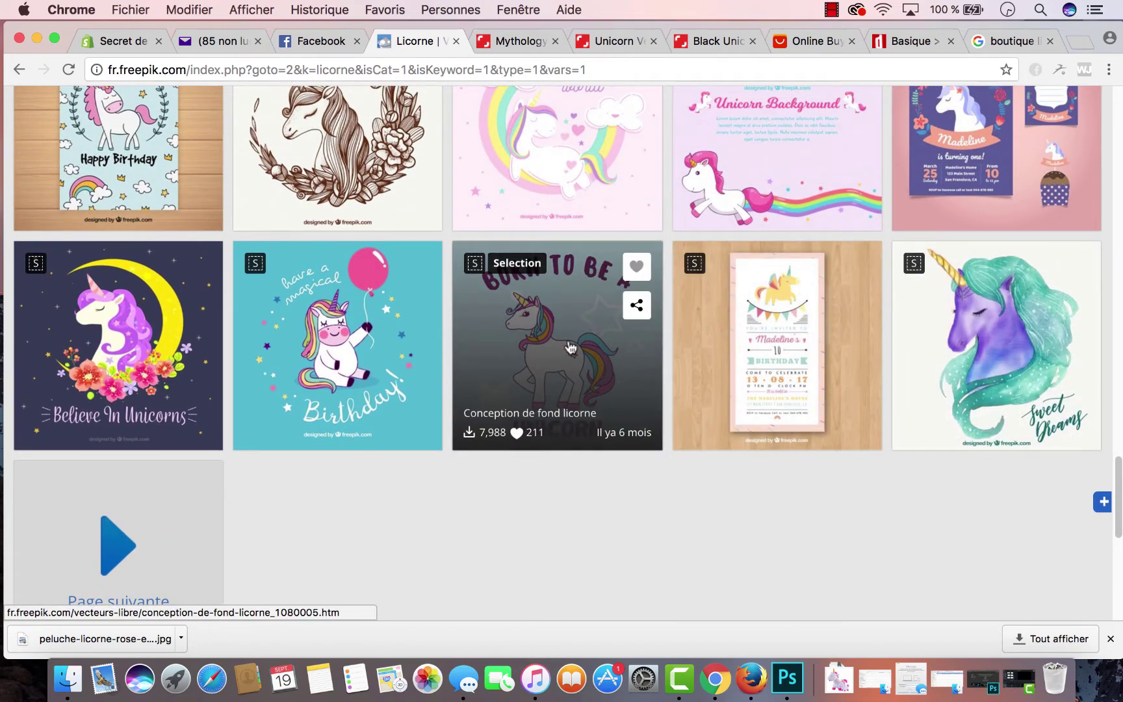
pyautogui.click(571, 347)
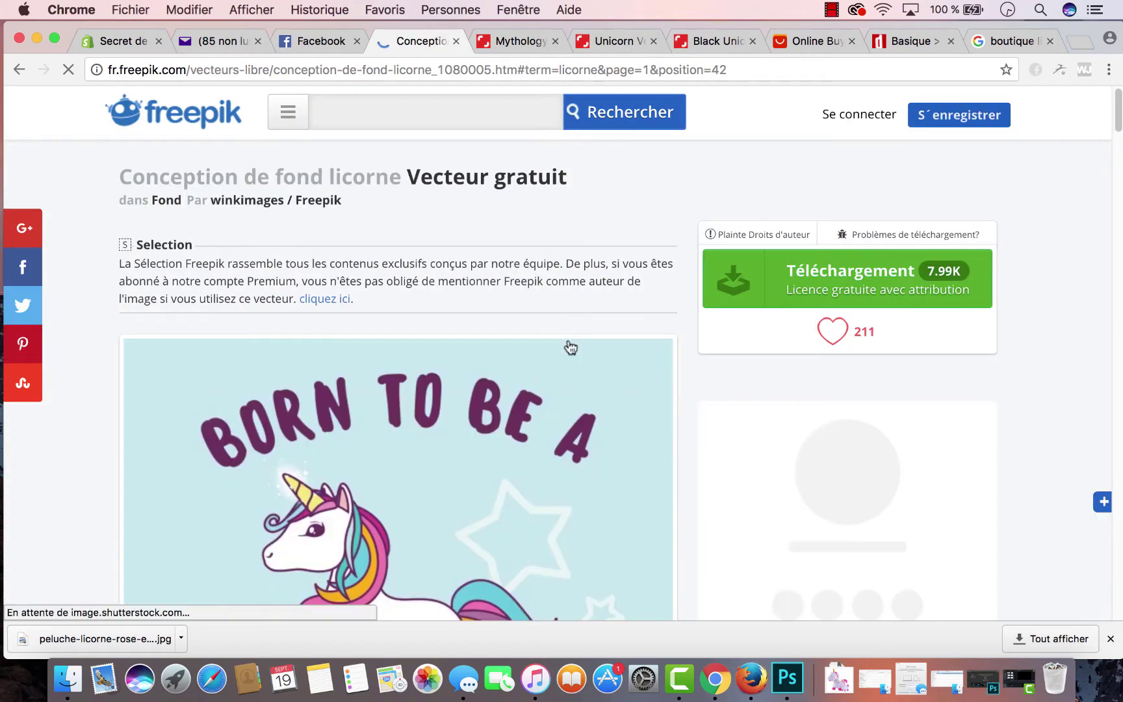
pyautogui.scroll(-5, 571, 348)
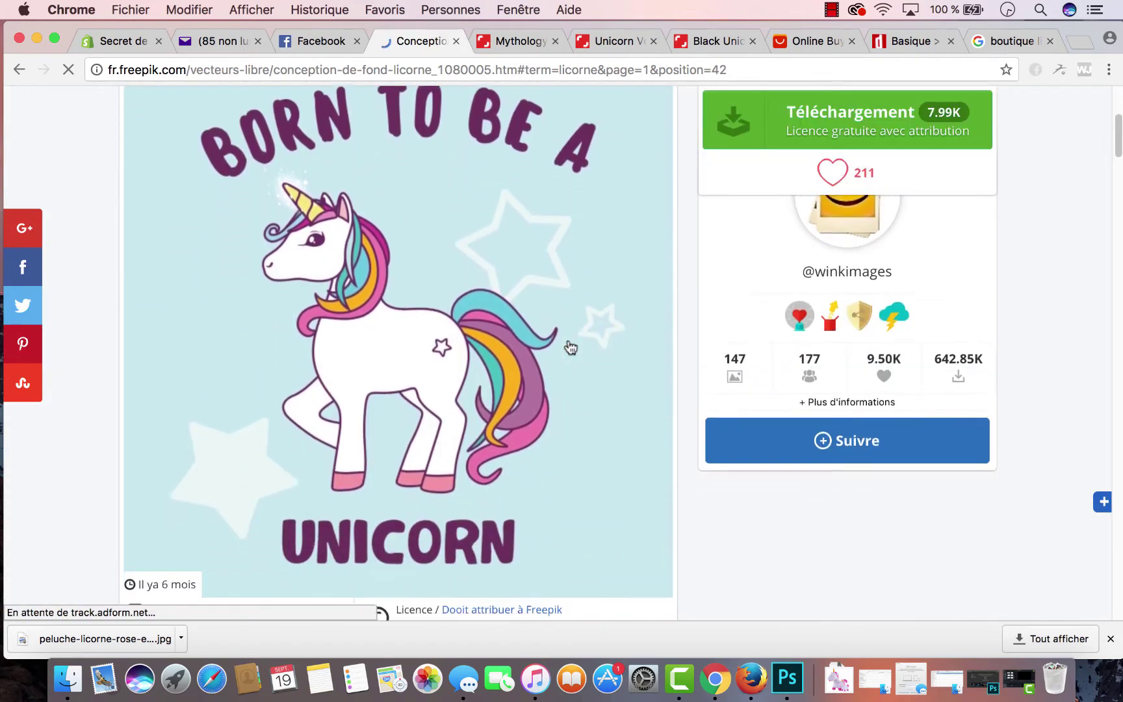
pyautogui.scroll(-1, 570, 347)
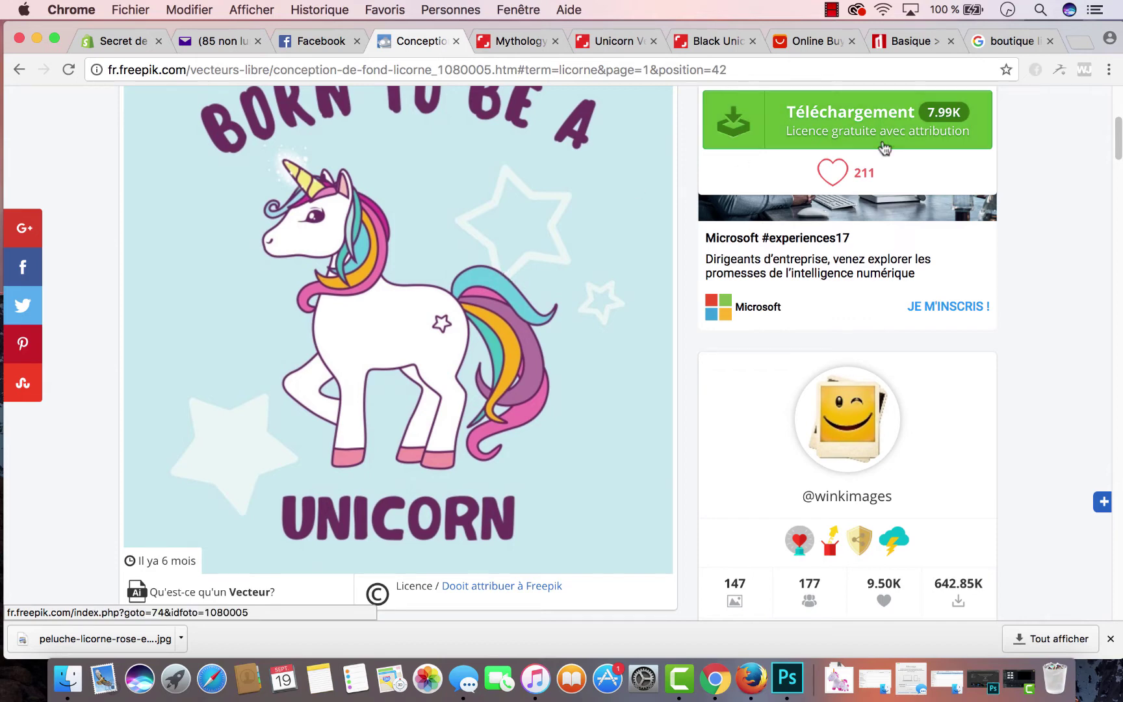
pyautogui.scroll(5, 715, 228)
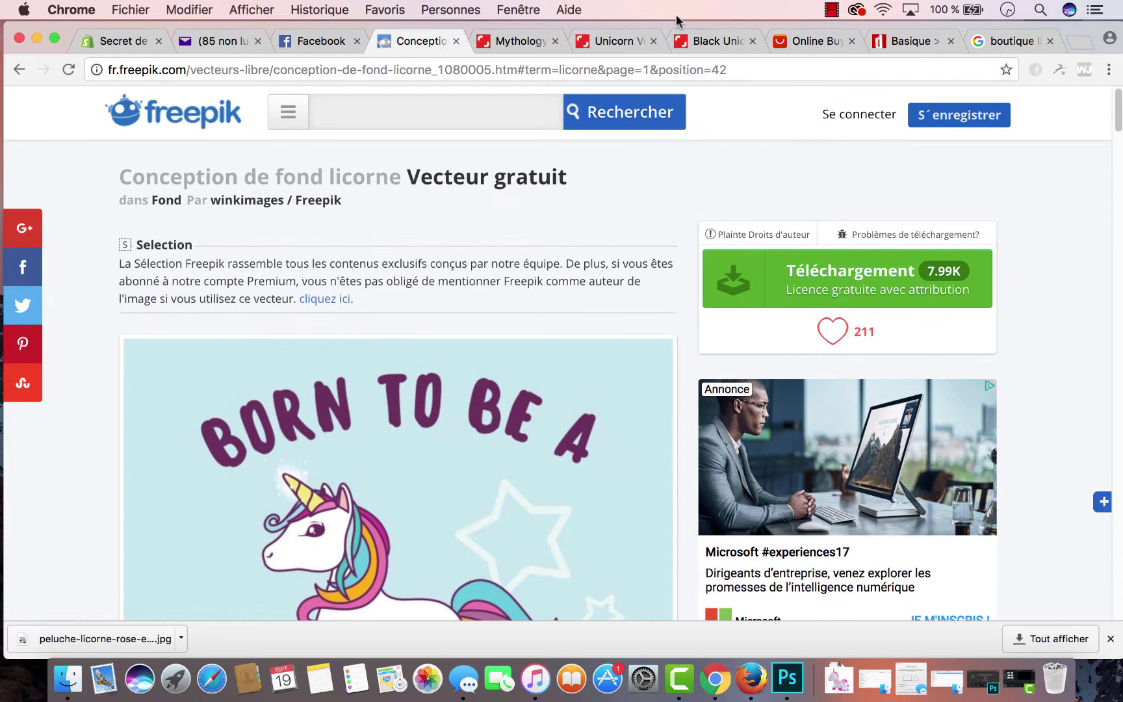
# Review the open Shutterstock pages of the unicorn silhouettes set, the unicorn vector poster and the black unicorn
pyautogui.click(504, 41)
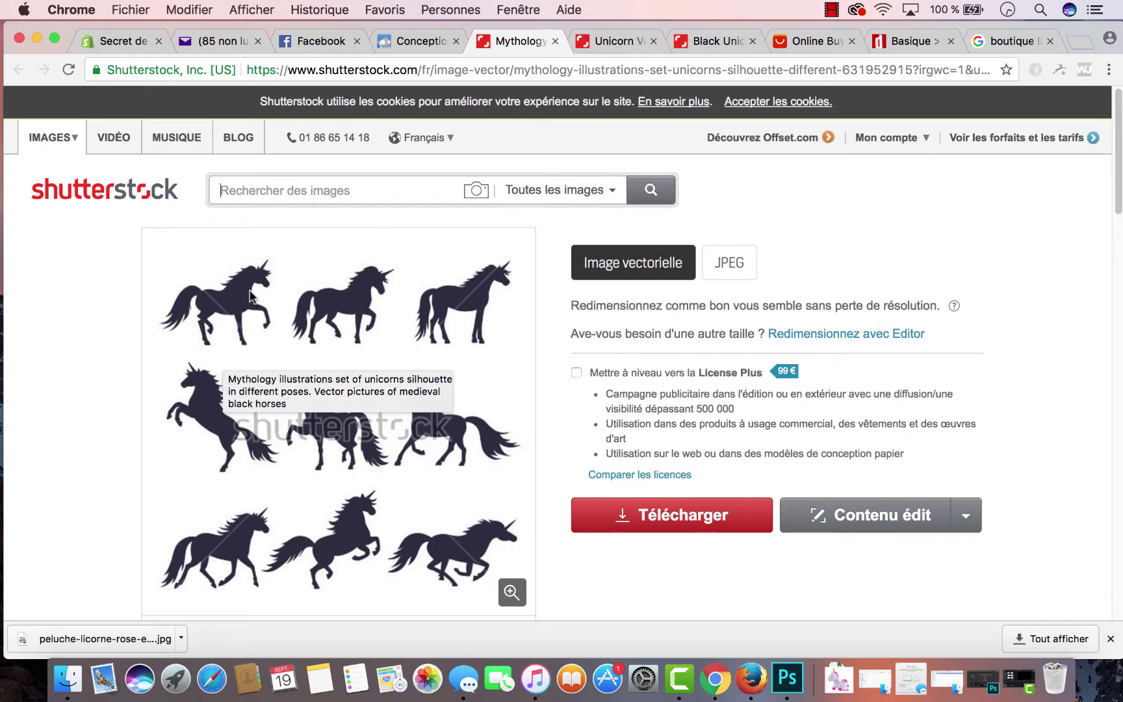
pyautogui.scroll(-5, 383, 515)
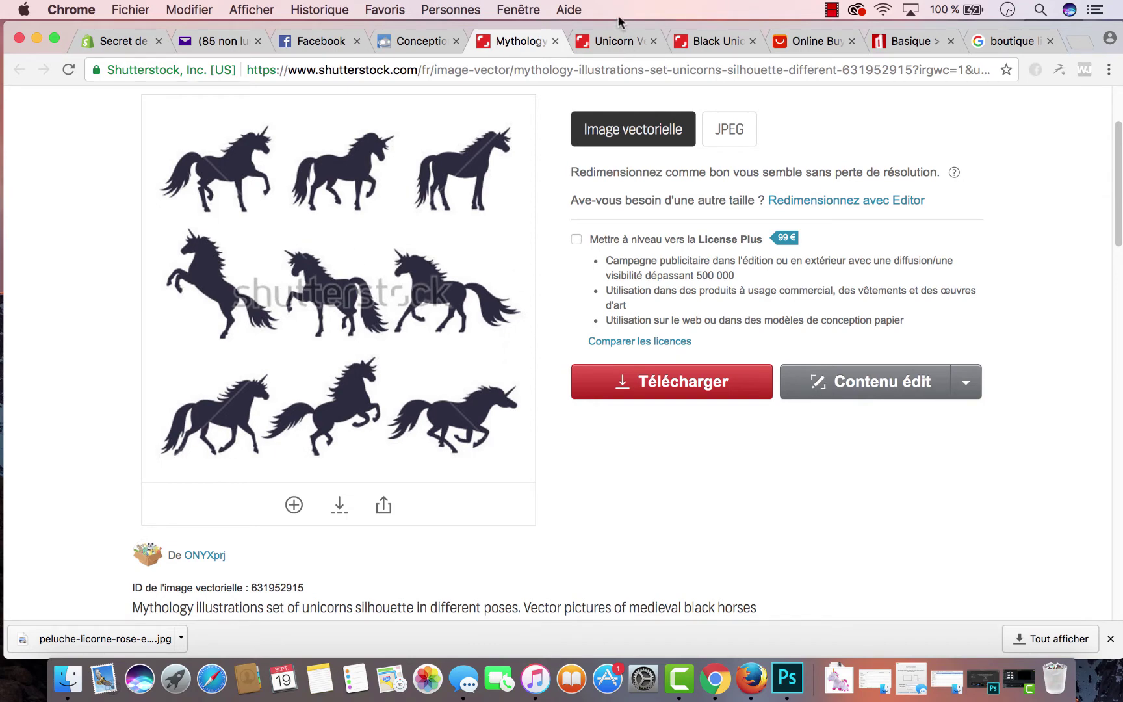
pyautogui.click(606, 42)
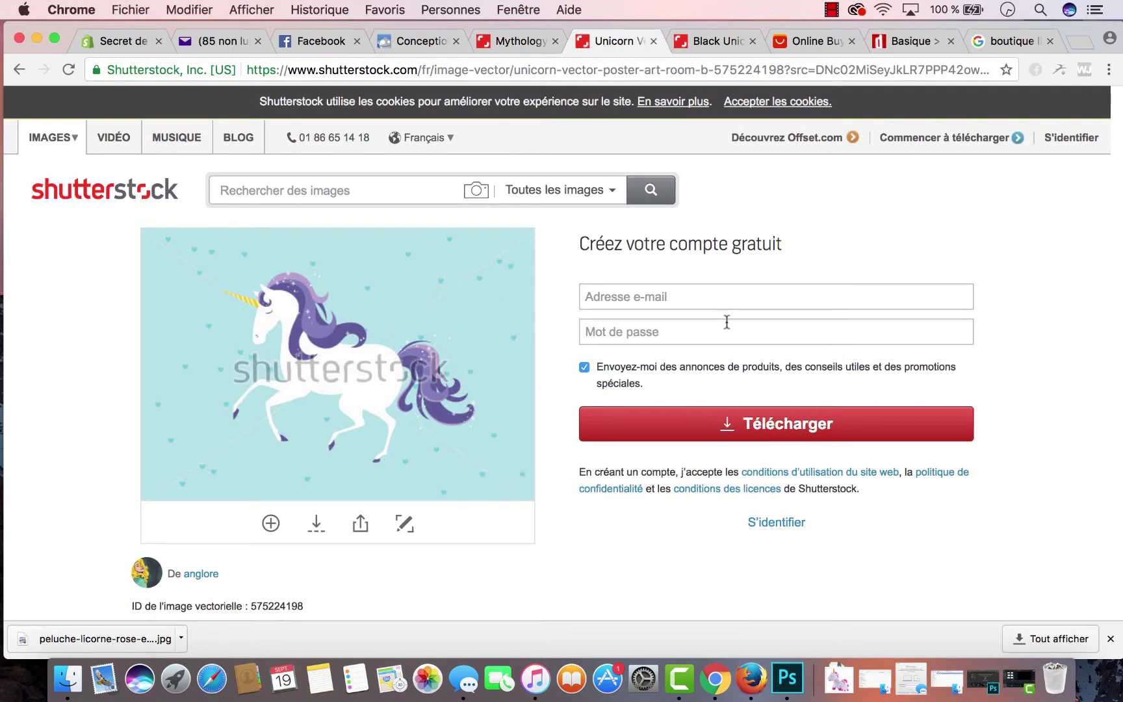
pyautogui.click(731, 49)
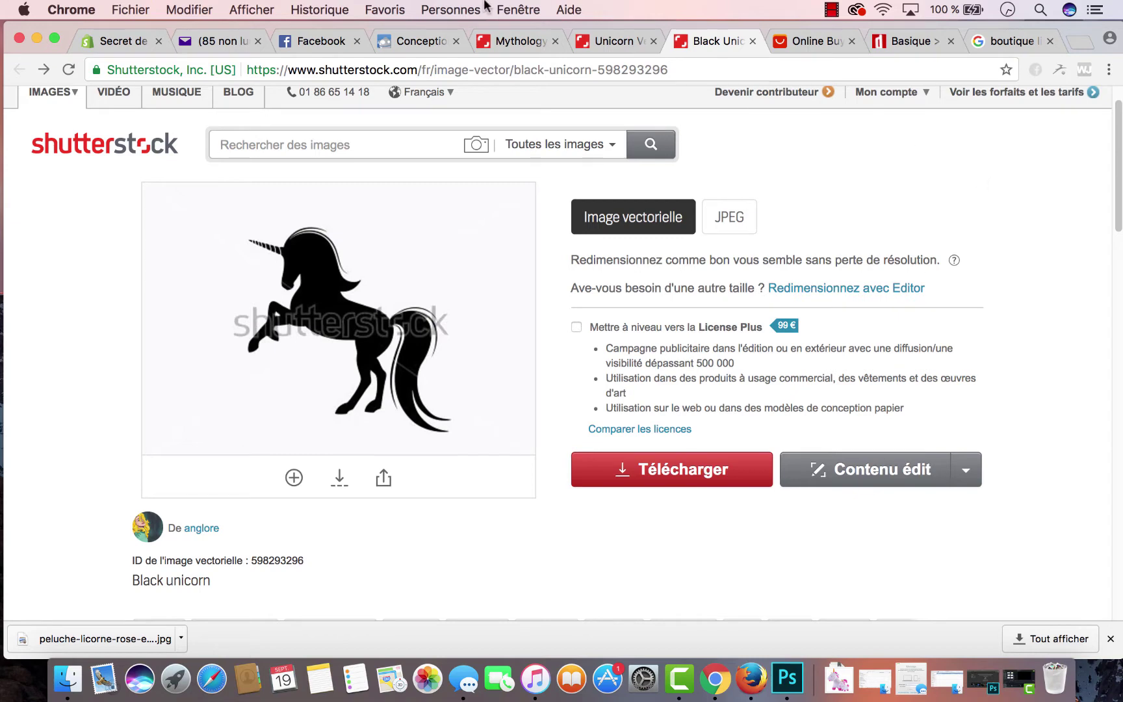
# Return to the Freepik "Conception de fond licorne" page and review the unicorn illustration again
pyautogui.click(418, 43)
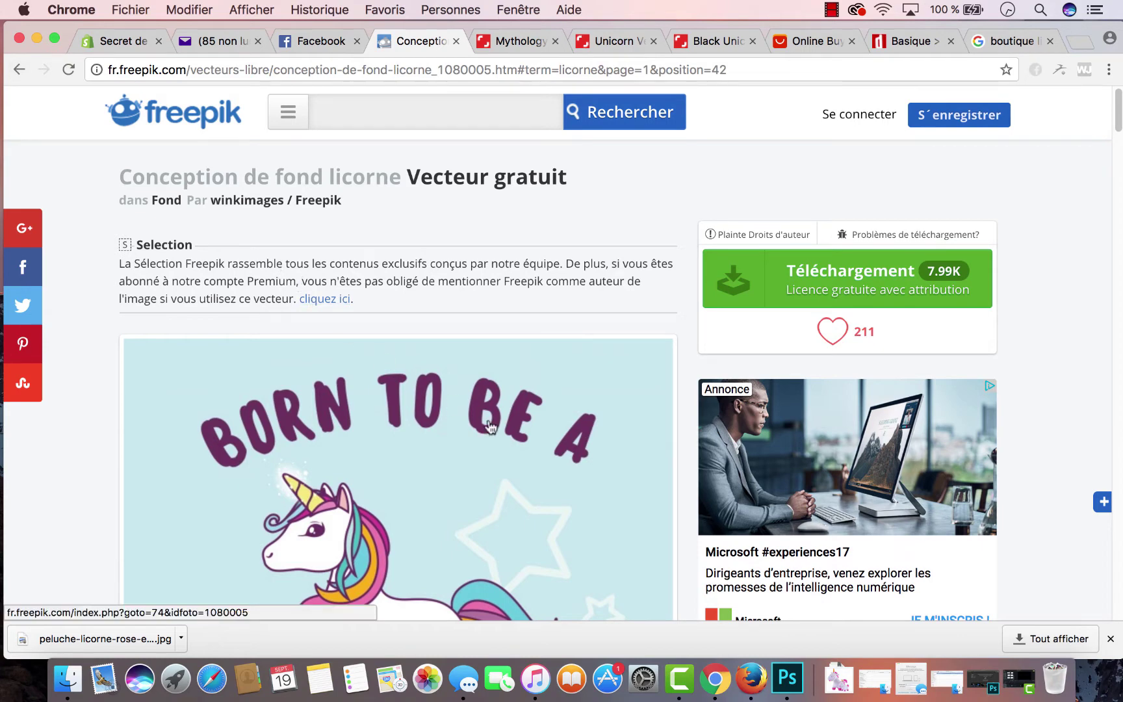
pyautogui.scroll(-10, 491, 426)
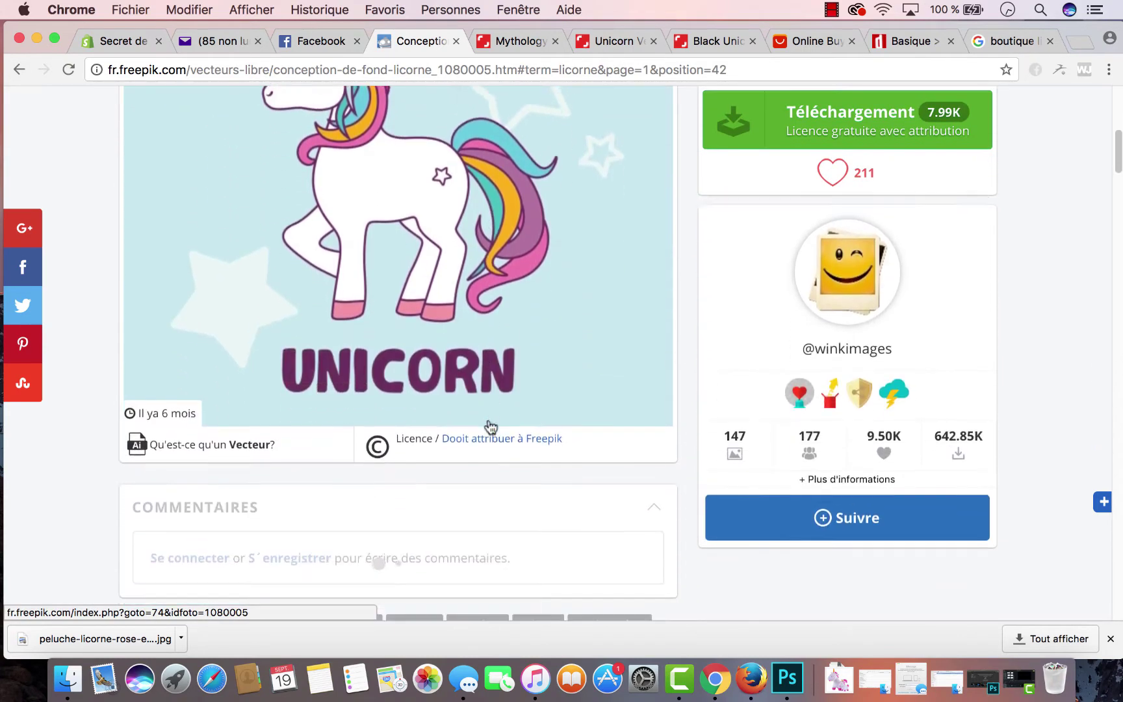
pyautogui.scroll(3, 491, 425)
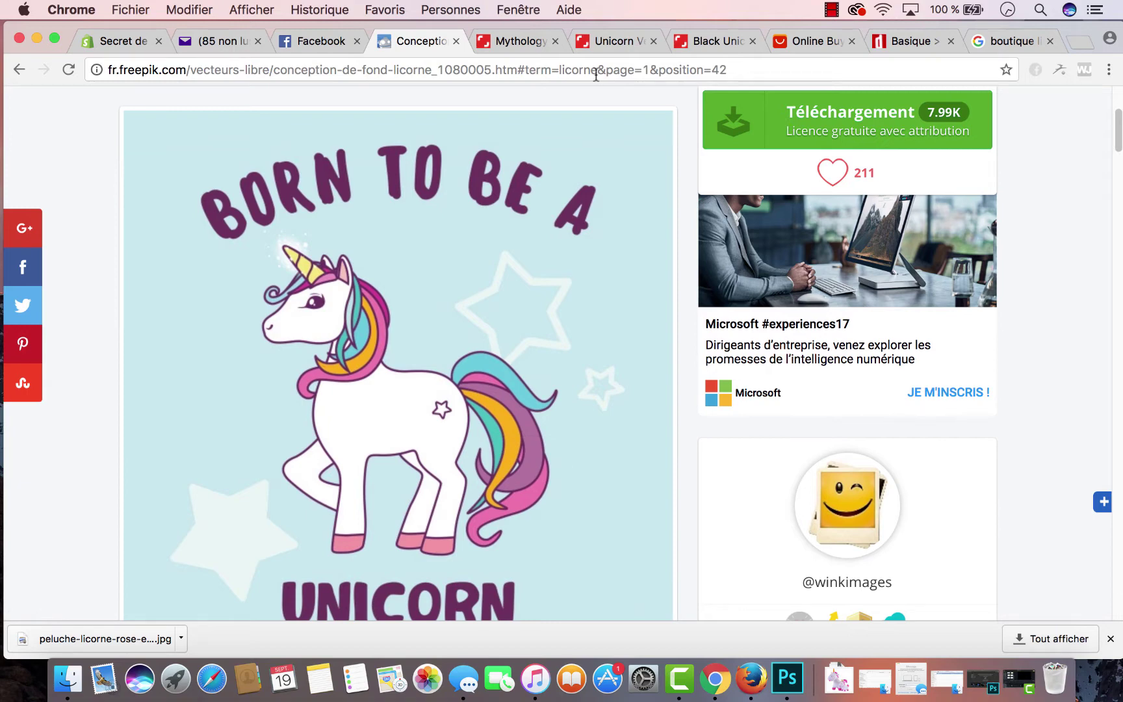
# Download the "Black unicorn" vector image from Shutterstock as an EPS file and glance at the similar images
pyautogui.click(708, 41)
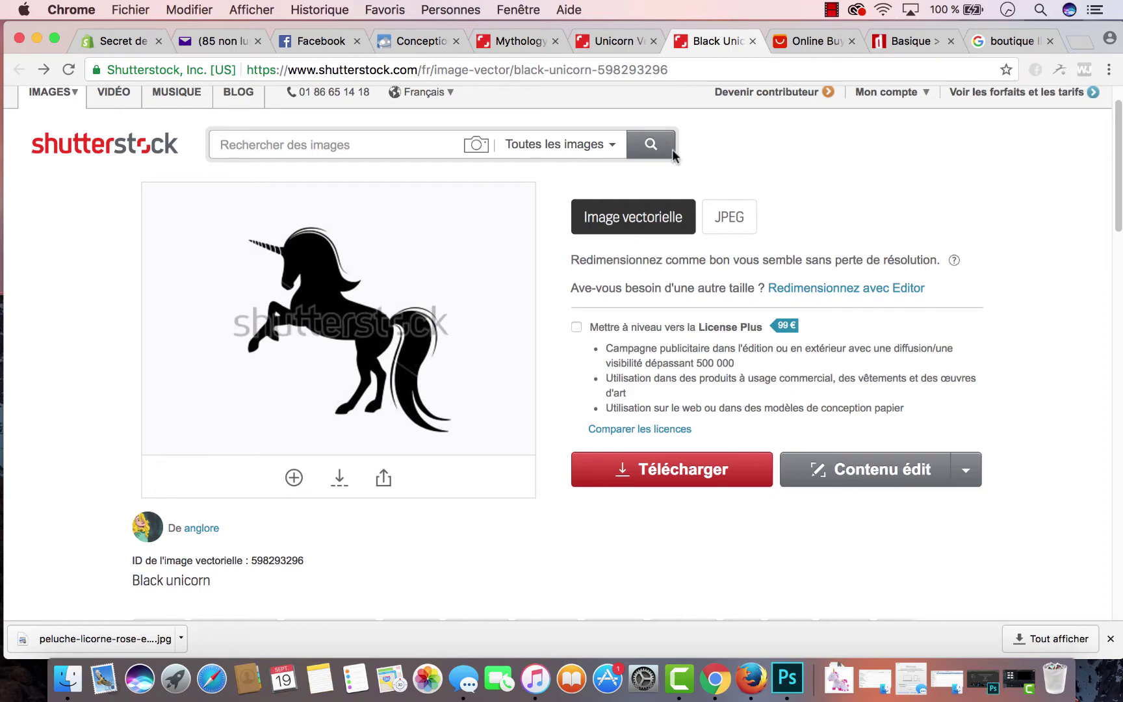
pyautogui.click(678, 478)
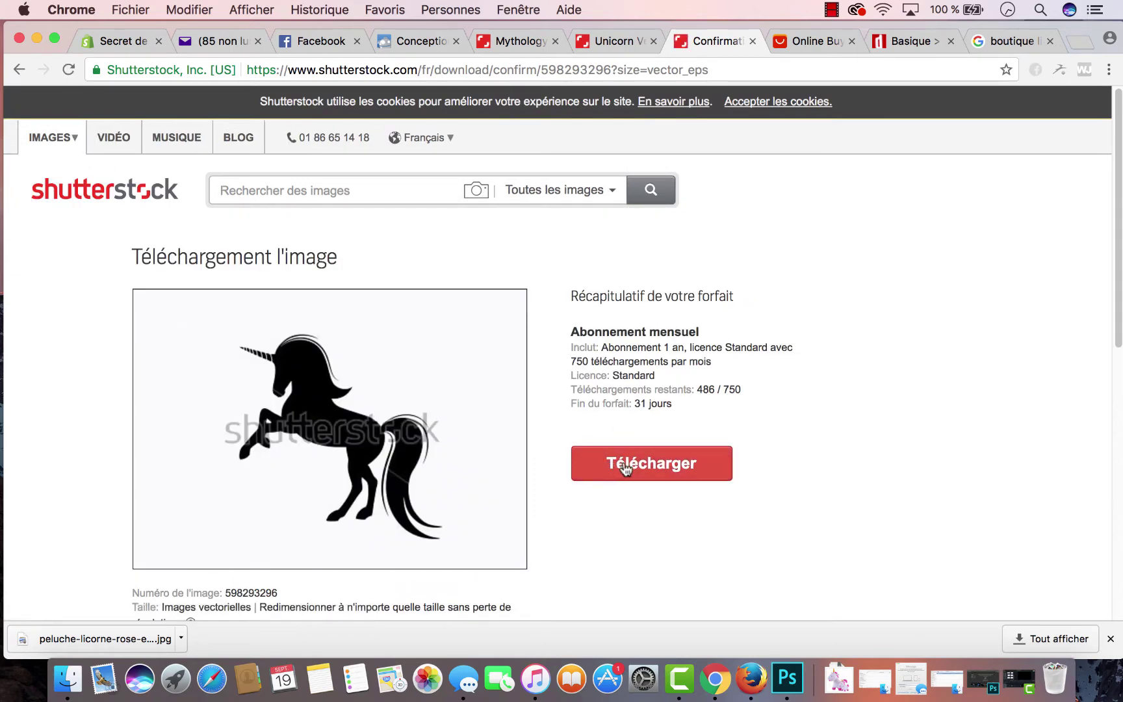
pyautogui.click(626, 467)
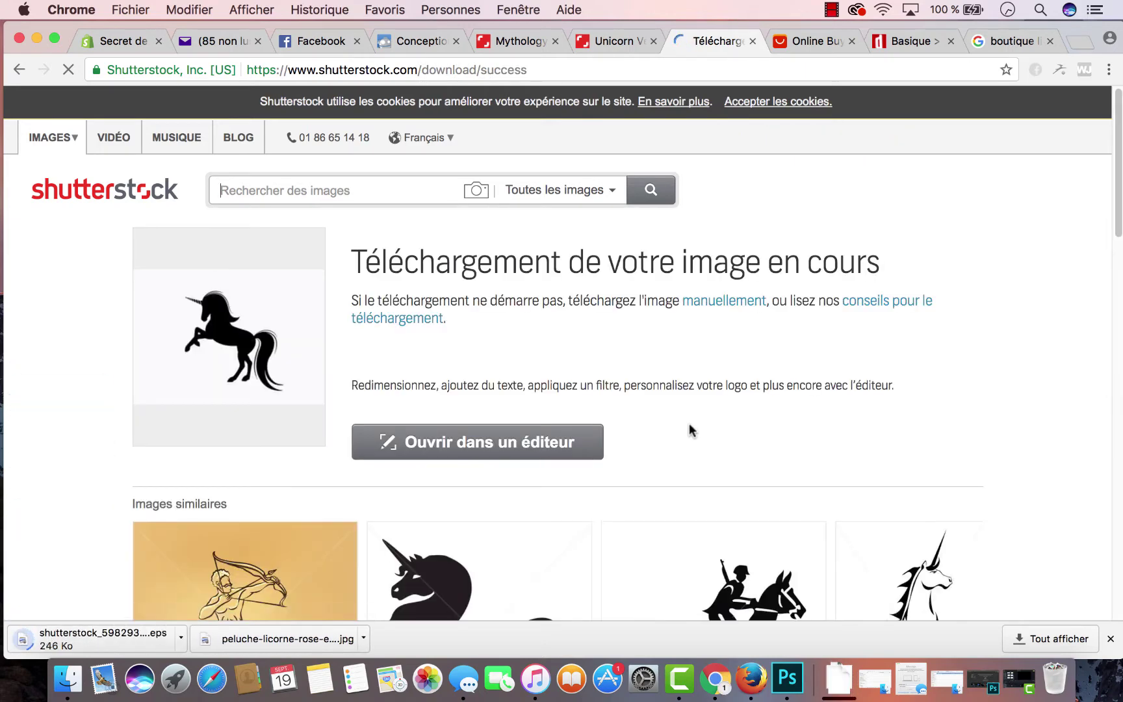
pyautogui.scroll(-5, 690, 432)
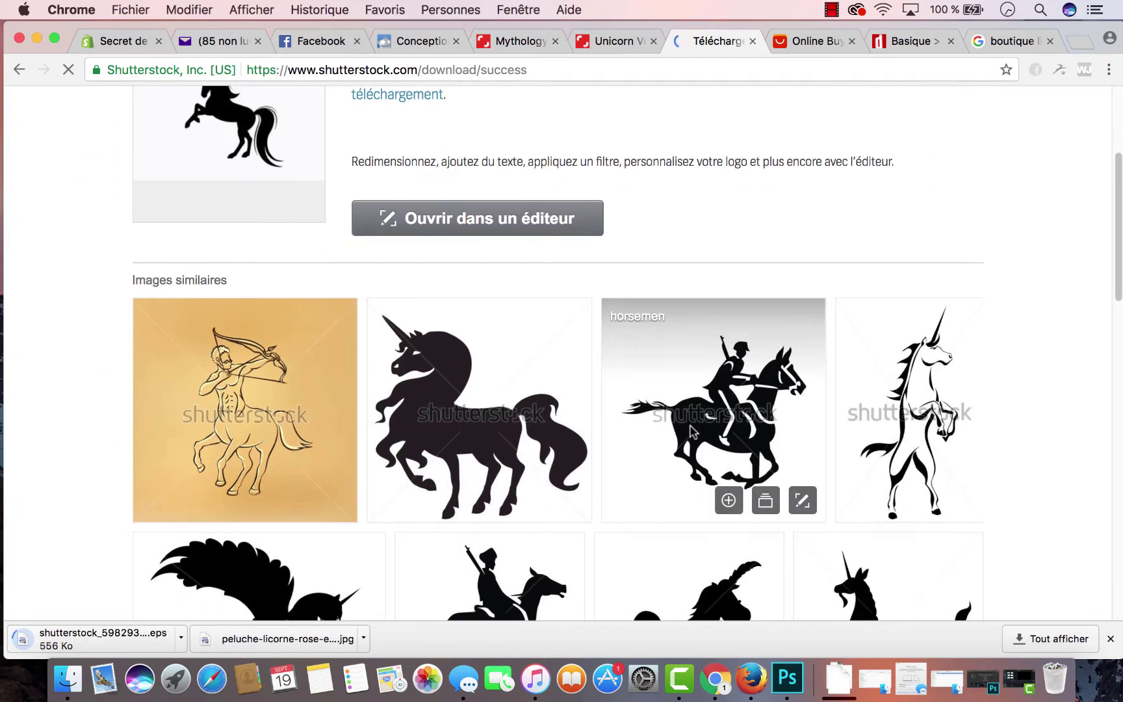
pyautogui.scroll(4, 691, 245)
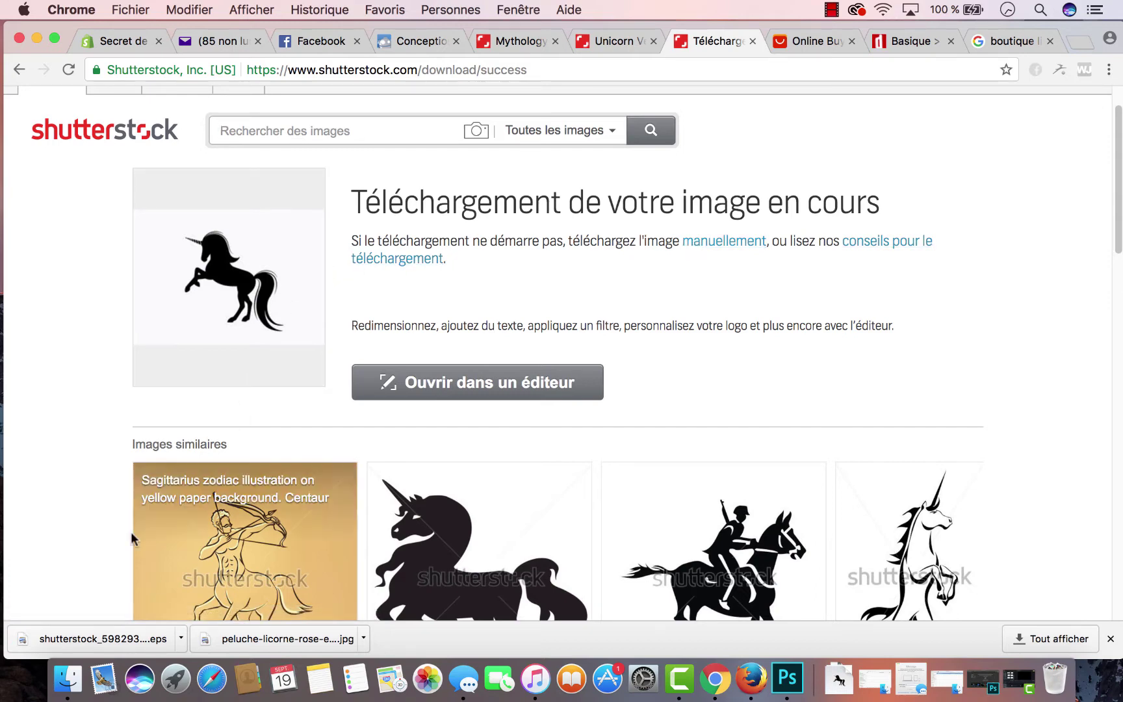
# Switch to Finder and open the Logo folder inside the Secret de Licorne folder on the Bureau
pyautogui.click(72, 690)
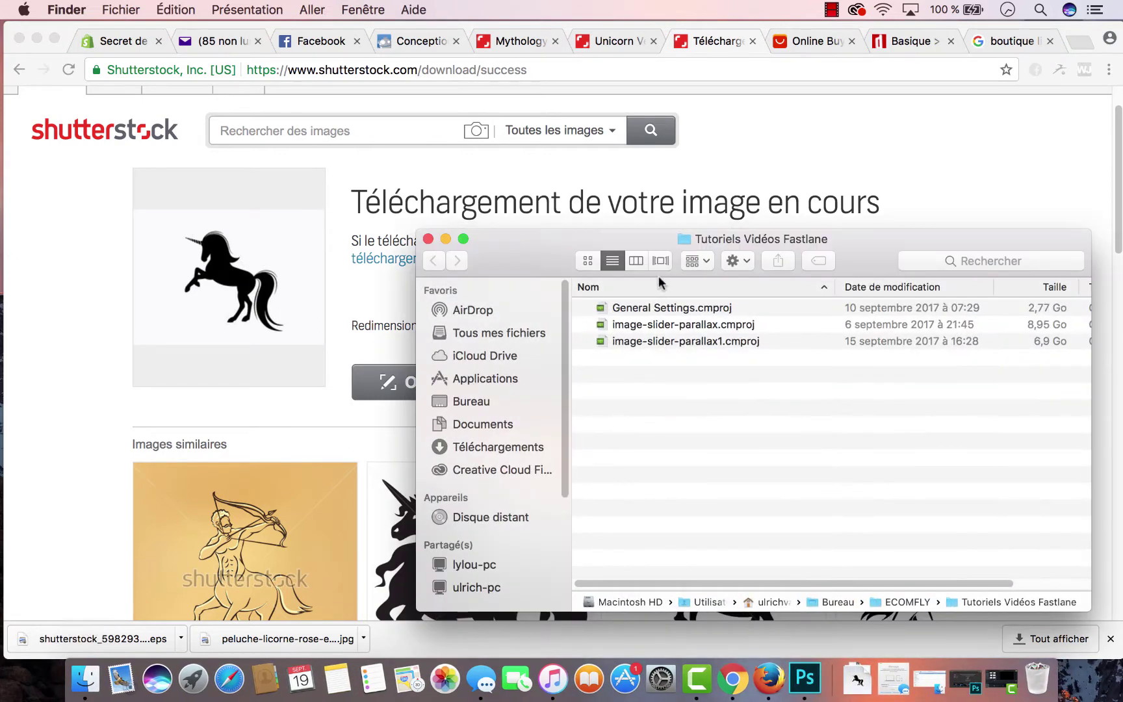
pyautogui.click(484, 400)
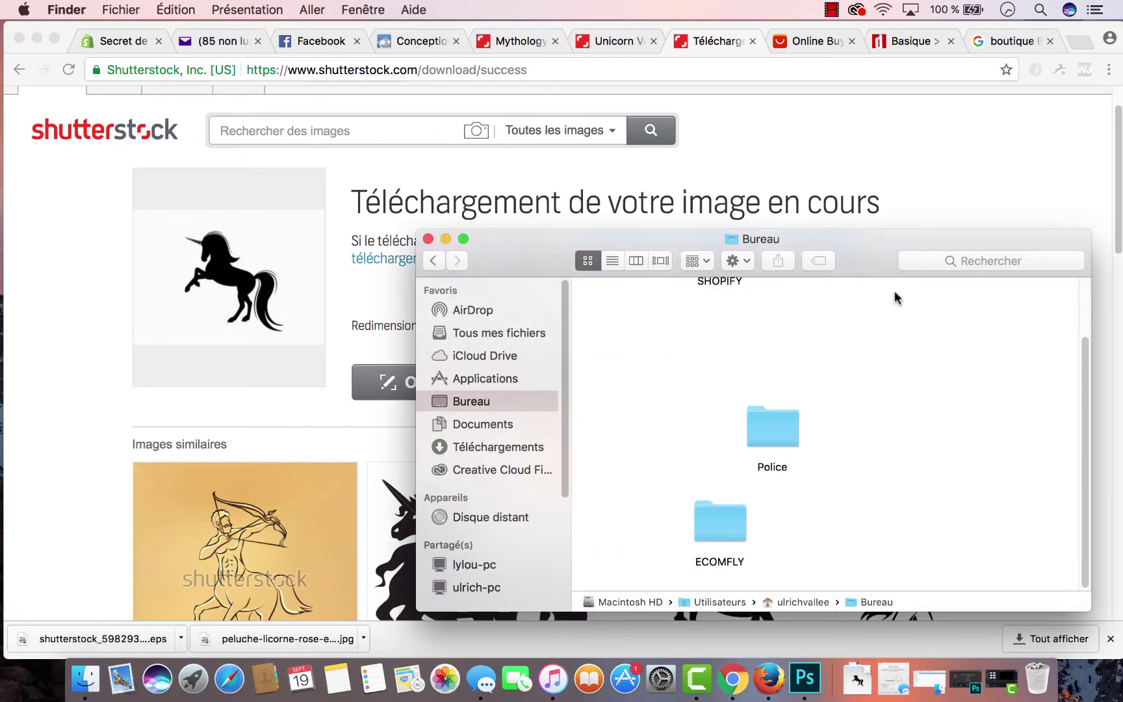
pyautogui.scroll(3, 855, 436)
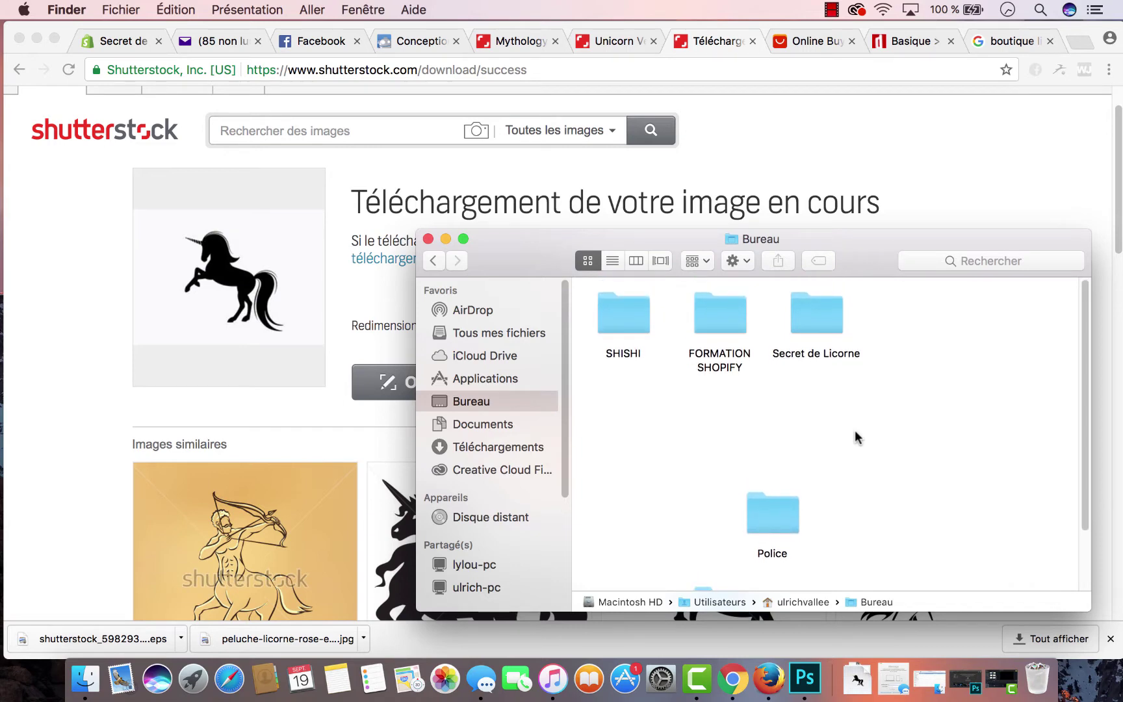
pyautogui.doubleClick(803, 328)
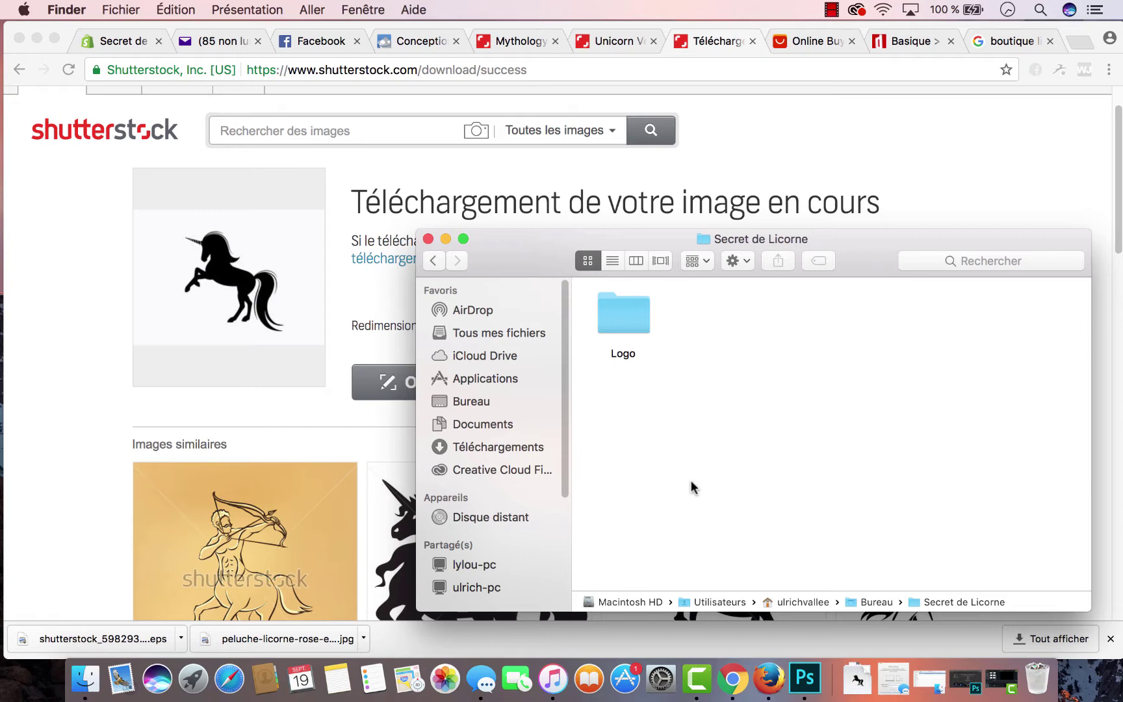
pyautogui.doubleClick(629, 306)
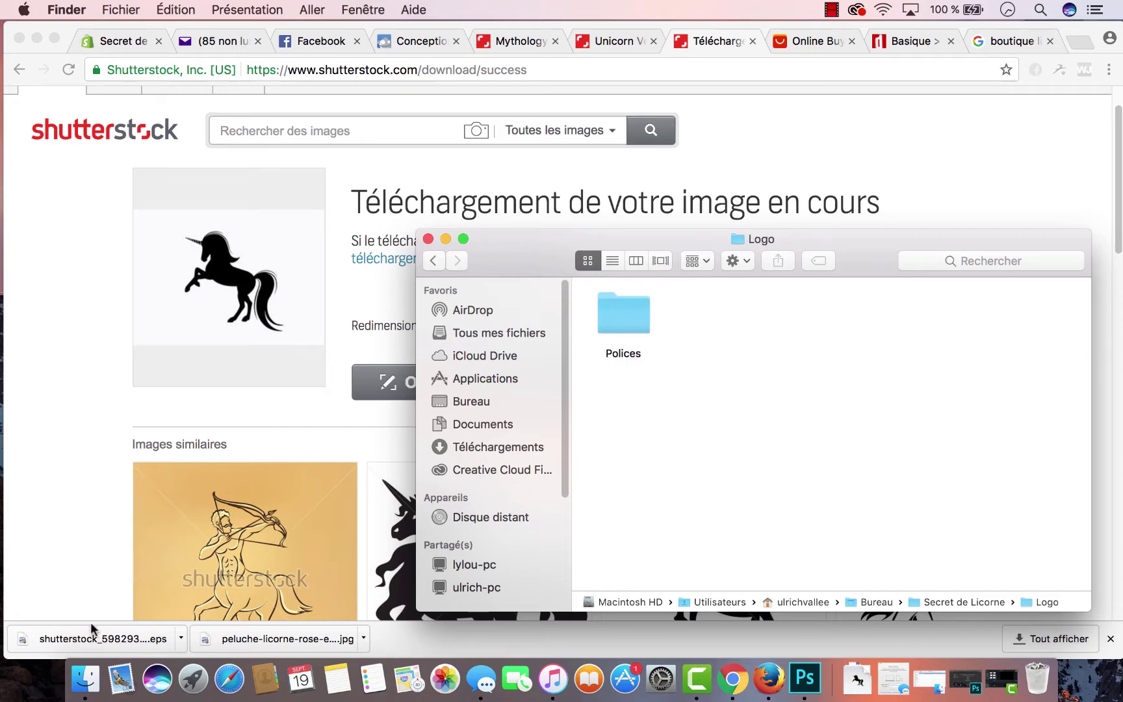
# Move the downloaded black unicorn EPS and the unicorn plush JPEG into the Logo folder and line them up beside the Polices folder
pyautogui.moveTo(95, 643); pyautogui.dragTo(679, 456)
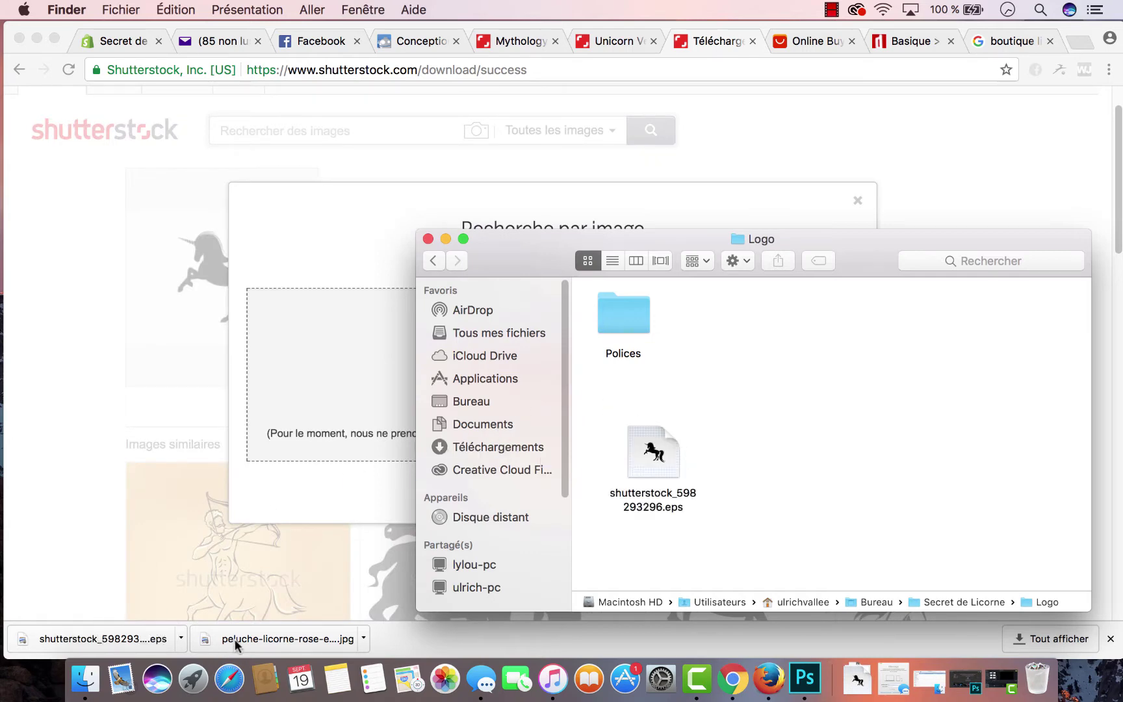
pyautogui.moveTo(252, 640); pyautogui.dragTo(745, 332)
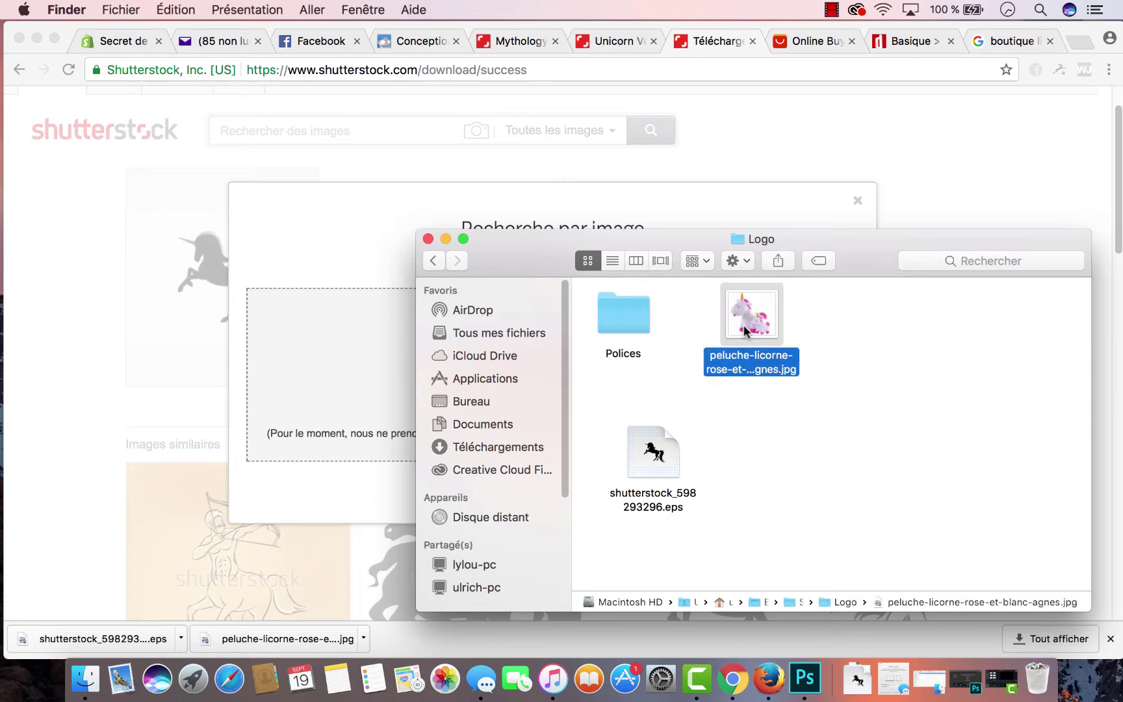
pyautogui.moveTo(649, 484); pyautogui.dragTo(926, 333)
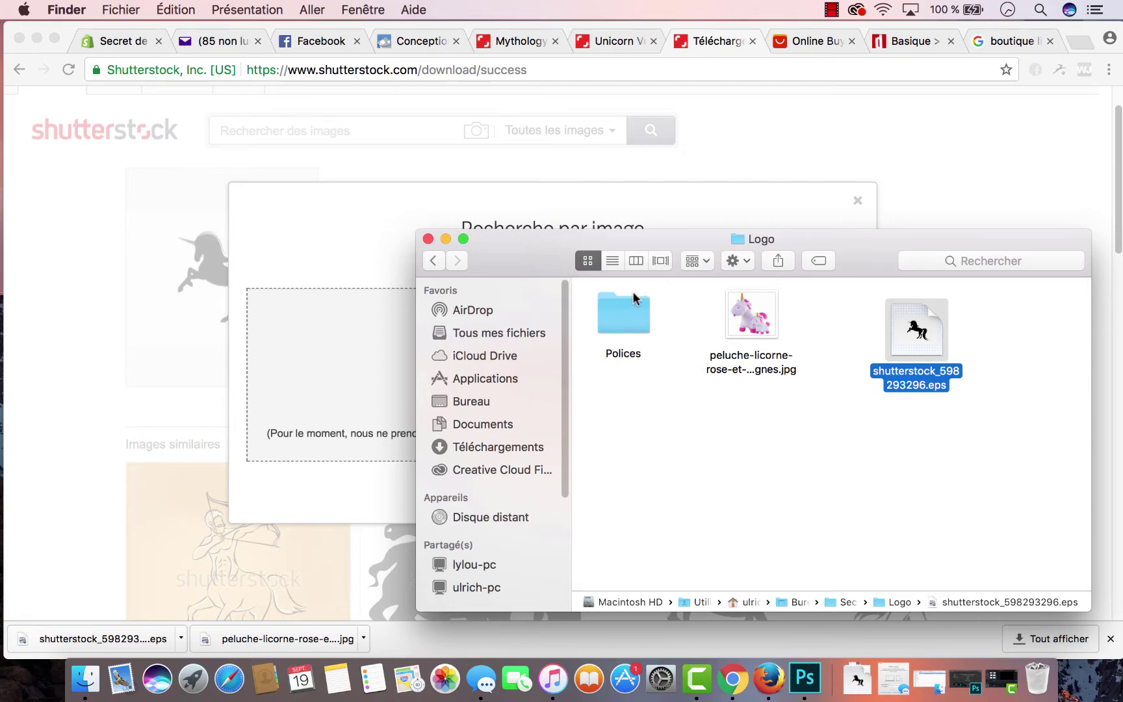
# Check the contents of the Polices folder, minimize the Finder window and dismiss Shutterstock's search-by-image dialog
pyautogui.click(630, 312)
pyautogui.doubleClick(630, 312)
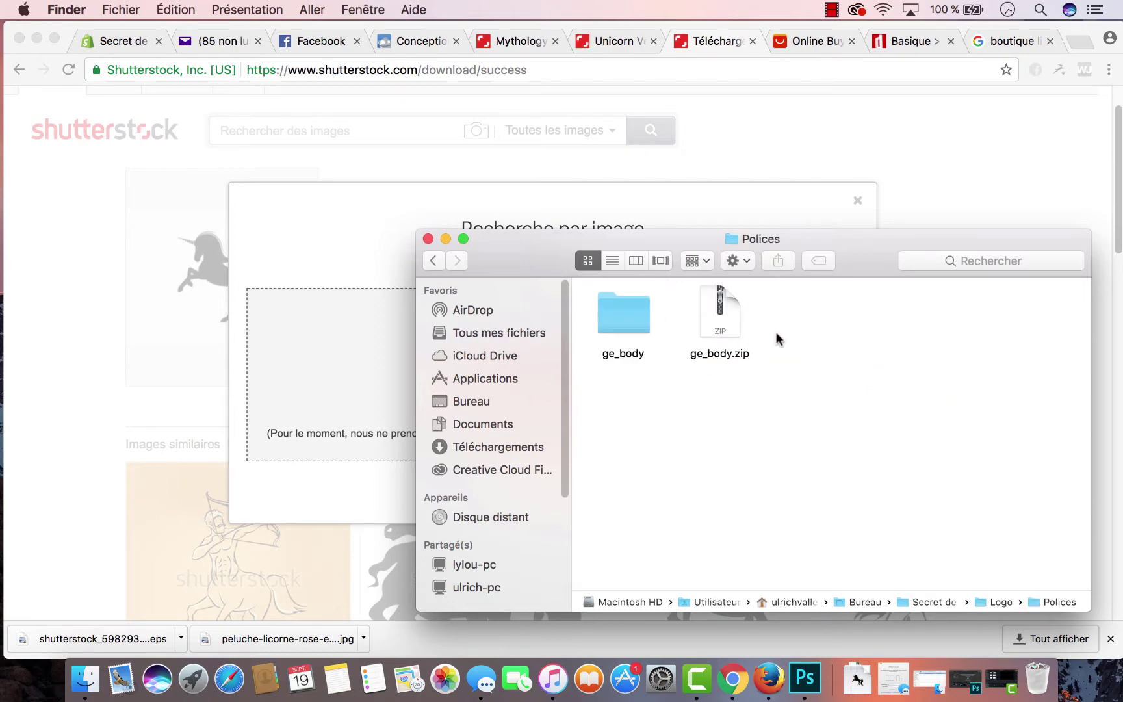
pyautogui.click(444, 238)
pyautogui.click(870, 198)
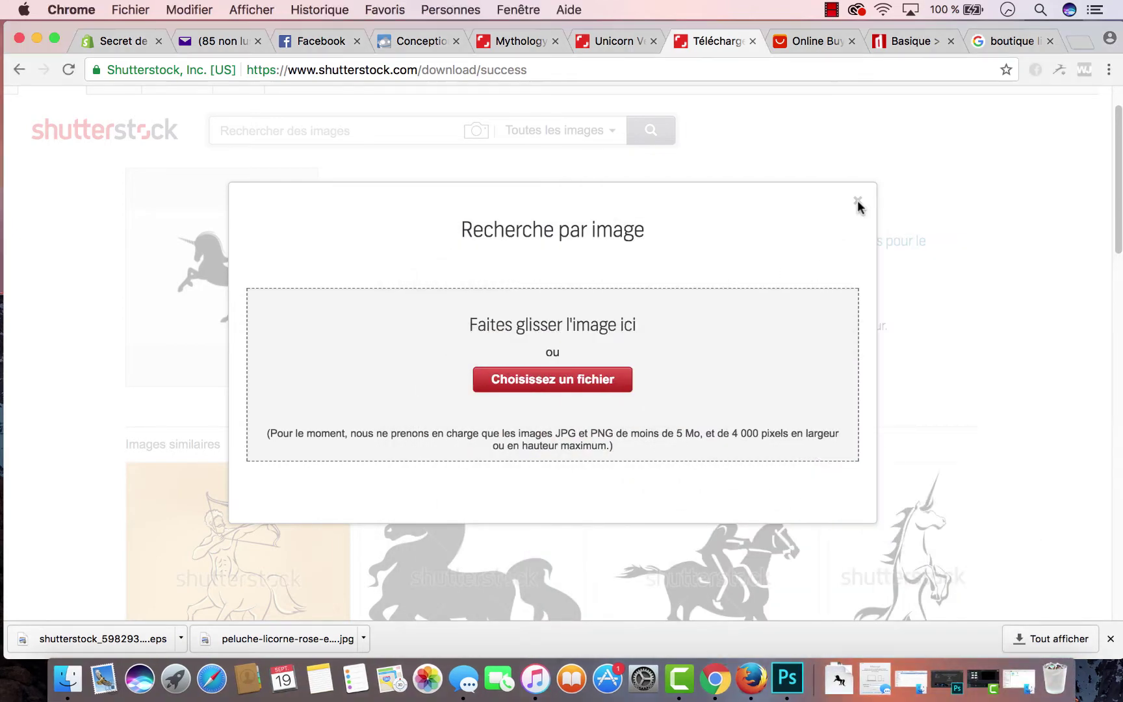
# Switch to the open Dafont page and look through the Basique > Sans serif fonts previewed with "SECRET DE LICORNE"
pyautogui.click(901, 45)
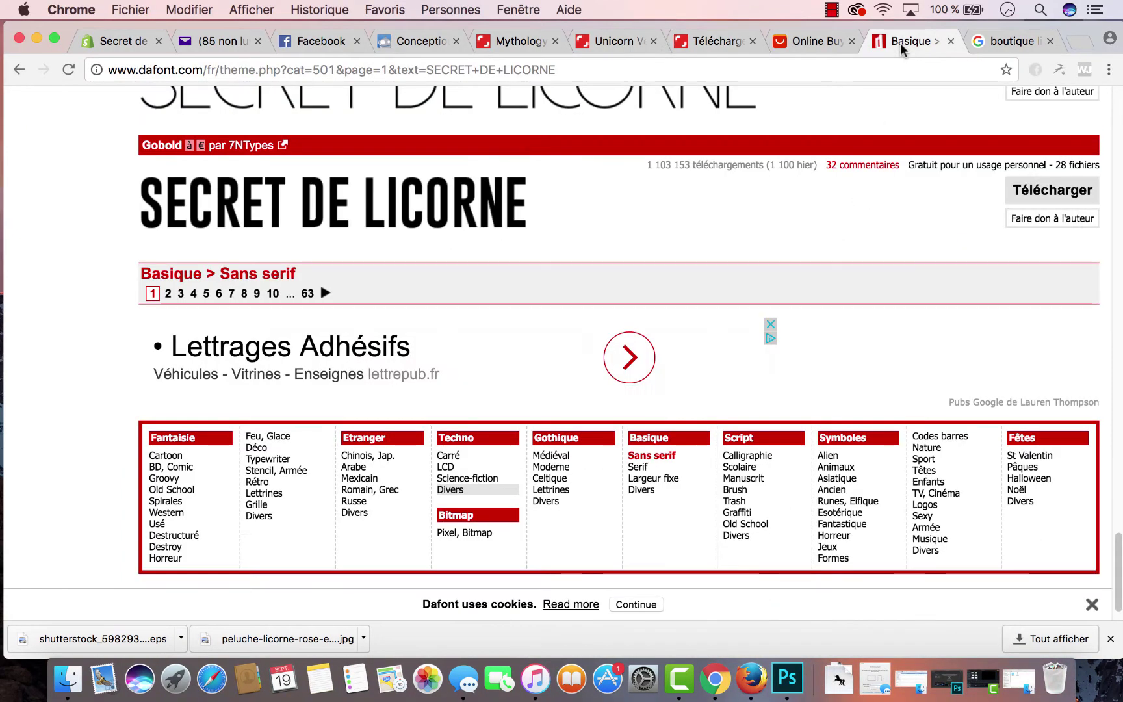
pyautogui.scroll(10, 673, 359)
pyautogui.scroll(15, 674, 360)
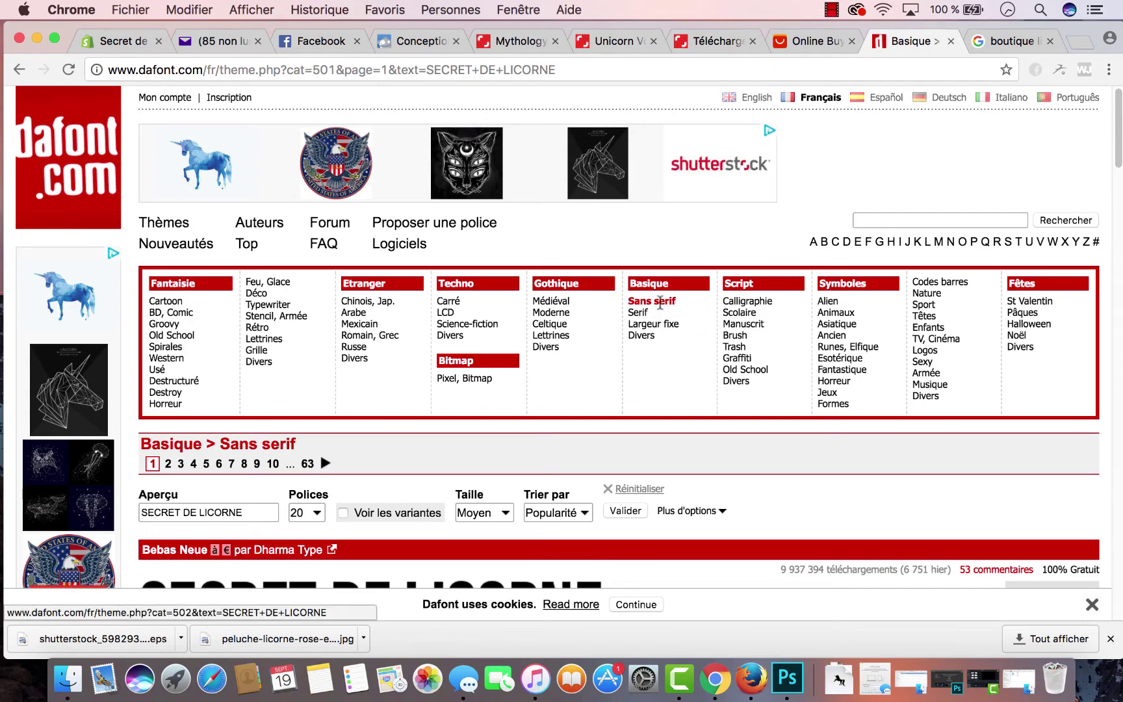
pyautogui.scroll(-20, 666, 372)
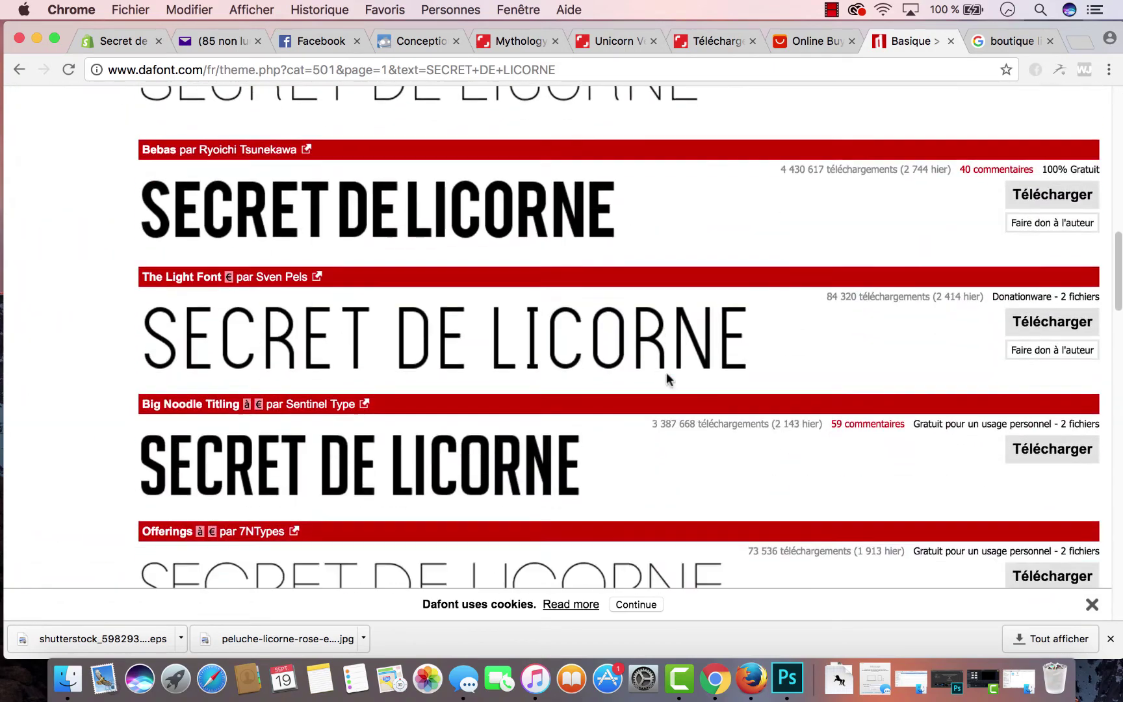
pyautogui.scroll(-15, 667, 373)
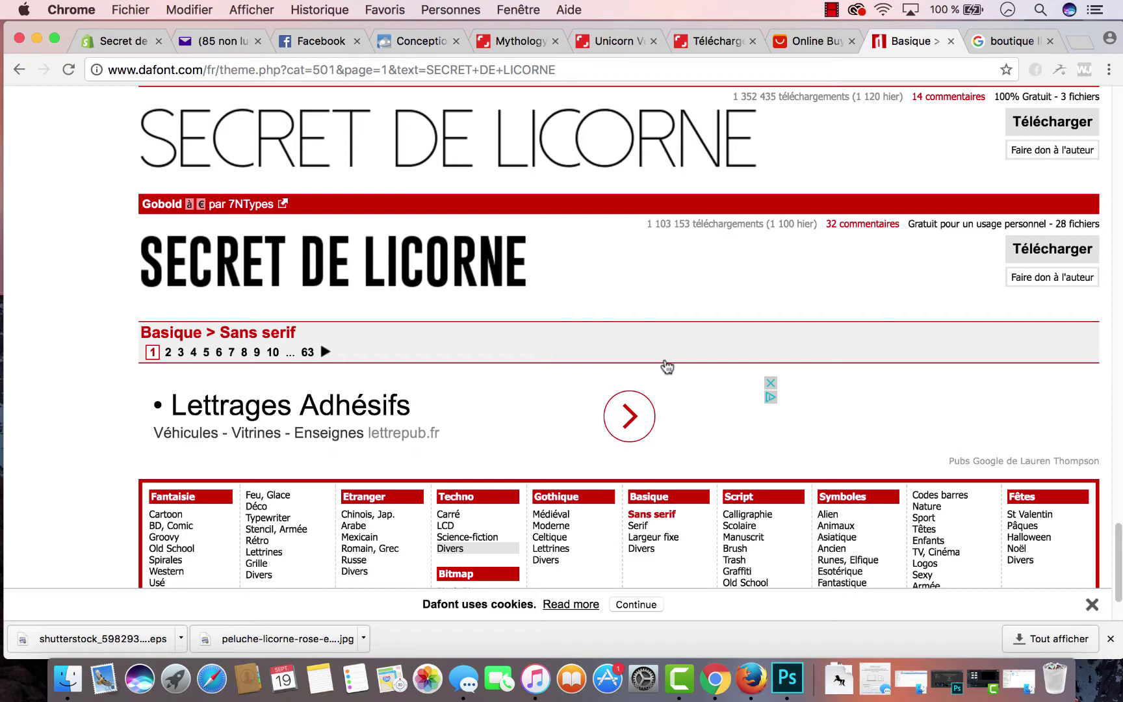
pyautogui.scroll(5, 468, 210)
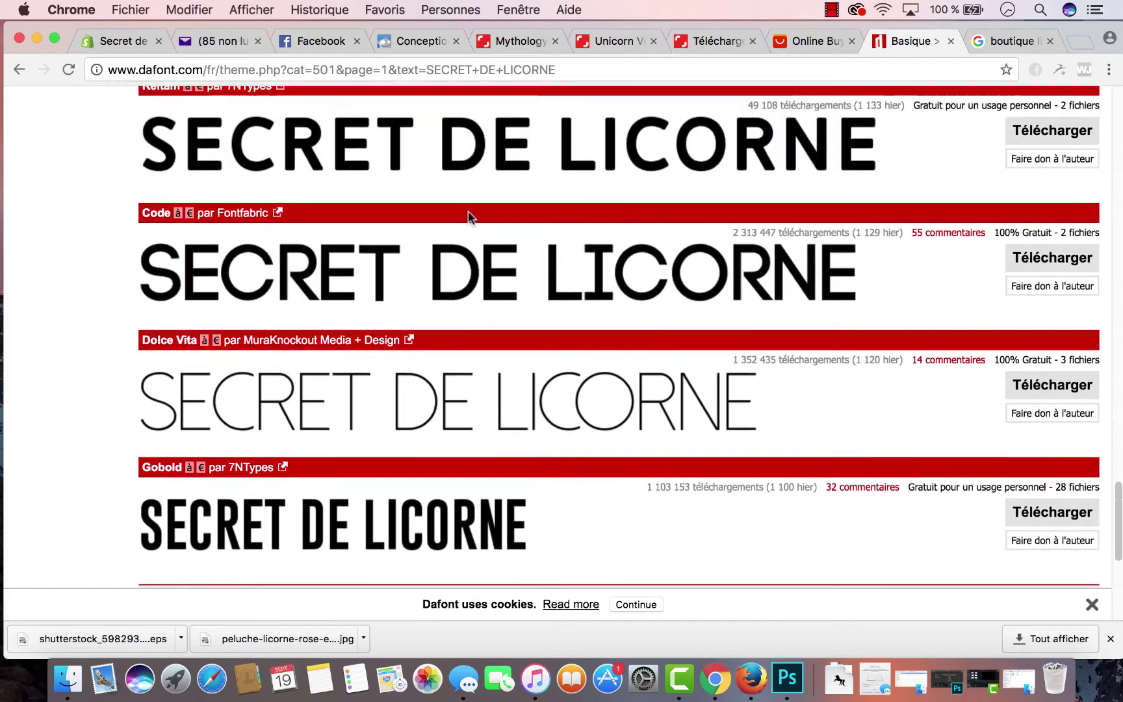
# Compare the "SECRET DE LICORNE" previews on the first page of Sans serif fonts, from The Bold Font to Gobold
pyautogui.scroll(3, 471, 217)
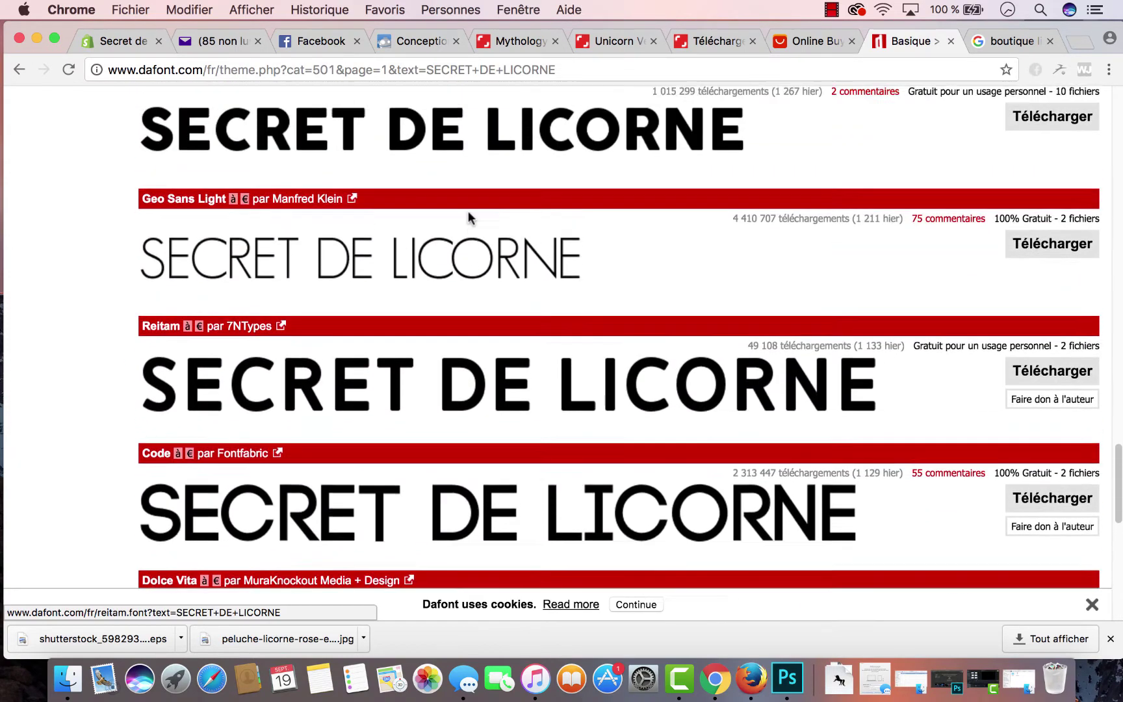
pyautogui.scroll(3, 470, 217)
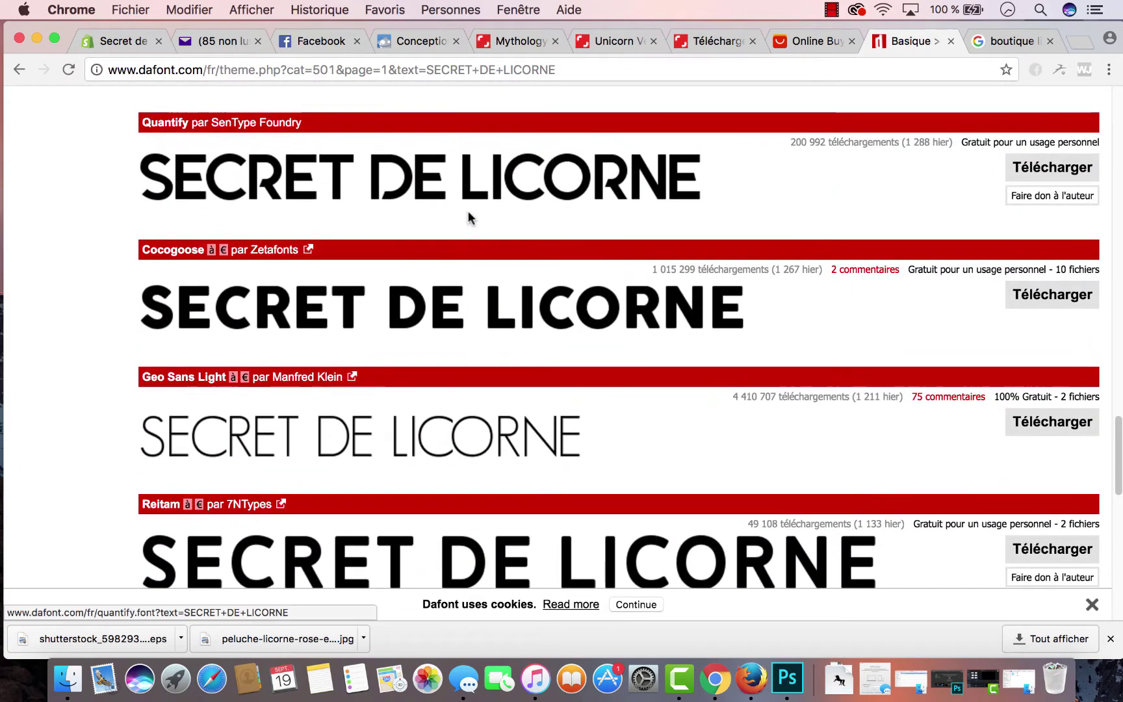
pyautogui.scroll(2, 470, 217)
pyautogui.scroll(2, 470, 217)
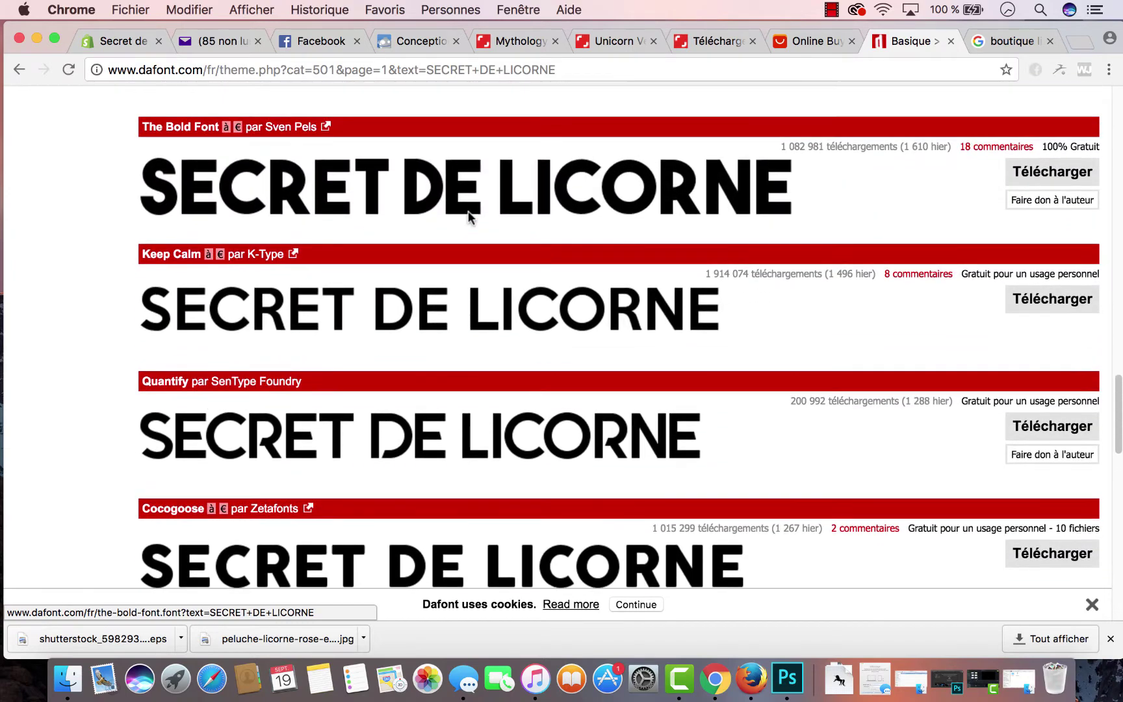
pyautogui.scroll(-6, 469, 217)
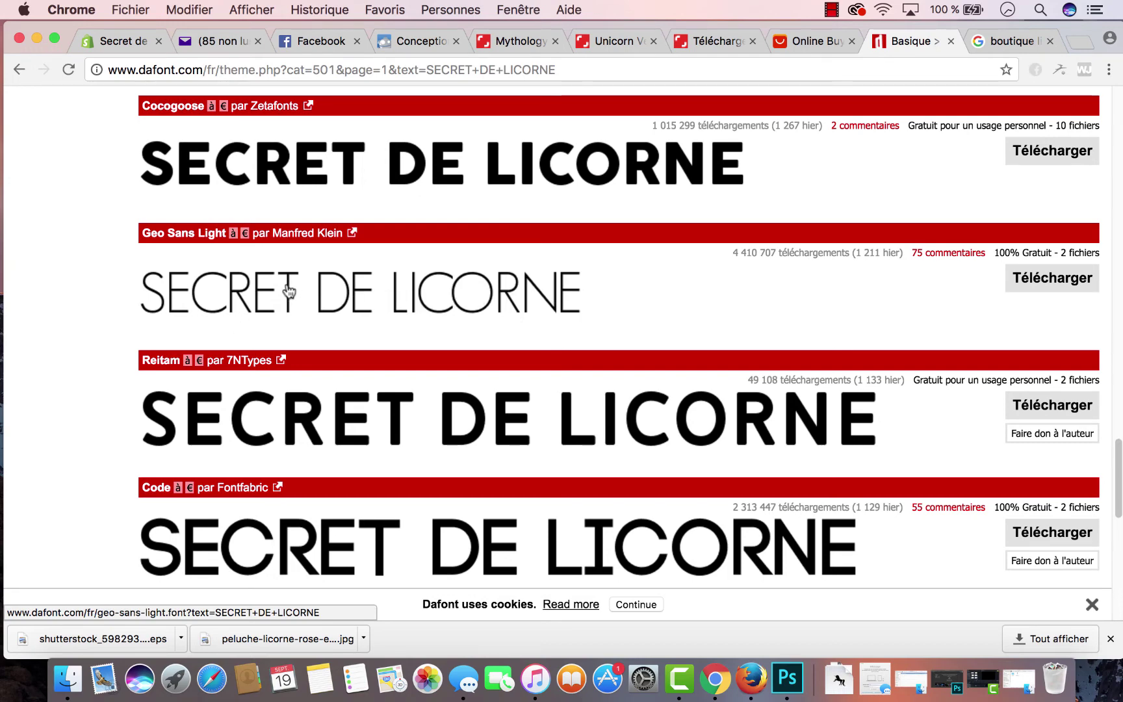
pyautogui.scroll(-5, 684, 299)
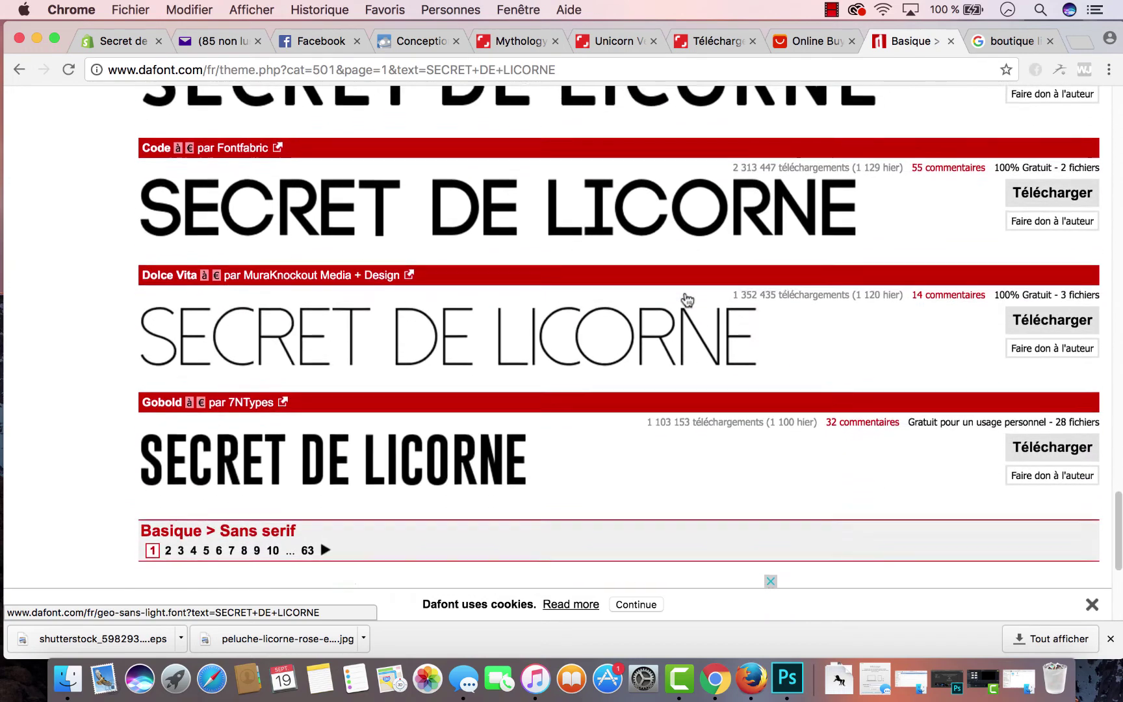
pyautogui.scroll(-3, 684, 299)
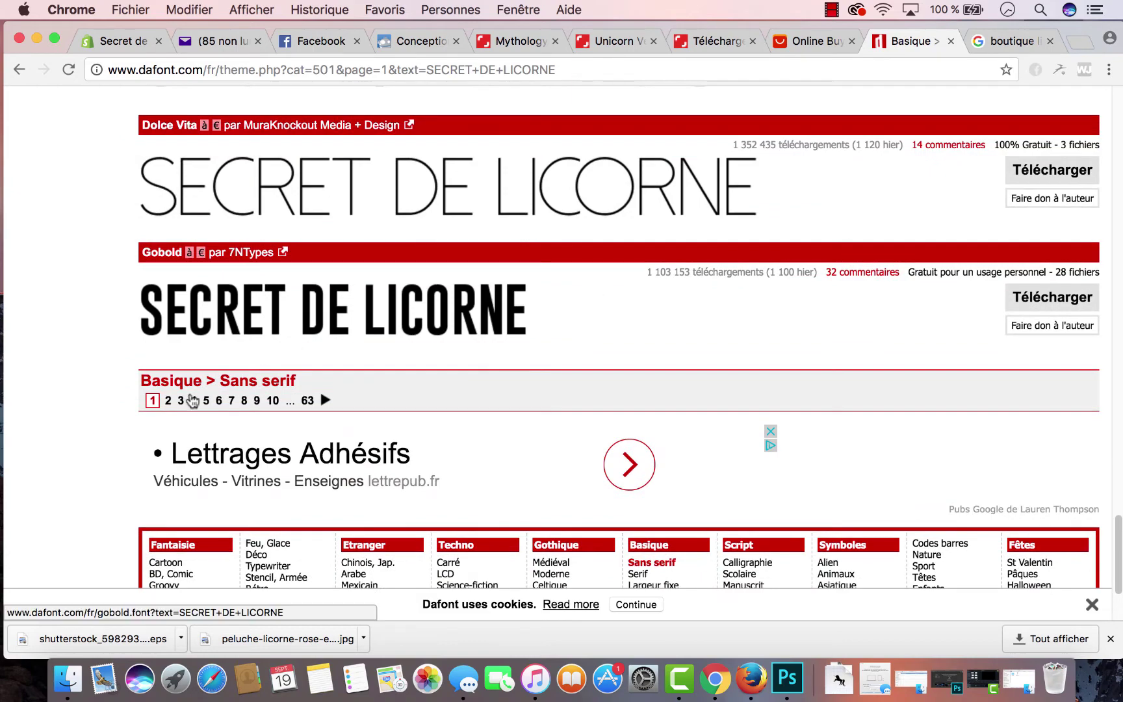
# Open page 3 of the Basique > Sans serif fonts and skim the first previews
pyautogui.click(181, 401)
pyautogui.scroll(-4, 478, 489)
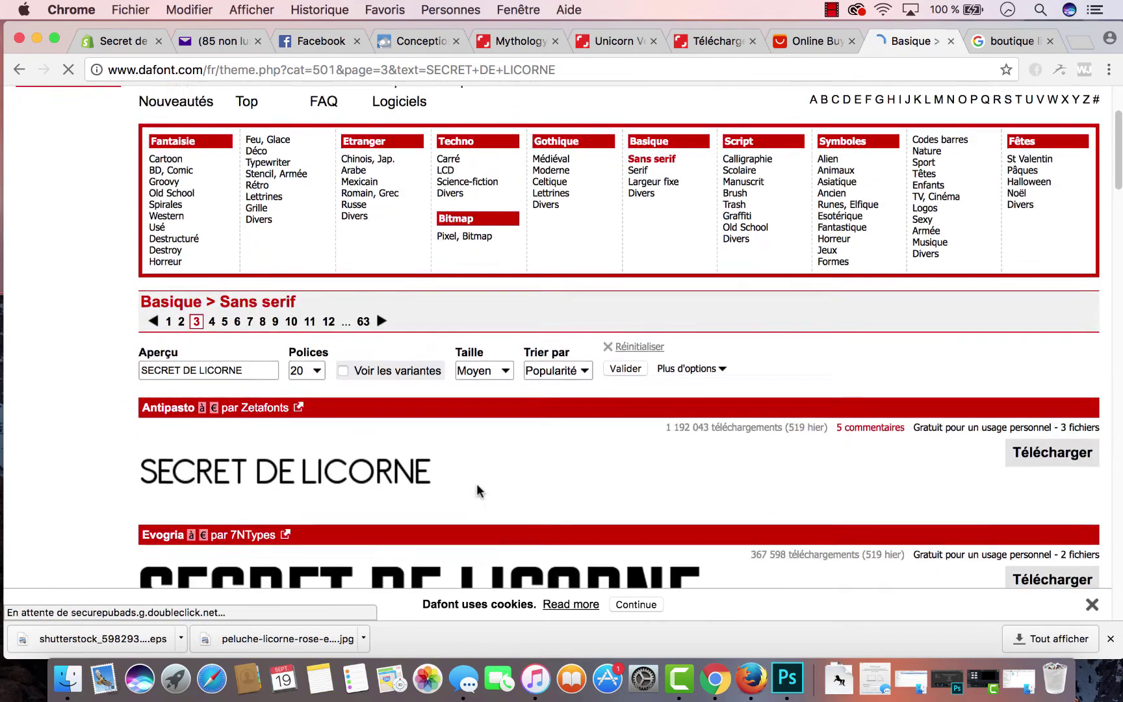
pyautogui.scroll(-3, 478, 490)
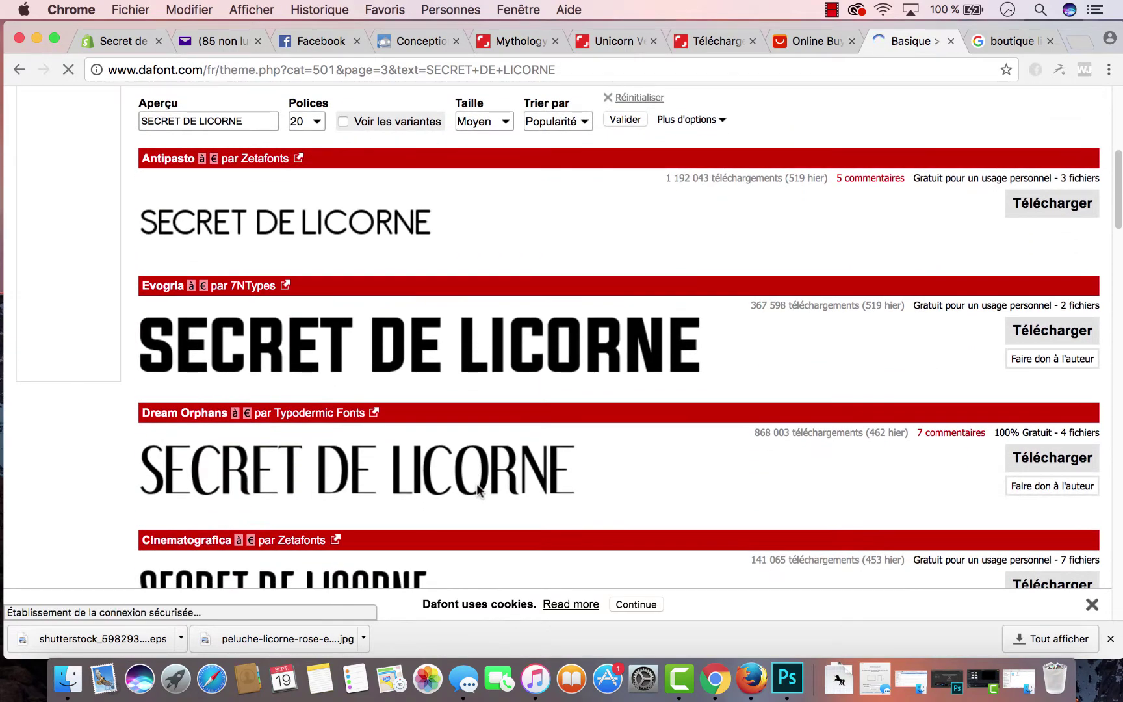
pyautogui.scroll(-5, 478, 490)
pyautogui.scroll(-2, 478, 490)
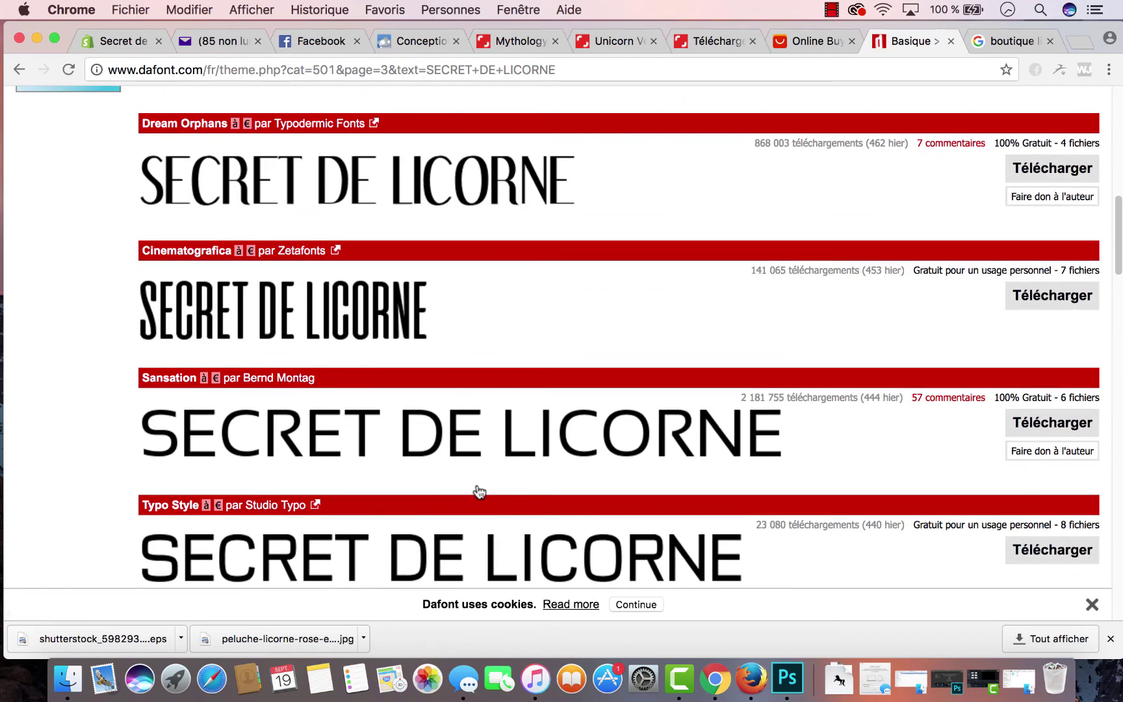
pyautogui.scroll(-5, 477, 490)
pyautogui.scroll(15, 477, 490)
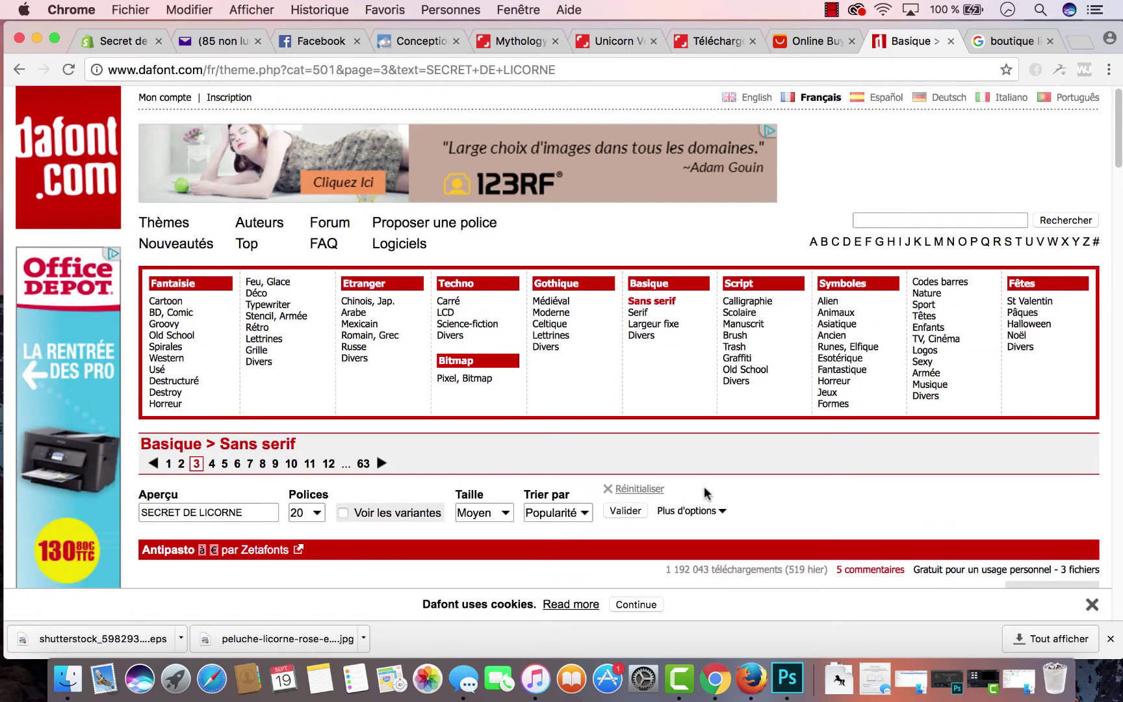
# Examine all the "SECRET DE LICORNE" previews on page 3, from Antipasto to Maximum Impact
pyautogui.scroll(-7, 704, 492)
pyautogui.scroll(-2, 704, 486)
pyautogui.scroll(-6, 704, 488)
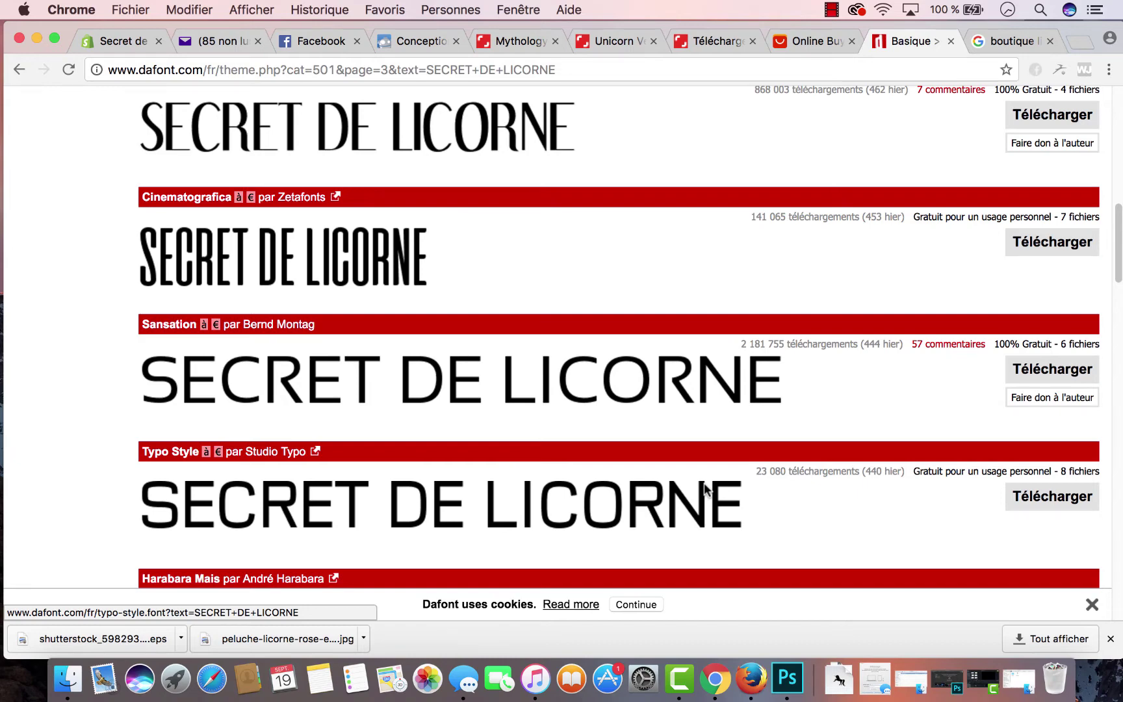
pyautogui.scroll(-6, 705, 489)
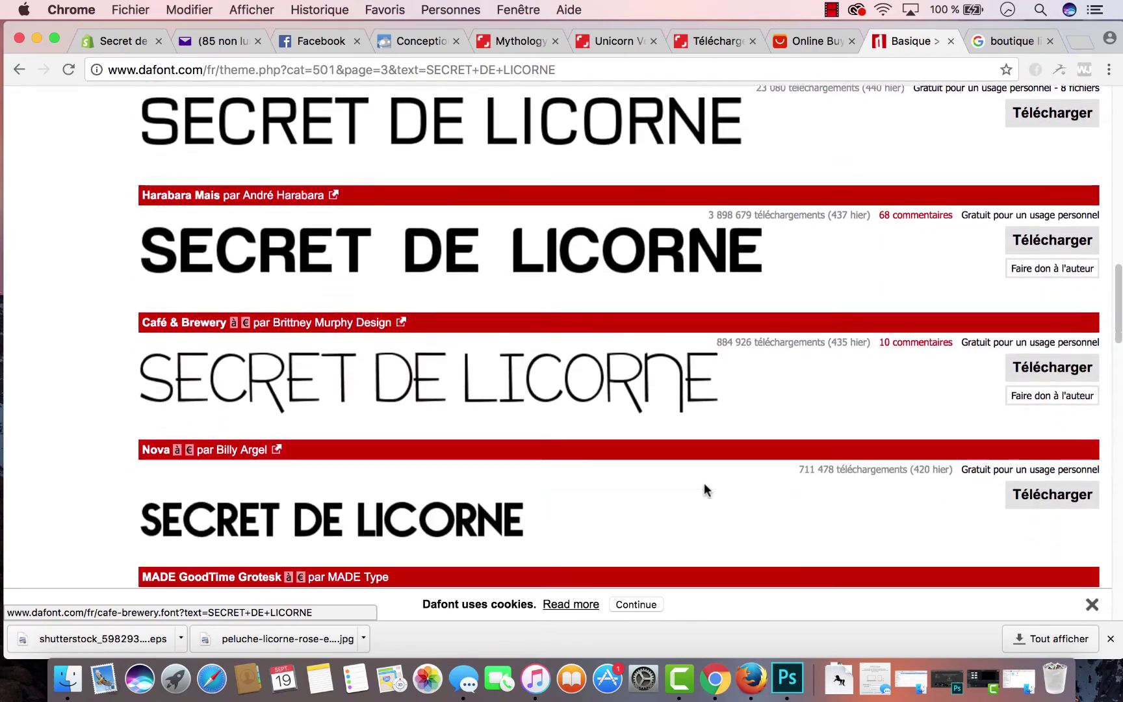
pyautogui.scroll(-4, 705, 486)
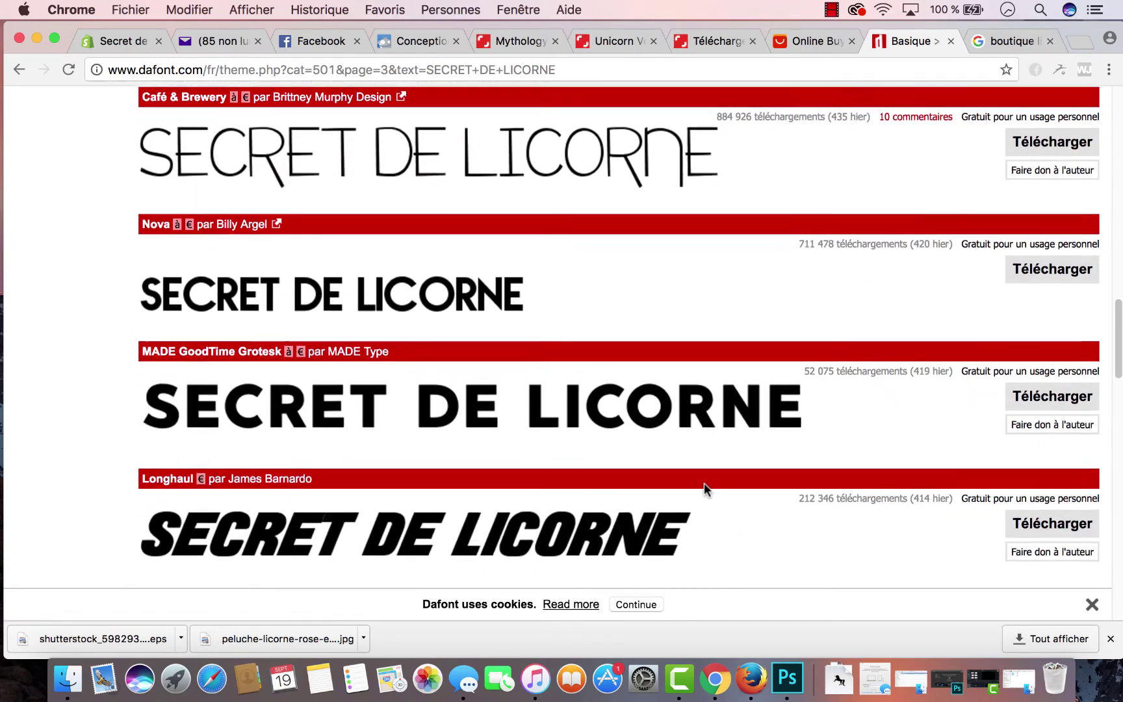
pyautogui.scroll(15, 704, 482)
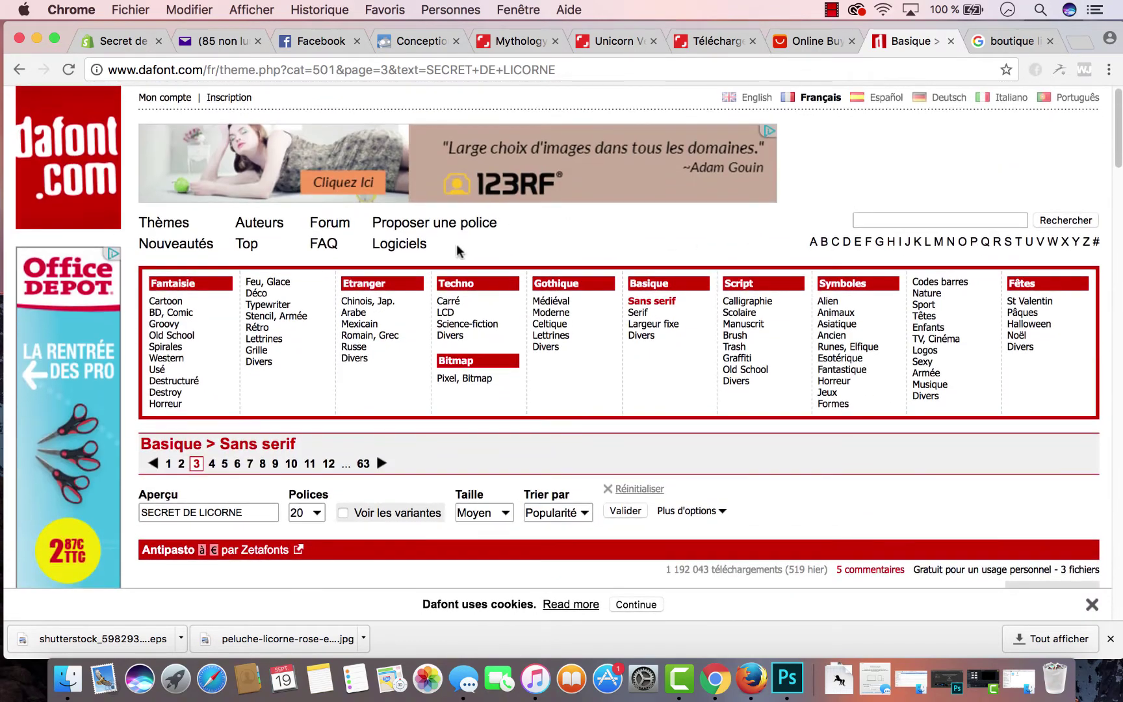
pyautogui.scroll(-13, 739, 486)
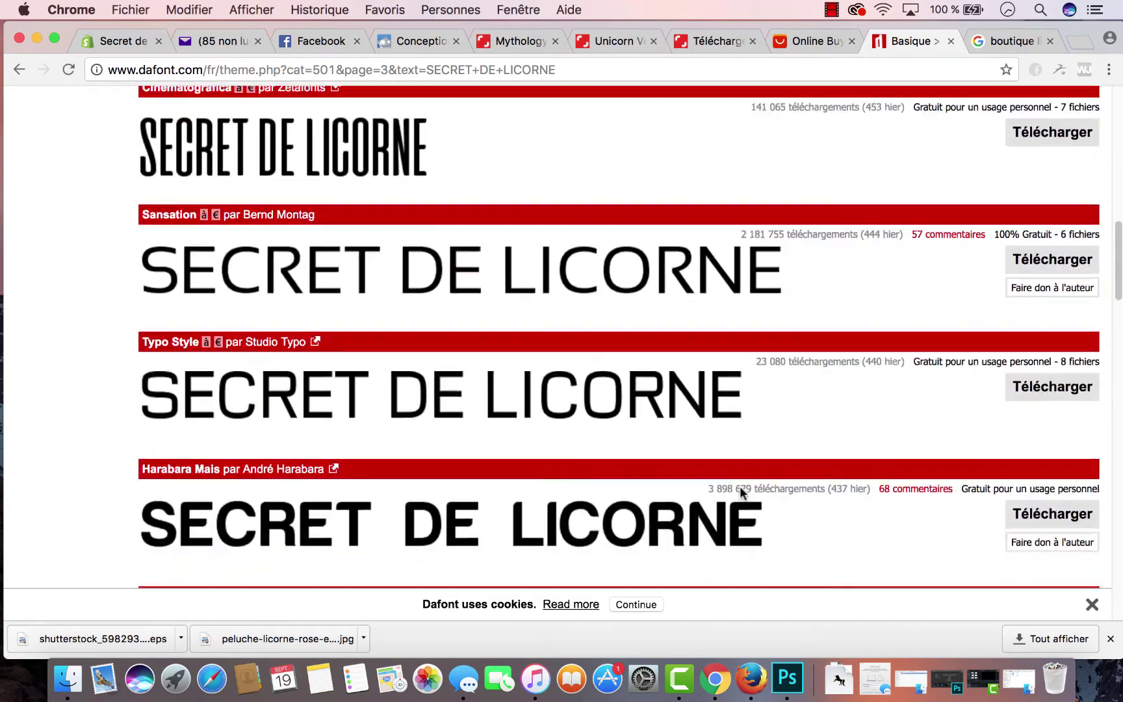
pyautogui.scroll(-12, 740, 486)
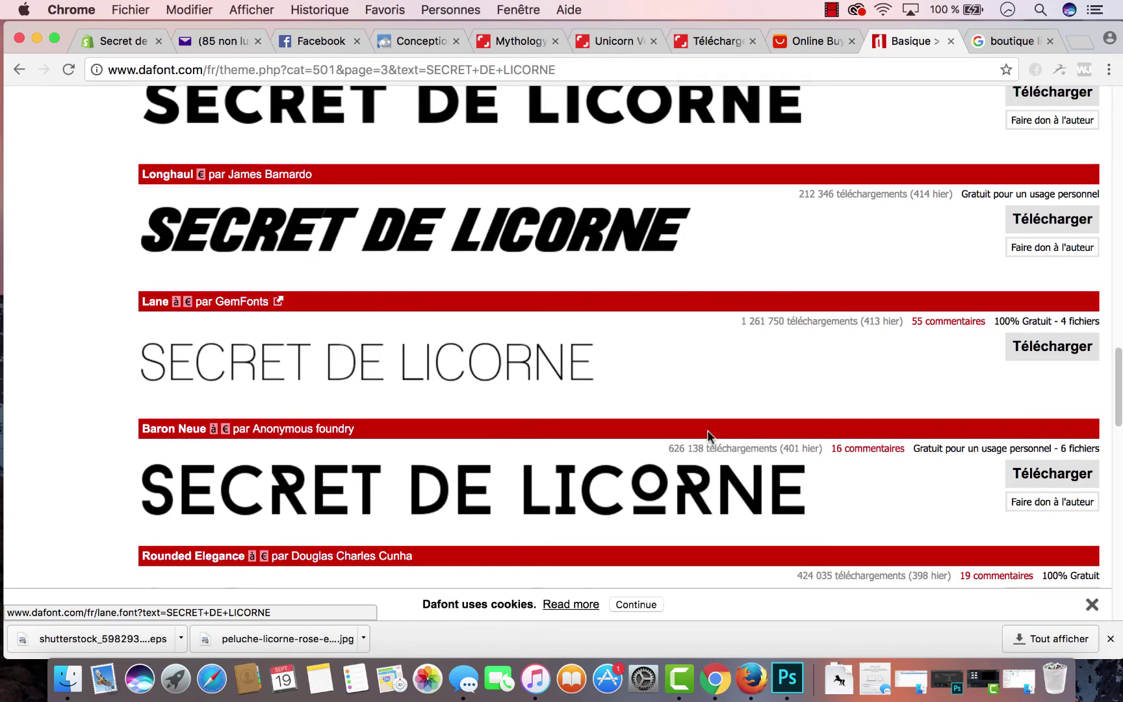
pyautogui.scroll(-4, 707, 431)
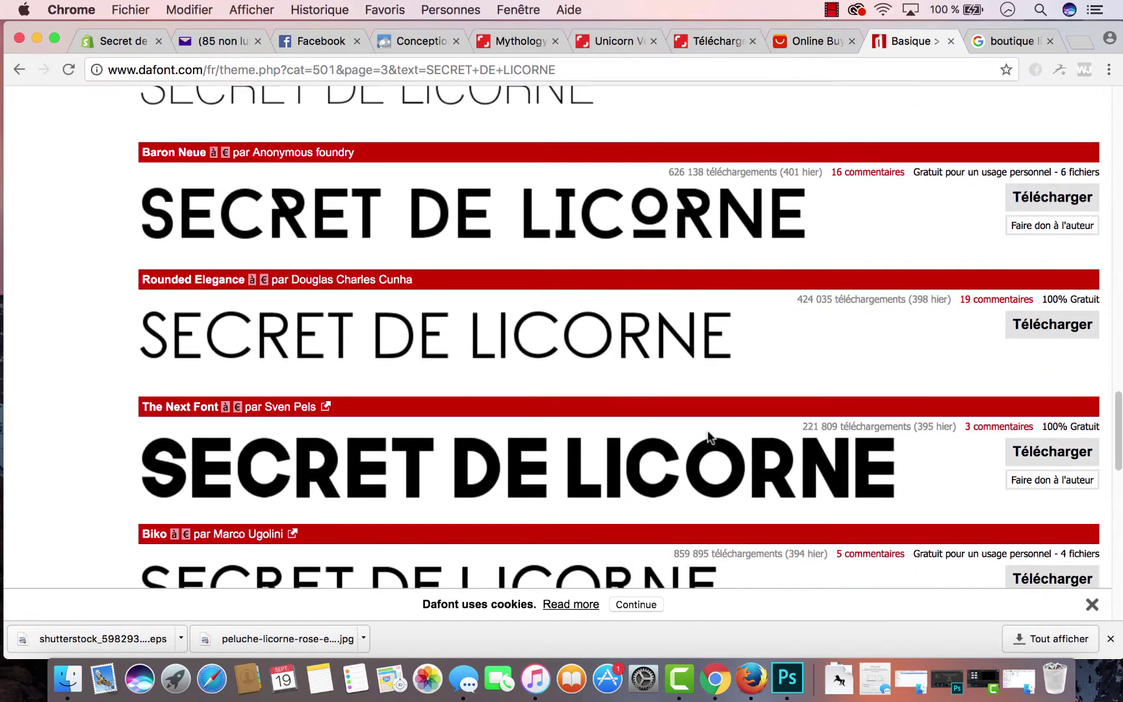
pyautogui.scroll(-5, 709, 437)
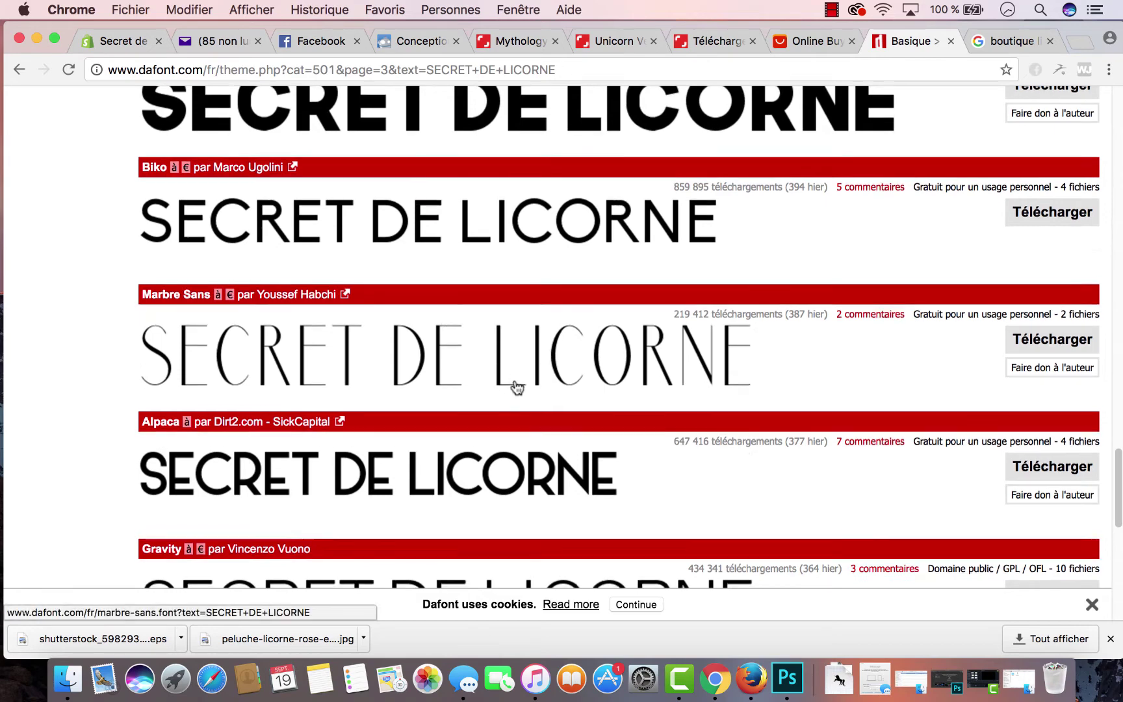
pyautogui.scroll(-1, 517, 387)
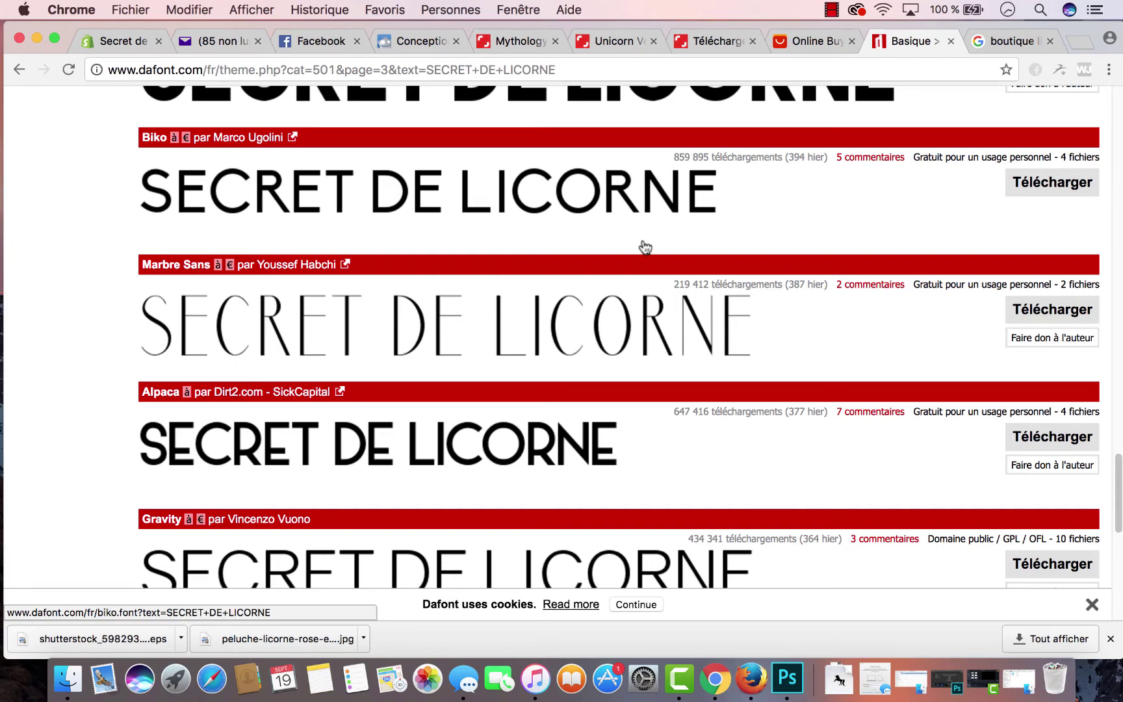
pyautogui.scroll(-5, 657, 346)
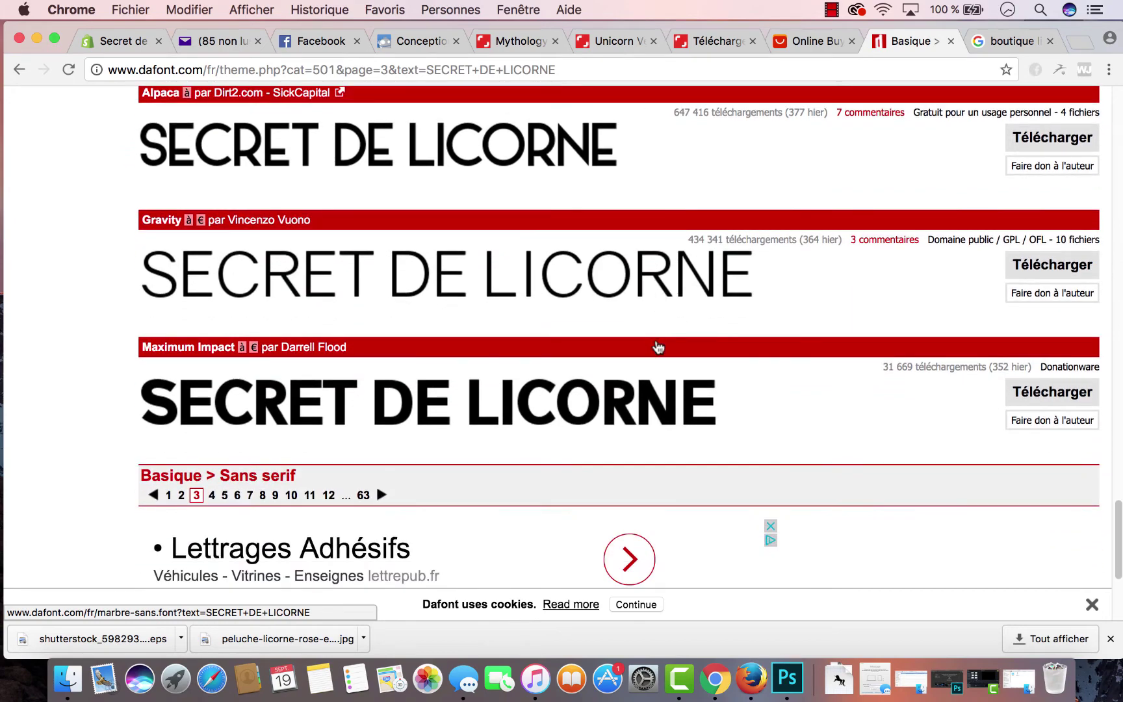
# Compare the lettering of Lane, Baron Neue, Biko, Marbre Sans and Alpaca on page 3 again
pyautogui.scroll(12, 658, 346)
pyautogui.scroll(6, 658, 346)
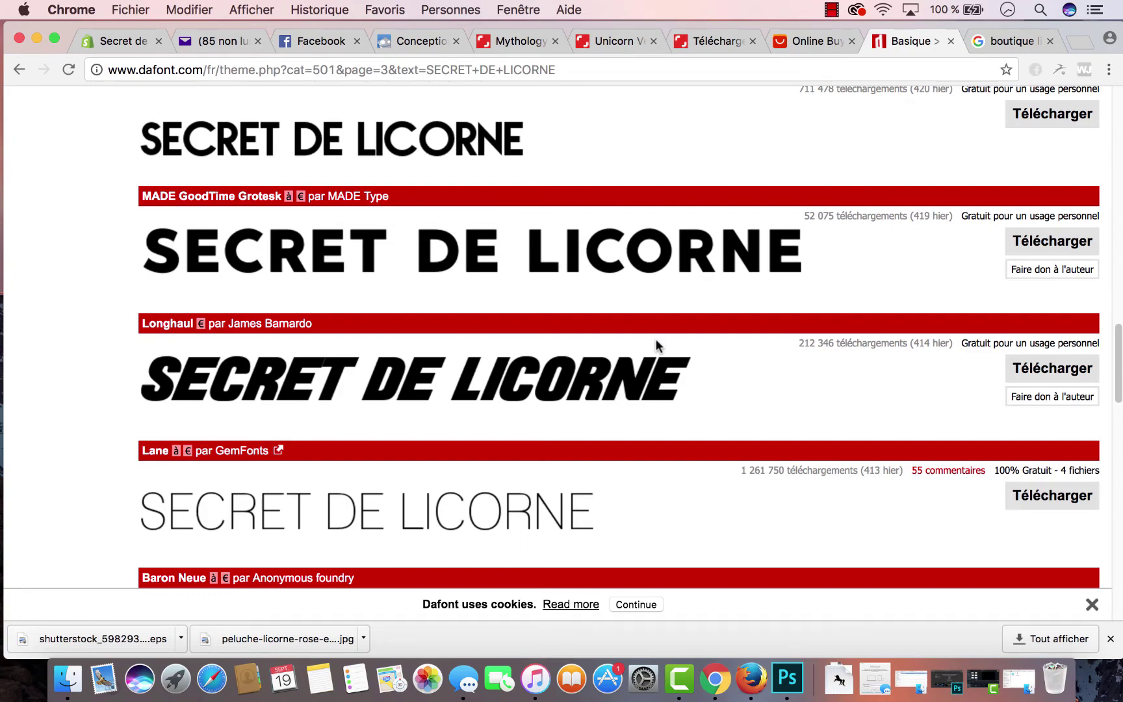
pyautogui.scroll(-5, 655, 338)
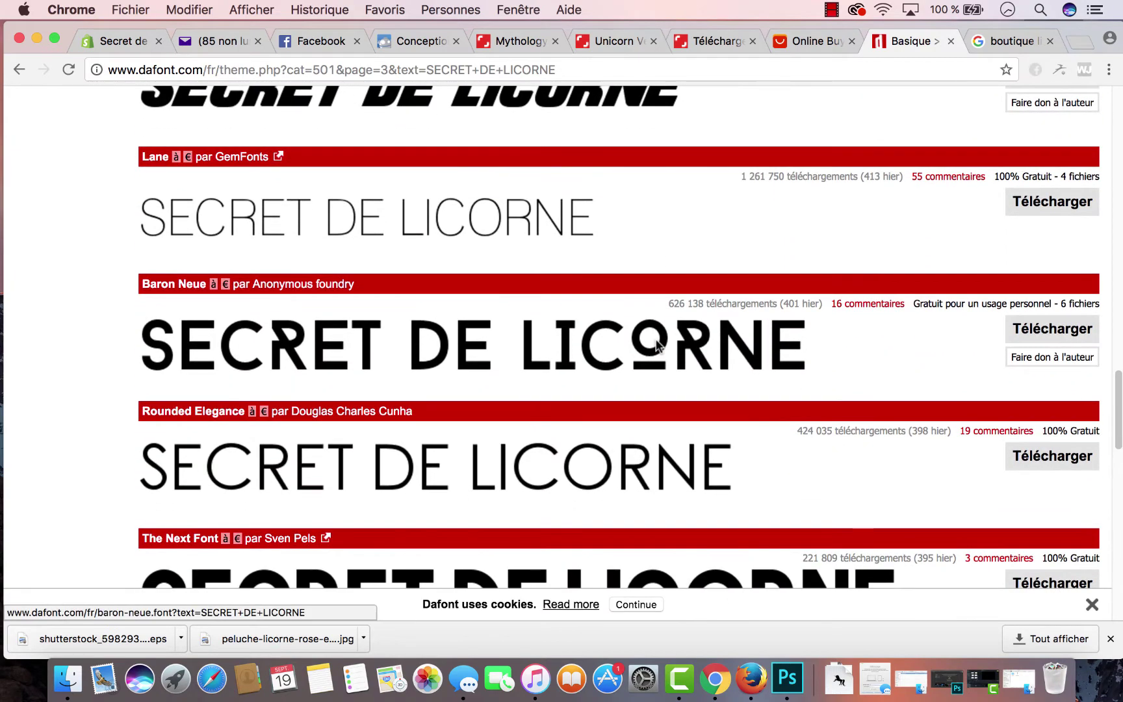
pyautogui.scroll(-10, 656, 344)
pyautogui.scroll(2, 655, 338)
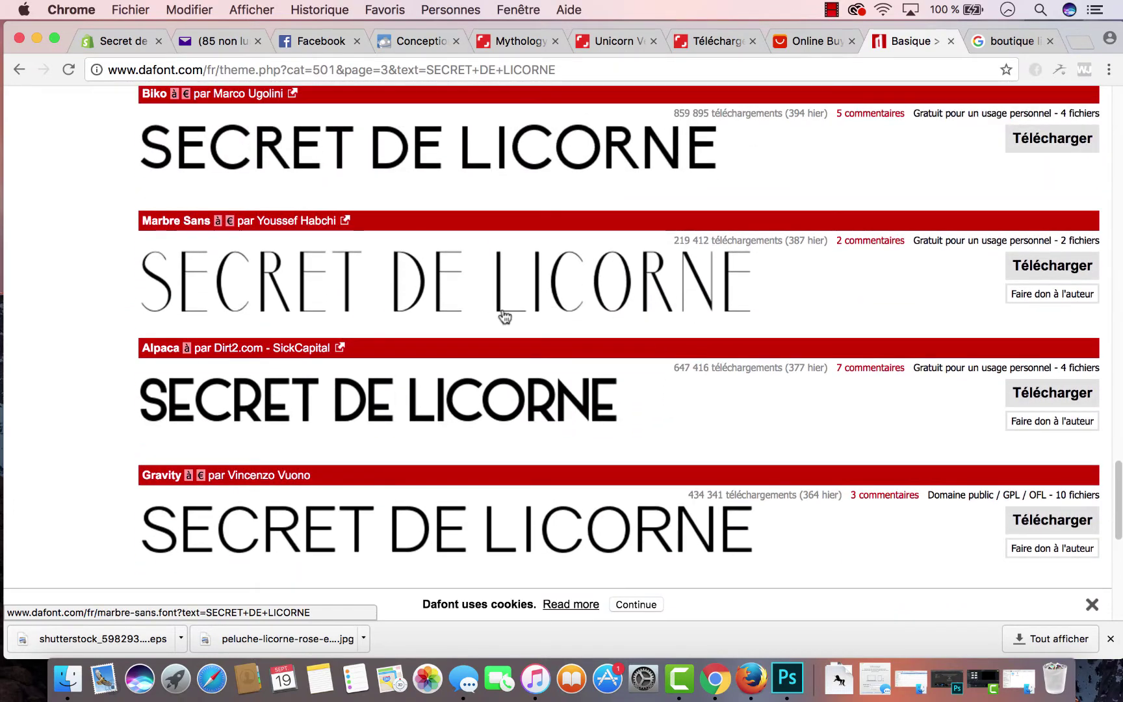
pyautogui.scroll(-2, 505, 316)
pyautogui.scroll(3, 504, 315)
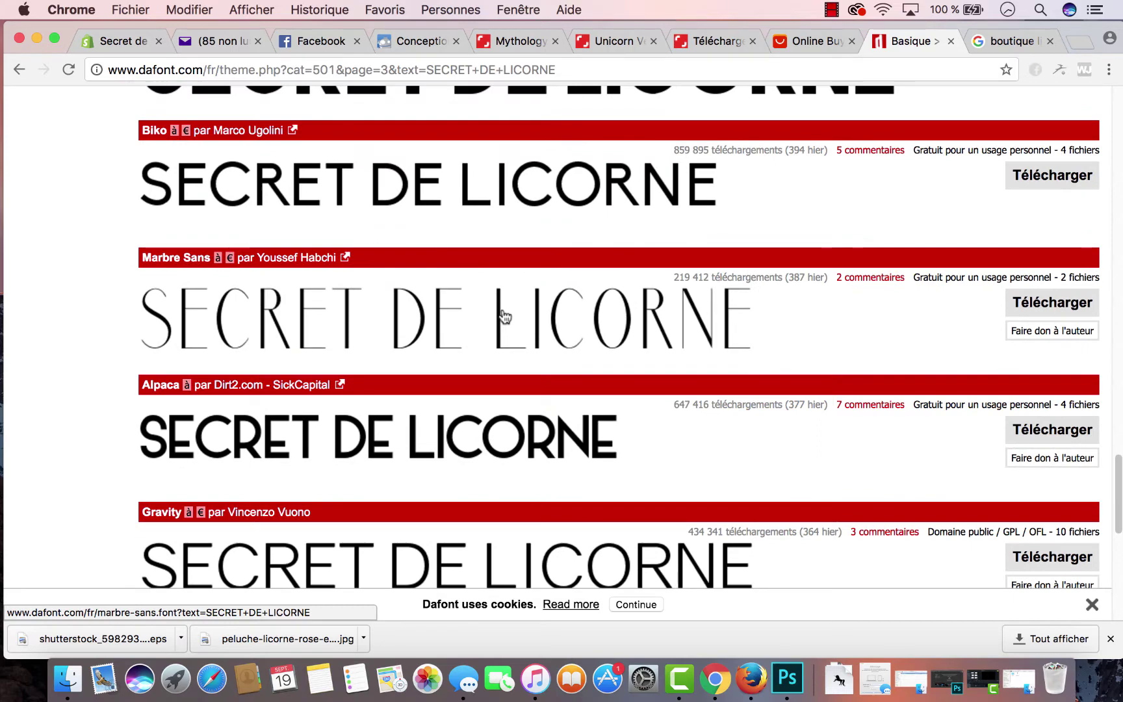
pyautogui.scroll(3, 505, 316)
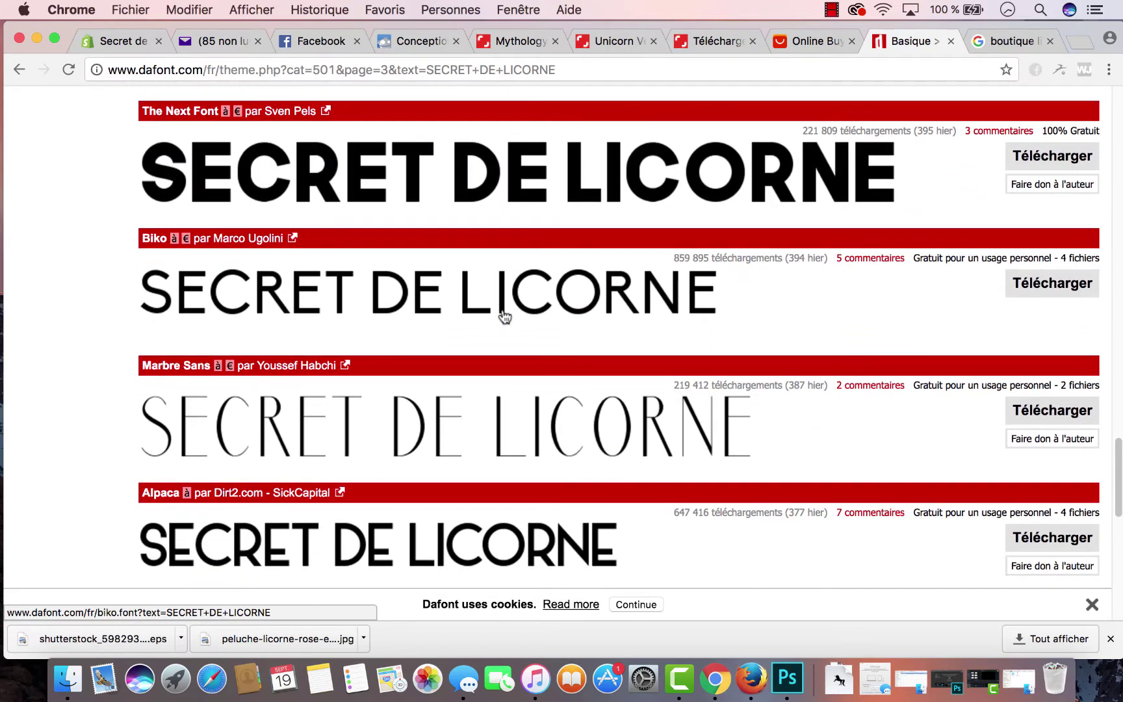
# Recheck the earlier fonts on page 3 and download the Marbre Sans font
pyautogui.scroll(20, 536, 501)
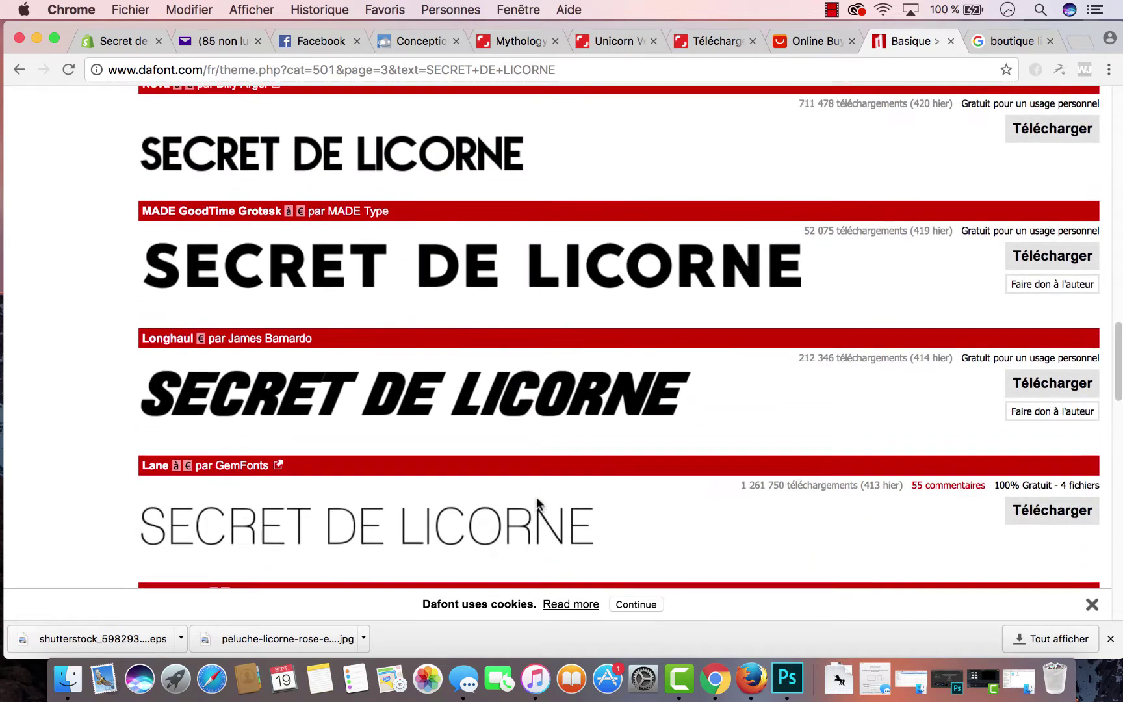
pyautogui.scroll(20, 536, 500)
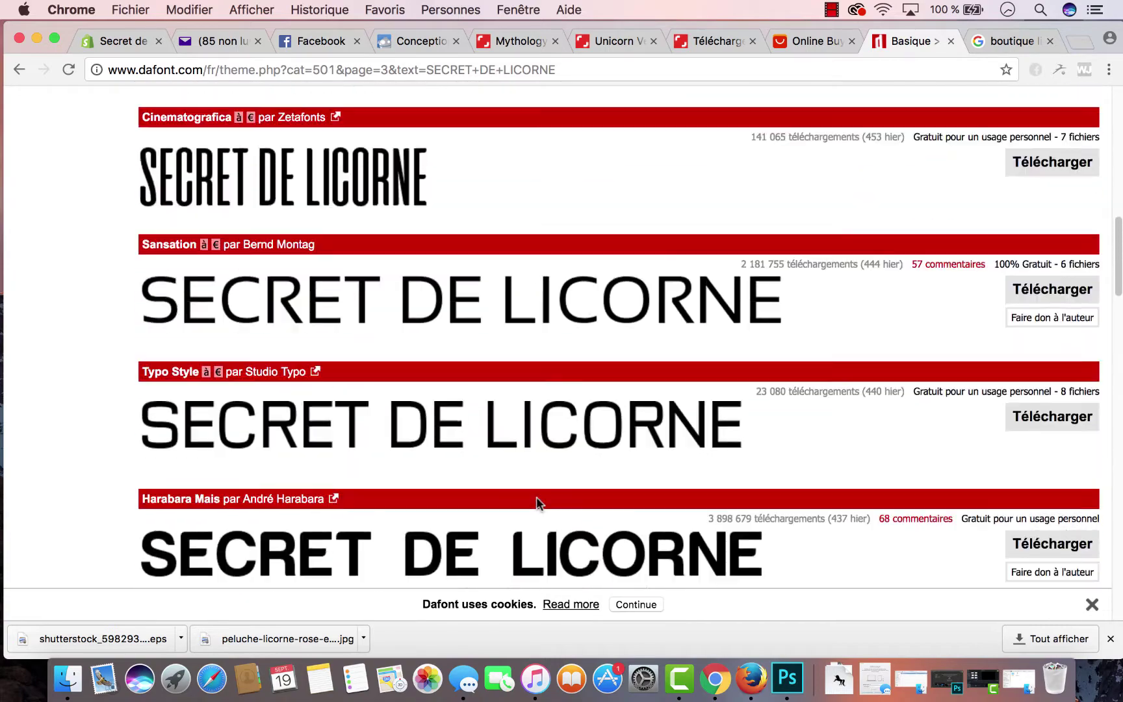
pyautogui.scroll(-20, 536, 497)
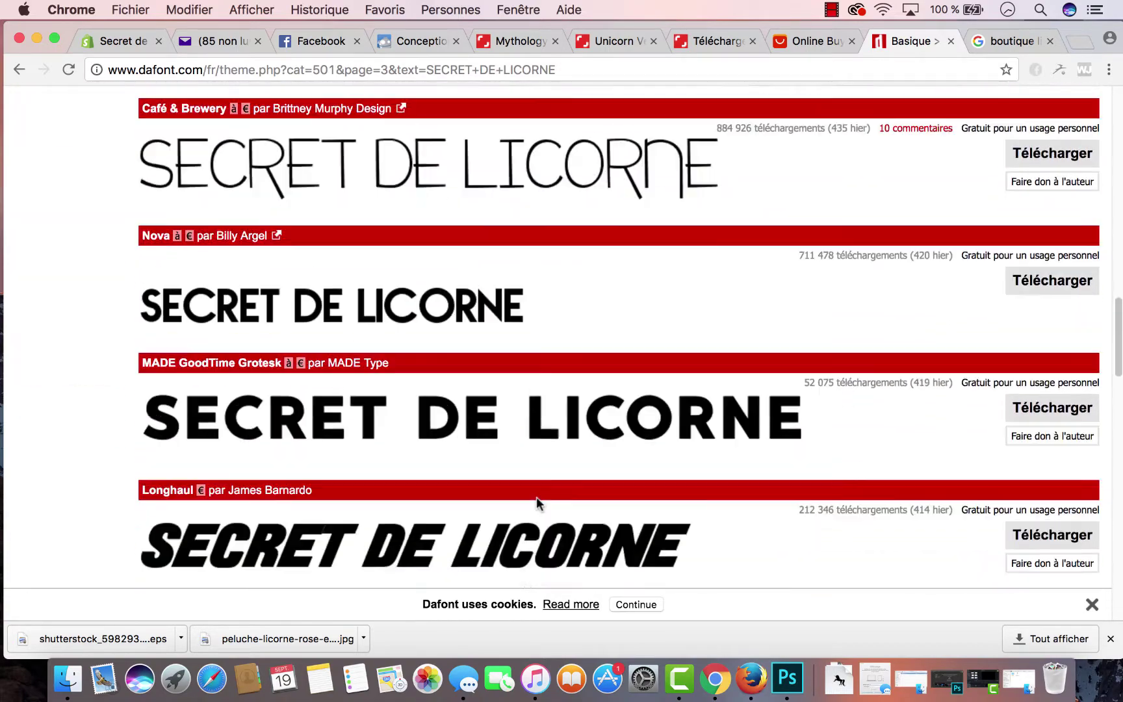
pyautogui.scroll(-9, 536, 497)
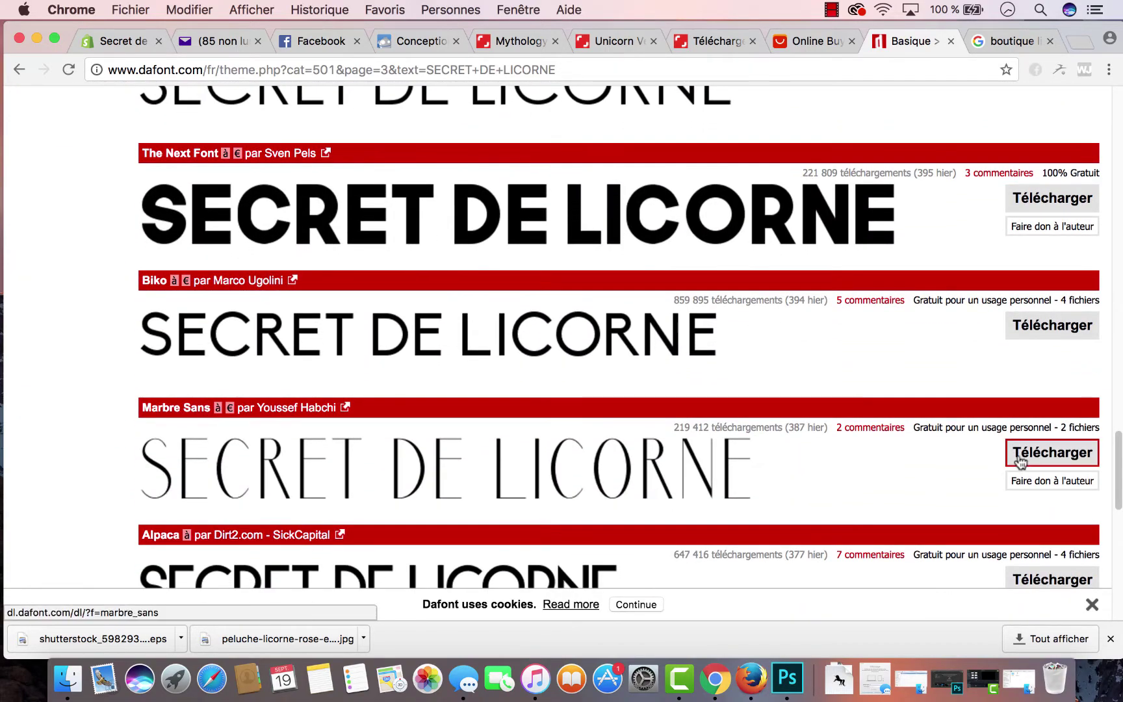
pyautogui.click(1050, 452)
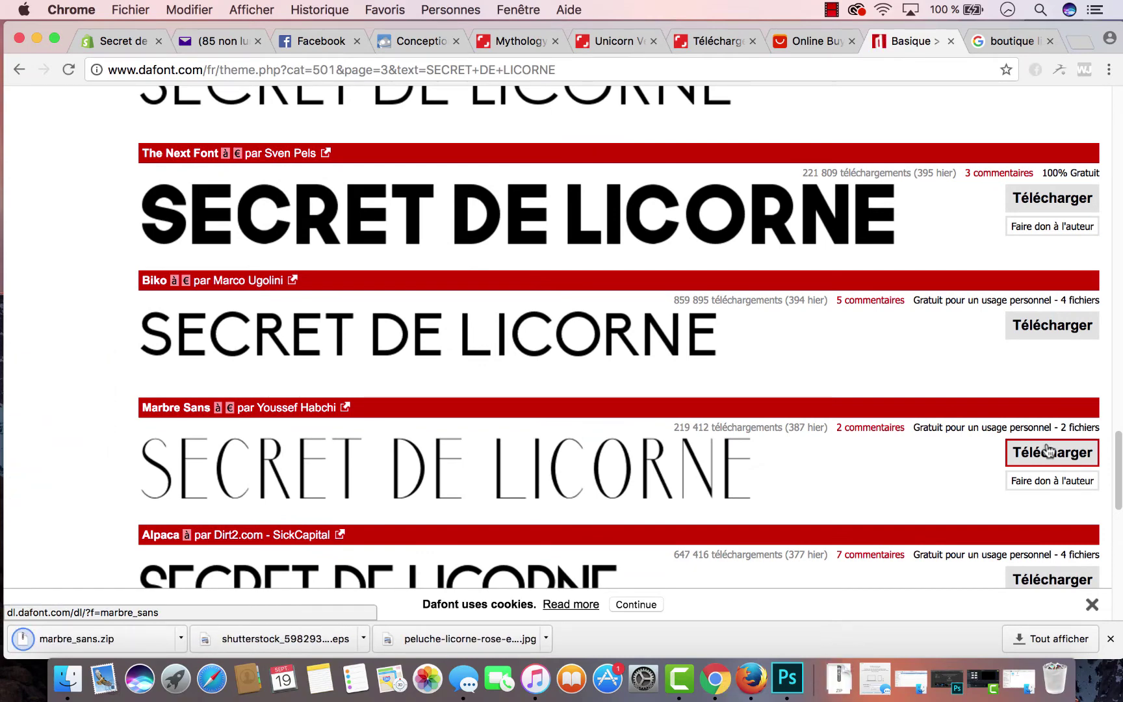
# Switch to Finder, add the downloaded marbre_sans.zip to the Polices folder and extract it with Utilitaire d'archive, placing the marbre_sans folder beside the archive
pyautogui.click(68, 679)
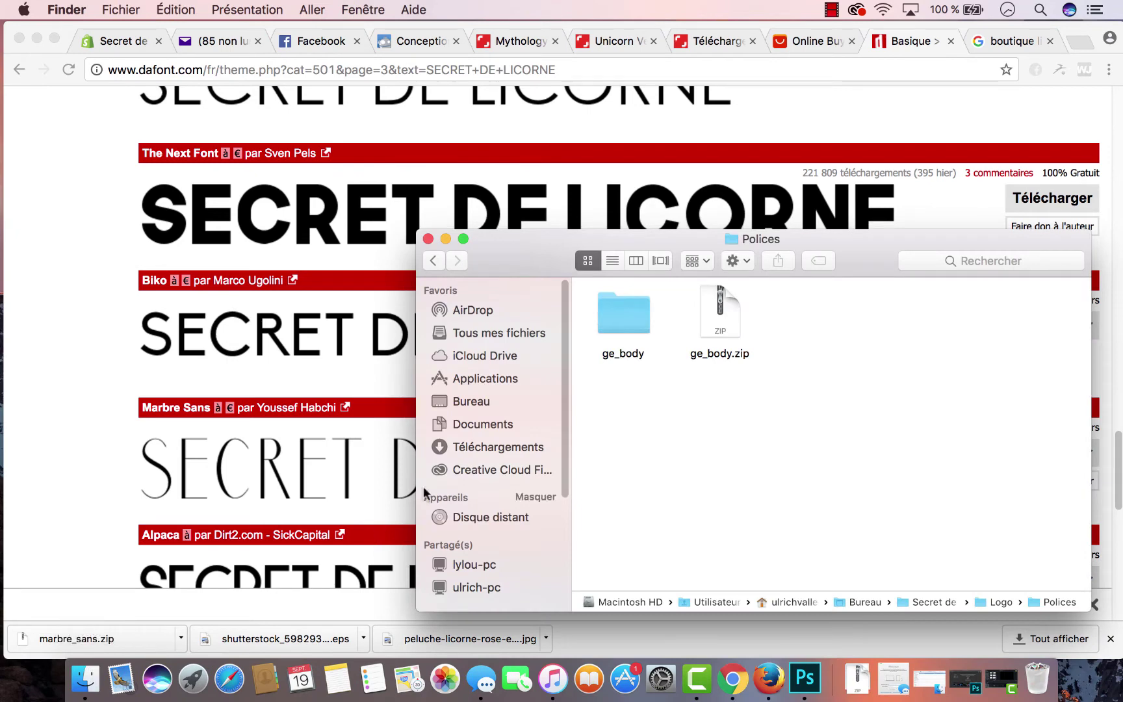
pyautogui.moveTo(52, 642); pyautogui.dragTo(672, 426)
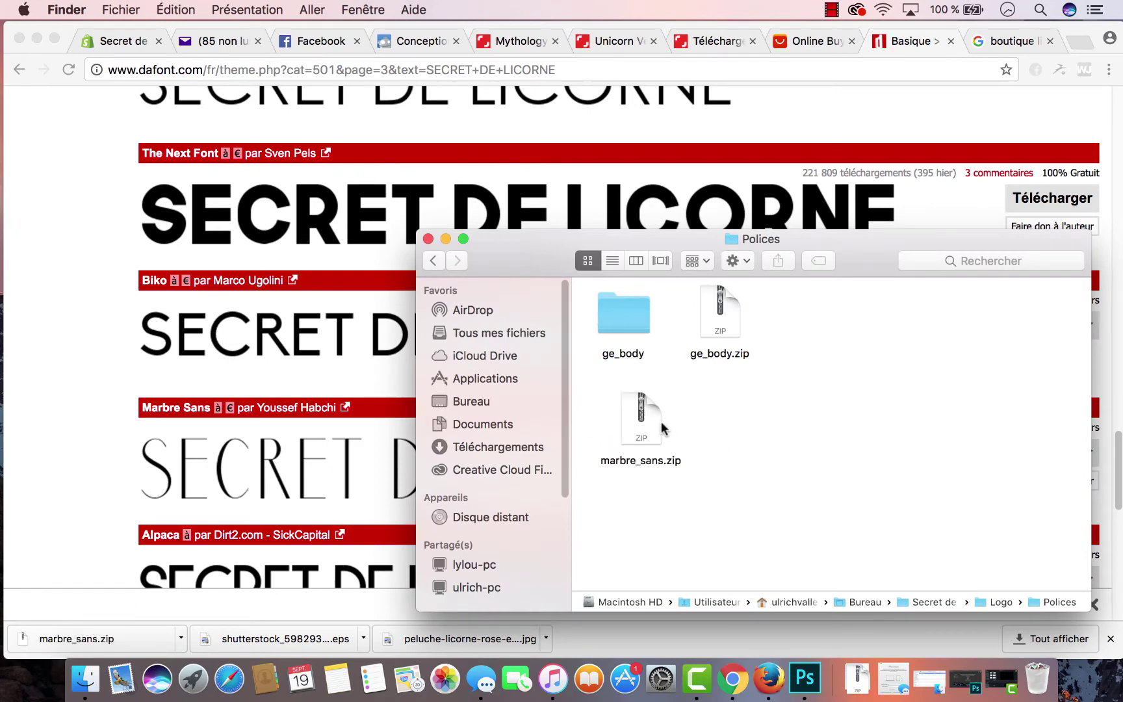
pyautogui.rightClick(661, 422)
pyautogui.moveTo(718, 313)
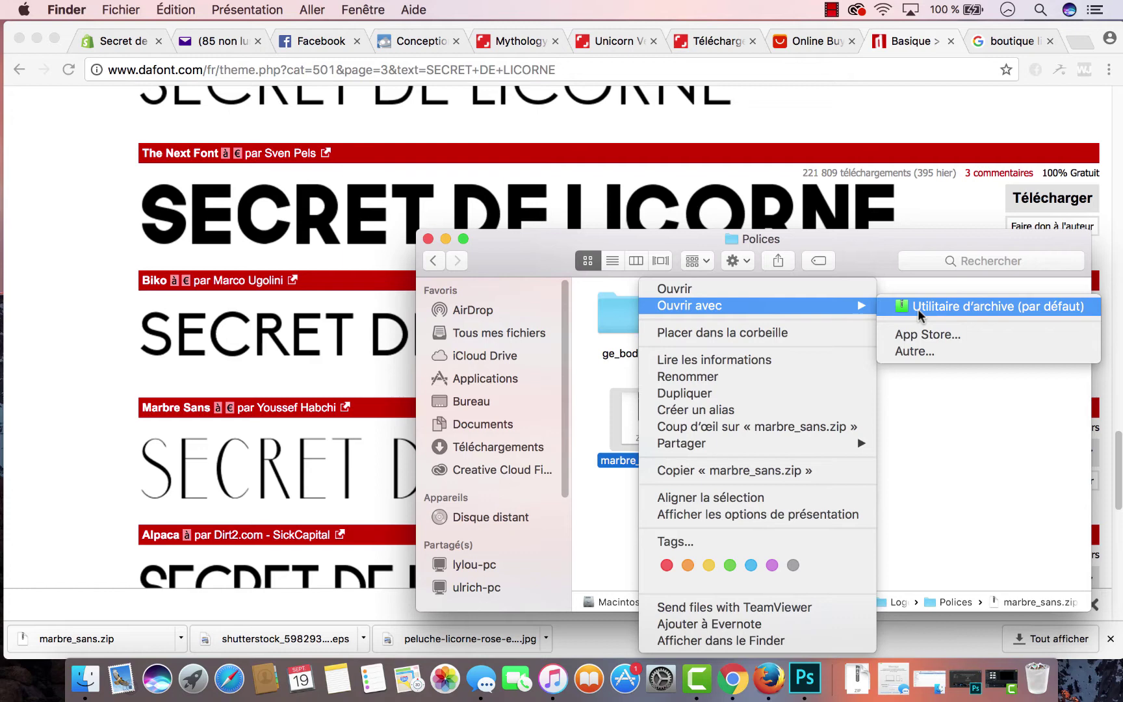
pyautogui.click(918, 309)
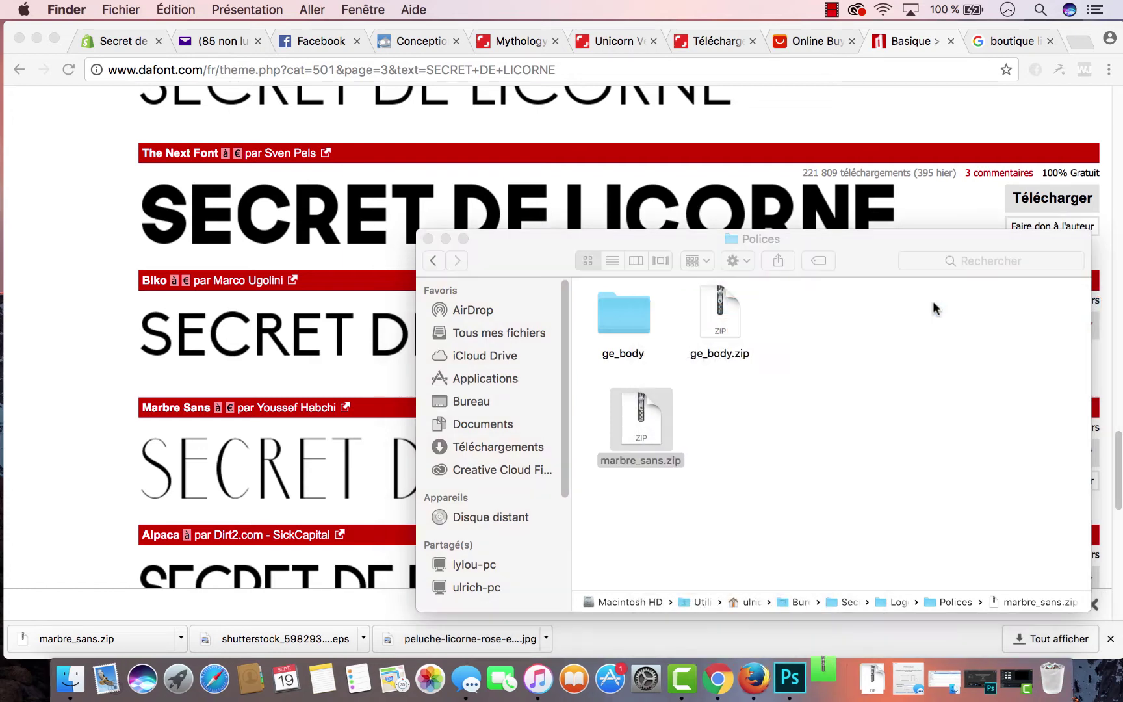
pyautogui.moveTo(662, 427); pyautogui.dragTo(765, 426)
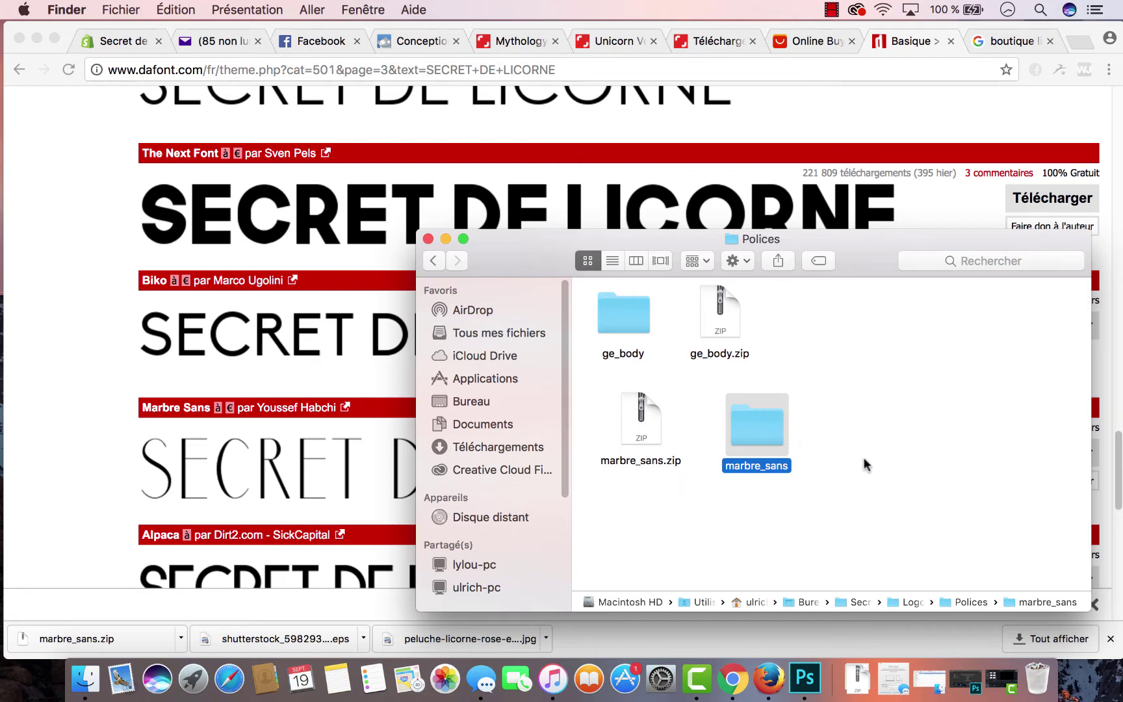
# Open the extracted marbre_sans folder and read the licence terms in READ ME.txt, then close the file
pyautogui.doubleClick(761, 431)
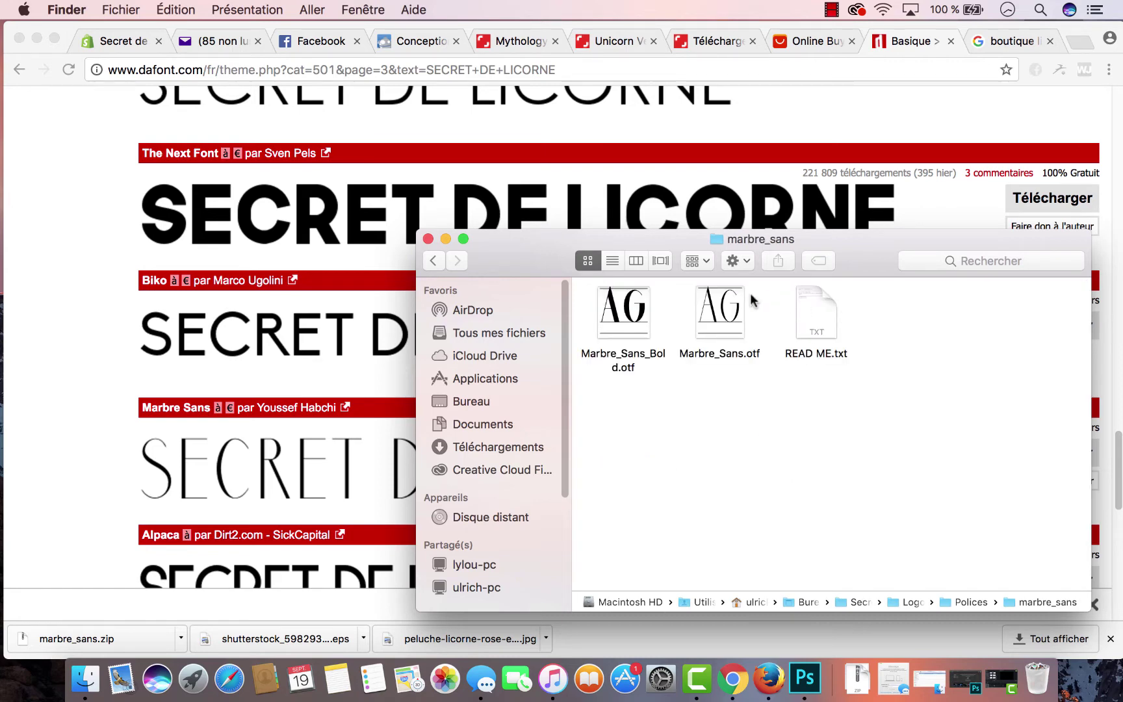
pyautogui.doubleClick(820, 315)
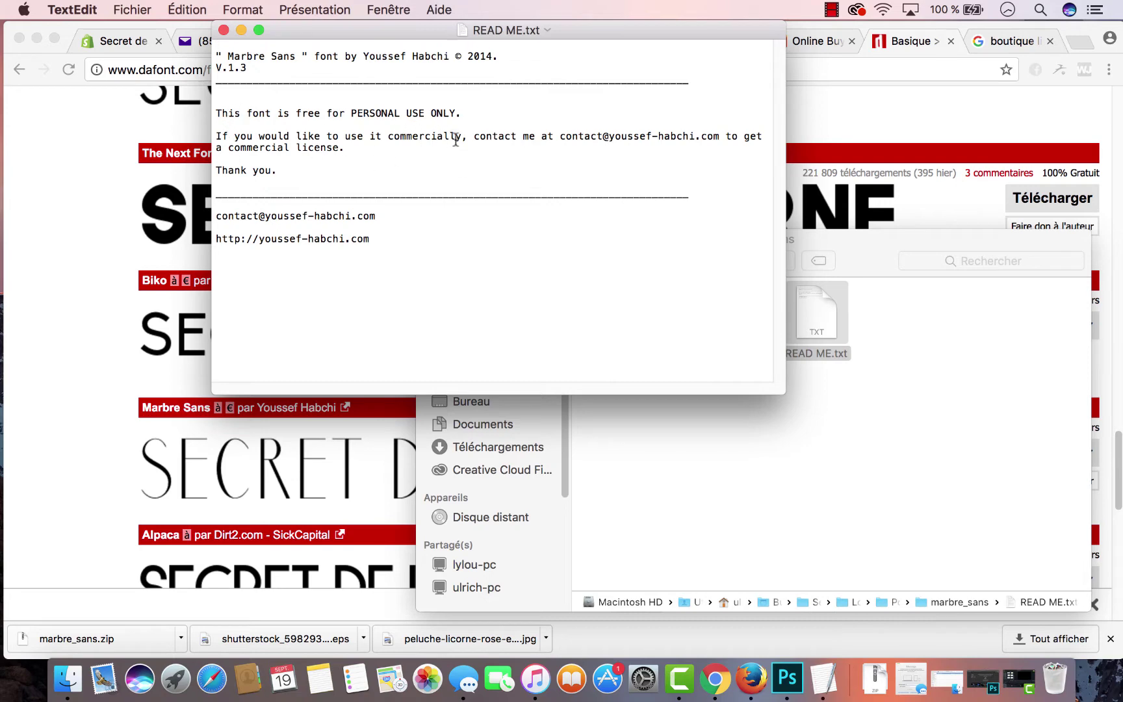
pyautogui.moveTo(579, 137); pyautogui.dragTo(694, 138)
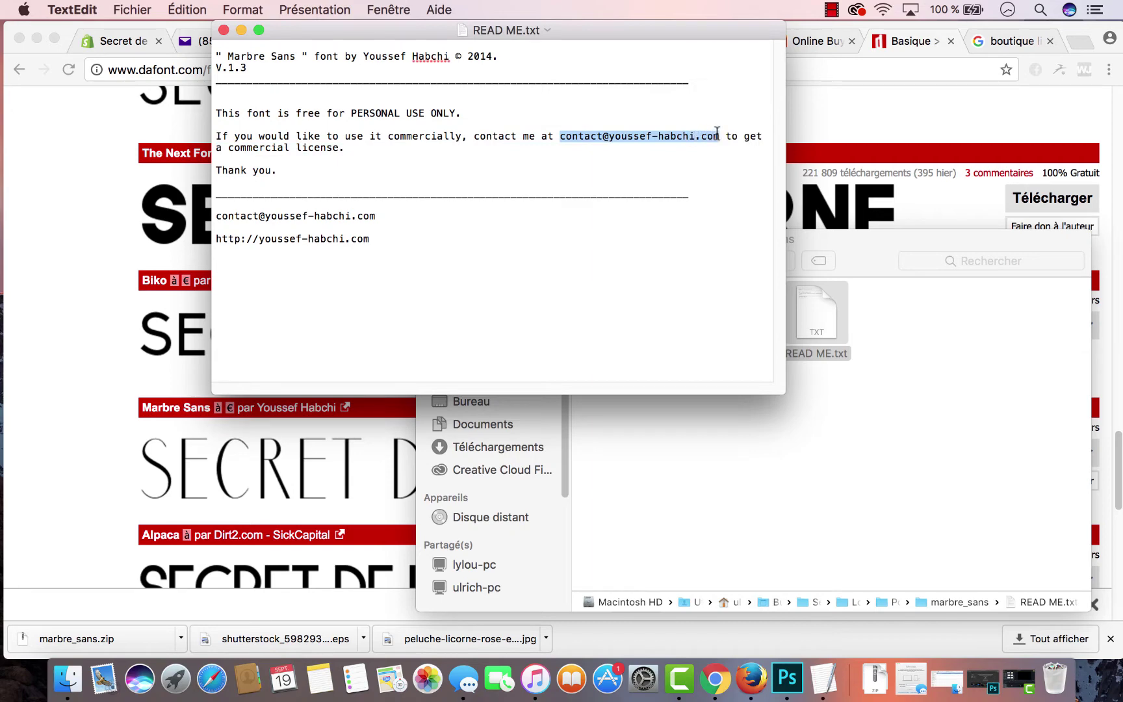
pyautogui.click(223, 30)
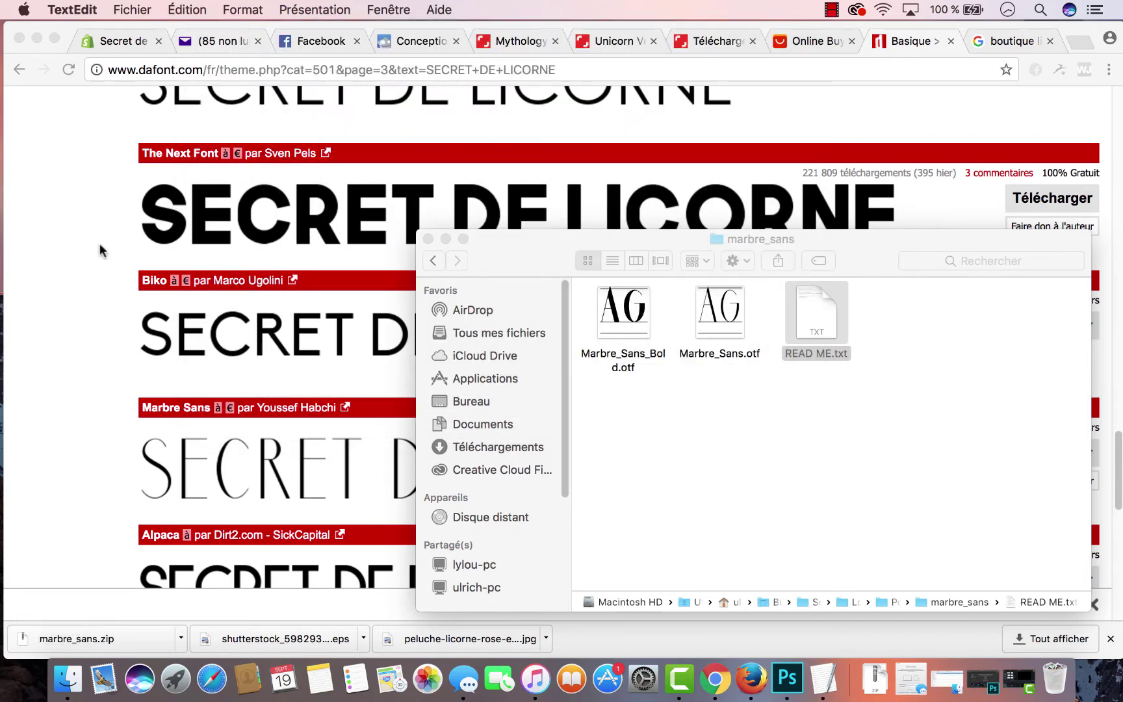
pyautogui.click(147, 10)
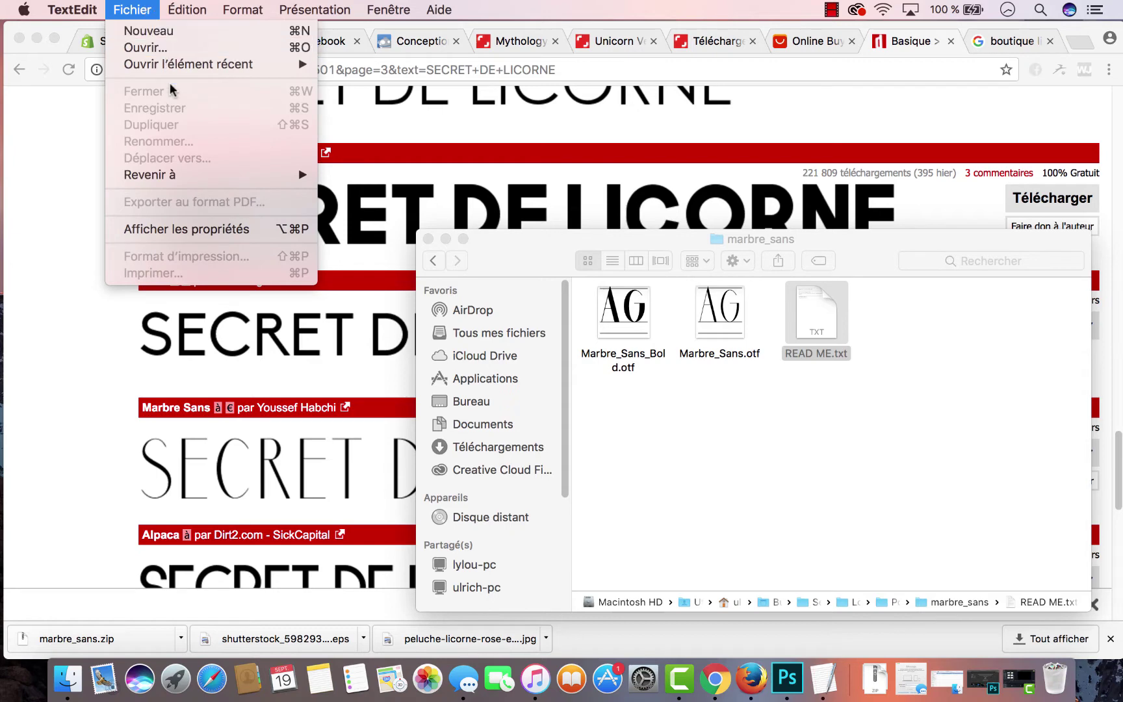
pyautogui.click(741, 555)
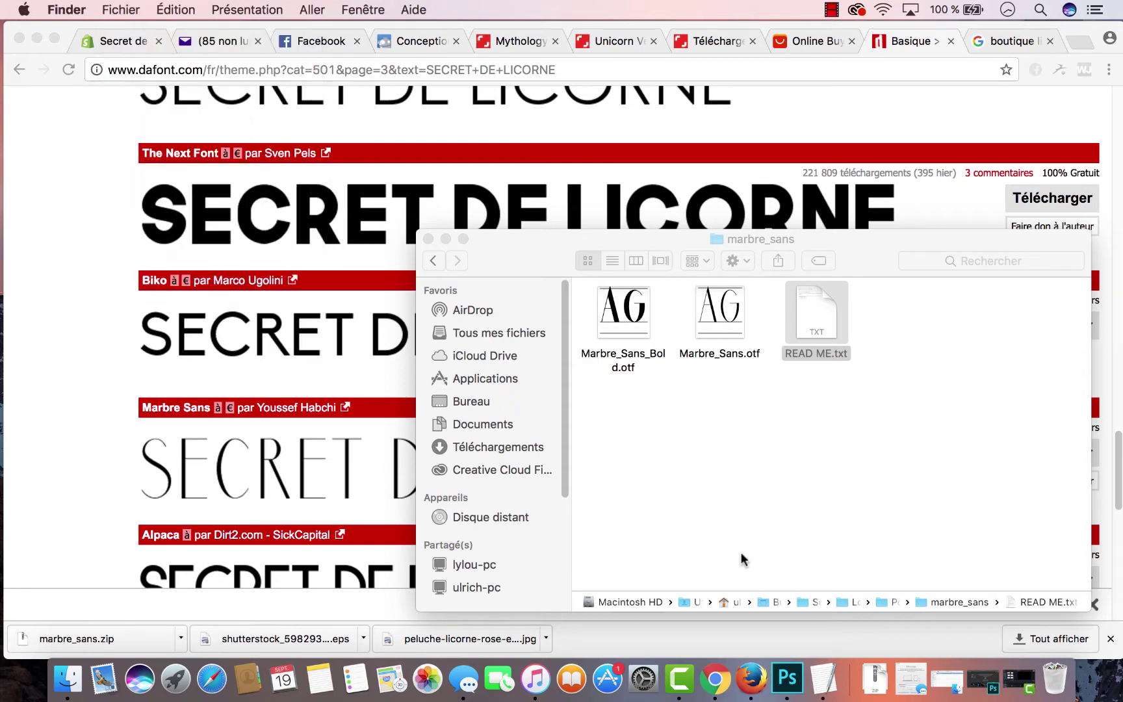
# Open Livre des polices and install Marbre_Sans_Bold.otf and Marbre_Sans.otf from the marbre_sans folder into the Utilisateur fonts
pyautogui.click(1039, 11)
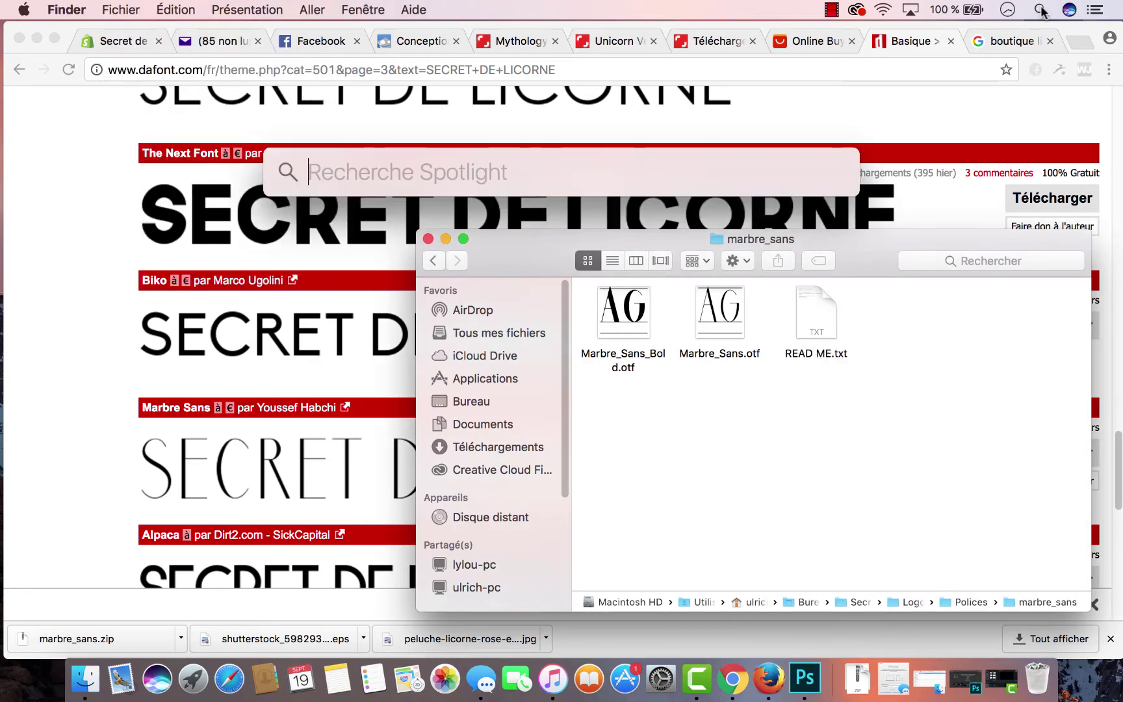
pyautogui.write('font')
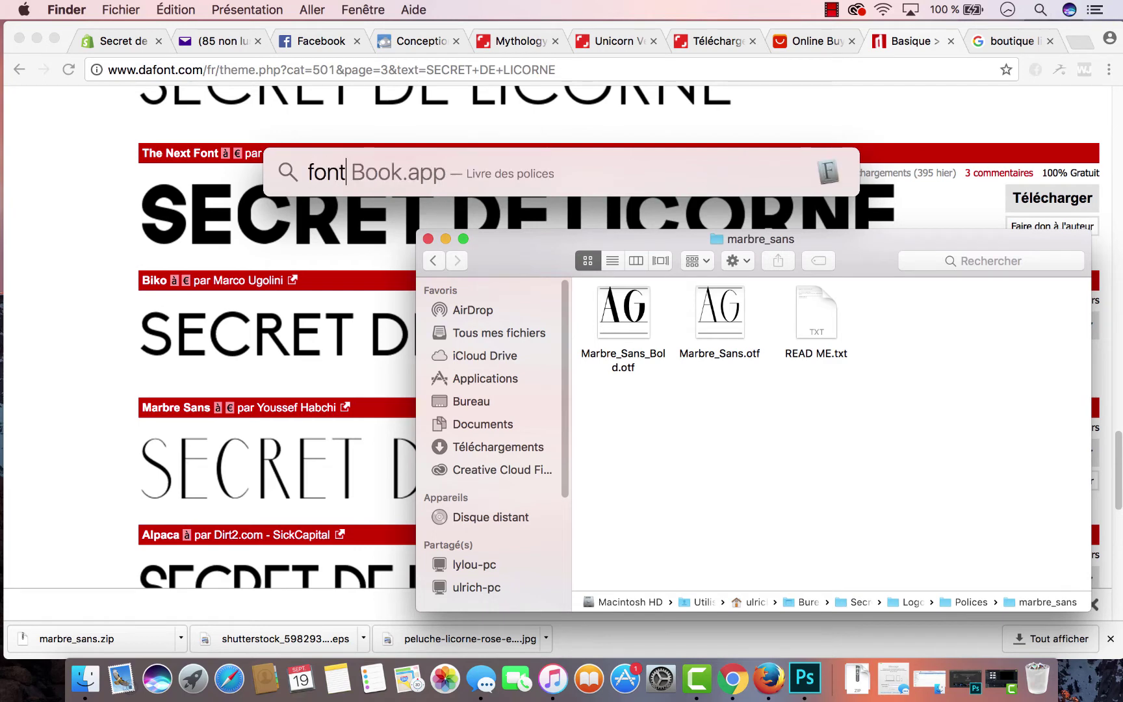
pyautogui.press('Return')
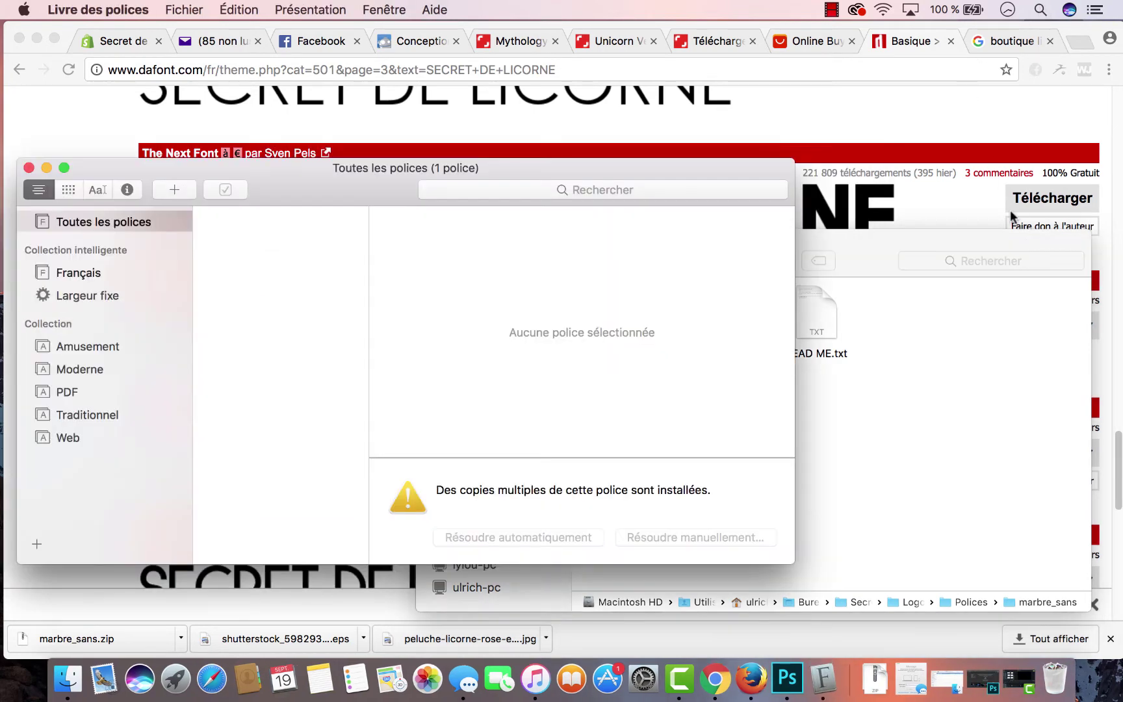
pyautogui.click(922, 408)
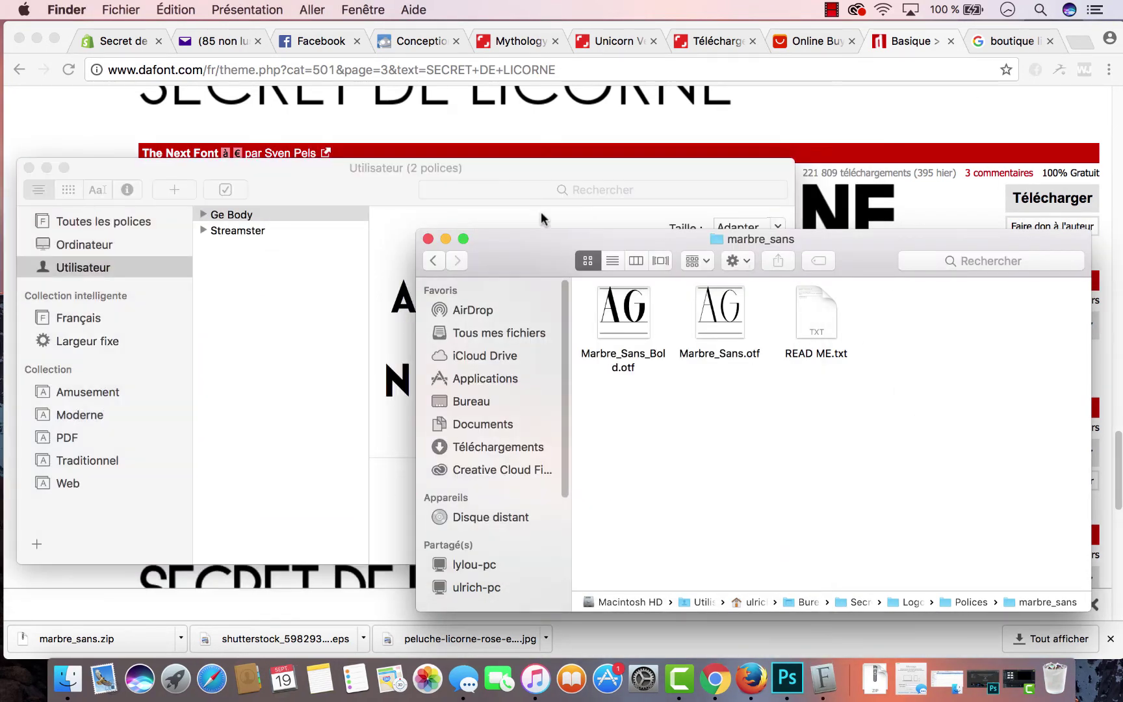
pyautogui.click(643, 328)
pyautogui.keyDown('shift'); pyautogui.click(722, 325); pyautogui.keyUp('shift')
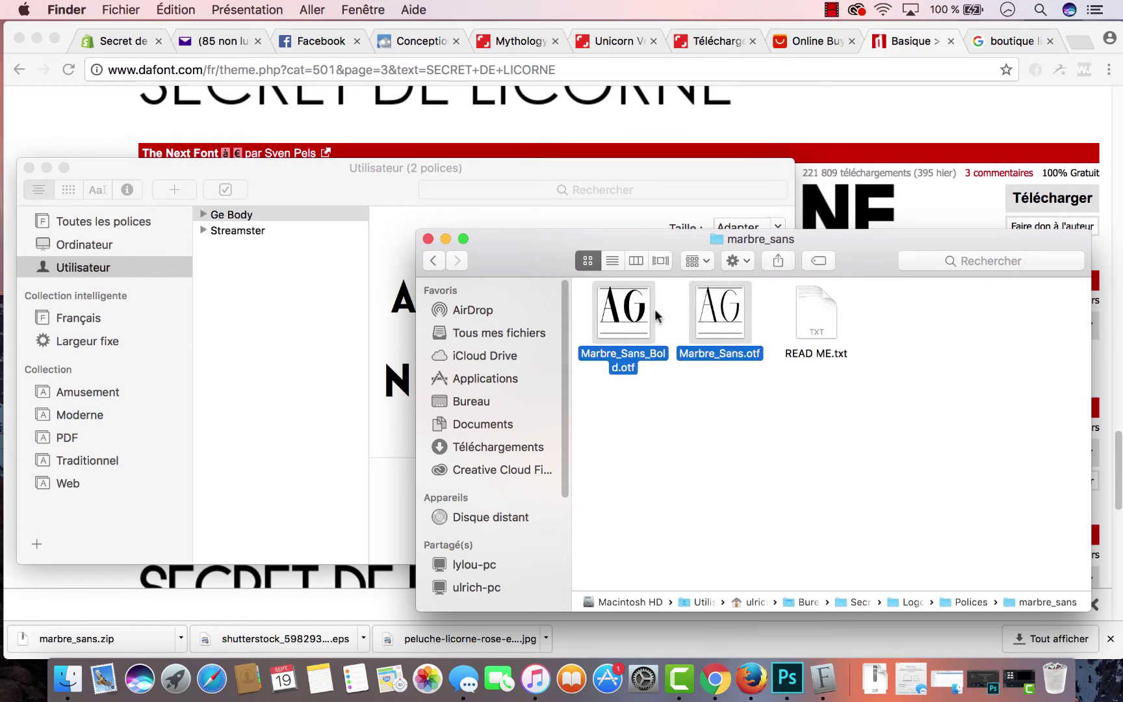
pyautogui.moveTo(627, 321); pyautogui.dragTo(280, 274)
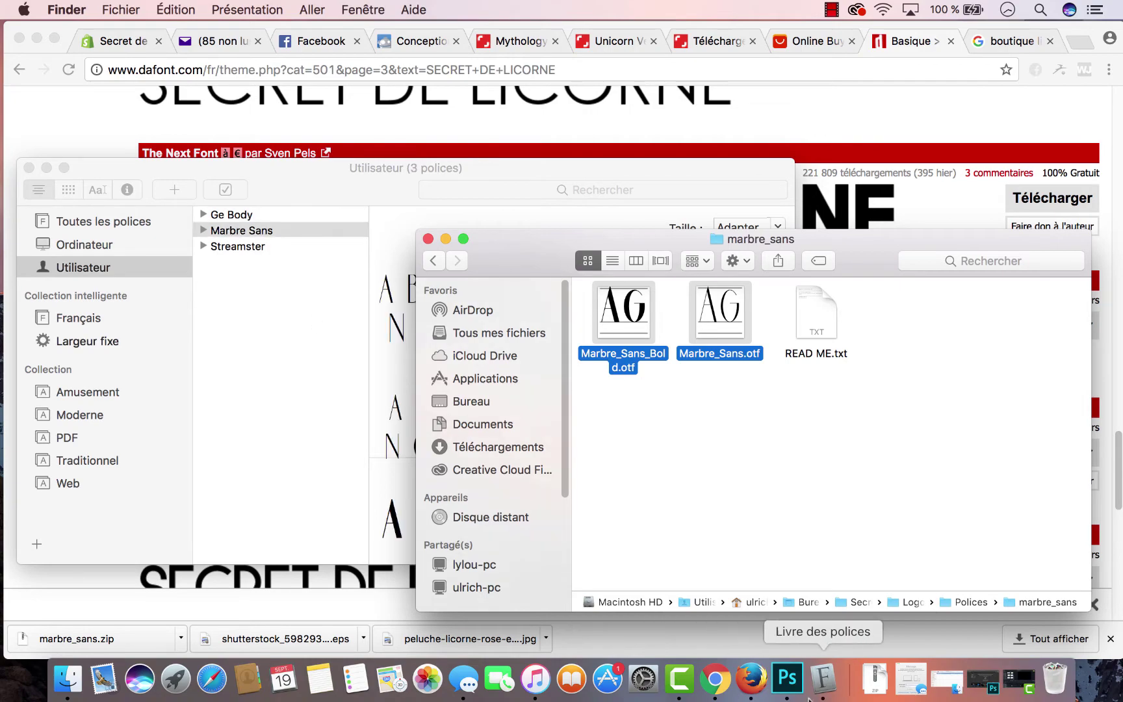
# Switch to Photoshop and create a new A4 print document, 210 x 297 mm at 300 ppi, in RGB colour with a white background
pyautogui.click(789, 688)
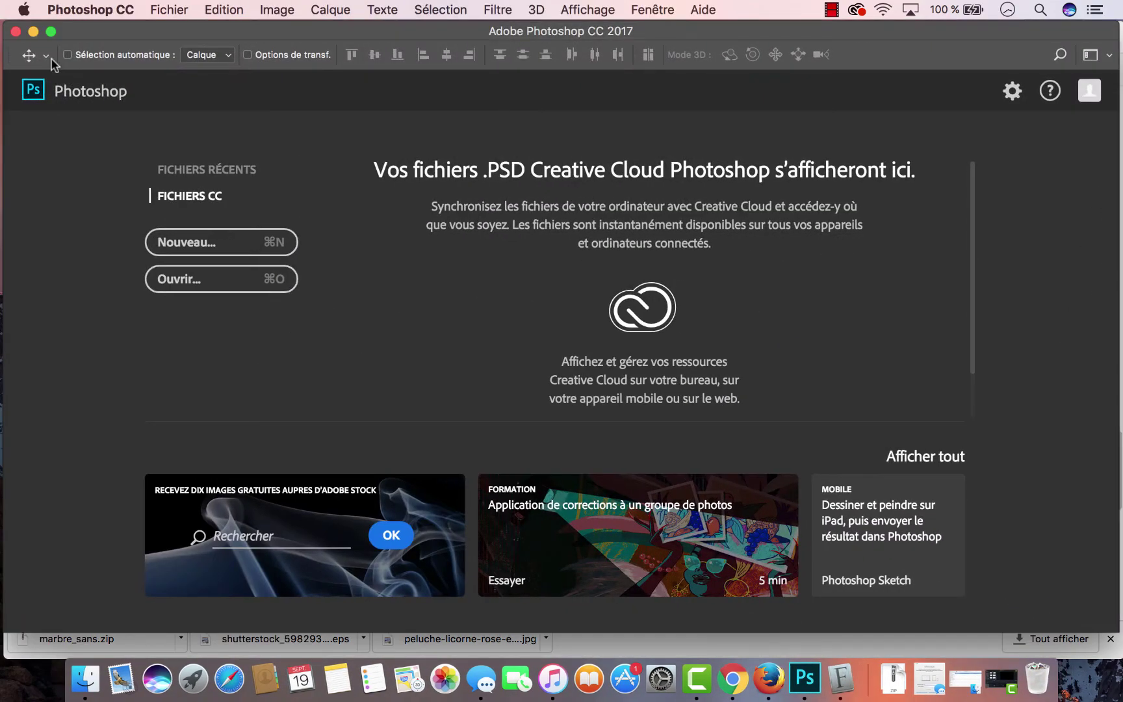
pyautogui.click(14, 31)
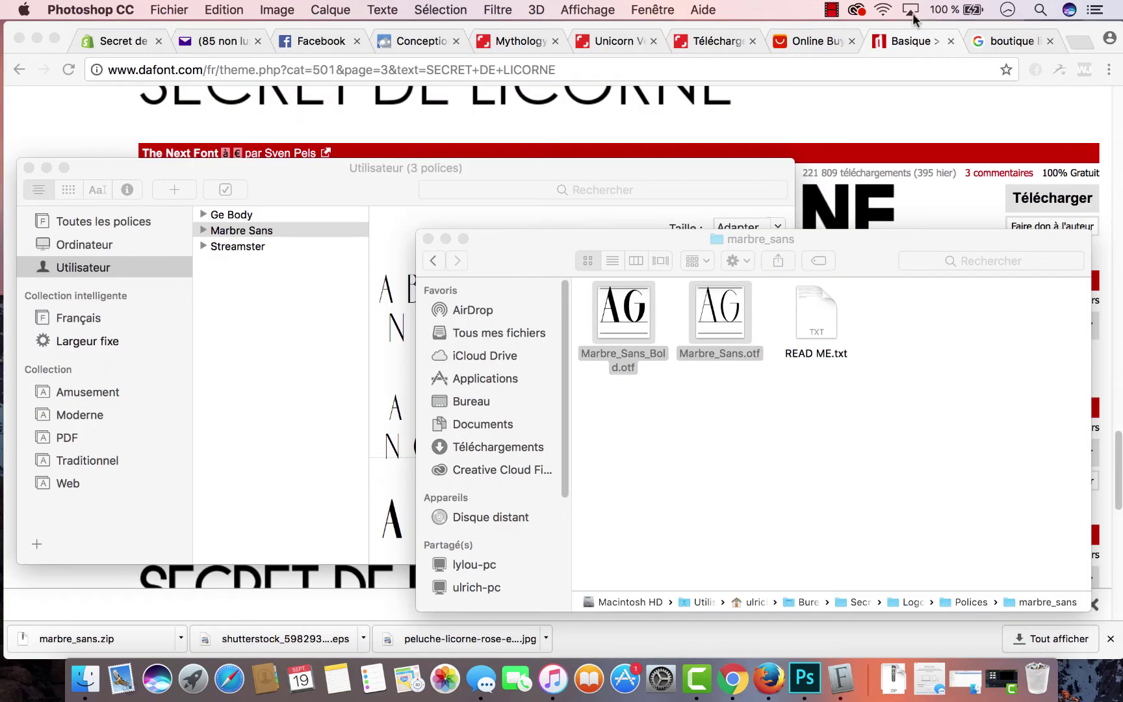
pyautogui.click(182, 9)
pyautogui.click(187, 30)
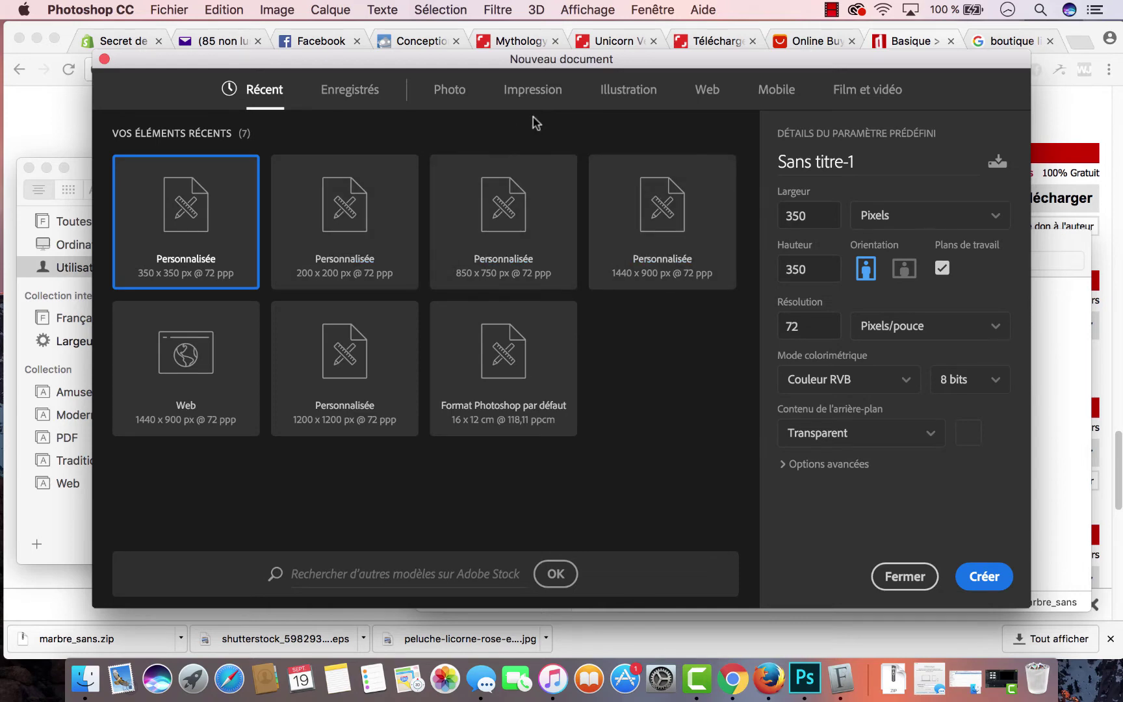
pyautogui.click(528, 98)
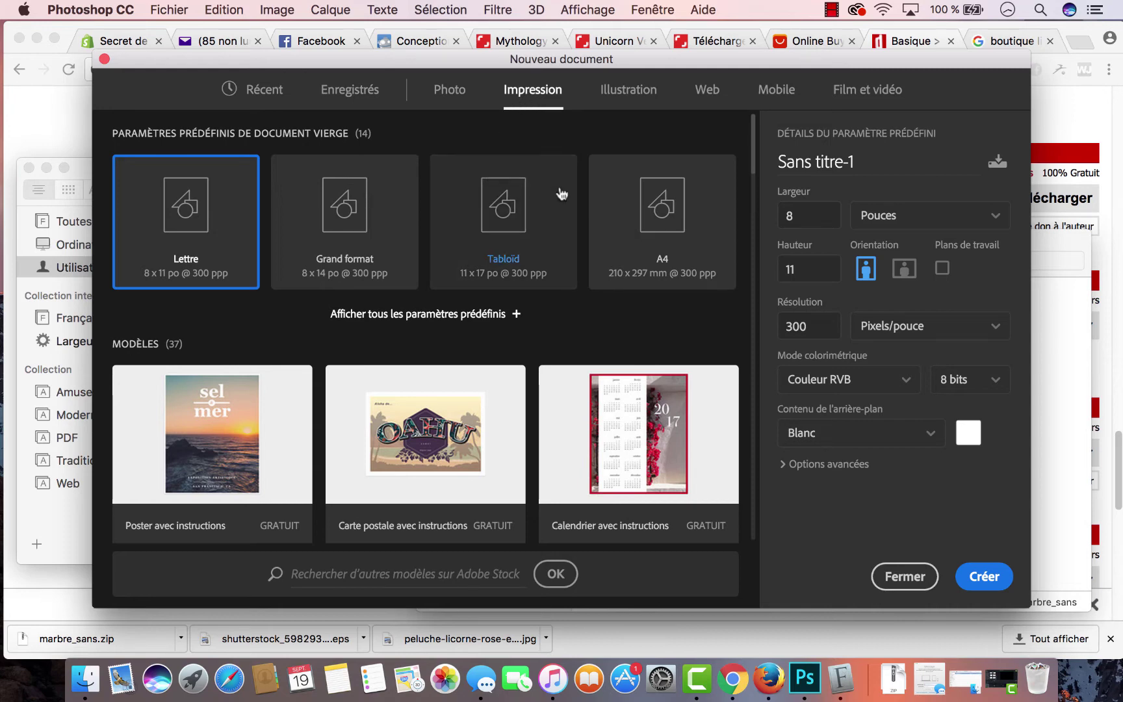
pyautogui.click(666, 210)
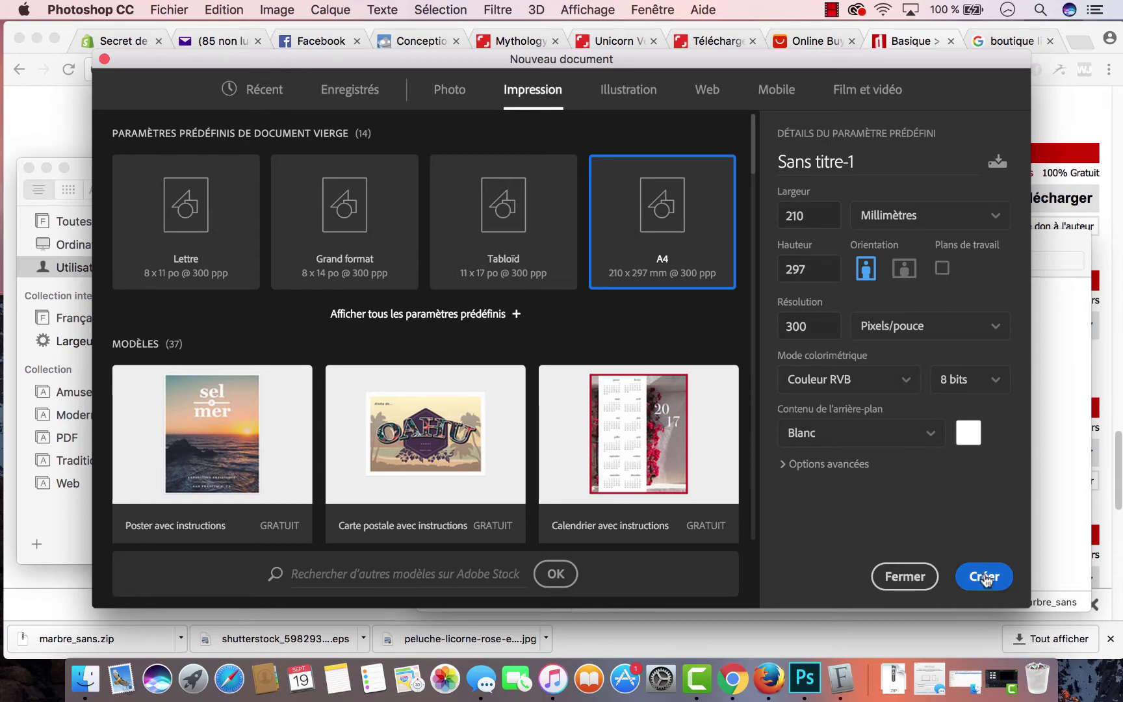
pyautogui.click(888, 384)
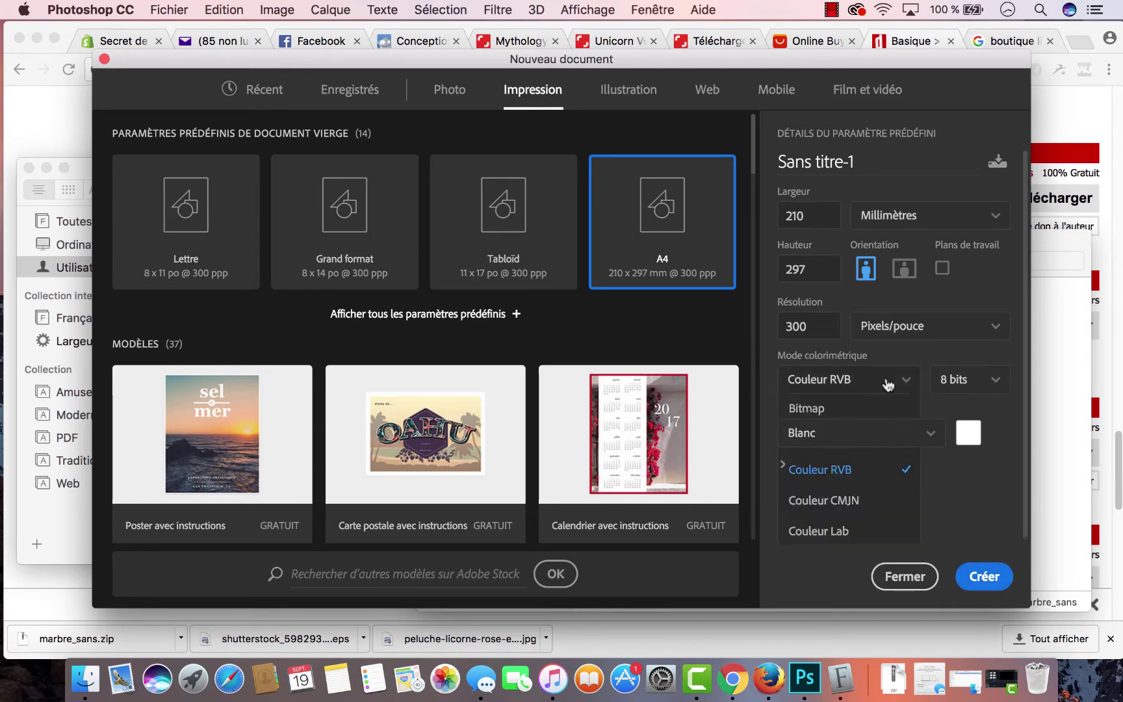
pyautogui.click(984, 504)
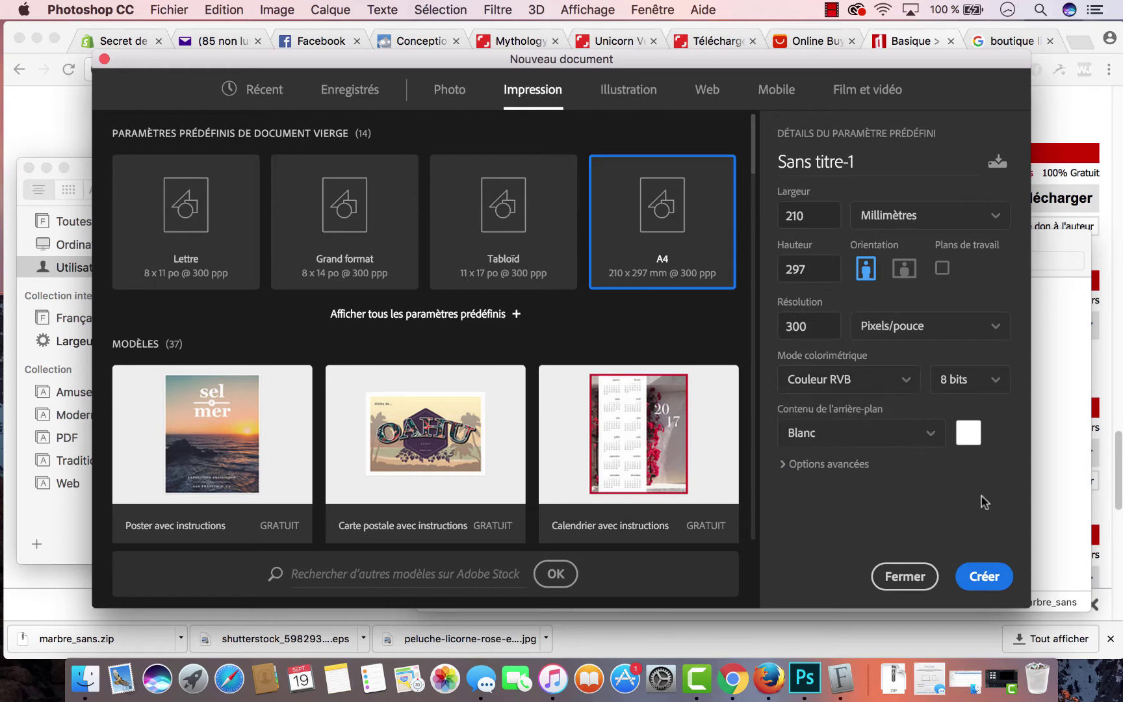
pyautogui.click(907, 390)
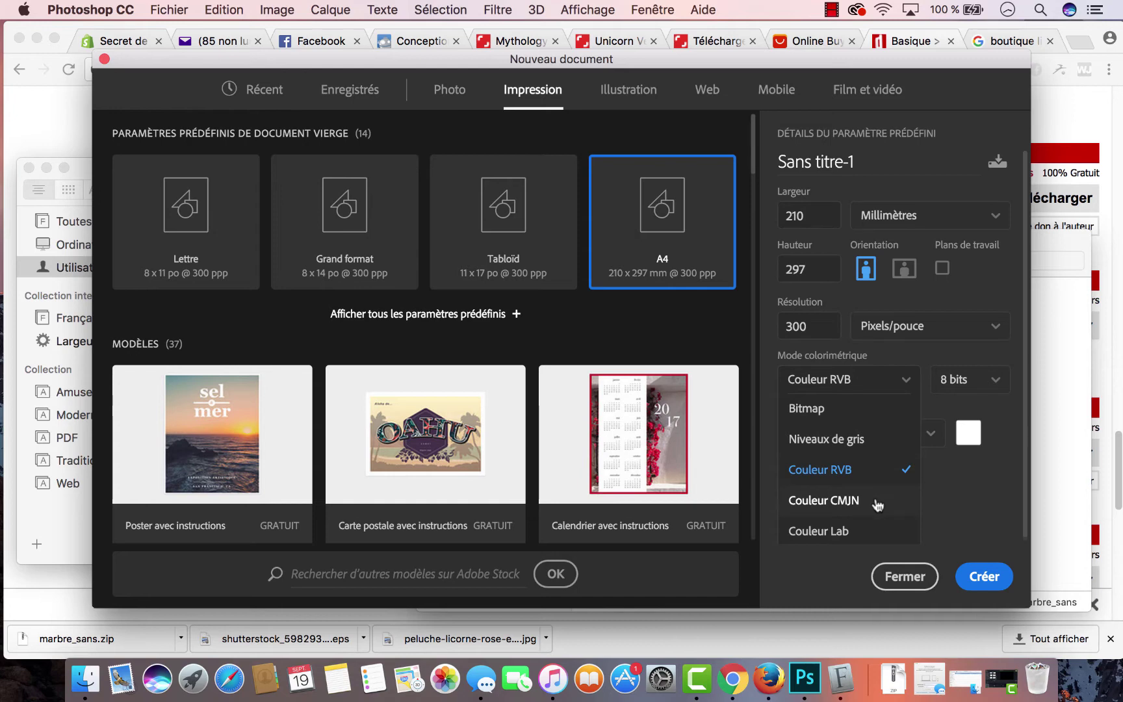
pyautogui.click(975, 491)
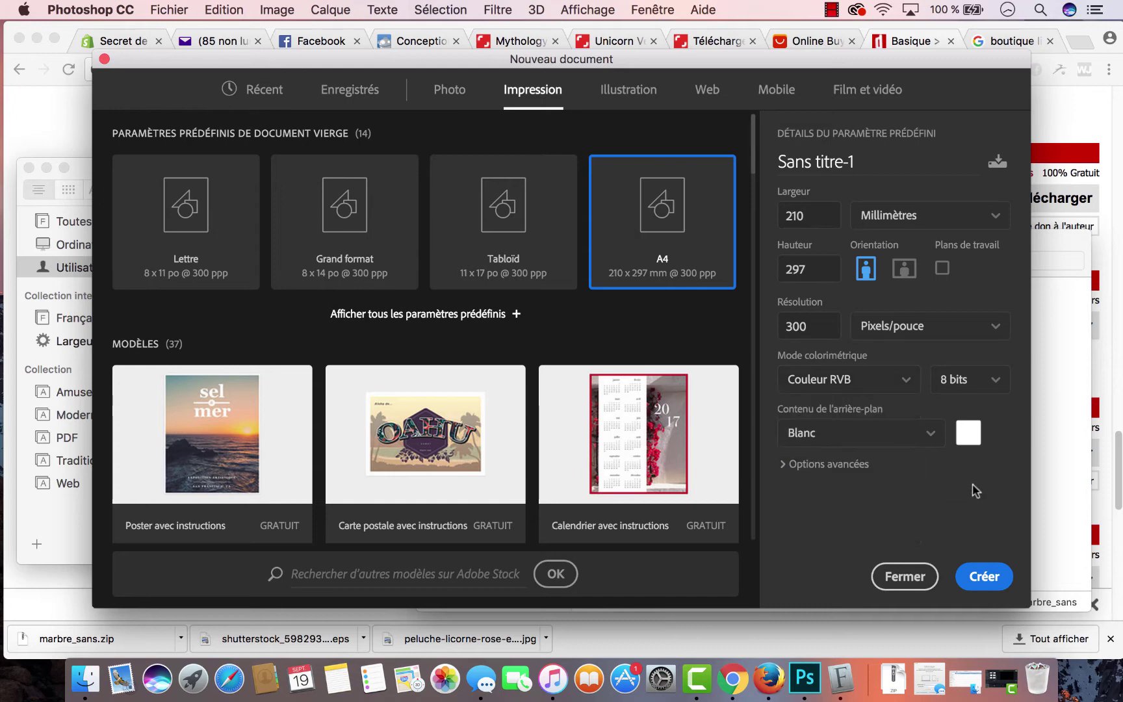
pyautogui.click(985, 578)
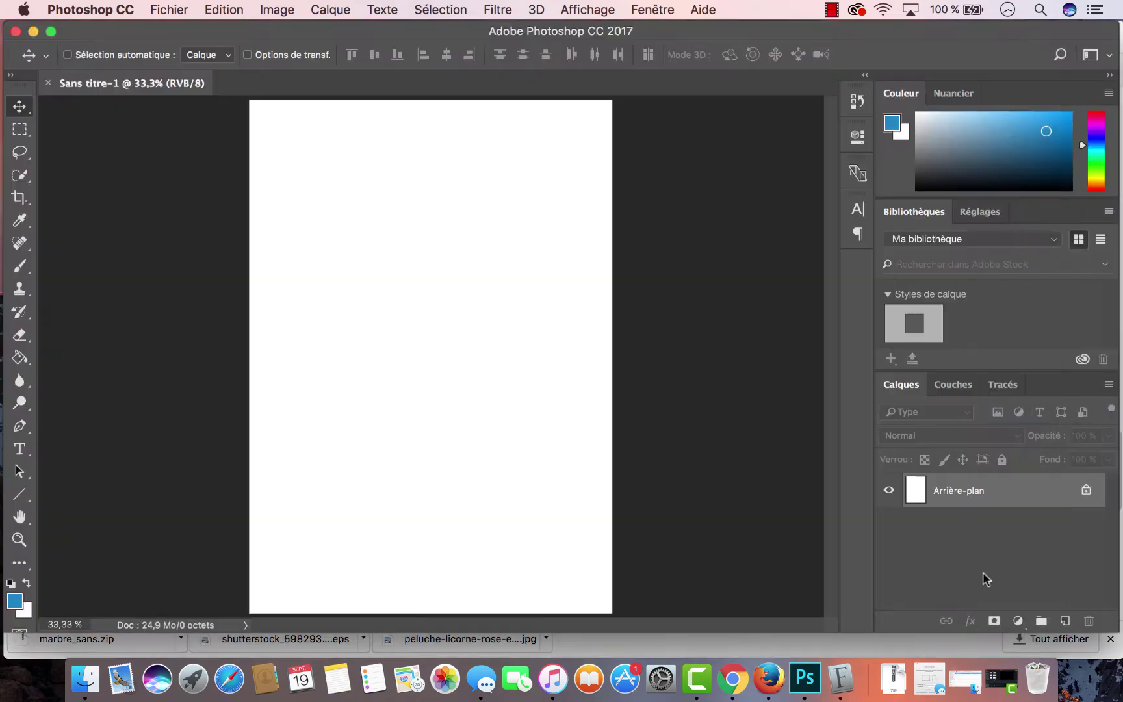
# Start saving the blank document under a new name, logo-secret-licorne.psd, in Photoshop format
pyautogui.click(164, 12)
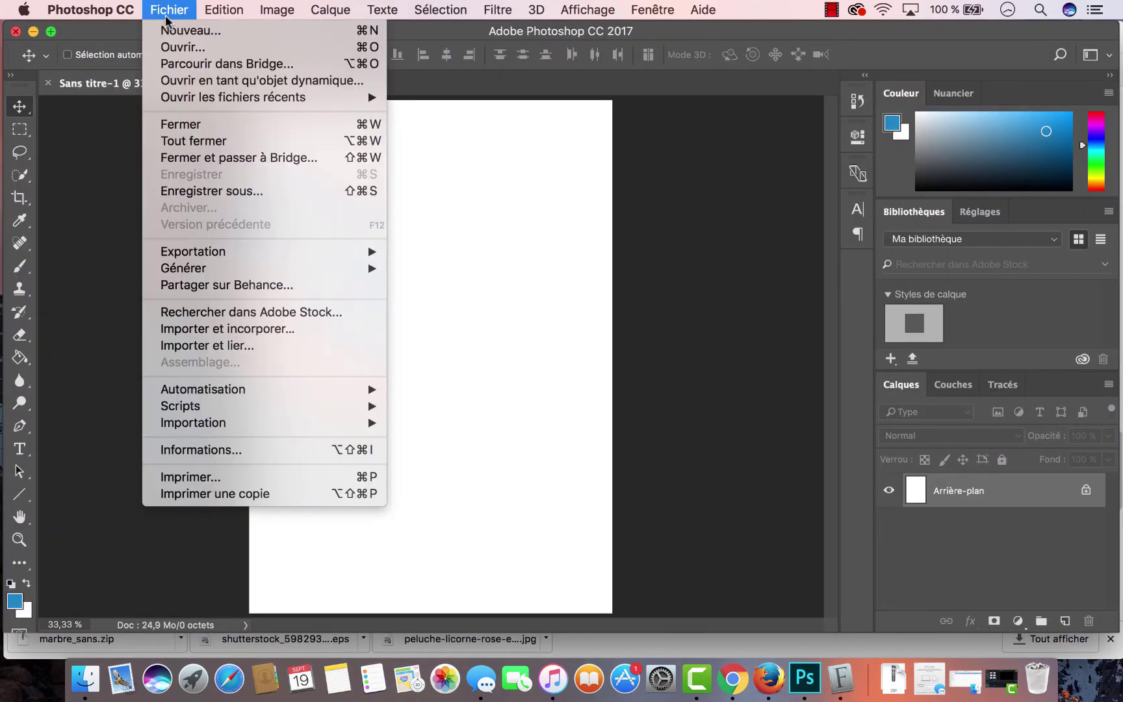
pyautogui.click(256, 190)
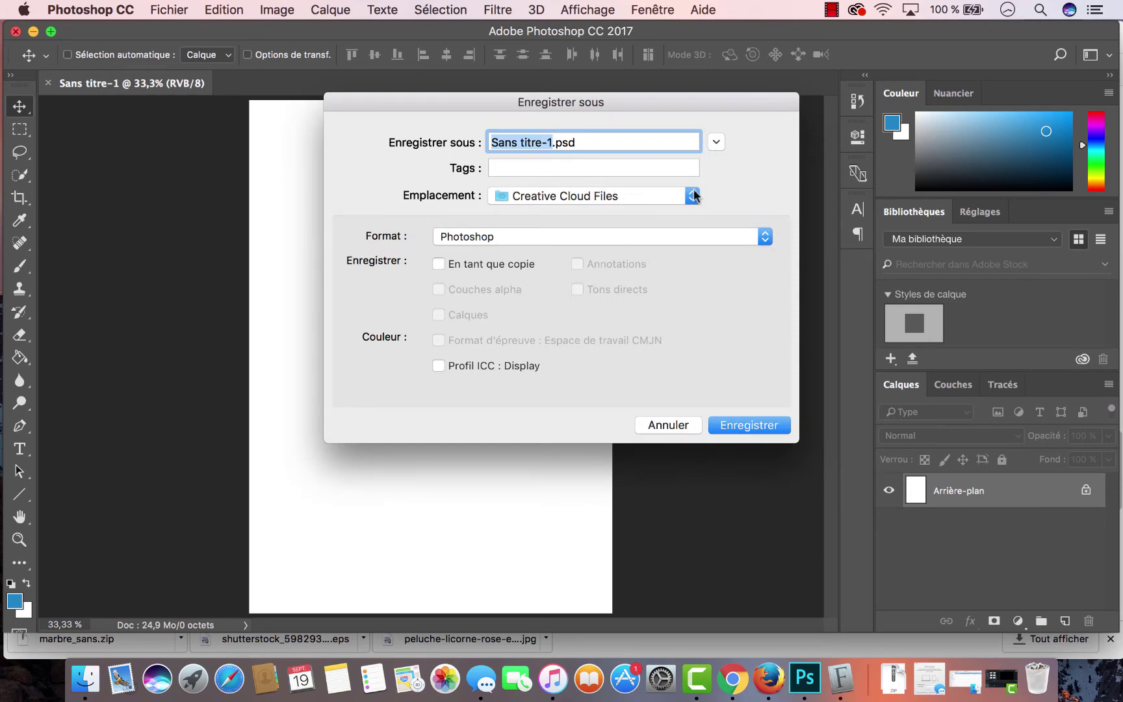
pyautogui.write('logo')
pyautogui.write('-secret')
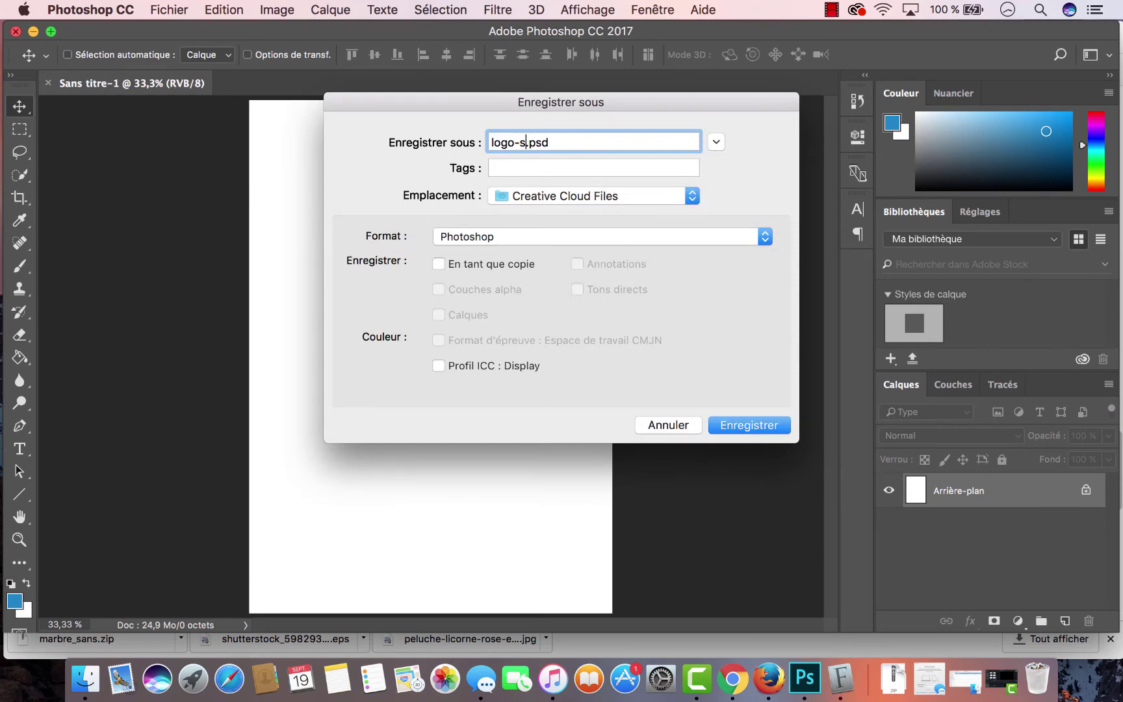
pyautogui.write('-licorne')
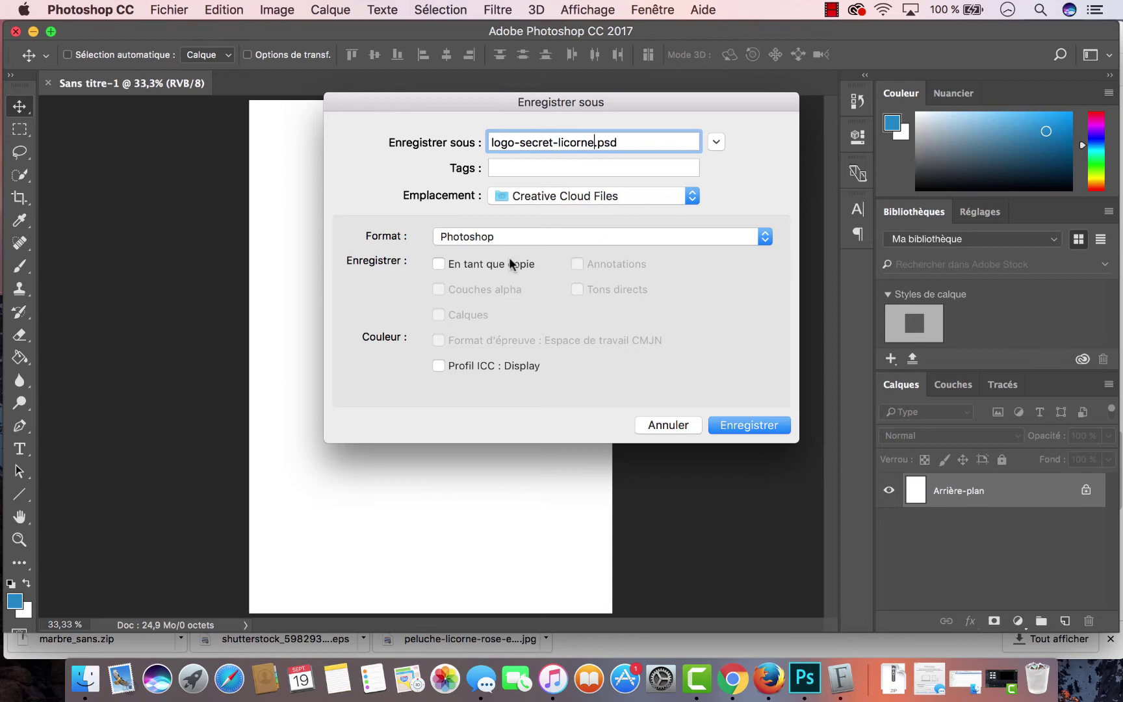
# Choose the Logo folder inside Secret de Licorne on the Bureau as the location and save the file there
pyautogui.click(566, 195)
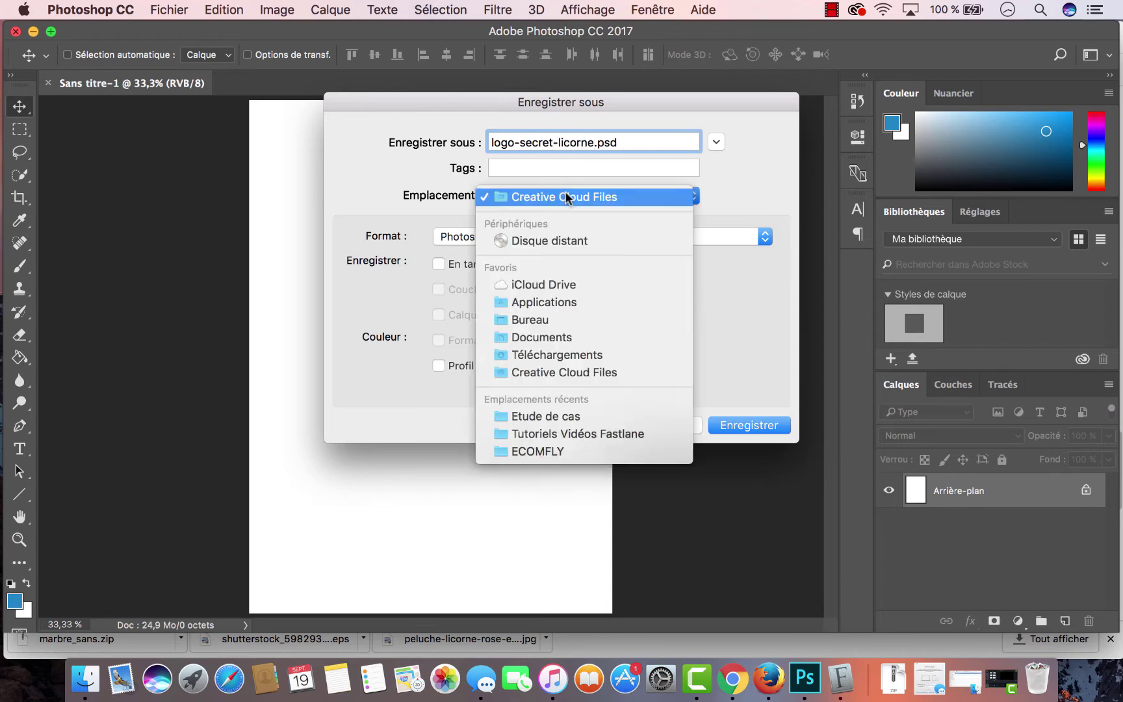
pyautogui.click(547, 319)
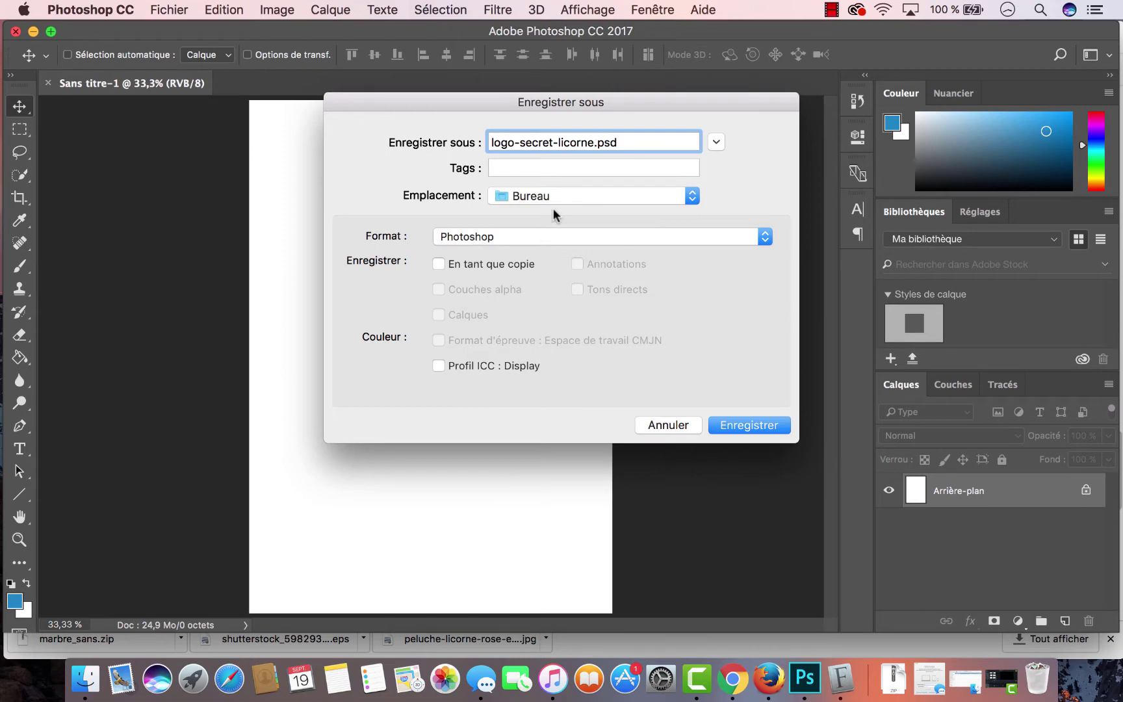
pyautogui.click(556, 194)
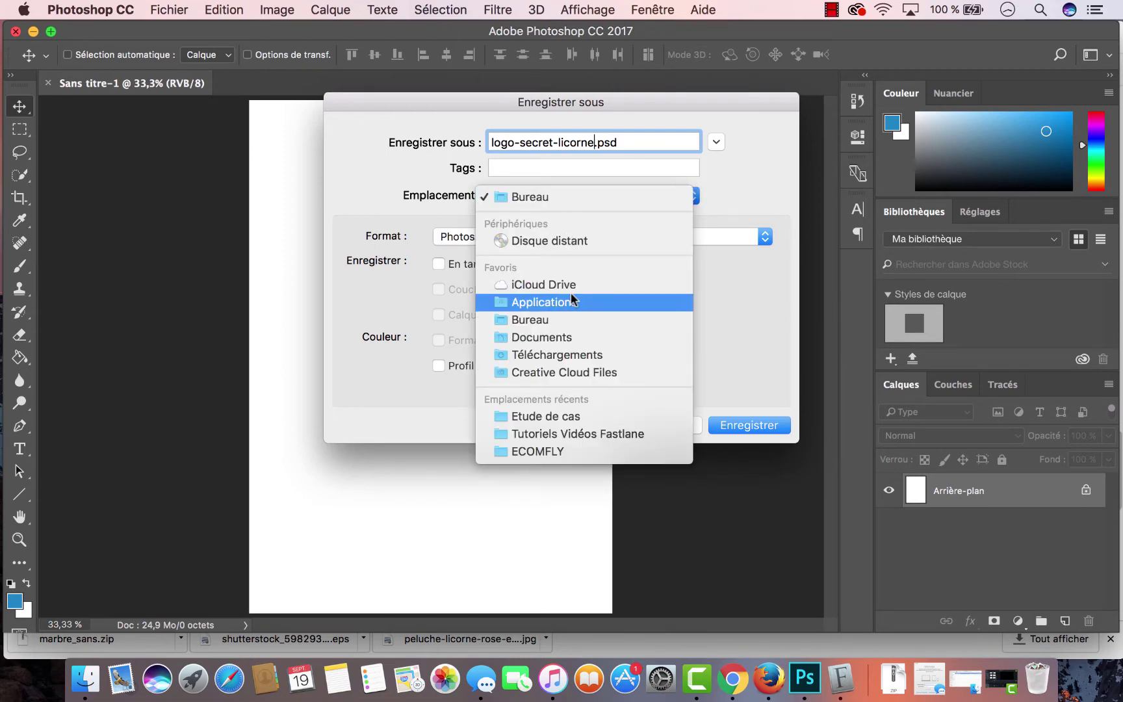
pyautogui.click(720, 333)
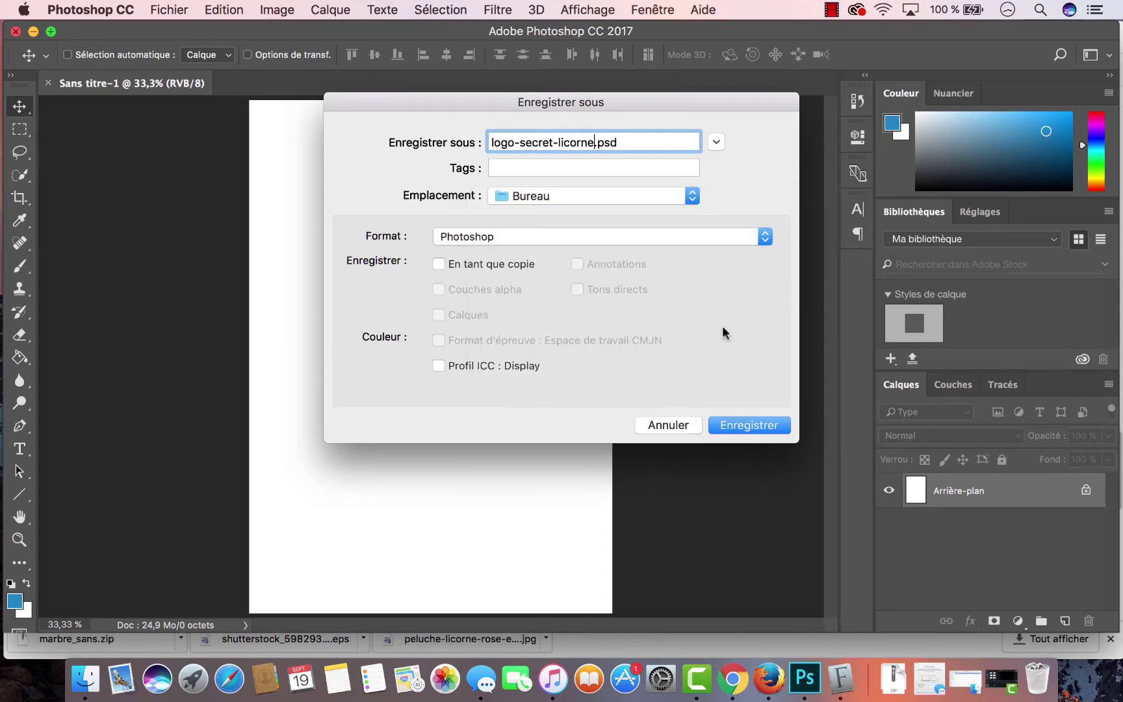
pyautogui.click(716, 142)
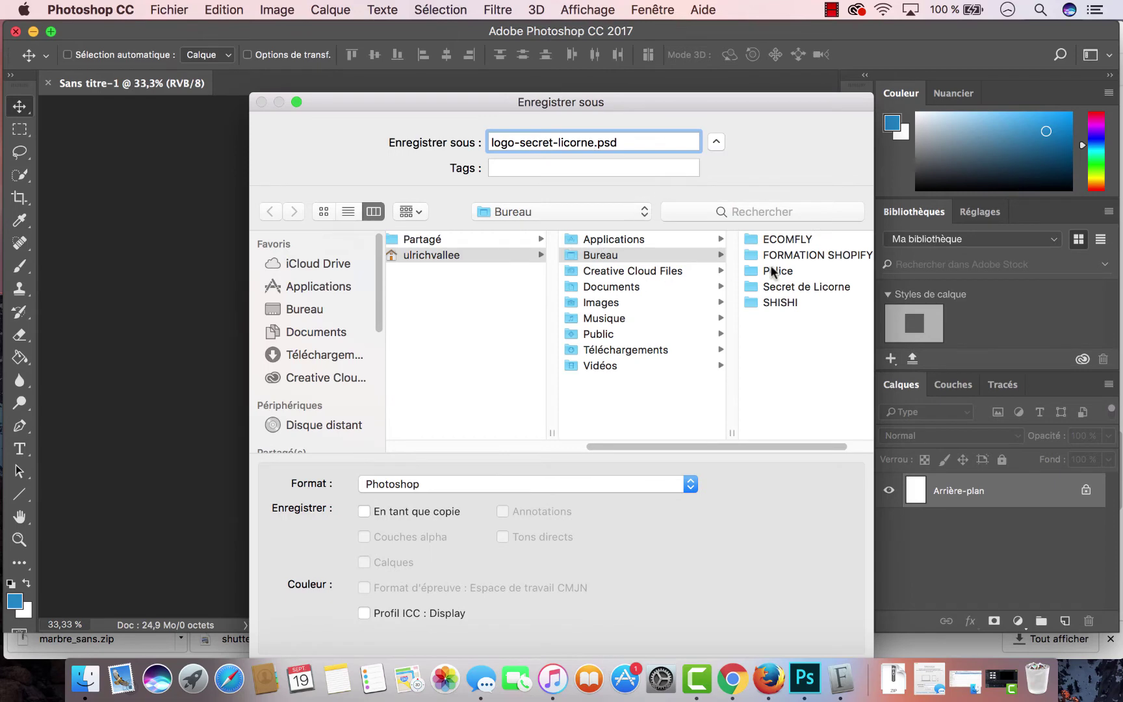
pyautogui.click(770, 289)
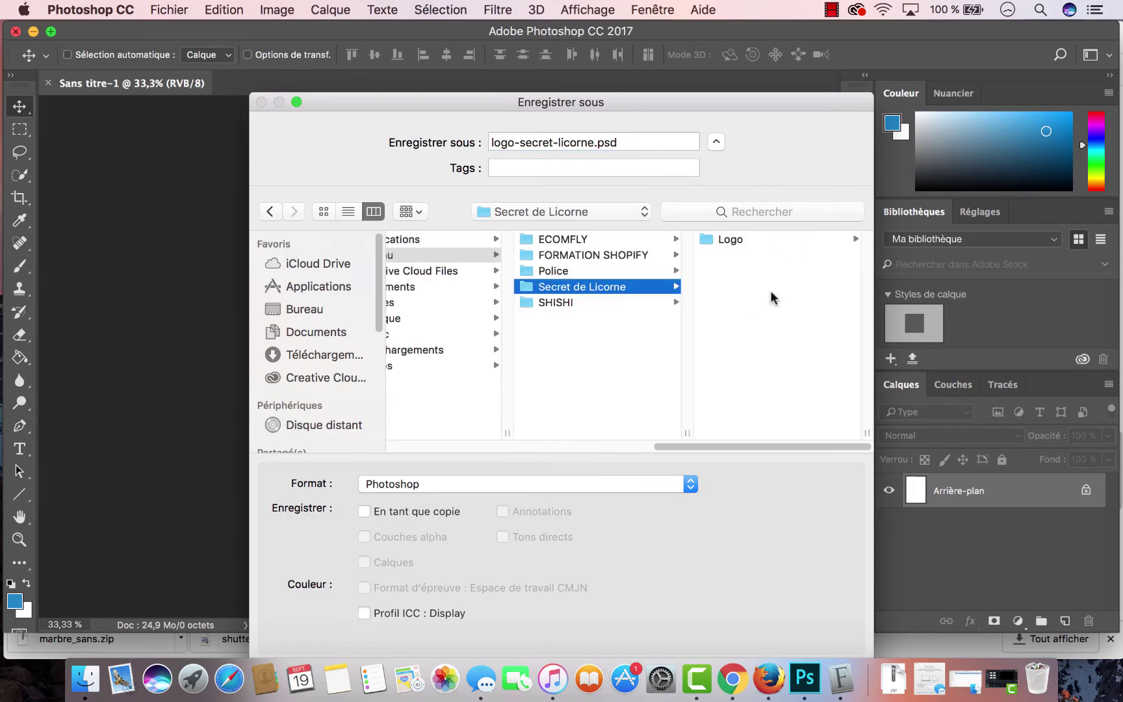
pyautogui.click(748, 245)
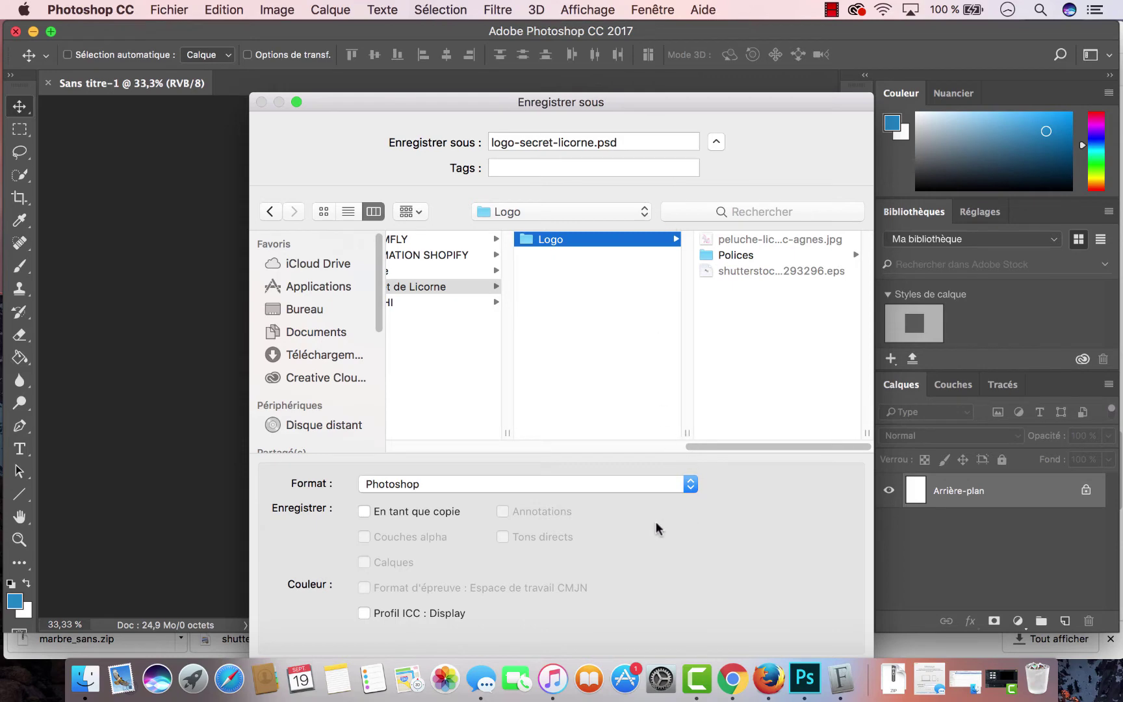
pyautogui.moveTo(716, 105); pyautogui.dragTo(733, 47)
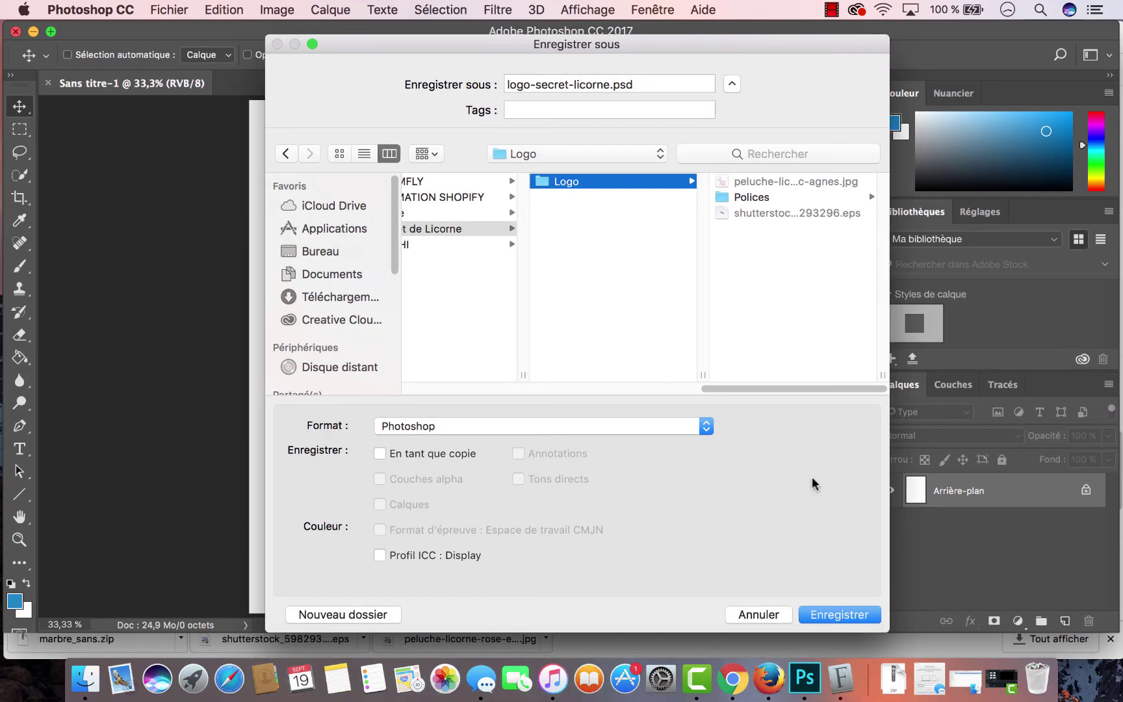
pyautogui.click(811, 616)
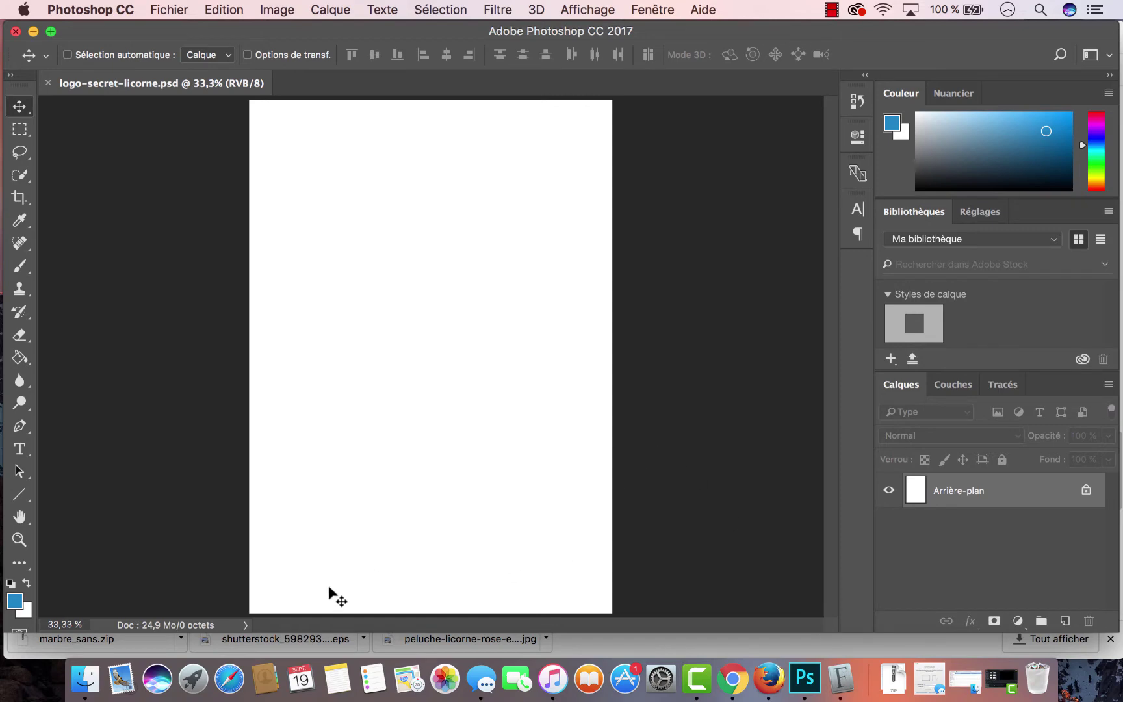
# Switch to Finder, go back to the Logo folder, and place peluche-licorne-rose-et-blanc-agnes.jpg in the logo document at its default size
pyautogui.click(91, 678)
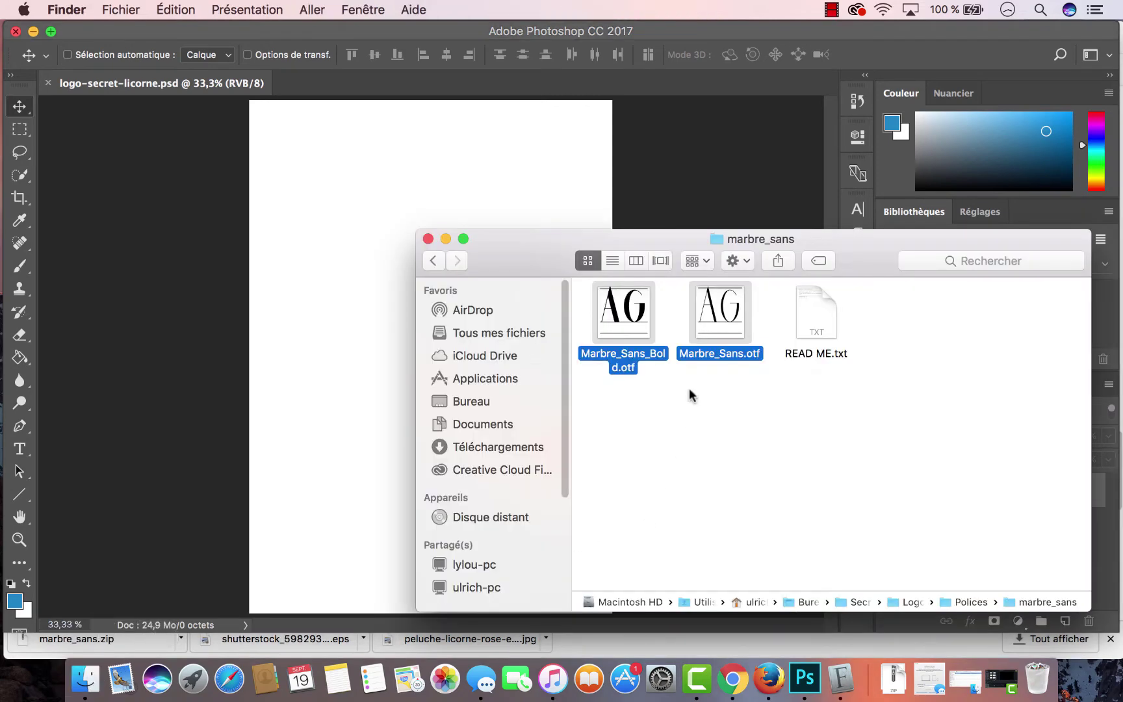
pyautogui.click(436, 260)
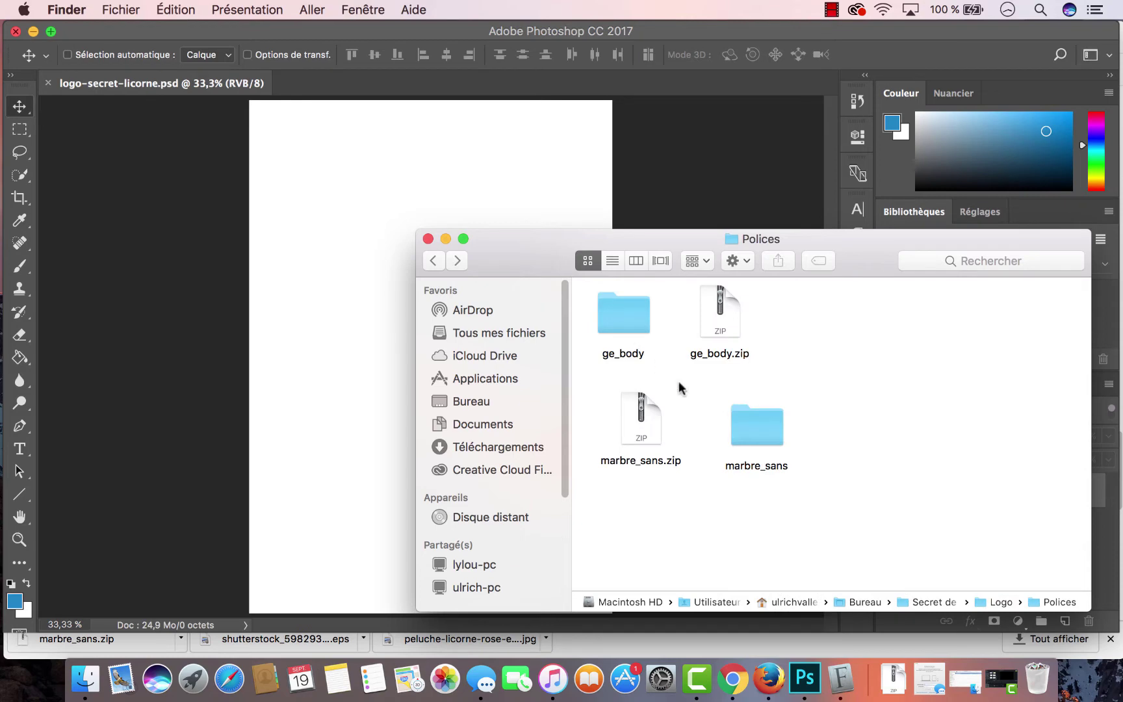
pyautogui.click(434, 261)
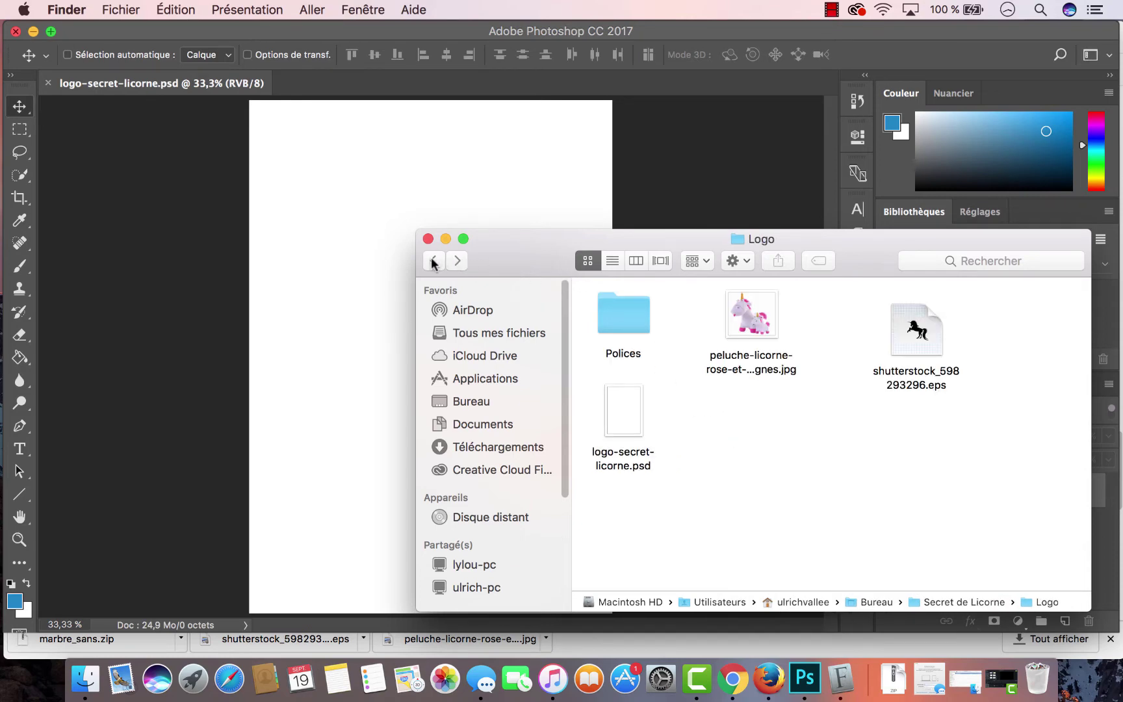
pyautogui.click(749, 327)
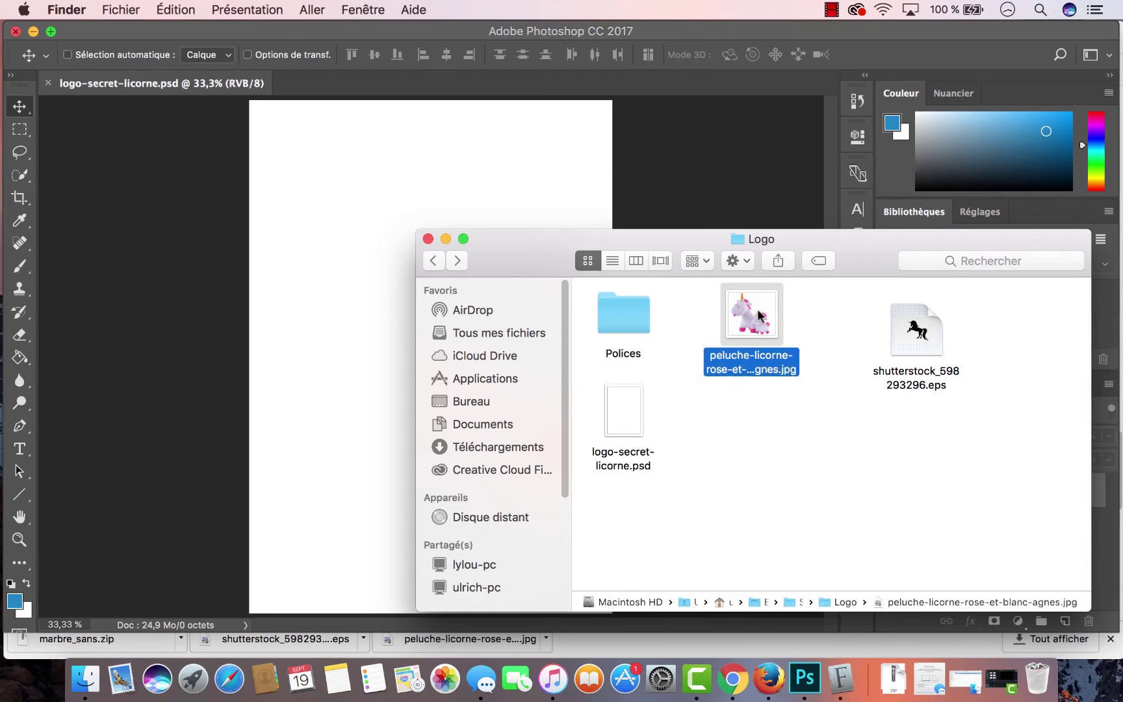
pyautogui.click(934, 337)
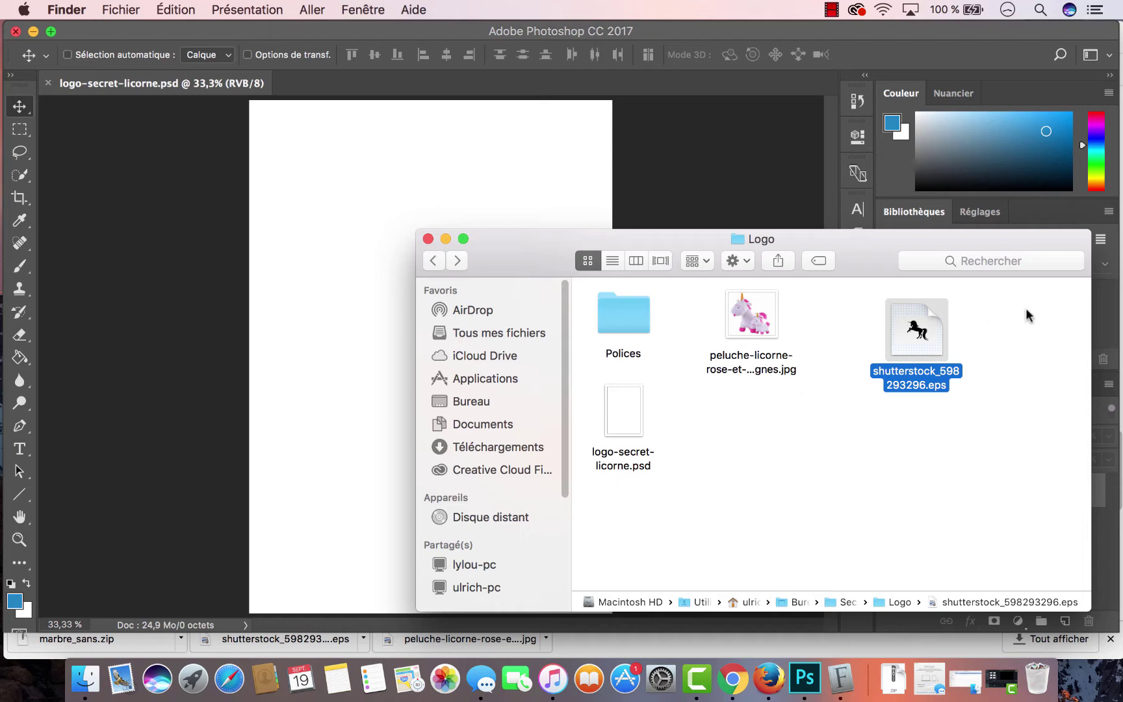
pyautogui.click(756, 325)
pyautogui.moveTo(756, 325); pyautogui.dragTo(521, 161)
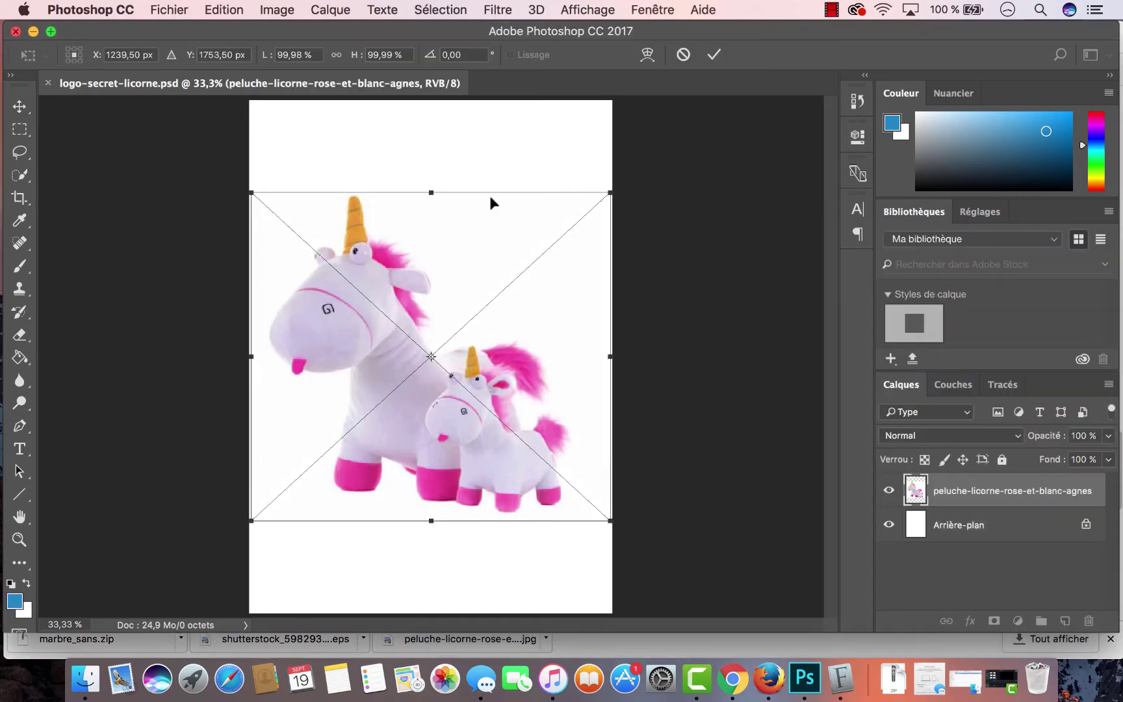
pyautogui.press('Return')
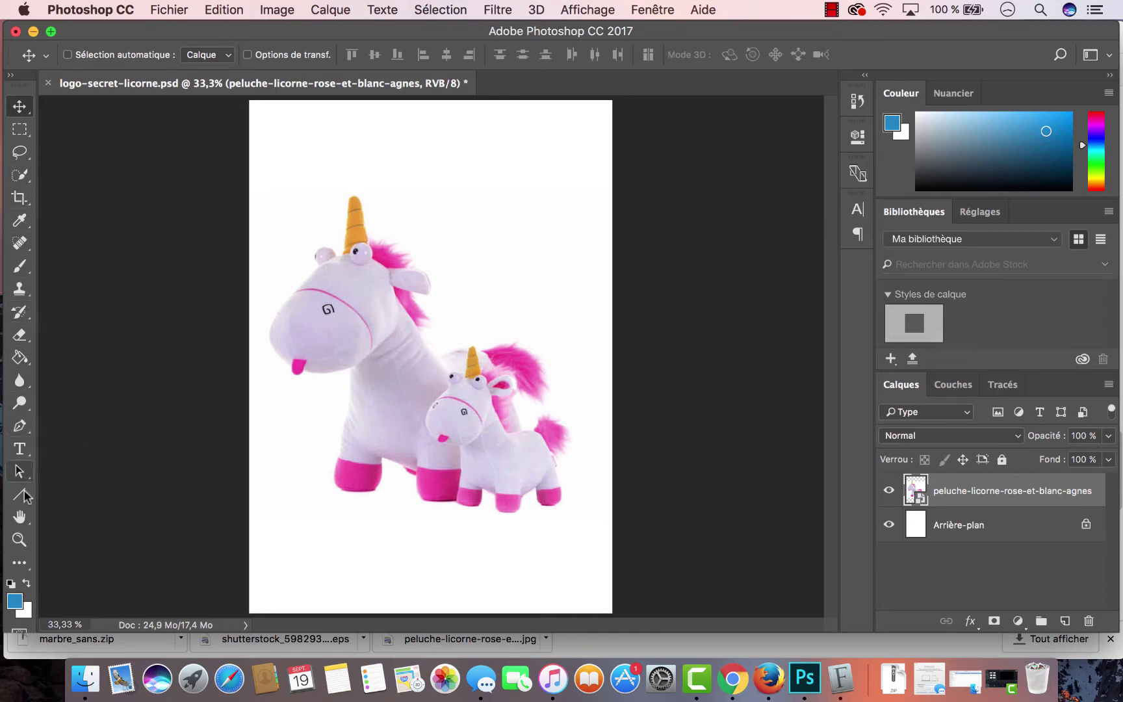
# Sample the pink of the large plush unicorn's hoof, inspect its hex code, and hide the plush image layer
pyautogui.click(20, 220)
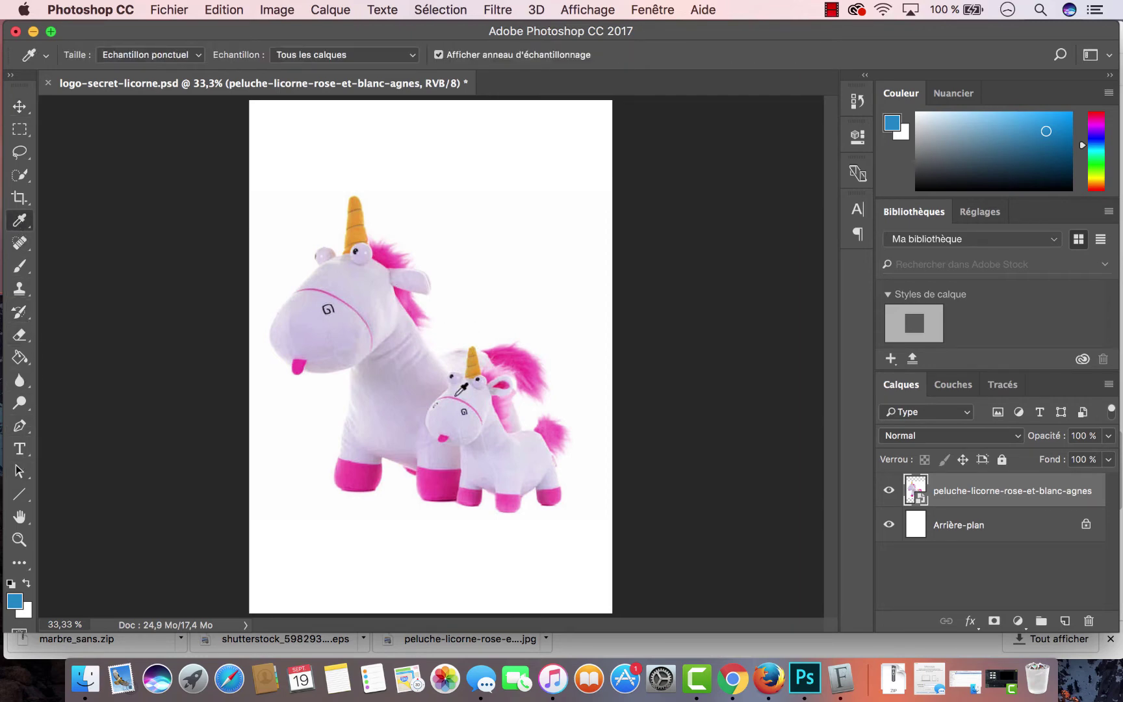
pyautogui.click(368, 475)
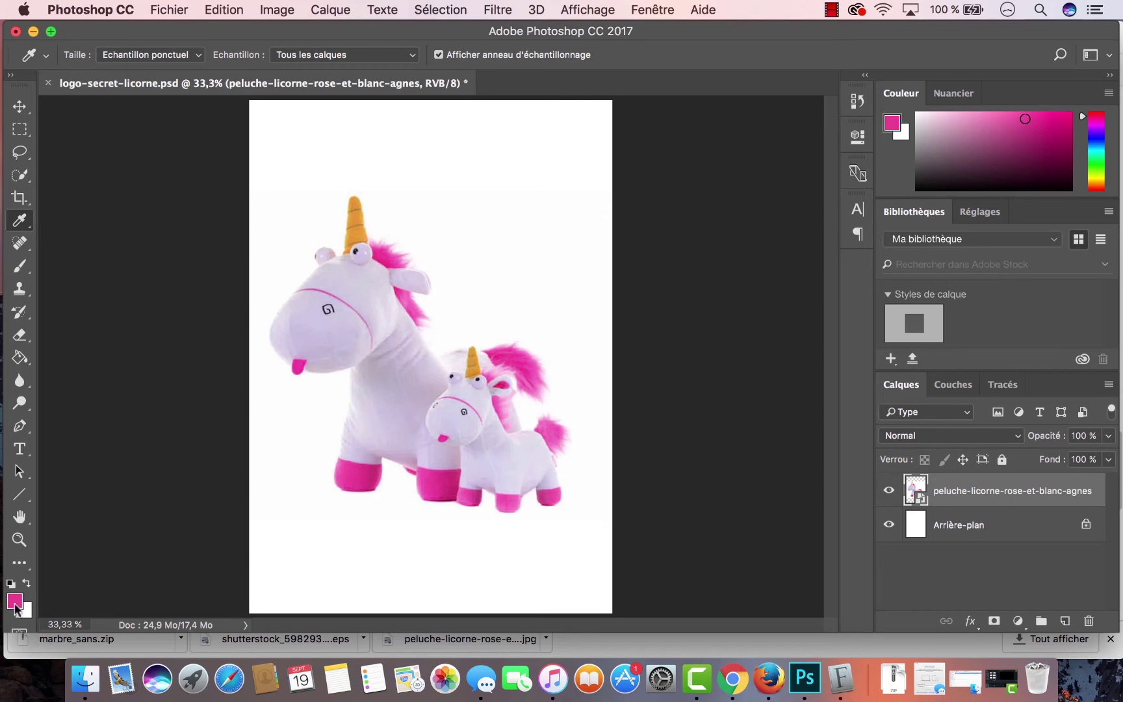
pyautogui.click(21, 596)
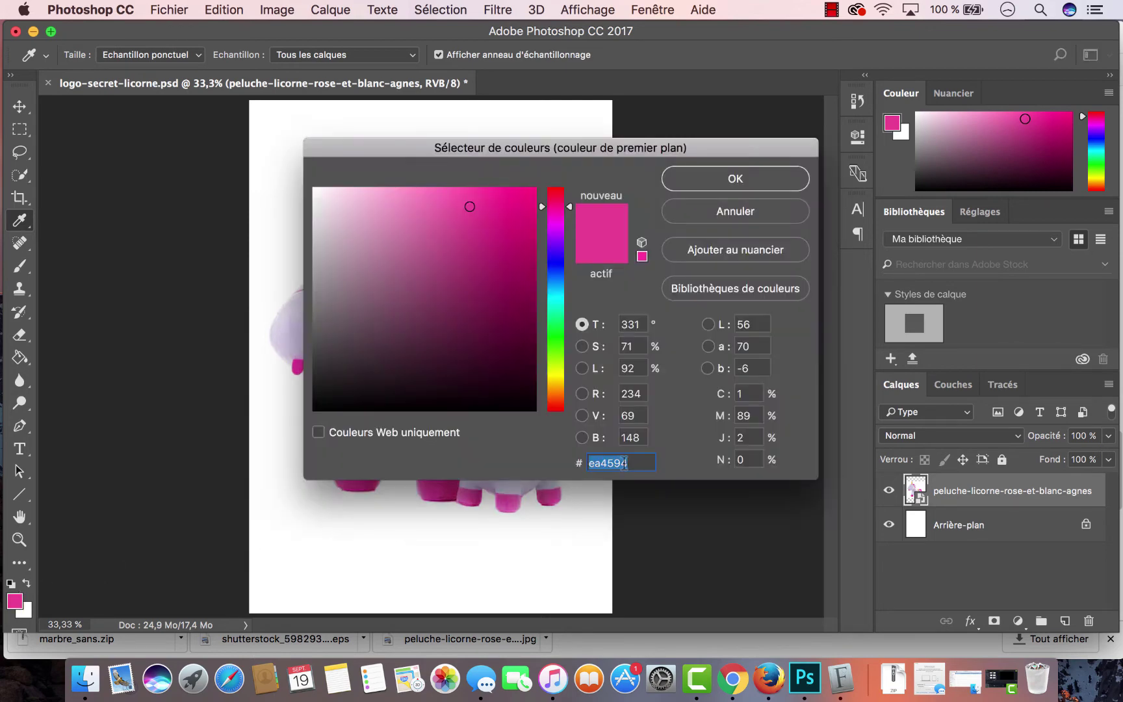
pyautogui.click(747, 207)
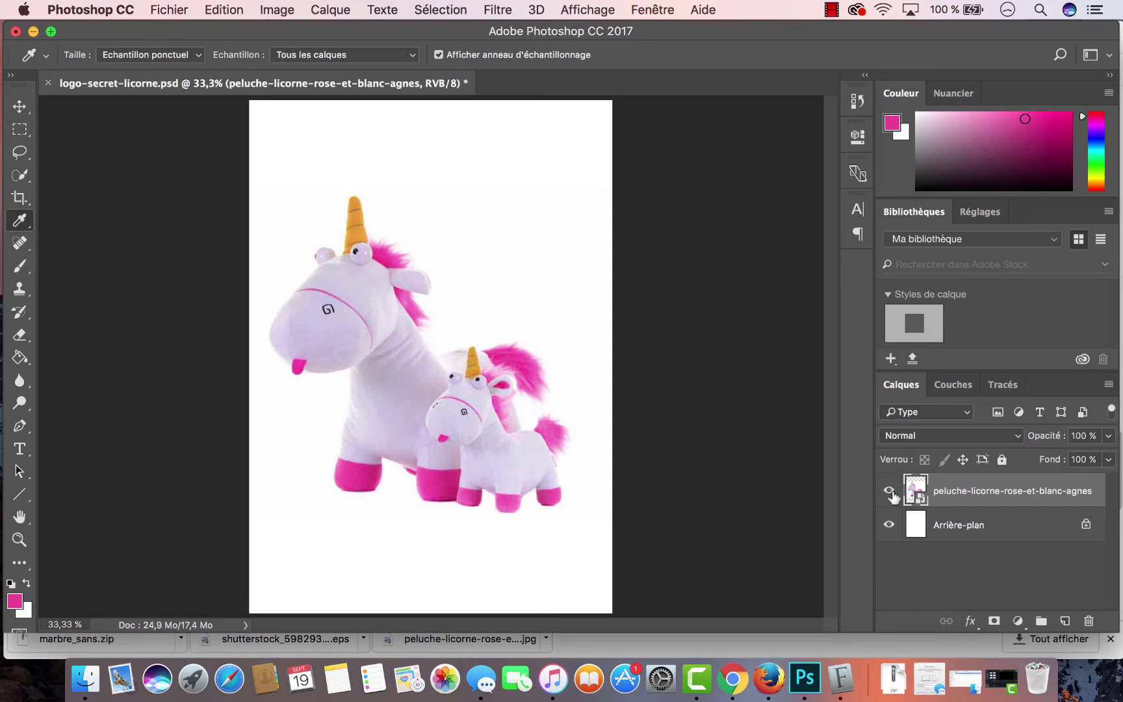
pyautogui.click(889, 497)
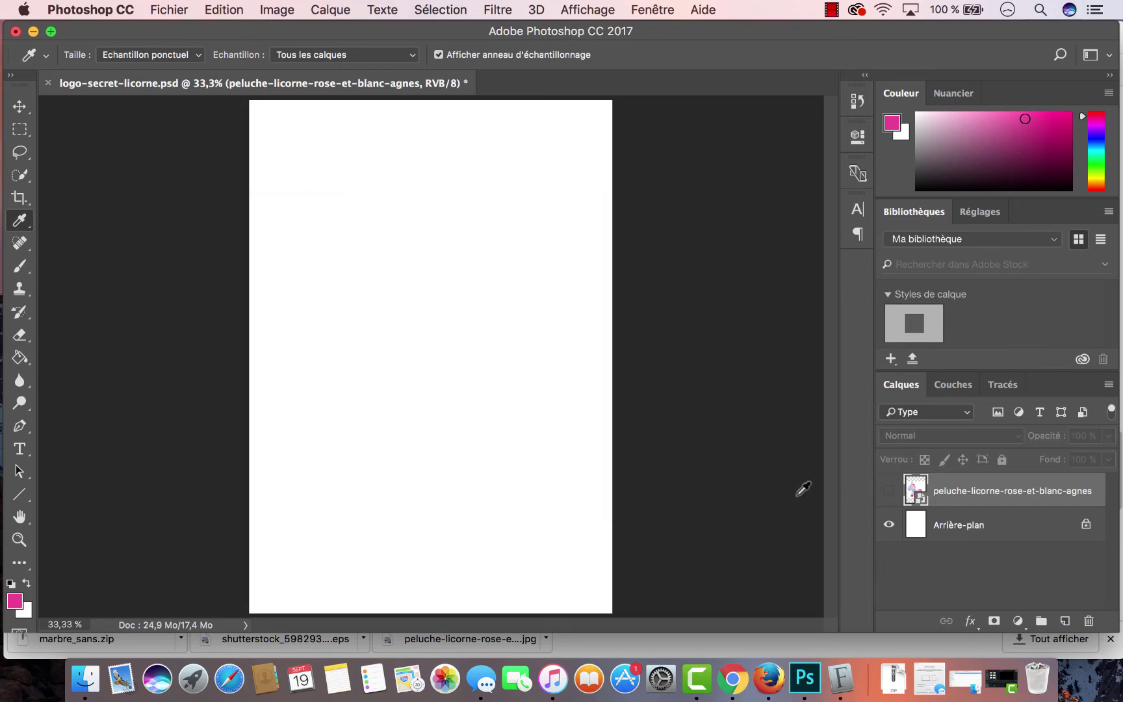
# Try placing shutterstock_598293296.eps in the logo document scaled to about 35 %, and delete the placed layer
pyautogui.click(94, 684)
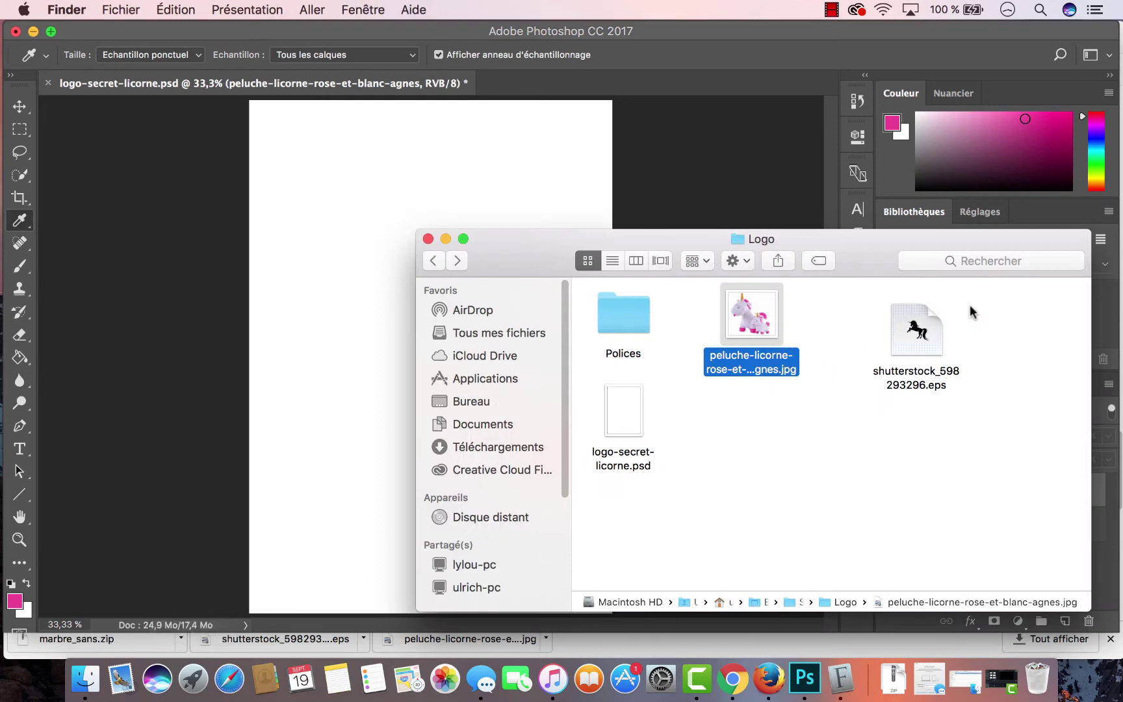
pyautogui.moveTo(937, 341); pyautogui.dragTo(447, 138)
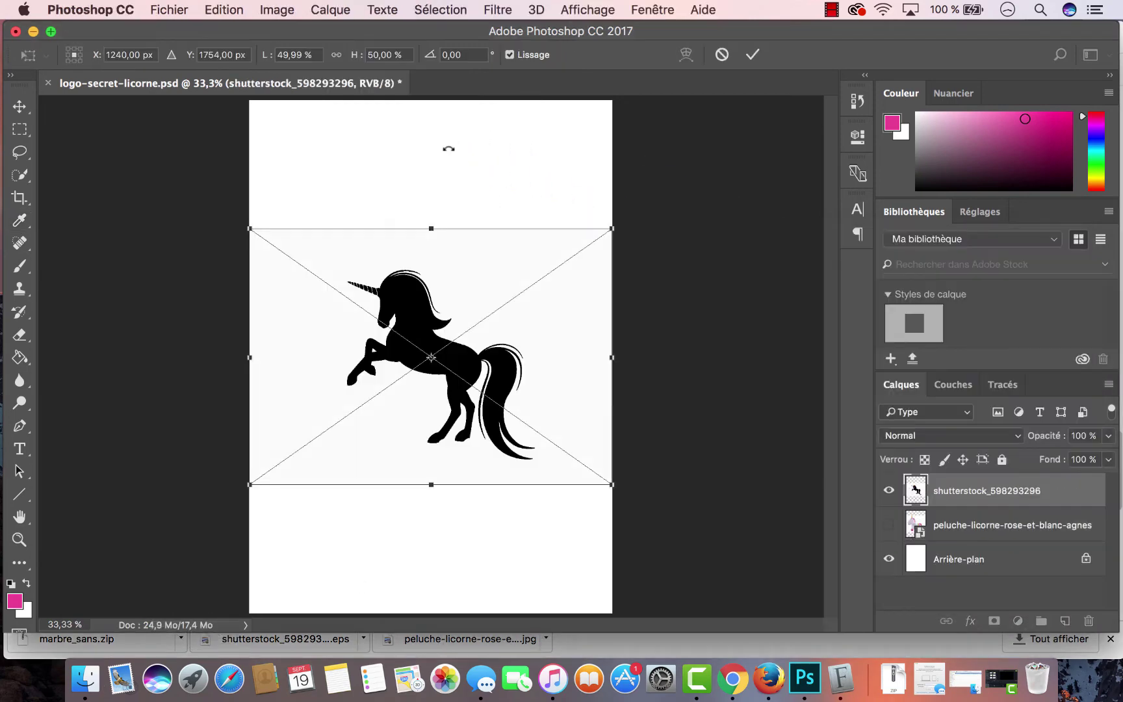
pyautogui.moveTo(257, 224); pyautogui.dragTo(160, 164)
pyautogui.moveTo(613, 484); pyautogui.dragTo(523, 421)
pyautogui.moveTo(495, 367); pyautogui.dragTo(449, 387)
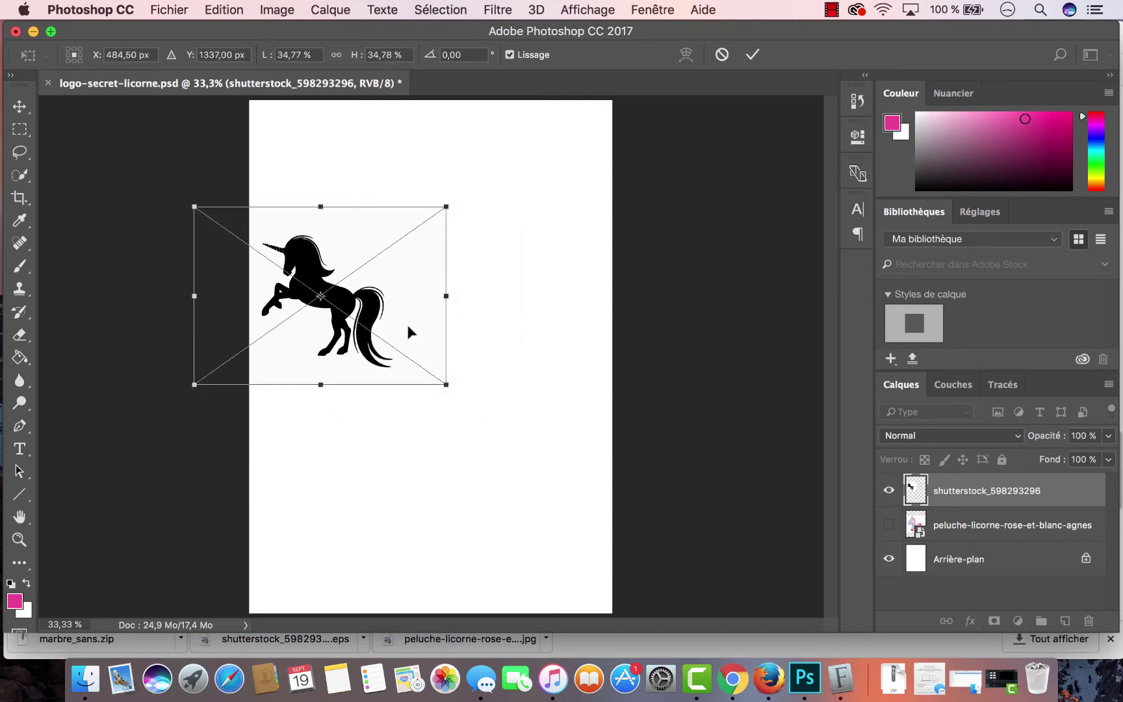
pyautogui.moveTo(408, 326); pyautogui.dragTo(450, 390)
pyautogui.press('Return')
pyautogui.press('i')
pyautogui.click(455, 388)
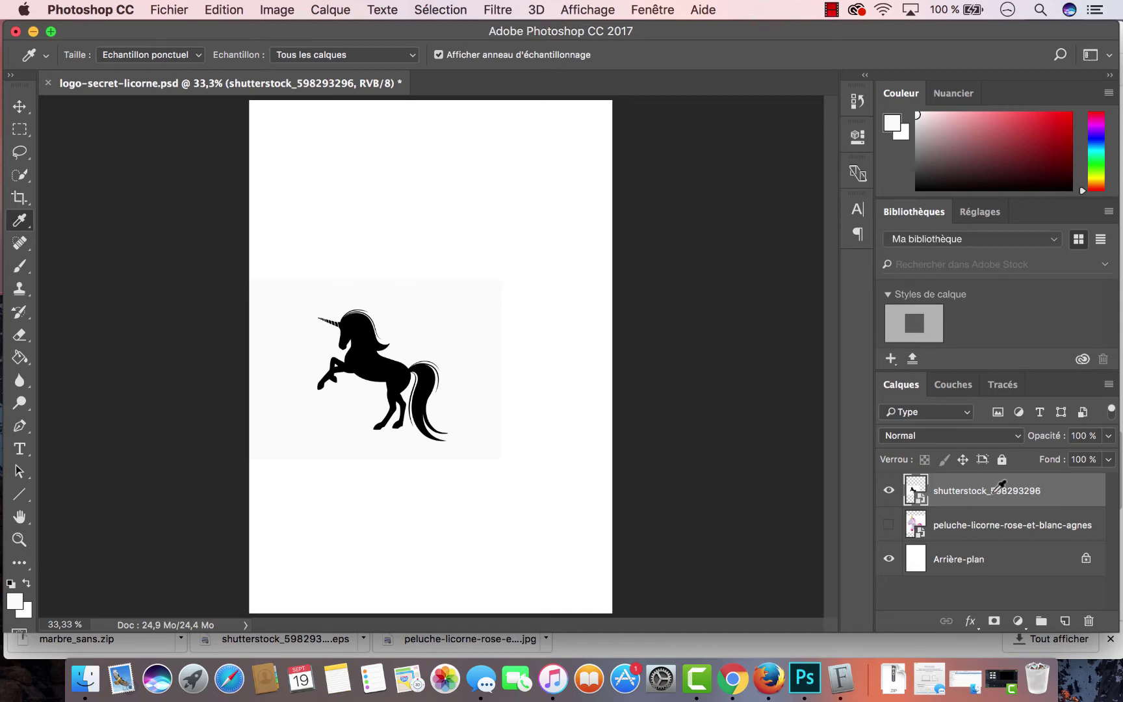
pyautogui.press('BackSpace')
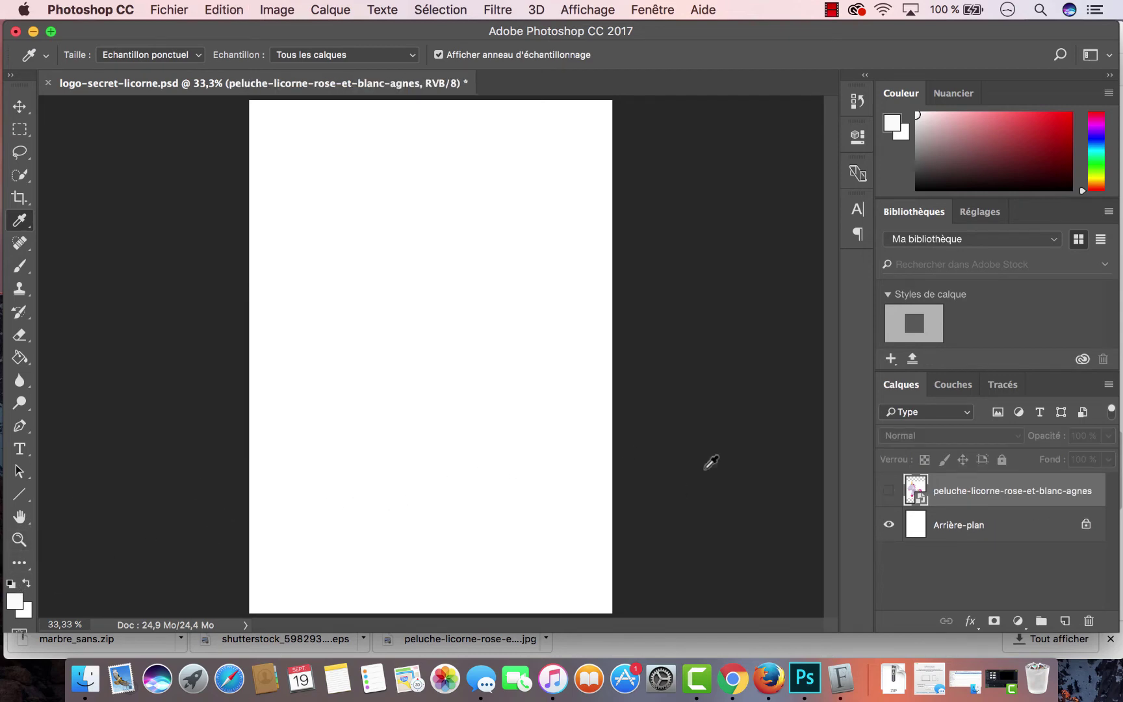
# Show the history, try placing the EPS unicorn again at about half its placed size, and undo the import
pyautogui.click(857, 101)
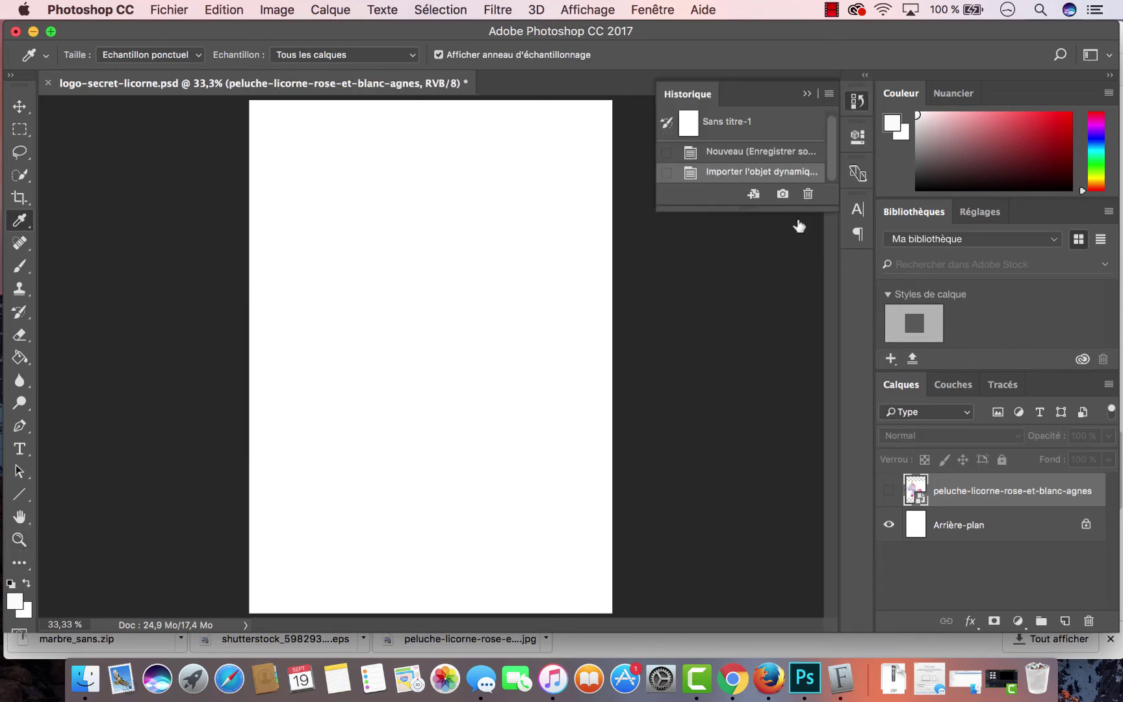
pyautogui.scroll(-1, 793, 170)
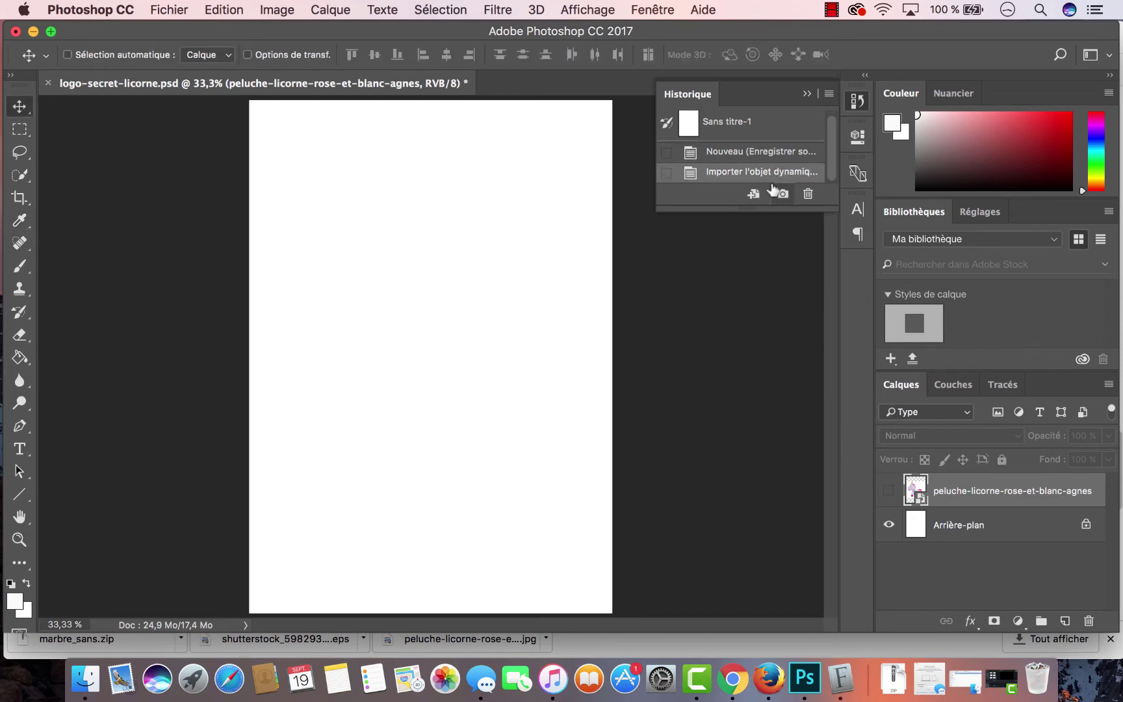
pyautogui.click(85, 679)
pyautogui.moveTo(916, 334); pyautogui.dragTo(369, 242)
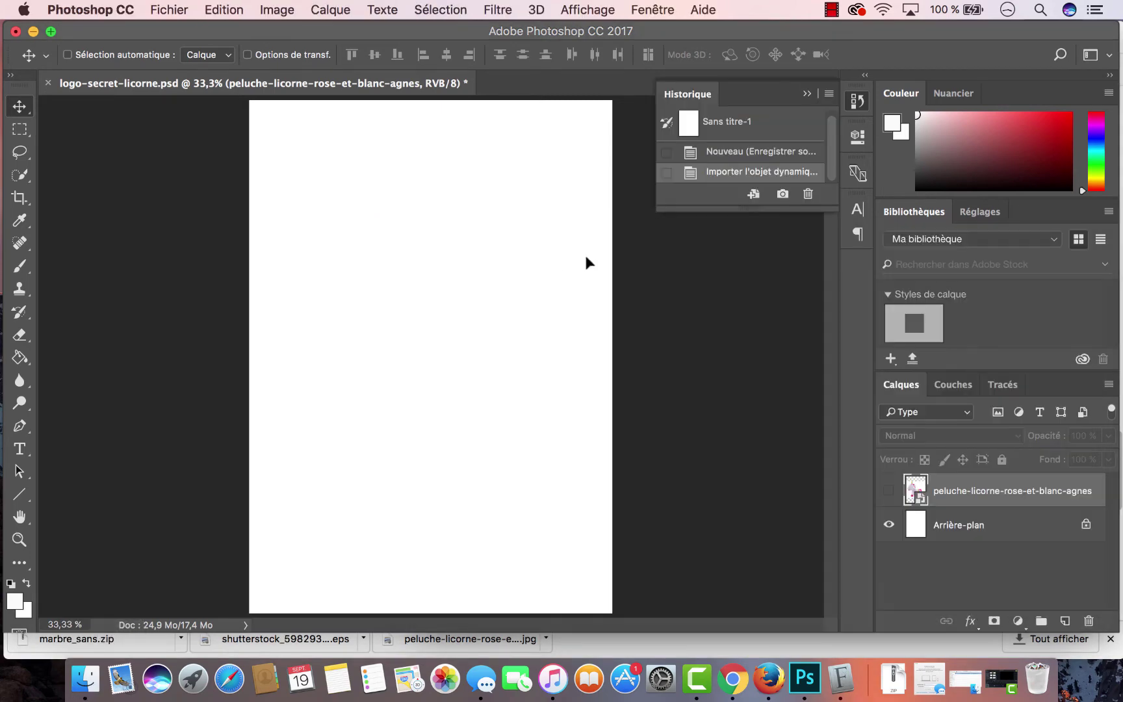
pyautogui.moveTo(608, 482); pyautogui.dragTo(431, 362)
pyautogui.press('Return')
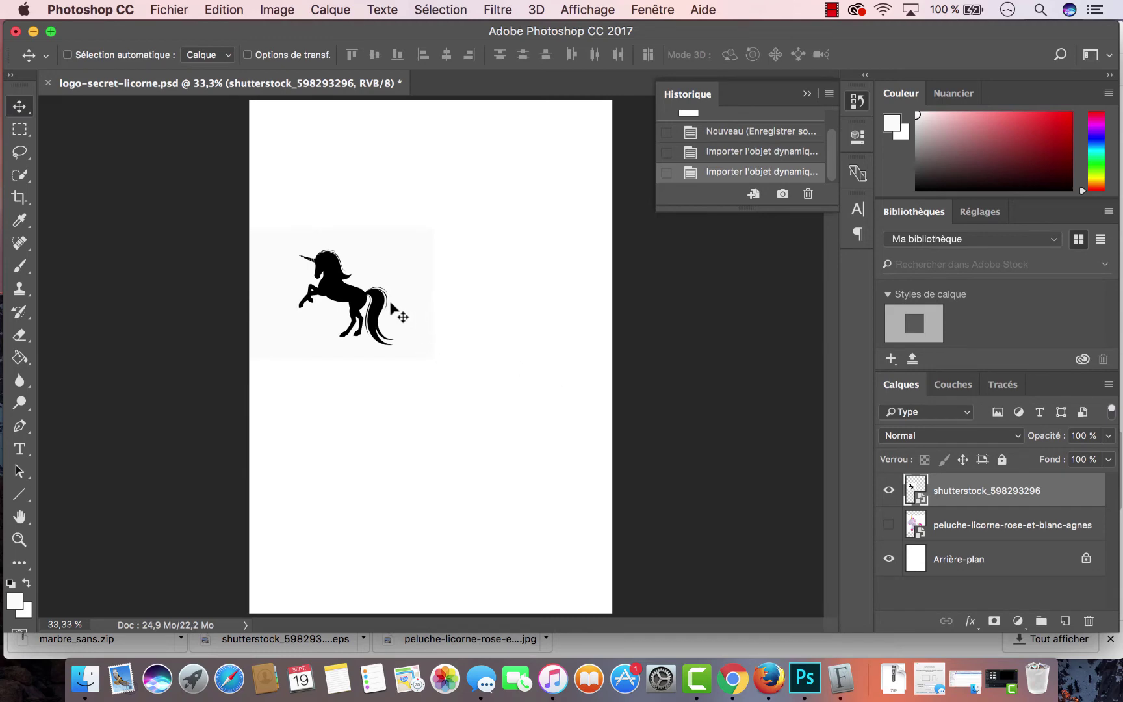
pyautogui.press('super+z')
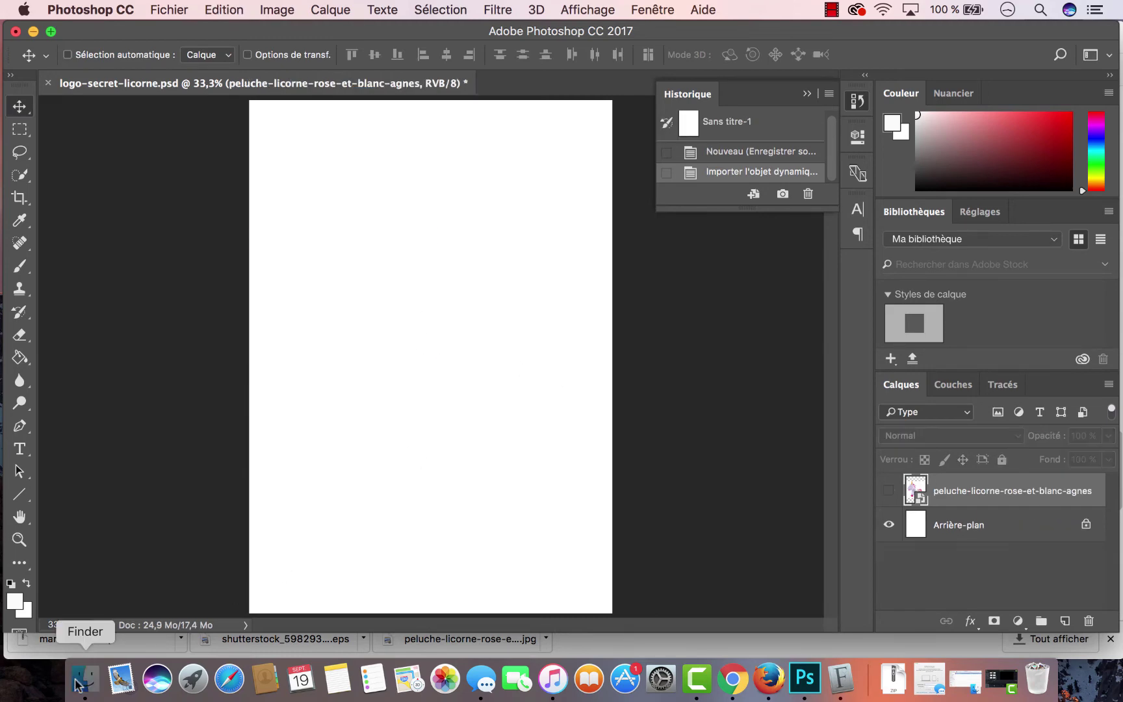
# Open shutterstock_598293296.eps as a separate document, erase the light background around the unicorn using the Magic Wand, and deselect
pyautogui.click(78, 684)
pyautogui.moveTo(898, 336); pyautogui.dragTo(712, 75)
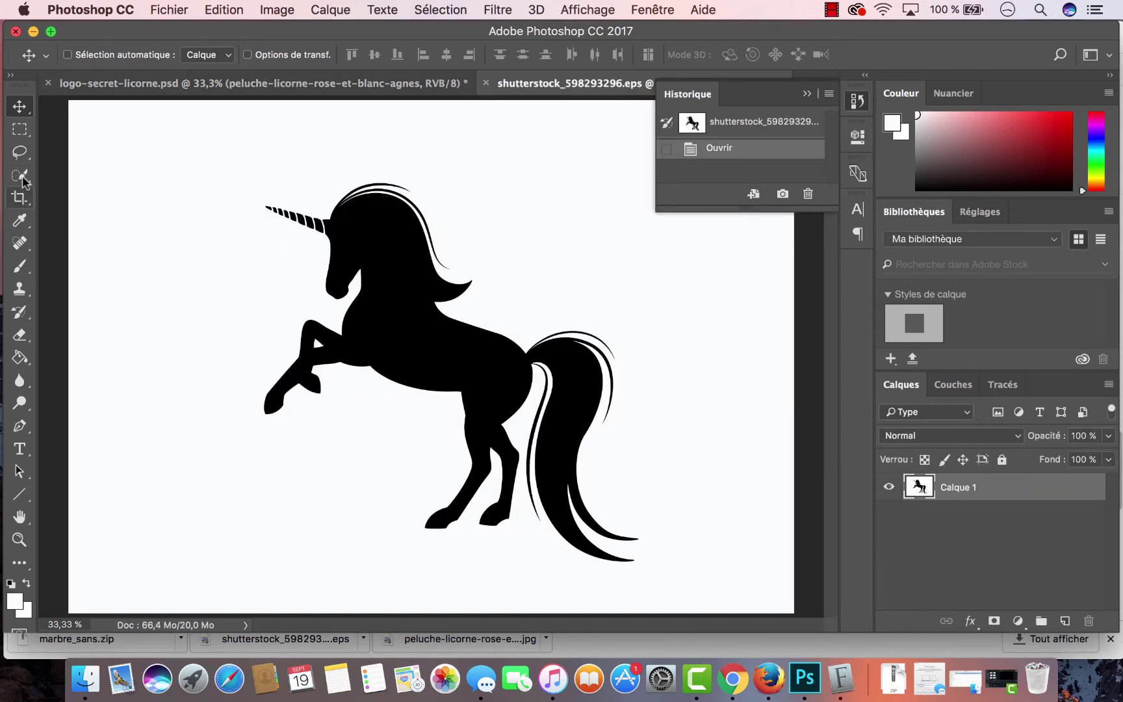
pyautogui.click(22, 178)
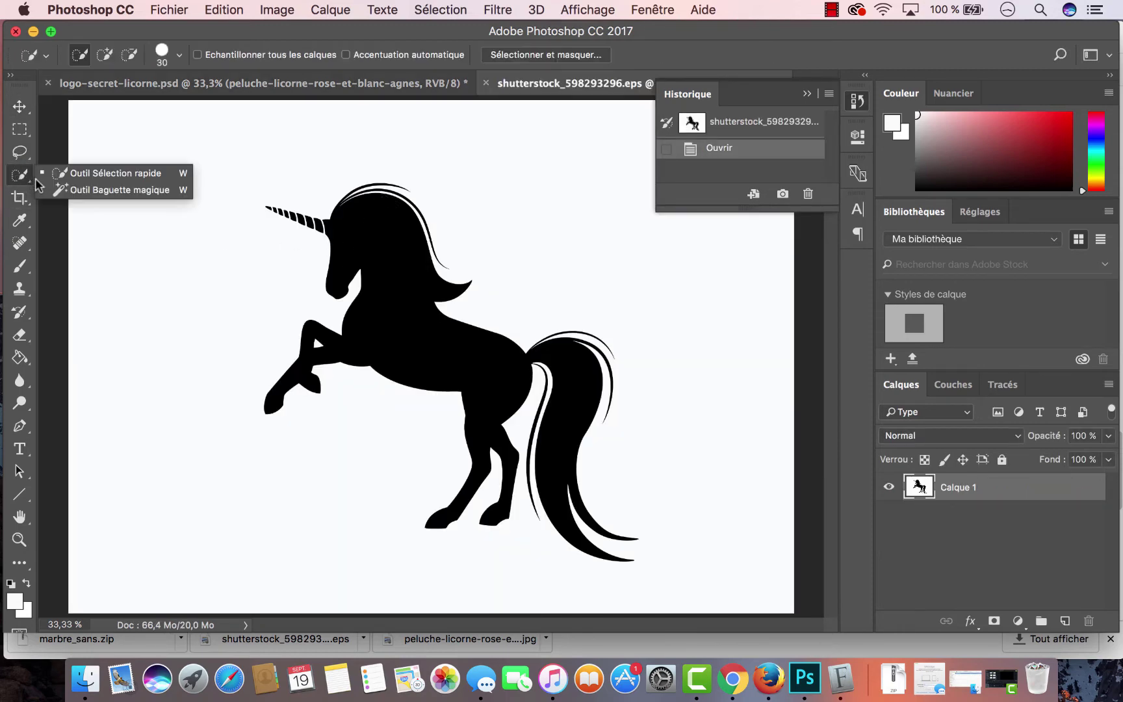
pyautogui.click(89, 189)
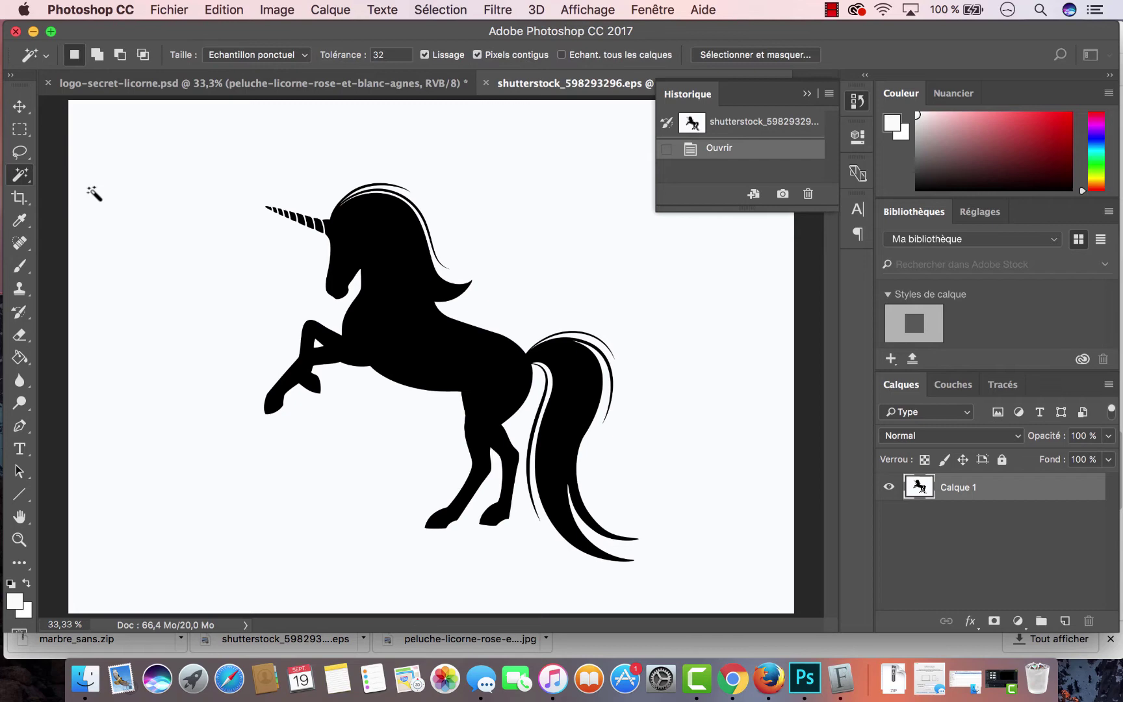
pyautogui.click(248, 153)
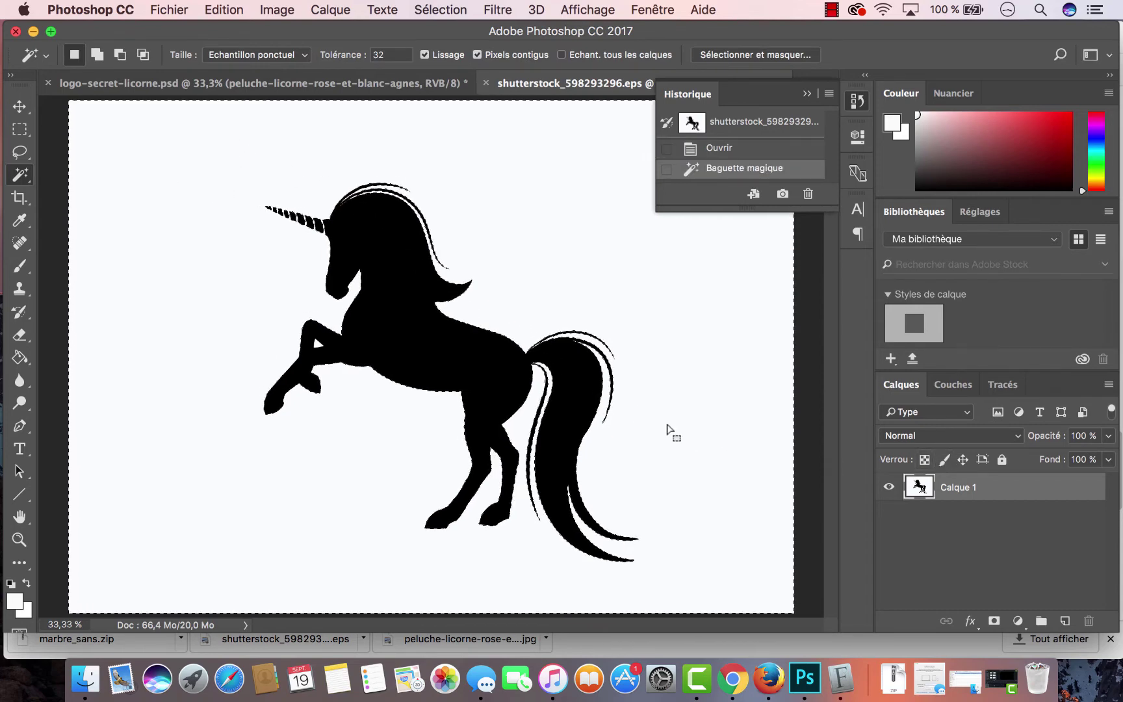
pyautogui.press('Delete')
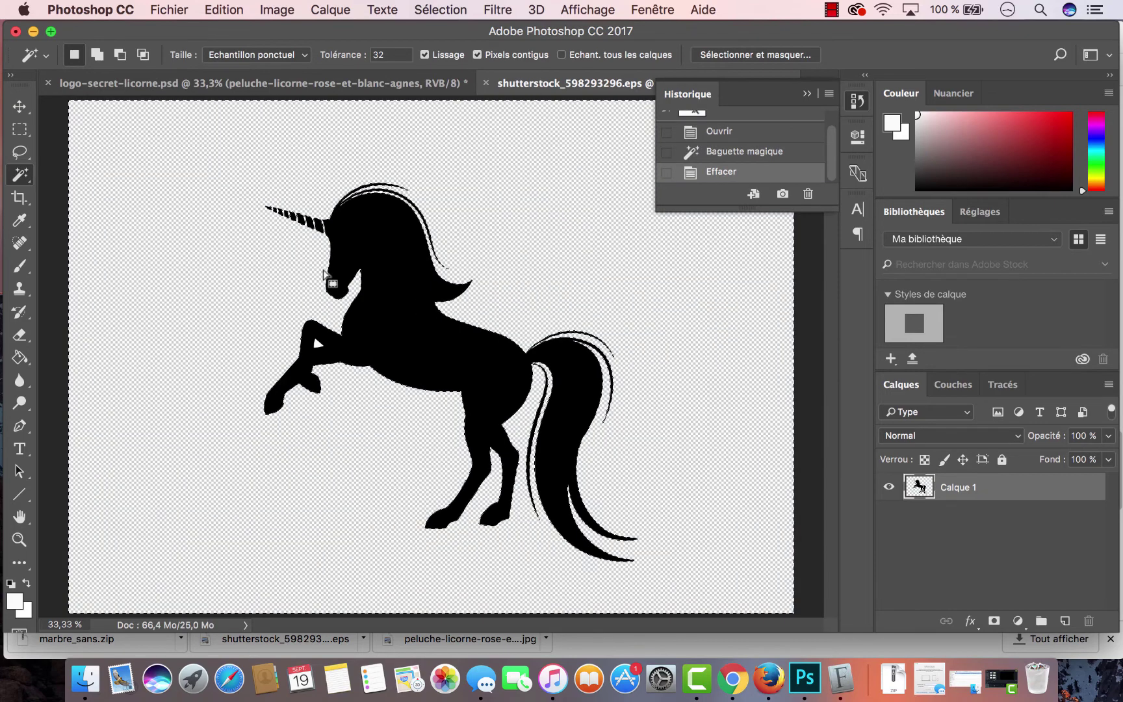
pyautogui.click(20, 108)
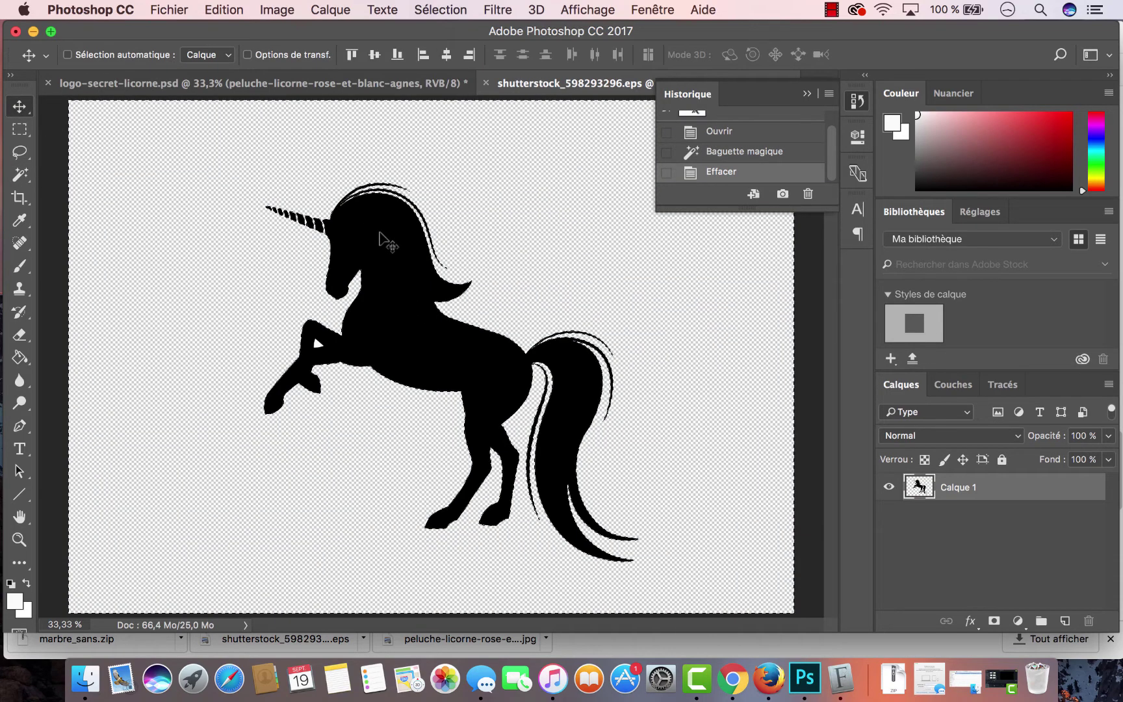
pyautogui.press('super+d')
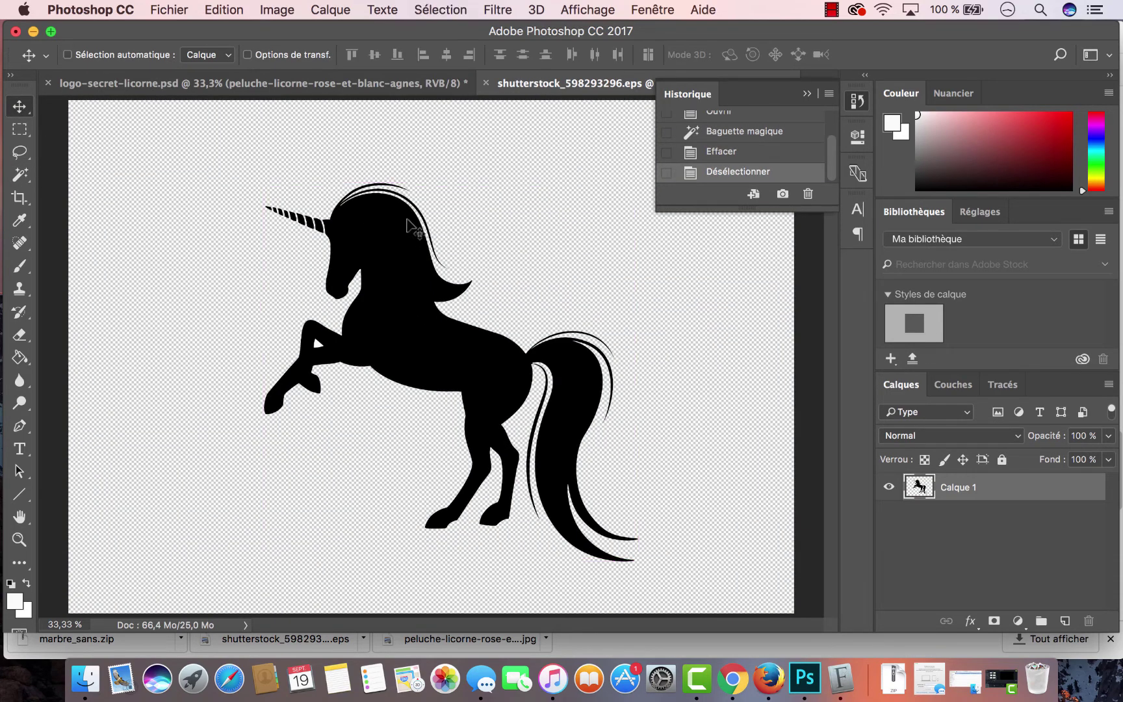
# Copy the cut-out unicorn into logo-secret-licorne.psd, scale it to about 63 %, and position it in the page's upper left area
pyautogui.moveTo(347, 177); pyautogui.dragTo(267, 99)
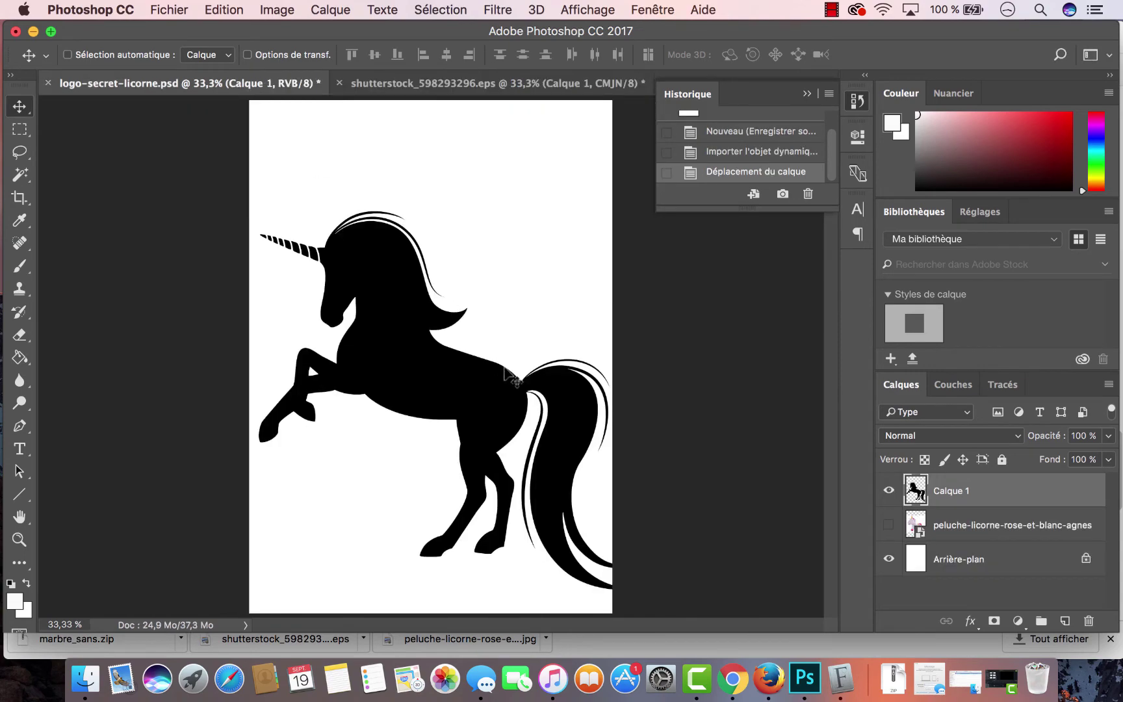
pyautogui.press('super+t')
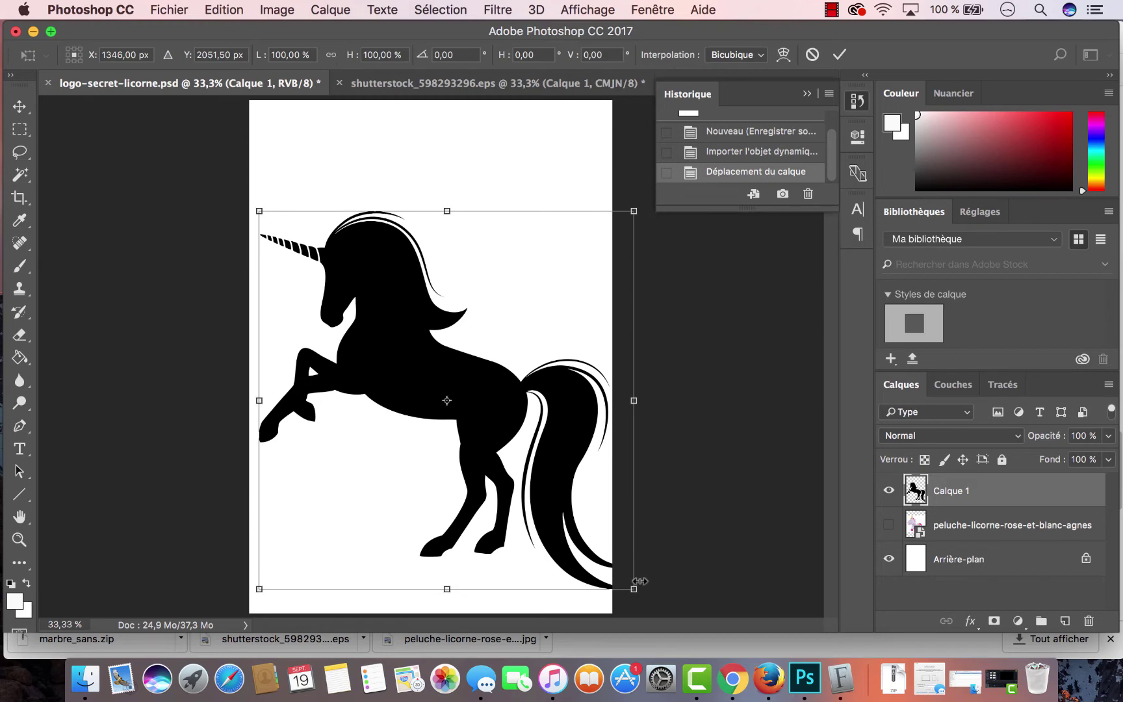
pyautogui.moveTo(636, 583); pyautogui.dragTo(494, 444)
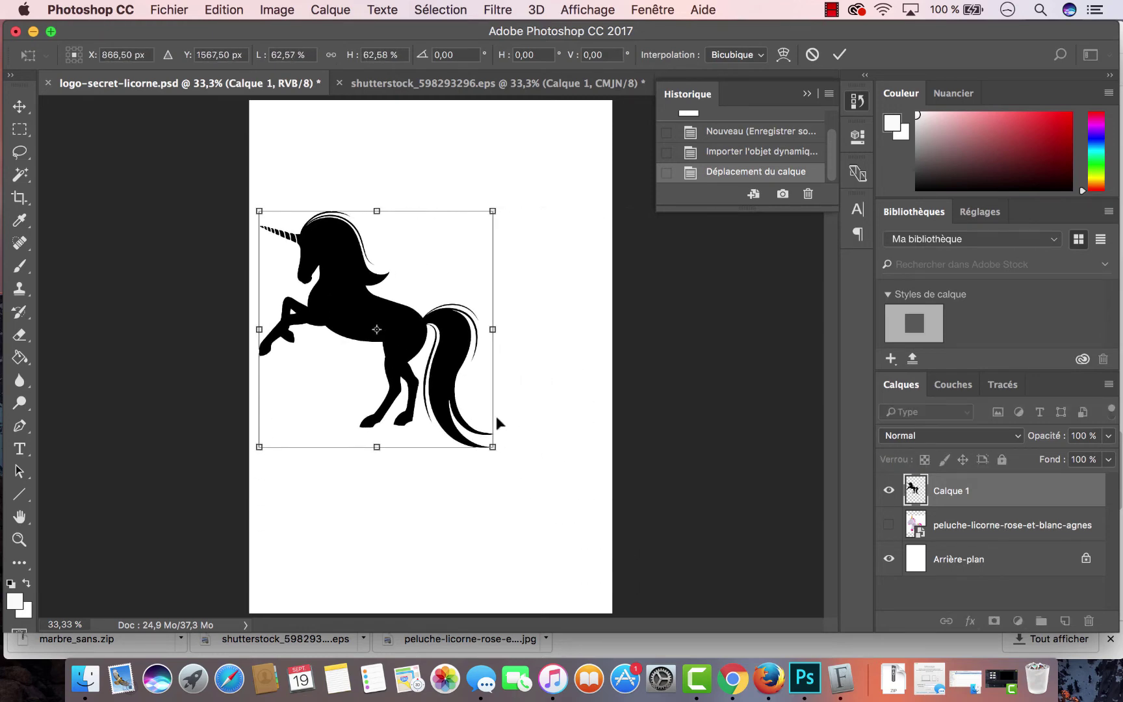
pyautogui.moveTo(449, 302); pyautogui.dragTo(446, 227)
pyautogui.press('Return')
# Duplicate the Calque 1 unicorn layer under the default name and hide the original
pyautogui.rightClick(992, 504)
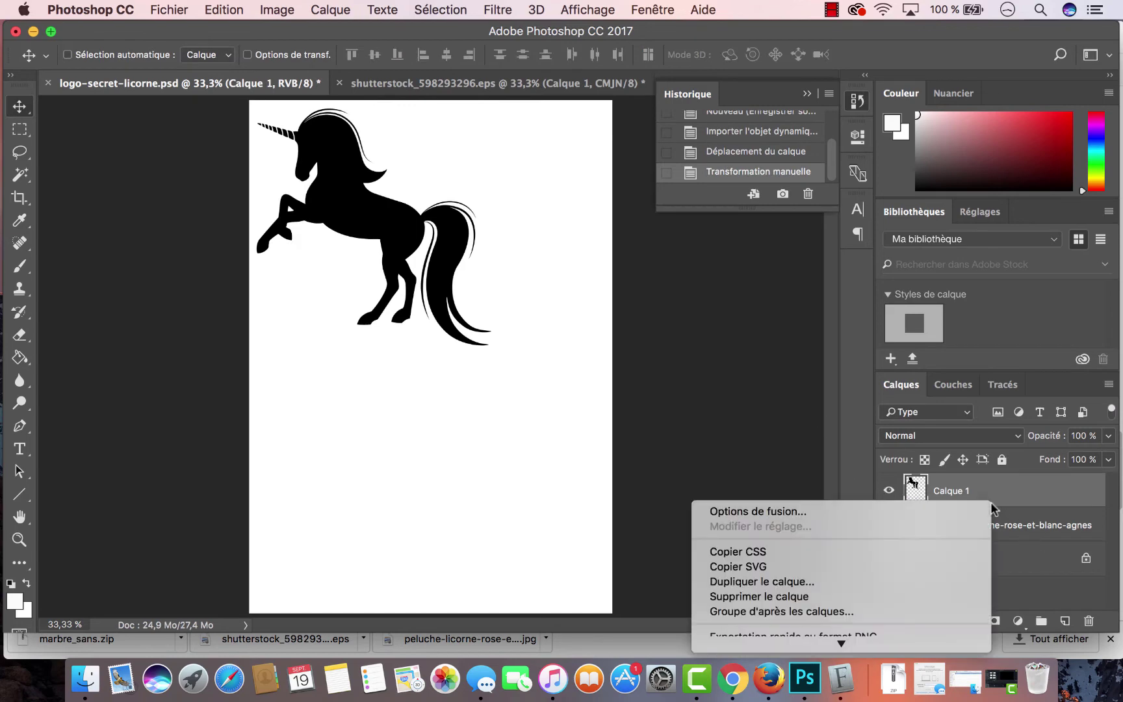
pyautogui.rightClick(1011, 493)
pyautogui.rightClick(1011, 492)
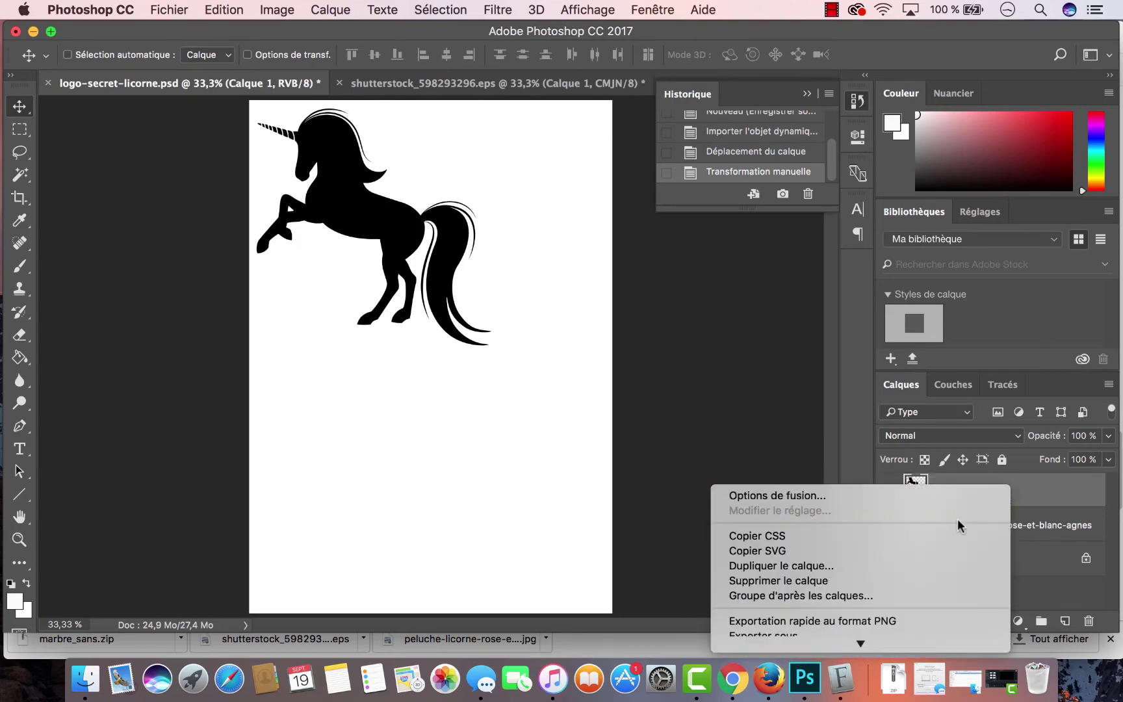
pyautogui.click(945, 566)
pyautogui.press('Return')
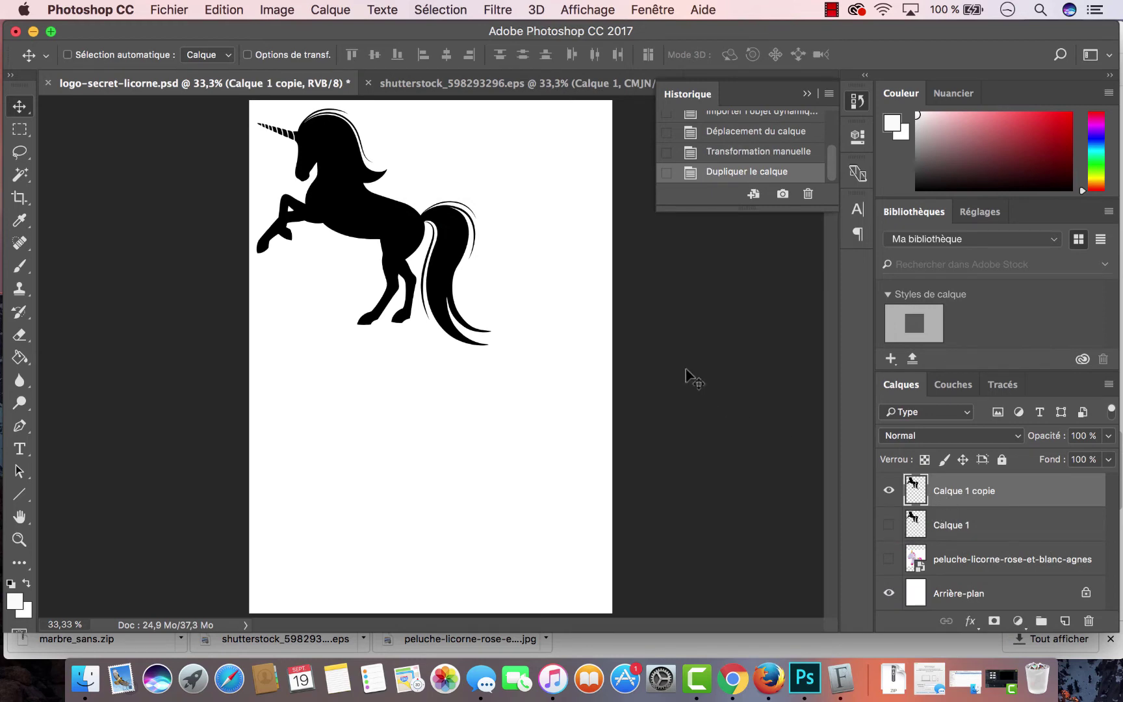
# Move the Calque 1 copie unicorn lower on the page and scale it down to about 58 %
pyautogui.moveTo(465, 264); pyautogui.dragTo(493, 393)
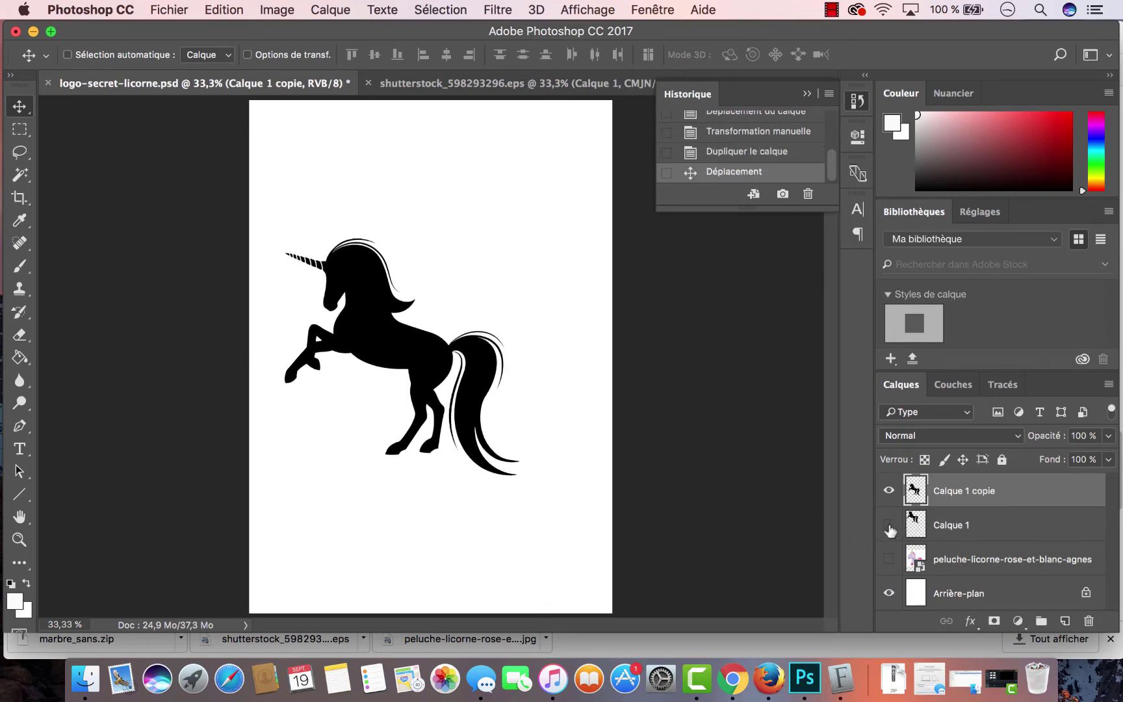
pyautogui.click(888, 525)
pyautogui.click(889, 525)
pyautogui.press('super+t')
pyautogui.moveTo(520, 476); pyautogui.dragTo(423, 377)
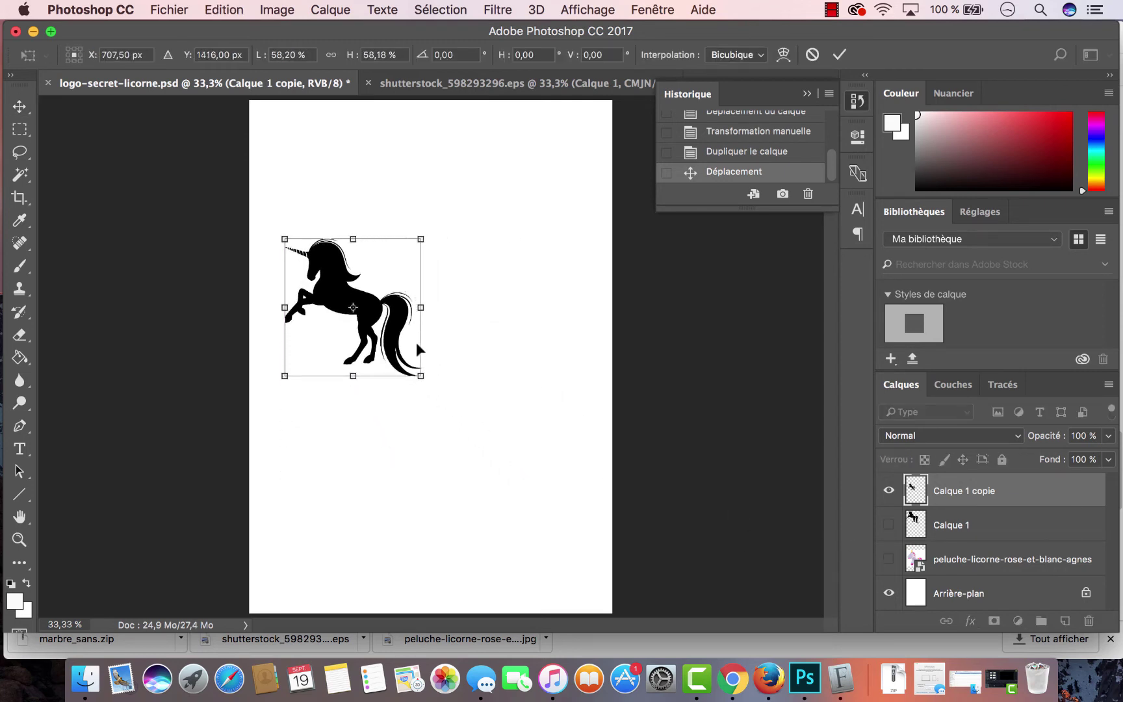
pyautogui.press('Return')
# Show the peluche-licorne-rose-et-blanc-agnes layer, sample the pink of the plush's foot as foreground colour, and hide the layer again
pyautogui.press('super+plus')
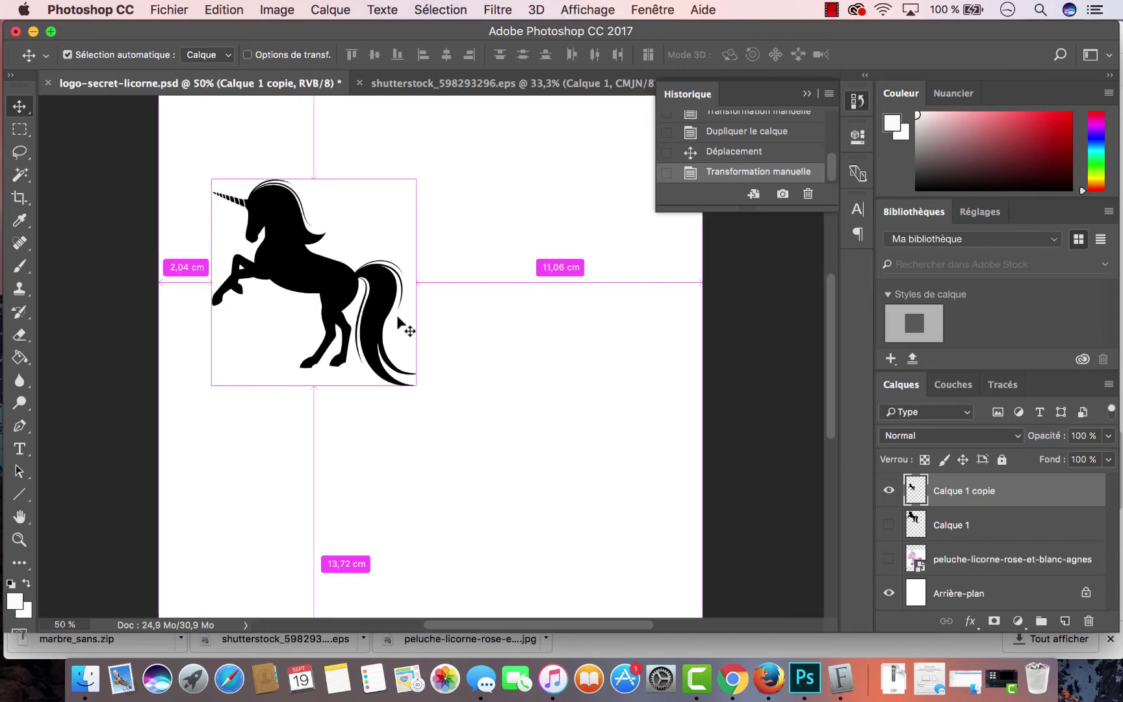
pyautogui.press('super+plus')
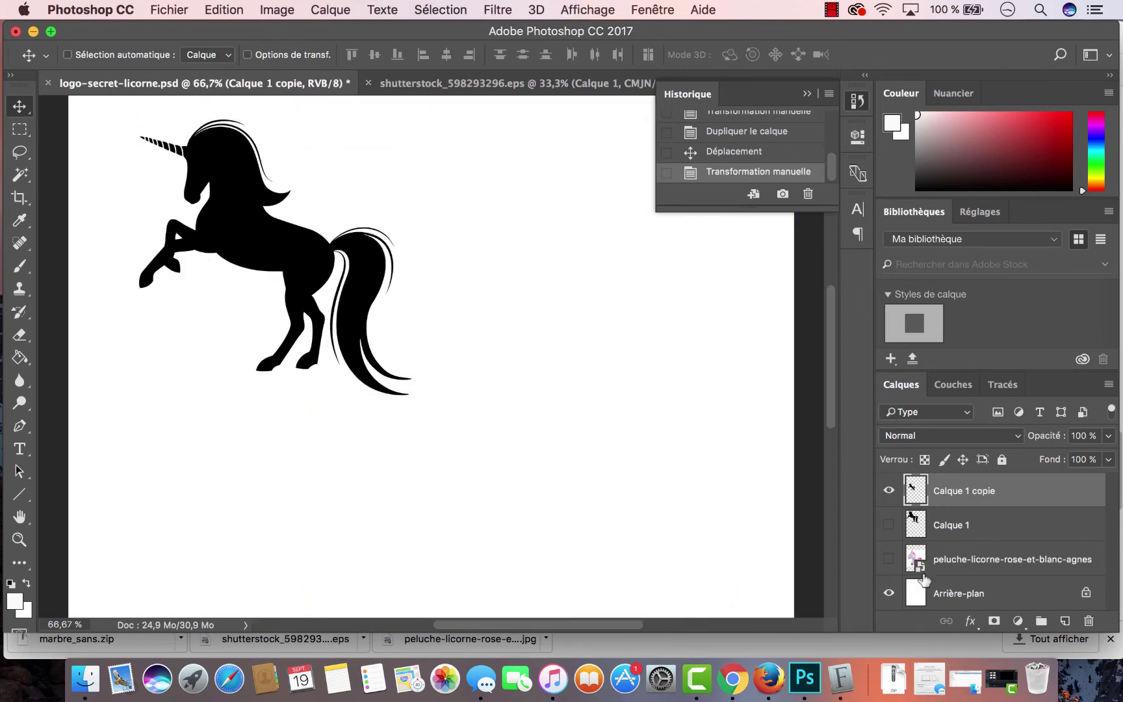
pyautogui.click(962, 567)
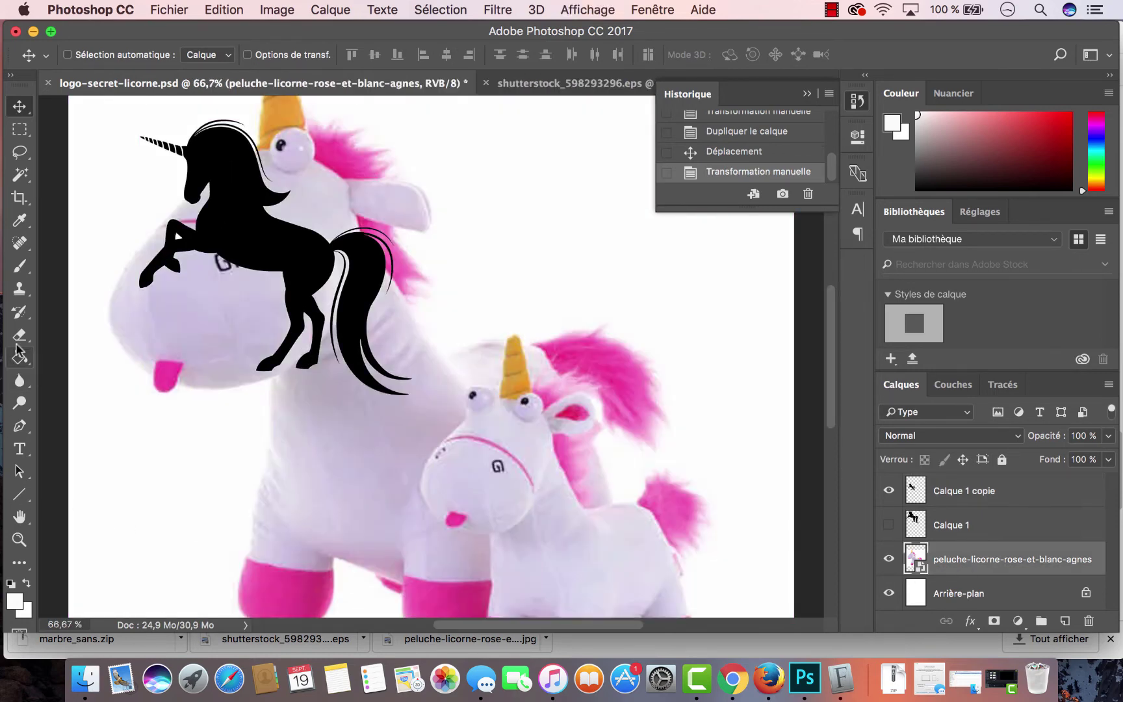
pyautogui.click(21, 225)
pyautogui.click(284, 588)
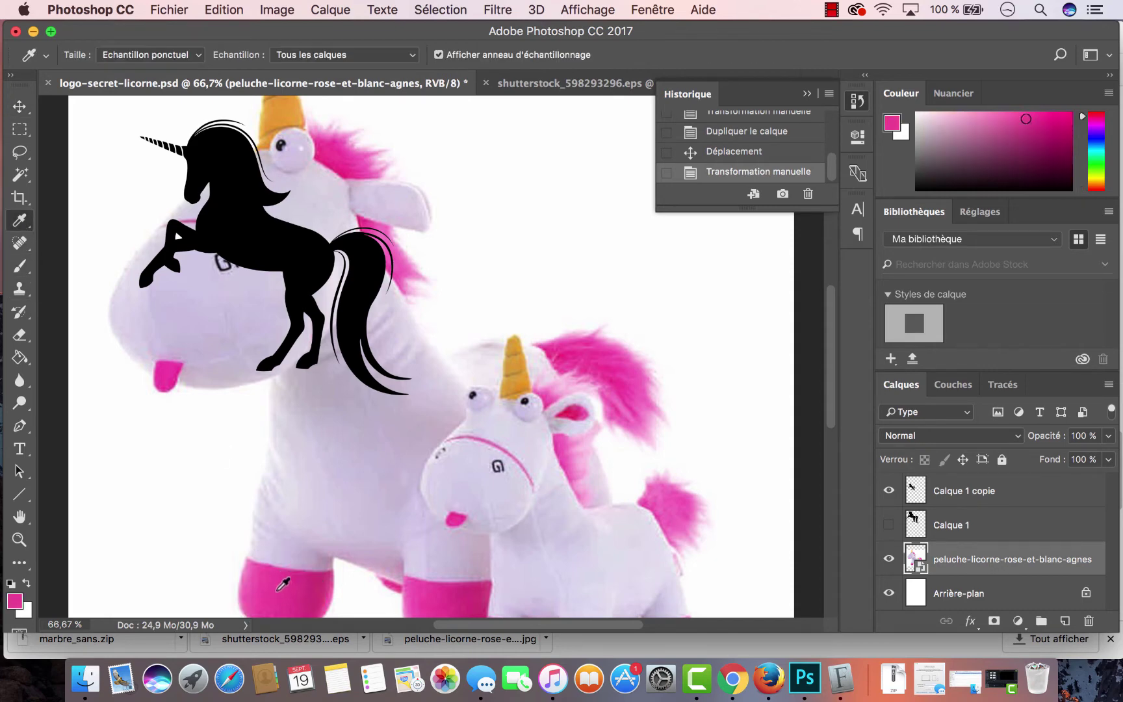
pyautogui.click(889, 559)
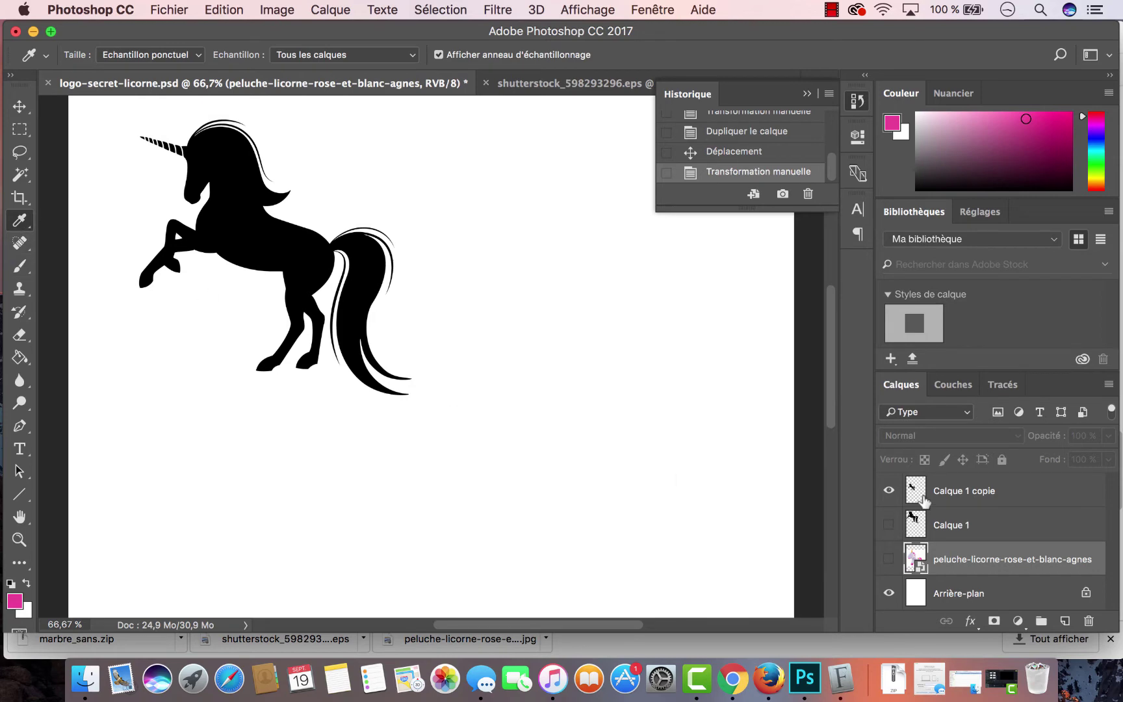
# Apply a Color Overlay in the sampled pink (#ea4496) to Calque 1 copie and shift the unicorn slightly down and left
pyautogui.click(1032, 496)
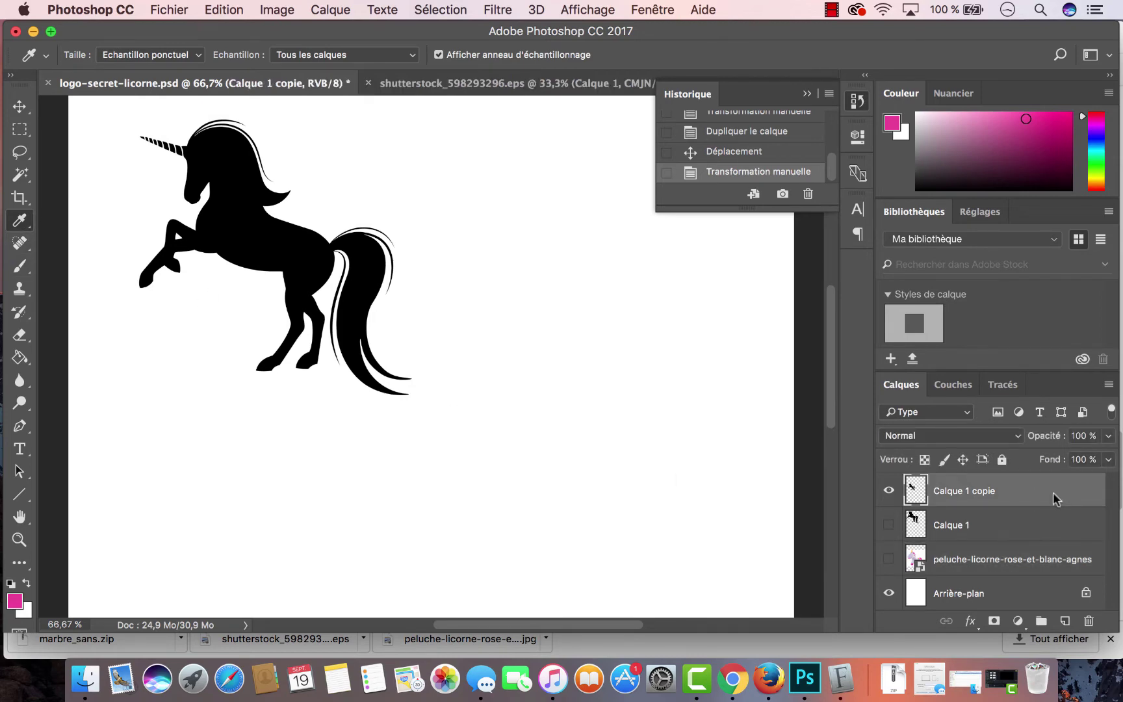
pyautogui.doubleClick(1047, 497)
pyautogui.moveTo(492, 111); pyautogui.dragTo(658, 127)
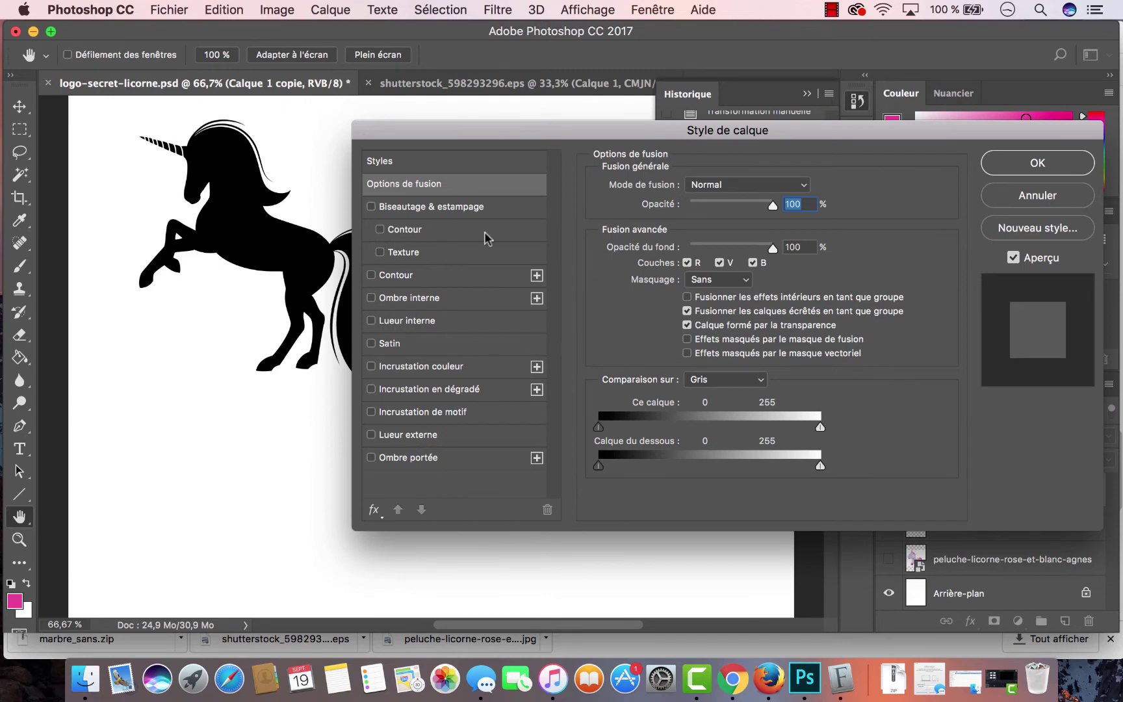
pyautogui.click(416, 367)
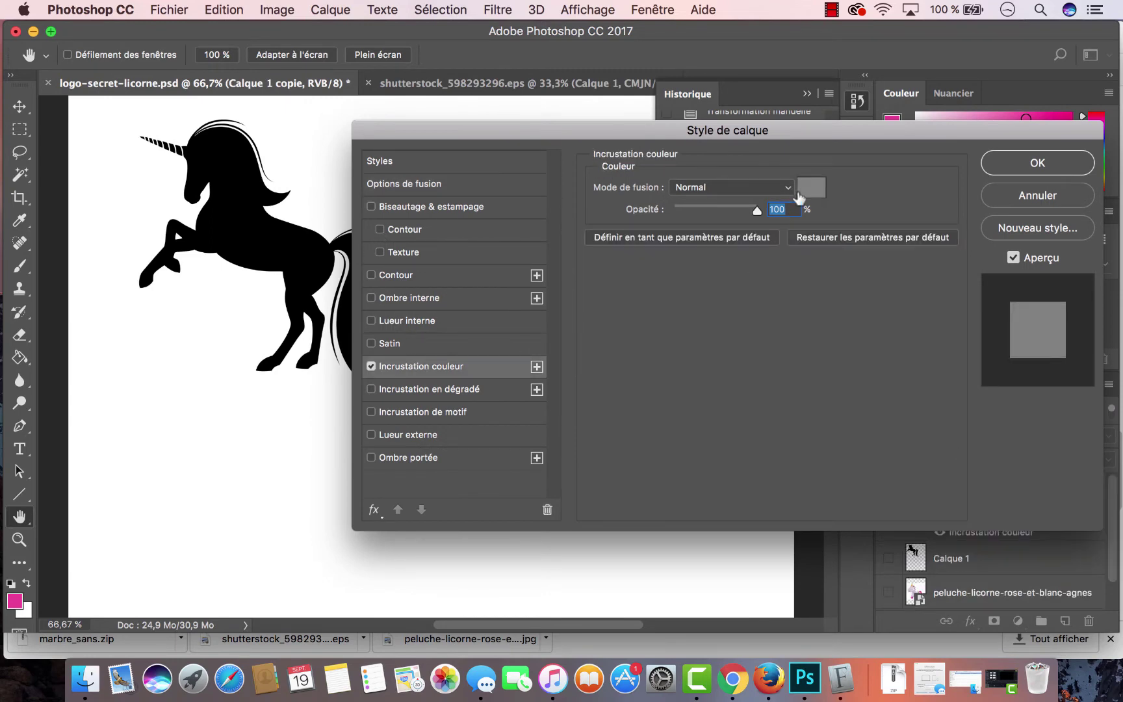
pyautogui.click(812, 190)
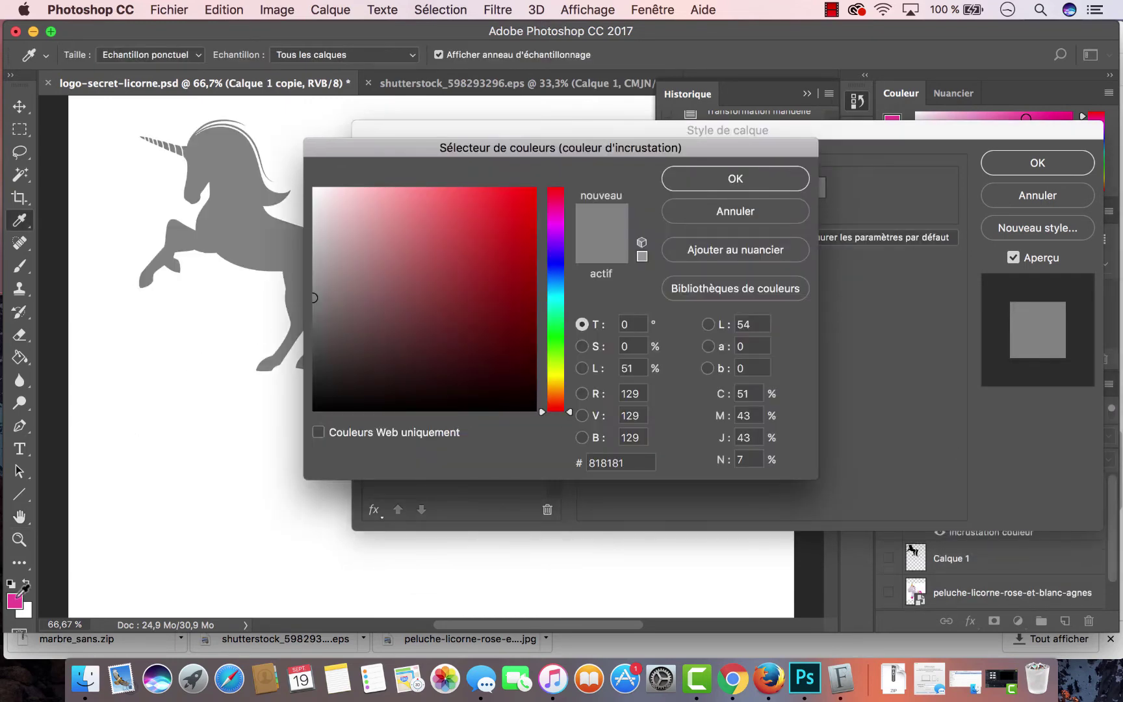
pyautogui.click(17, 596)
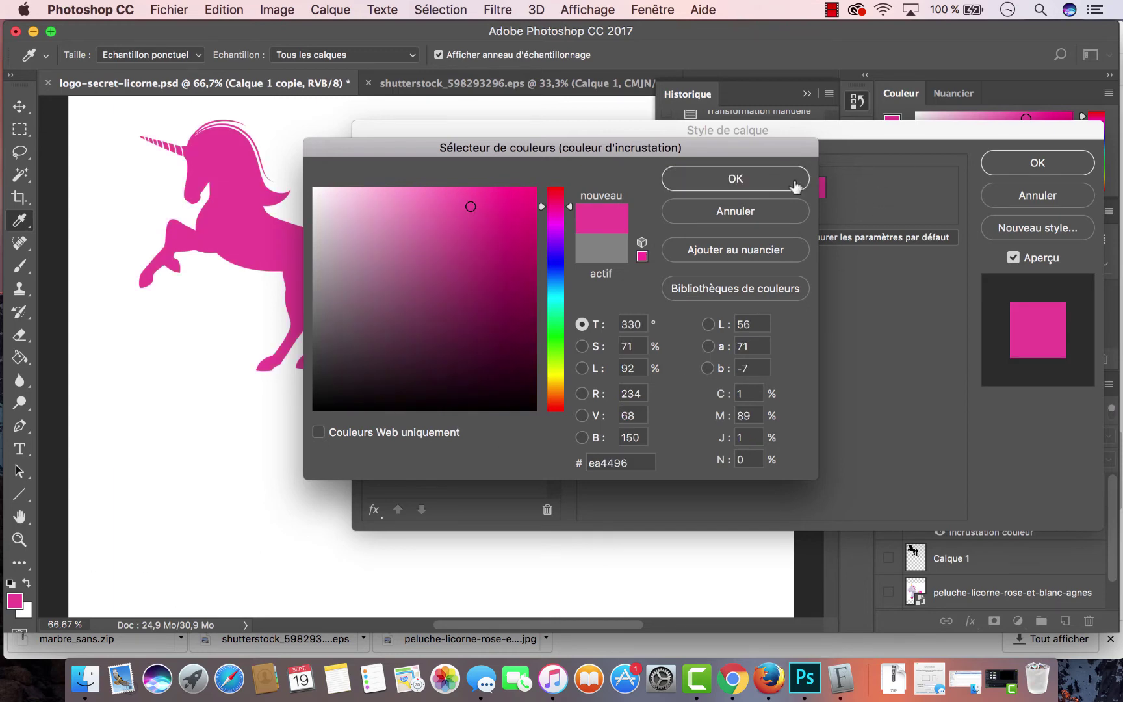
pyautogui.click(796, 186)
pyautogui.click(1038, 163)
pyautogui.click(18, 107)
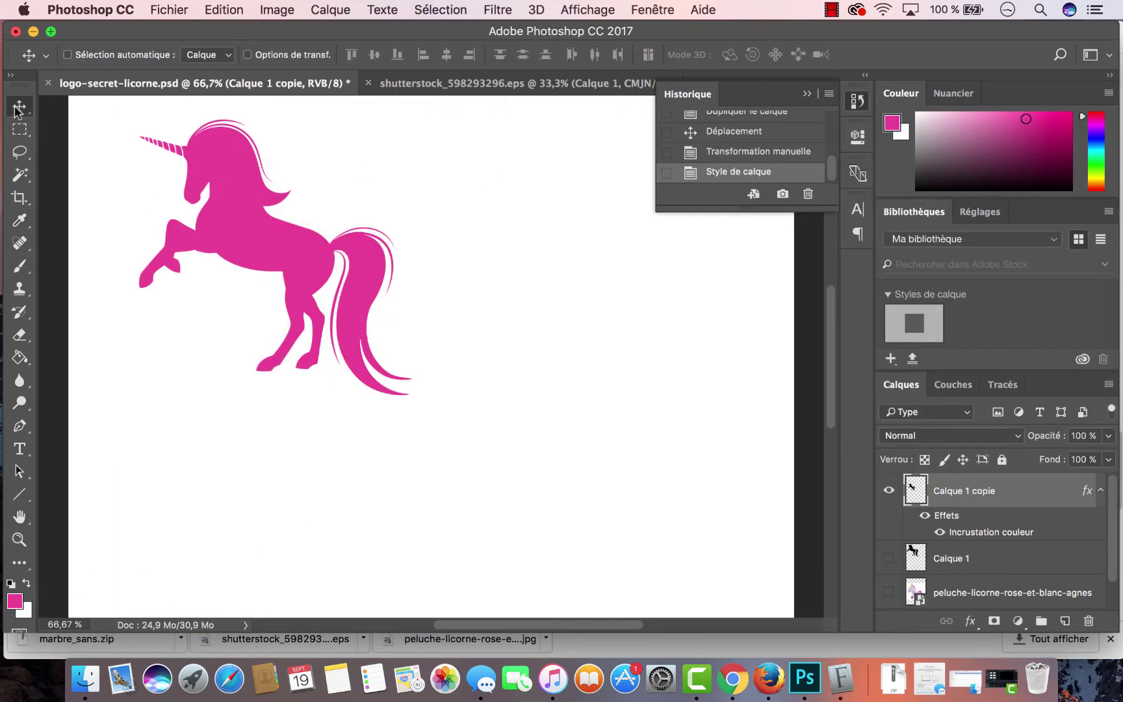
pyautogui.moveTo(366, 200); pyautogui.dragTo(338, 277)
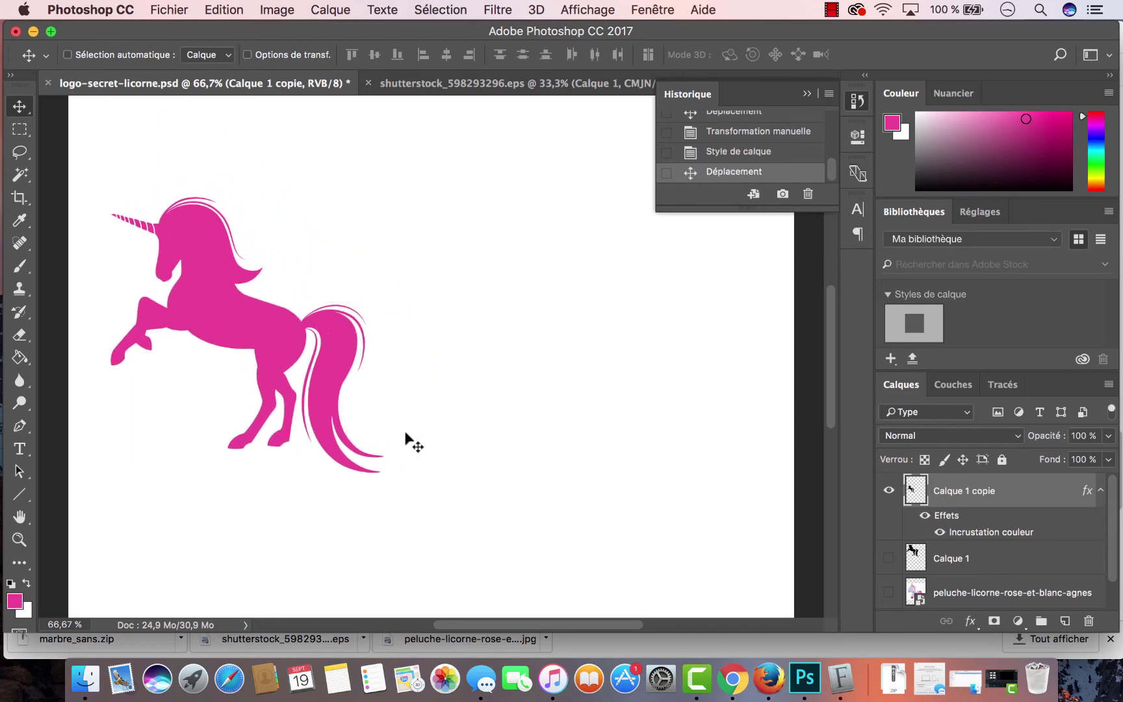
# Switch to Finder and check the marbre_sans font folder inside Polices
pyautogui.click(85, 679)
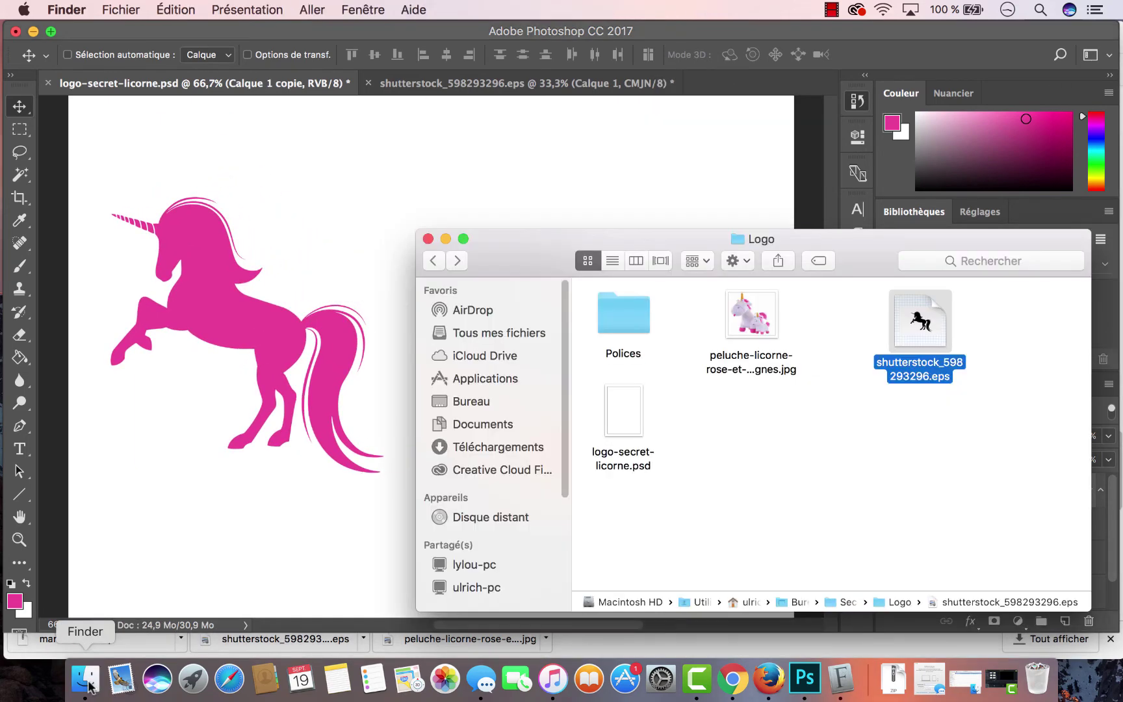
pyautogui.doubleClick(632, 320)
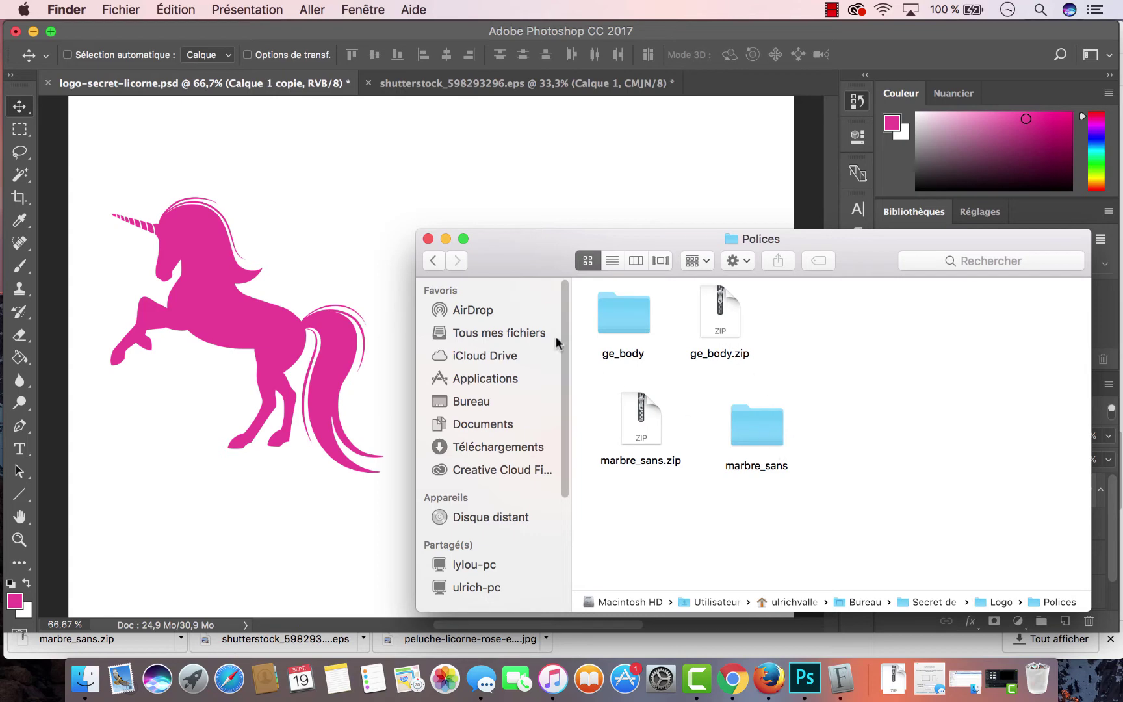
pyautogui.click(773, 448)
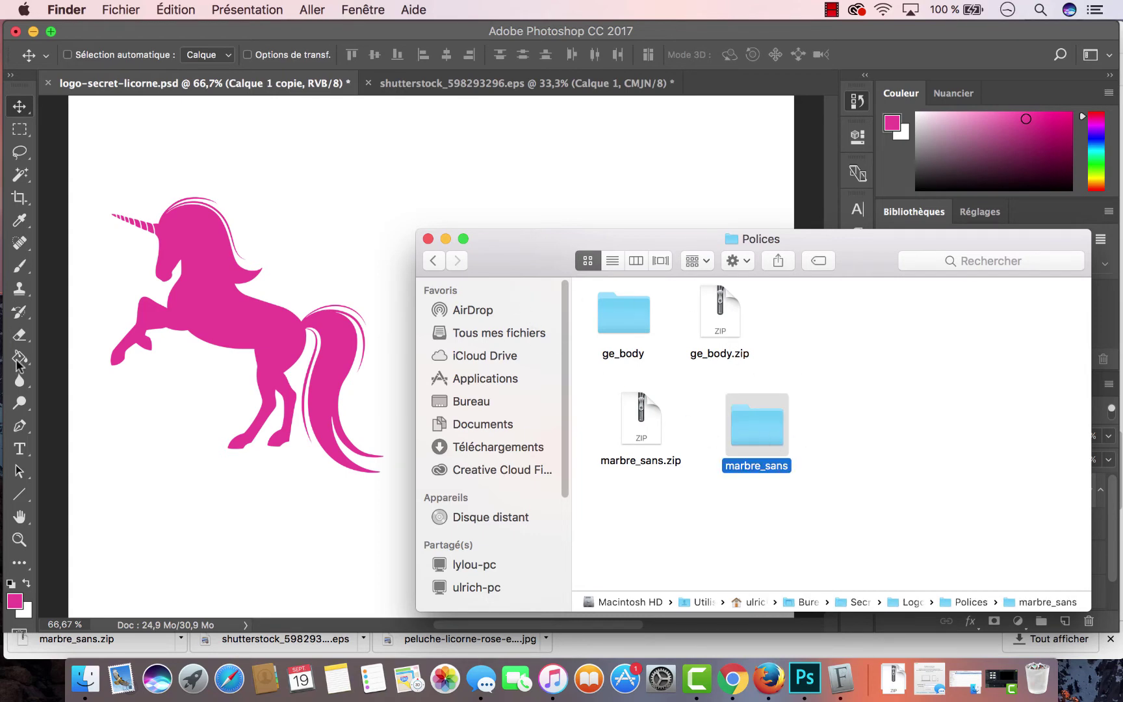
# Return to Photoshop and add the text "SECRET DE LICORNE" to the right of the unicorn's head
pyautogui.click(19, 441)
pyautogui.click(20, 448)
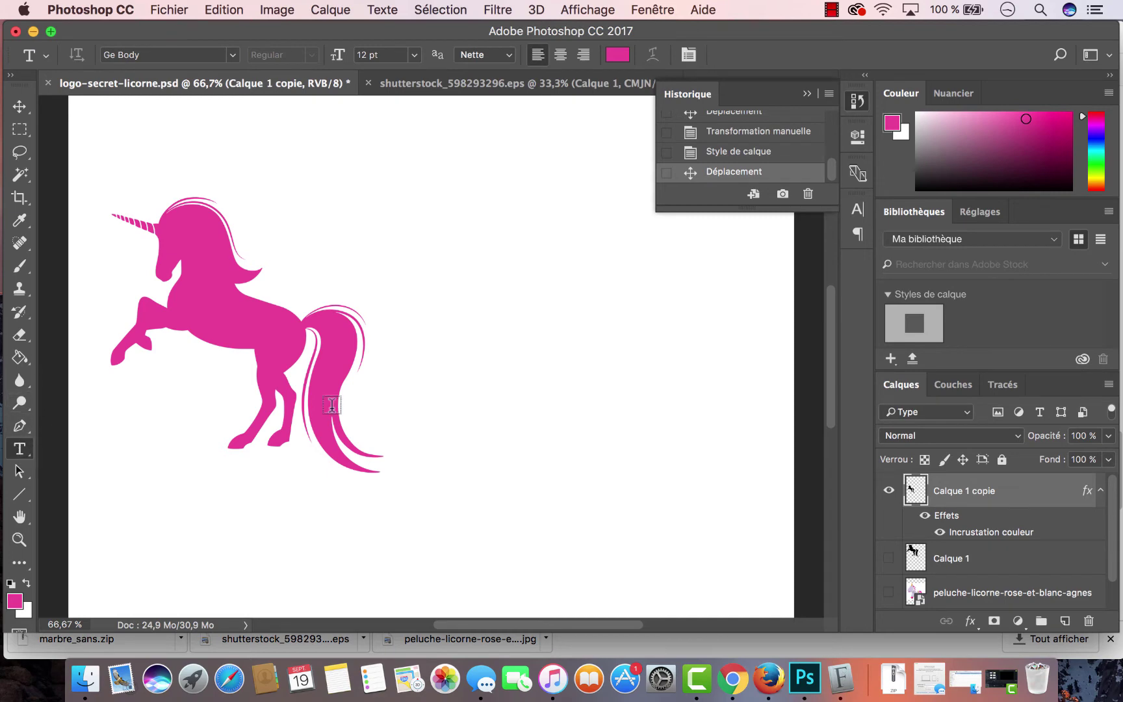
pyautogui.click(426, 225)
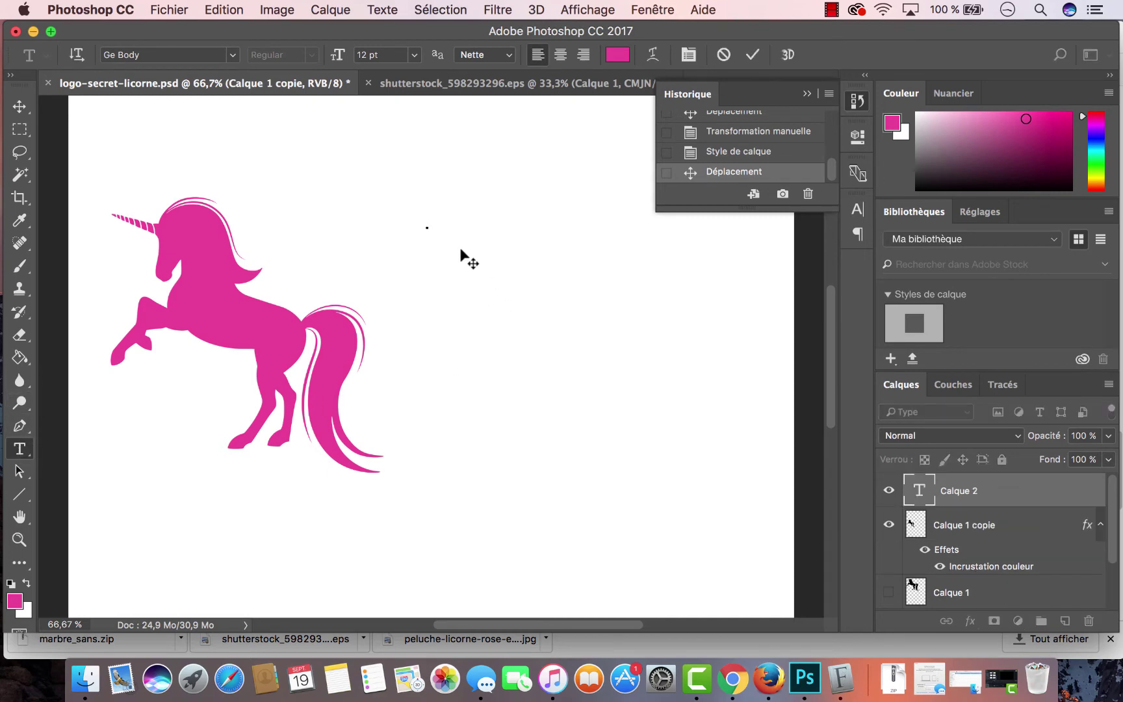
pyautogui.write('SE')
pyautogui.press('BackSpace')
pyautogui.press('BackSpace')
pyautogui.write('SE')
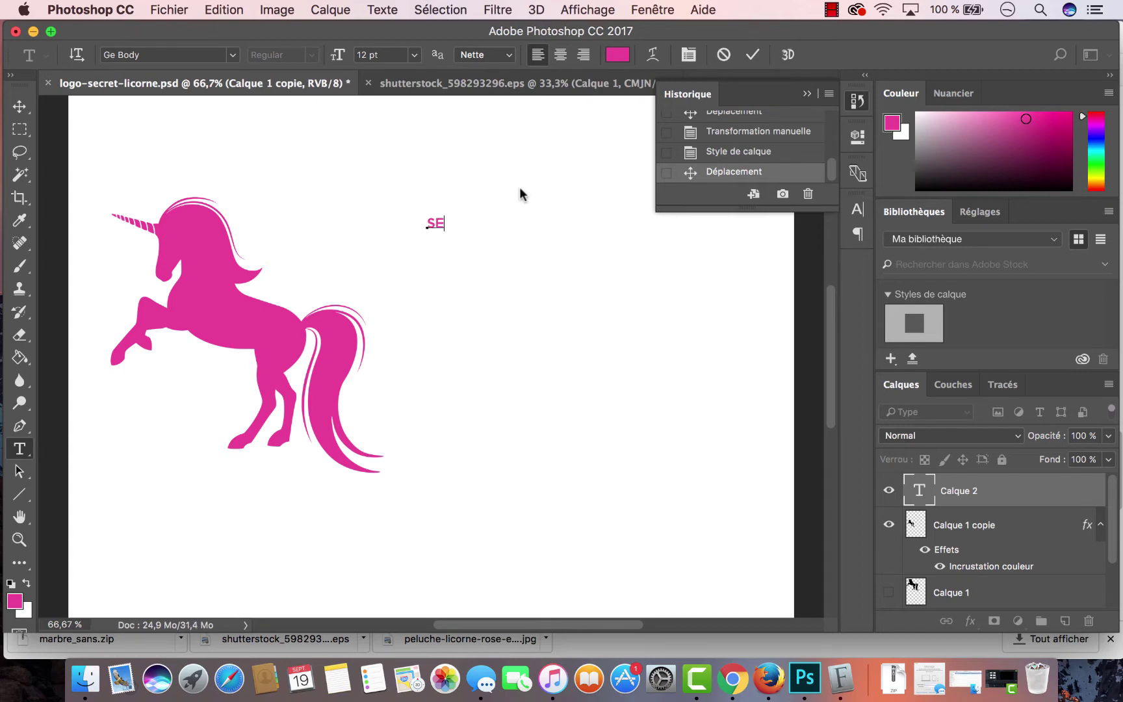
pyautogui.write('CRET DE LICORNE')
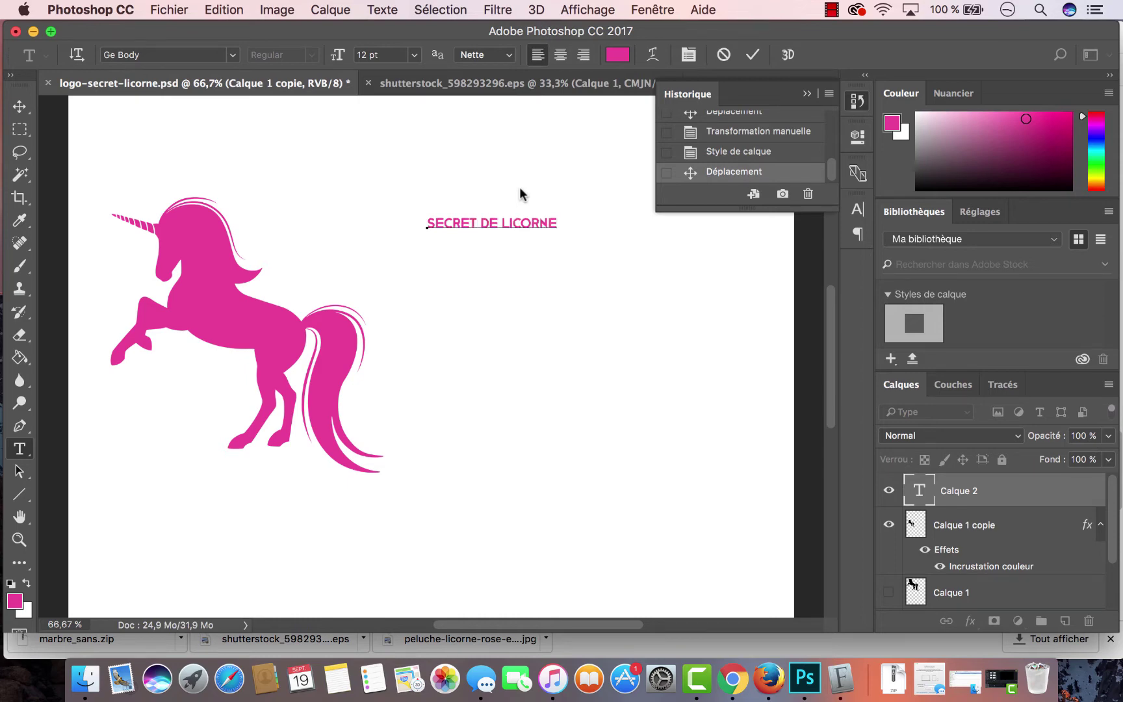
# Change the font of the whole SECRET DE LICORNE text to Marbre Sans Regular and commit the text layer
pyautogui.press('super+a')
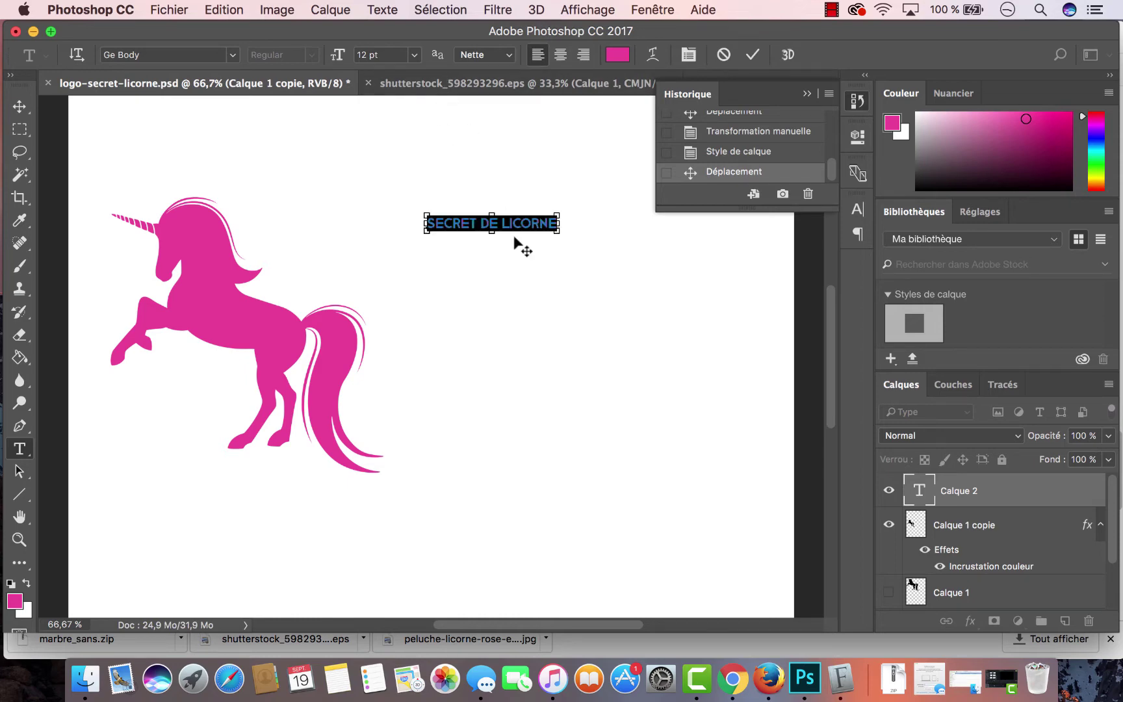
pyautogui.click(193, 56)
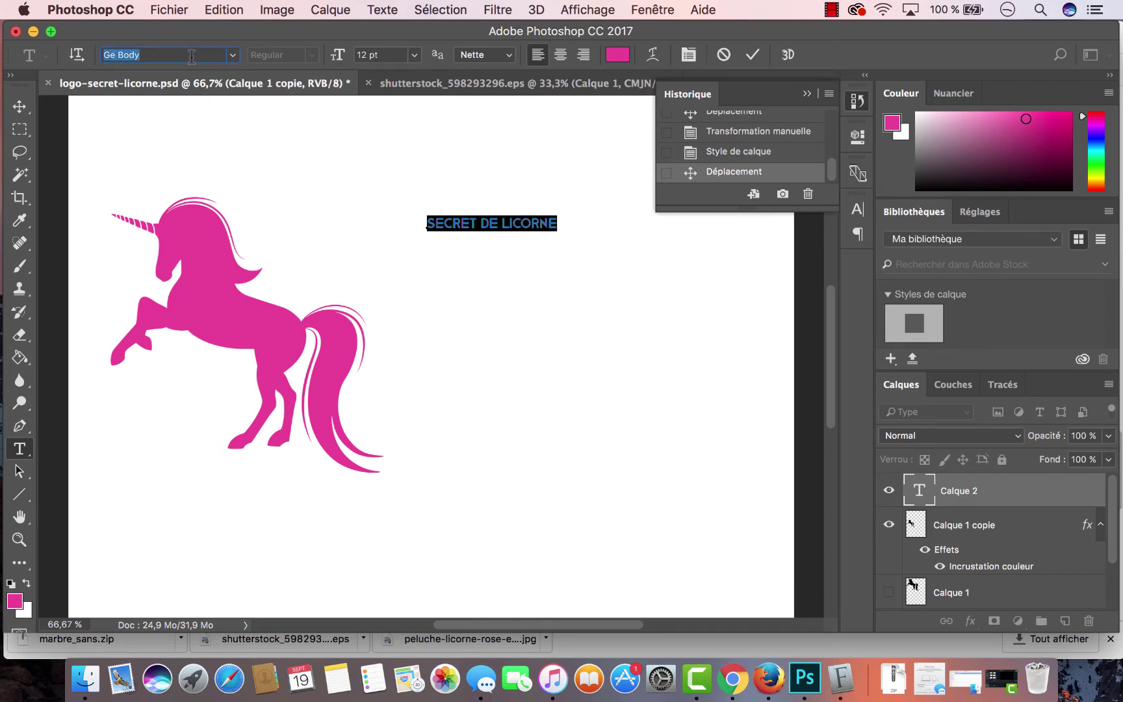
pyautogui.write('MAR')
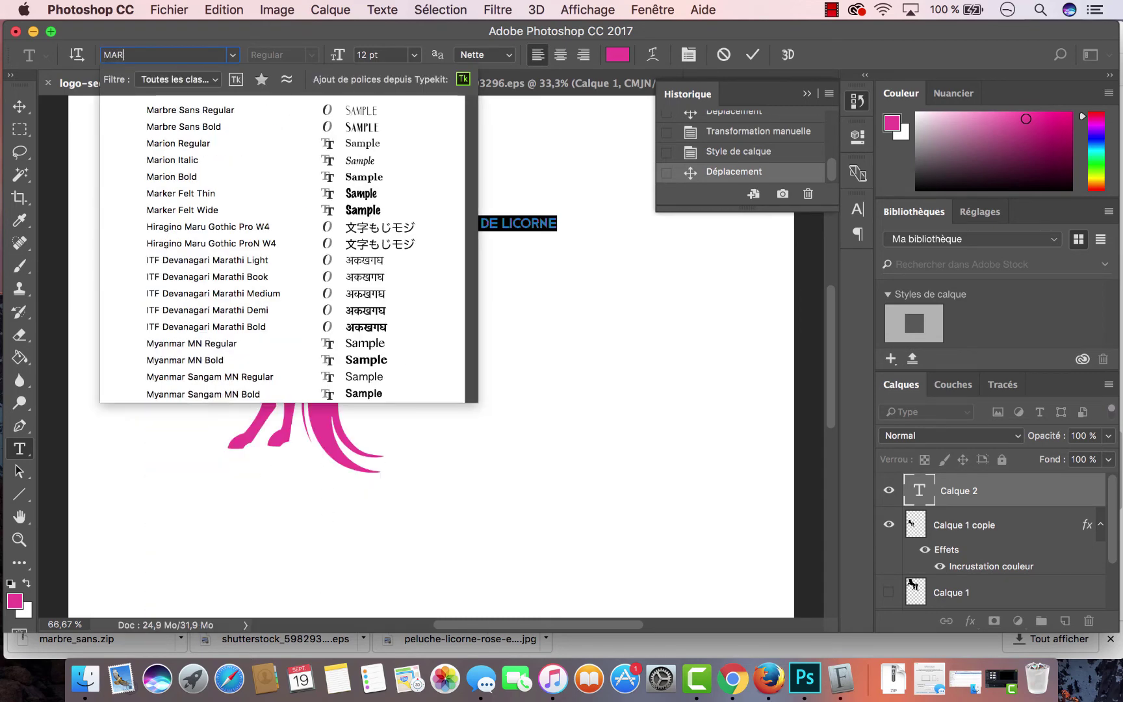
pyautogui.click(185, 113)
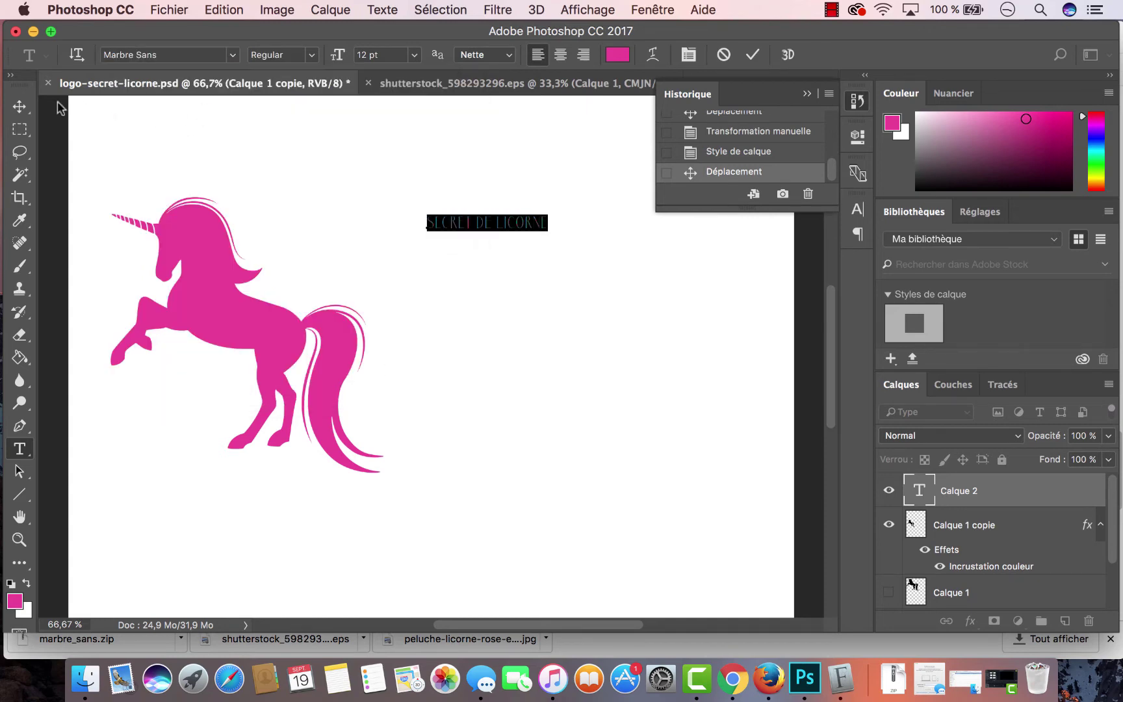
pyautogui.click(19, 107)
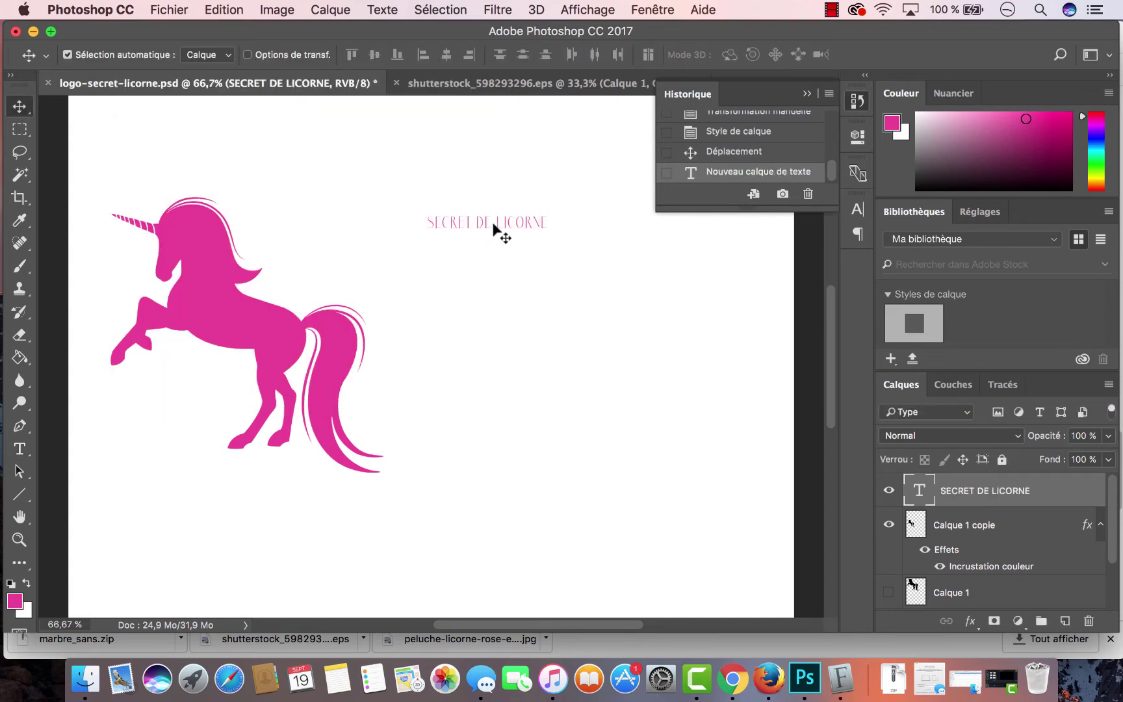
# Scale the SECRET DE LICORNE text up to about 34.45 pt and place it just above the unicorn's tail, extending right
pyautogui.press('super+t')
pyautogui.moveTo(549, 233); pyautogui.dragTo(661, 284)
pyautogui.press('Return')
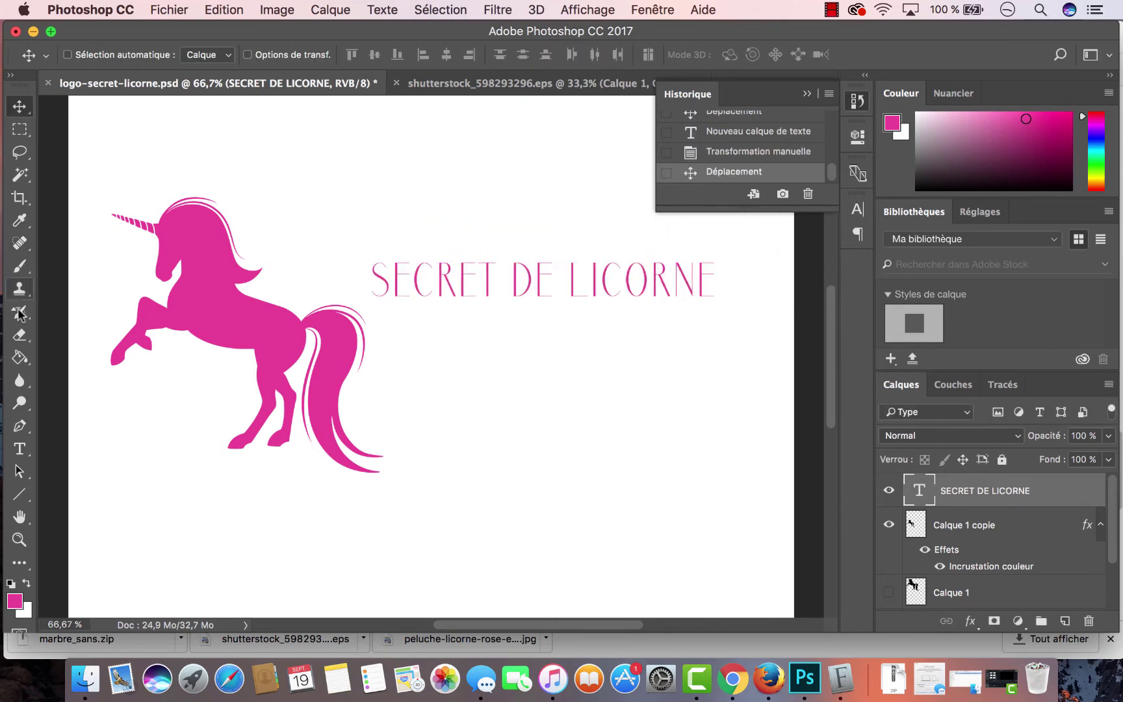
# Set the SECRET DE LICORNE text to the Bold style and move it slightly up and left, closer to the unicorn
pyautogui.click(19, 448)
pyautogui.click(420, 284)
pyautogui.press('super+a')
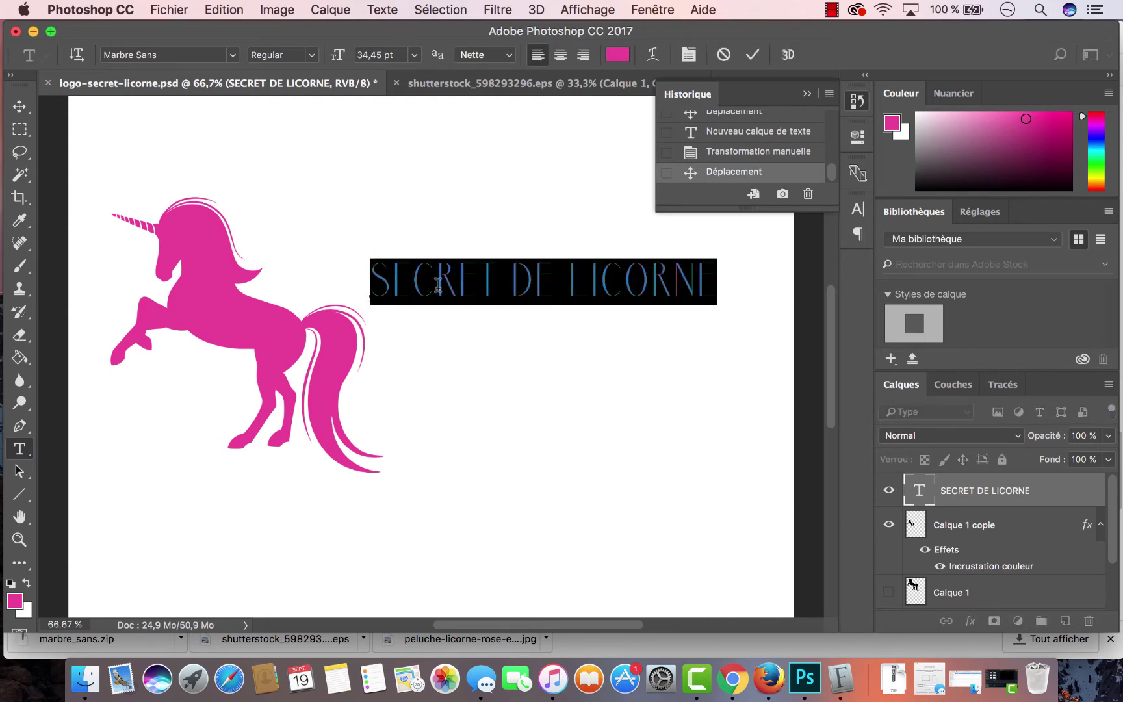
pyautogui.click(313, 56)
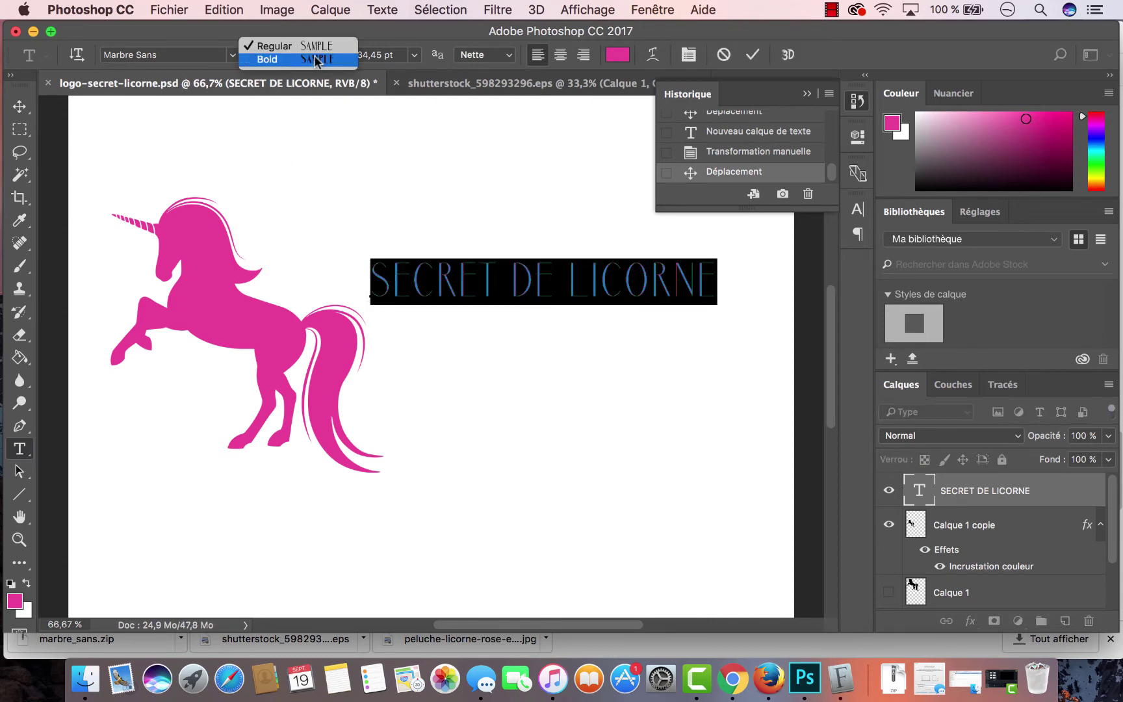
pyautogui.click(315, 57)
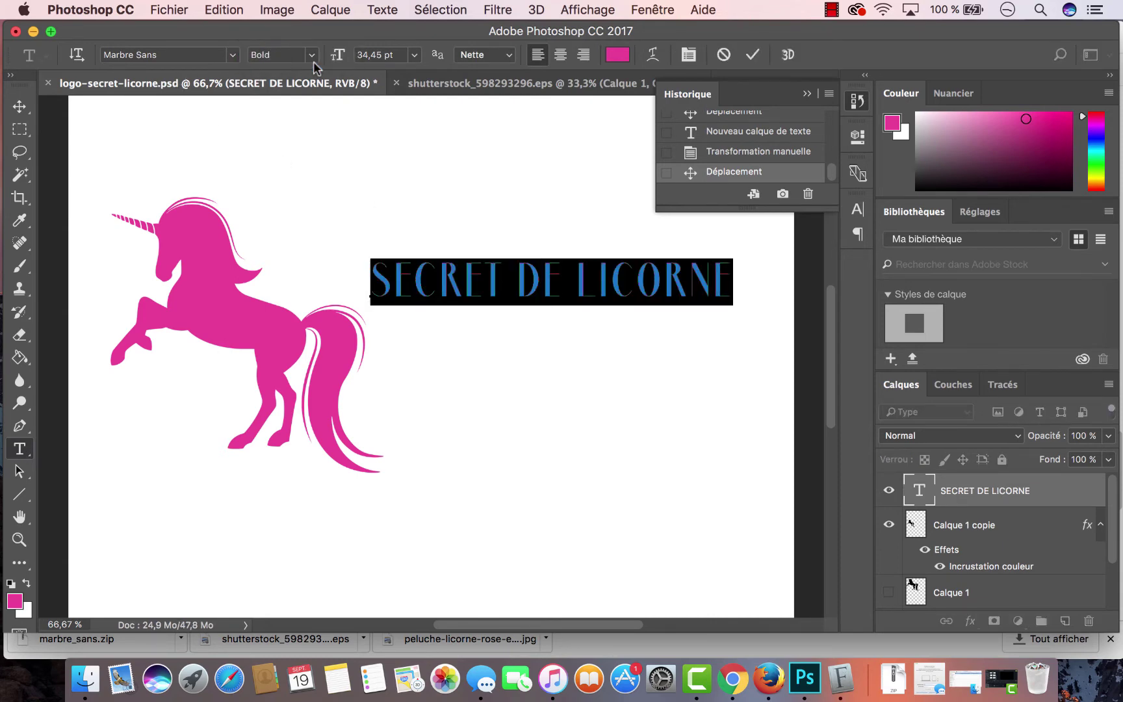
pyautogui.click(19, 106)
pyautogui.moveTo(629, 291); pyautogui.dragTo(602, 283)
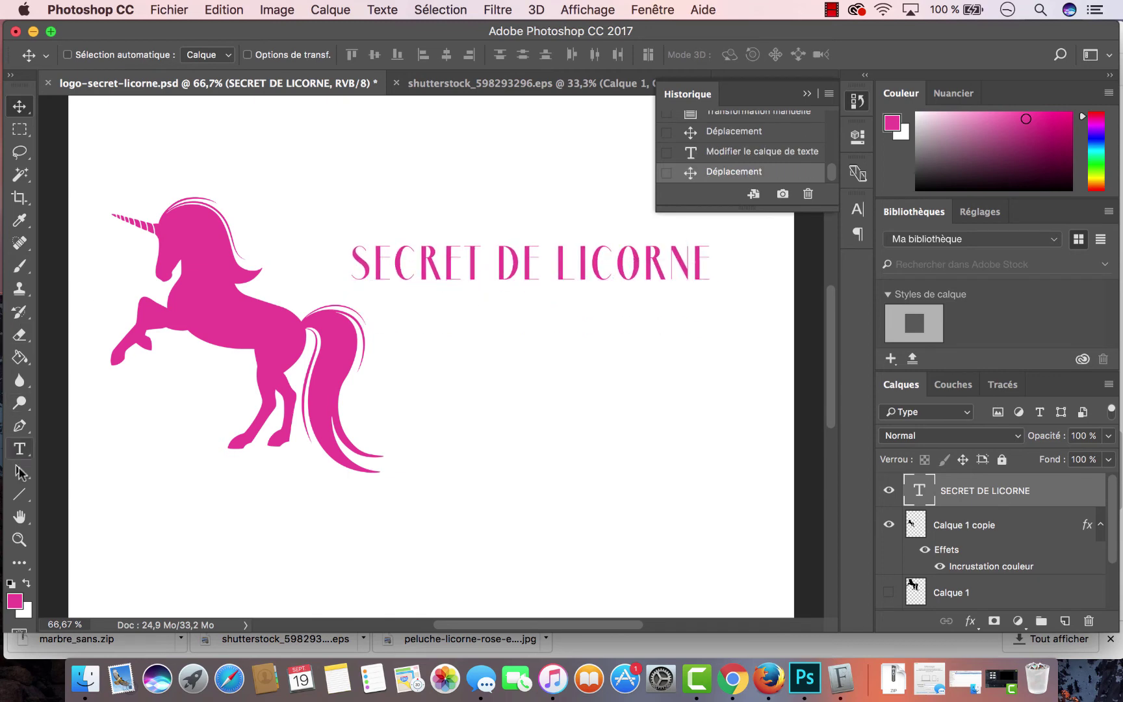
# Recolour the whole SECRET DE LICORNE text to dark grey #222222 and commit the change
pyautogui.click(19, 448)
pyautogui.click(488, 260)
pyautogui.press('super+a')
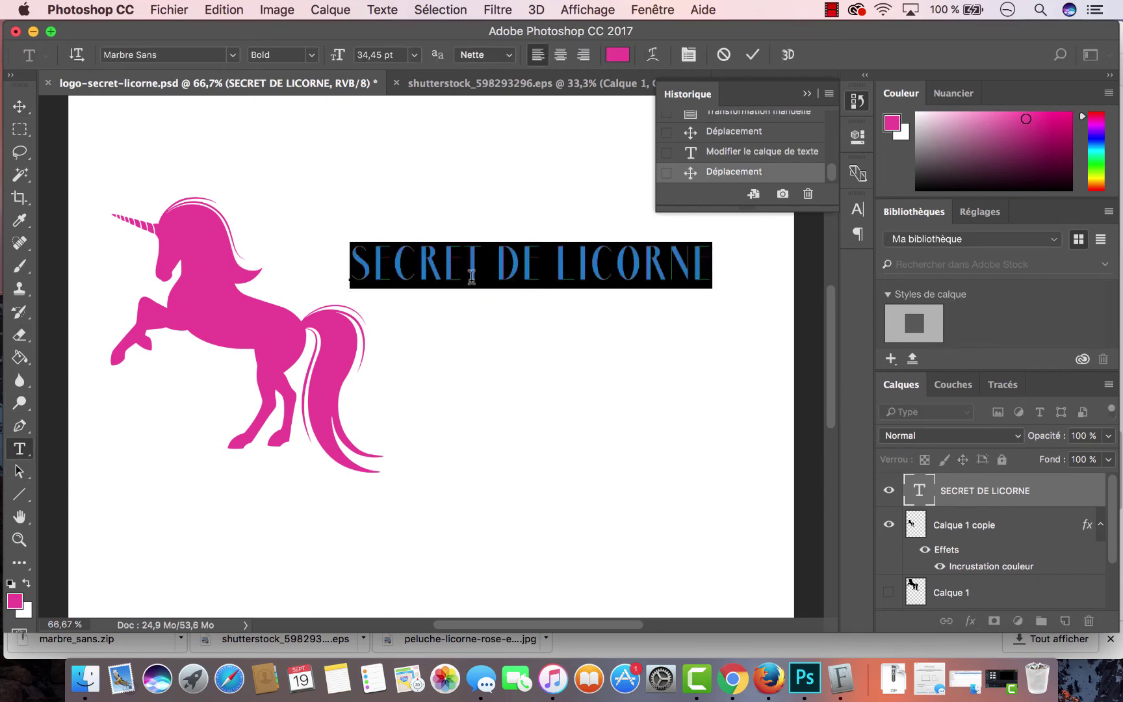
pyautogui.click(17, 603)
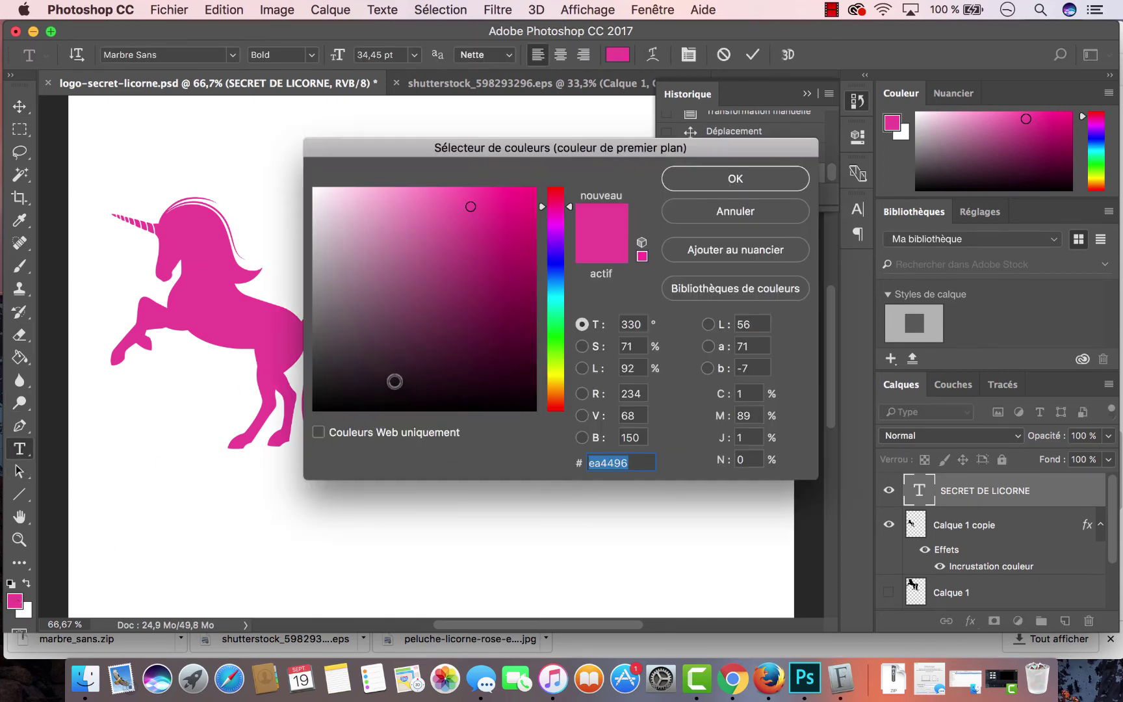
pyautogui.moveTo(394, 381)
pyautogui.mouseDown()
pyautogui.moveTo(305, 382)
pyautogui.moveTo(314, 382)
pyautogui.mouseUp()
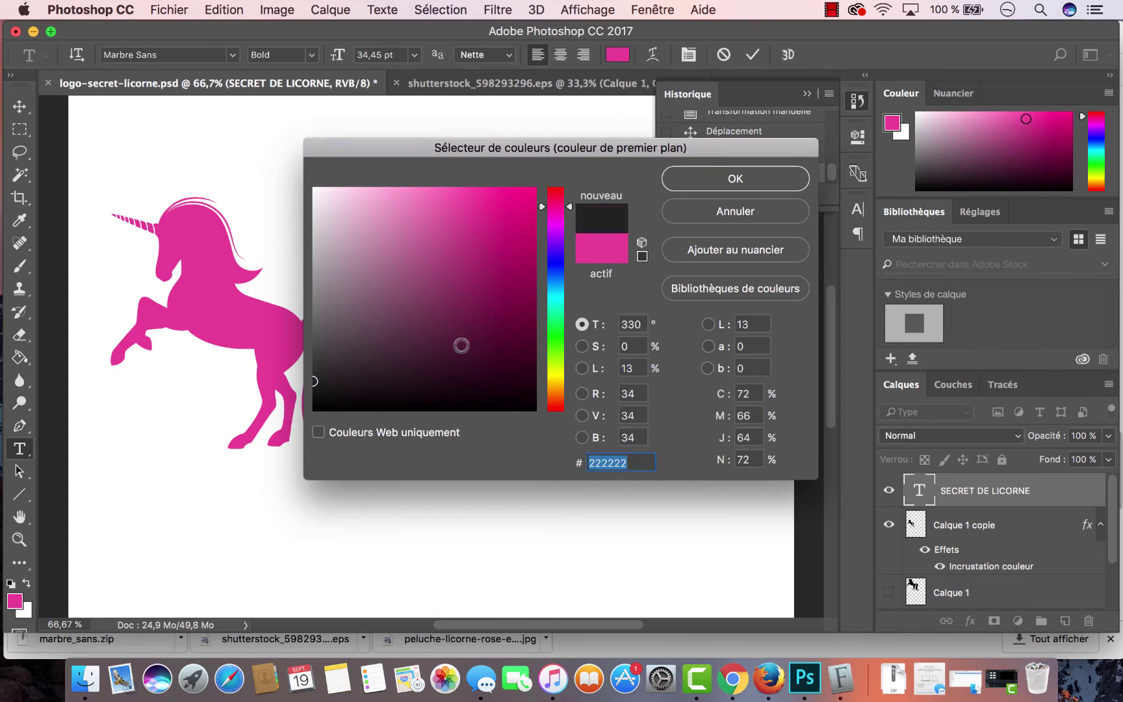
pyautogui.click(736, 178)
pyautogui.click(20, 106)
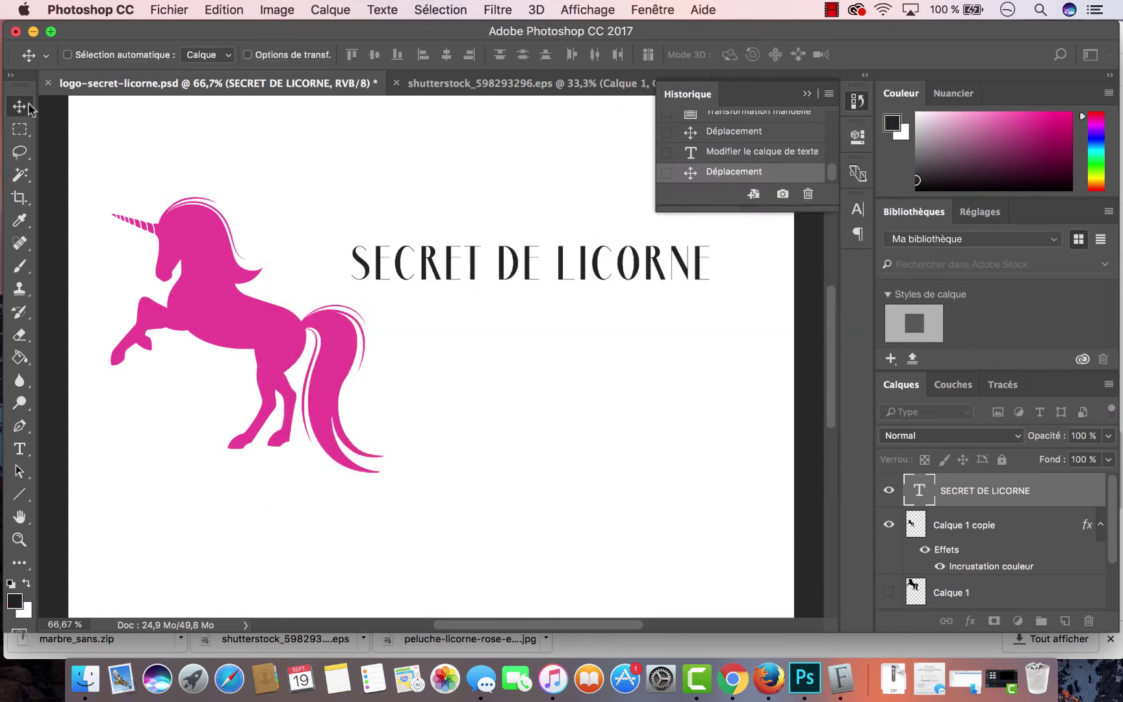
# Move the SECRET DE LICORNE text down so that it starts at the tip of the unicorn's tail
pyautogui.moveTo(557, 276)
pyautogui.mouseDown()
pyautogui.moveTo(565, 333)
pyautogui.moveTo(560, 278)
pyautogui.mouseUp()
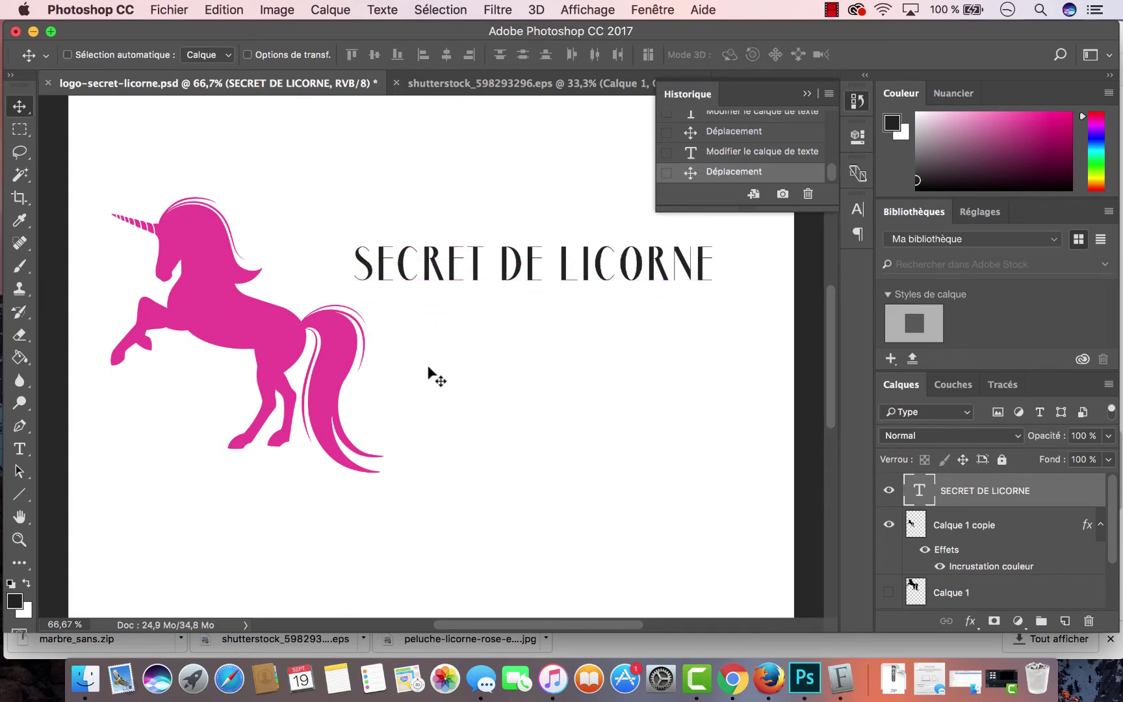
pyautogui.moveTo(500, 280); pyautogui.dragTo(554, 457)
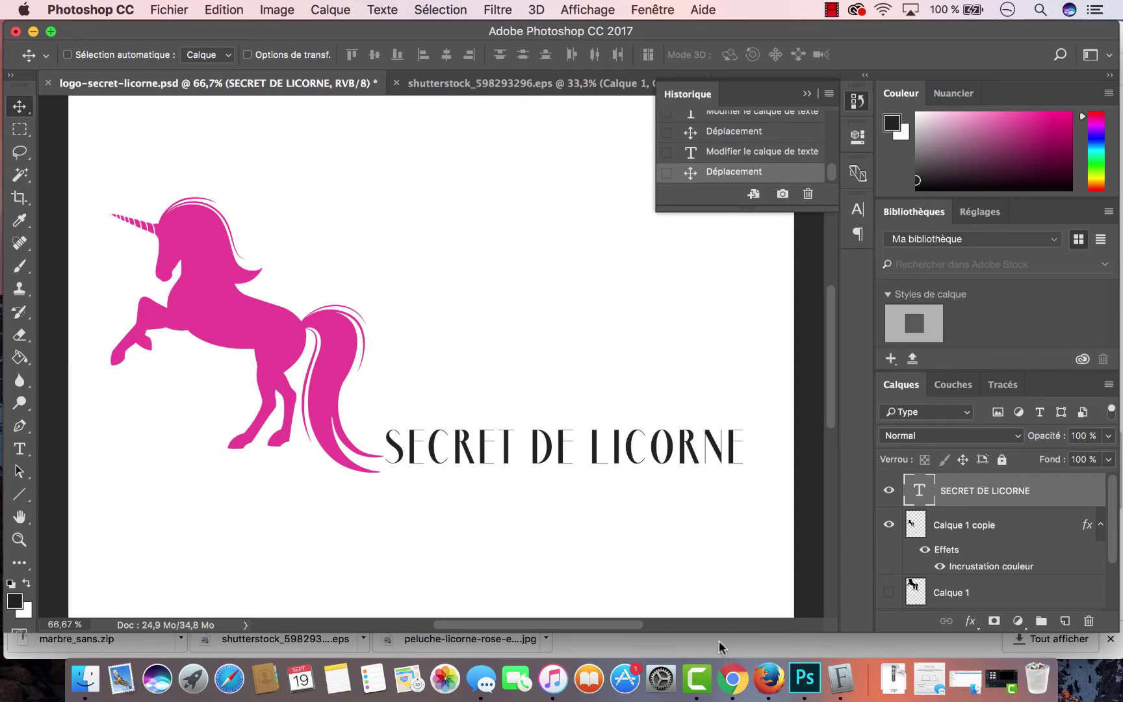
# Switch to Chrome and open the Secret de Licorne online store from the Shopify admin in a new tab
pyautogui.click(732, 677)
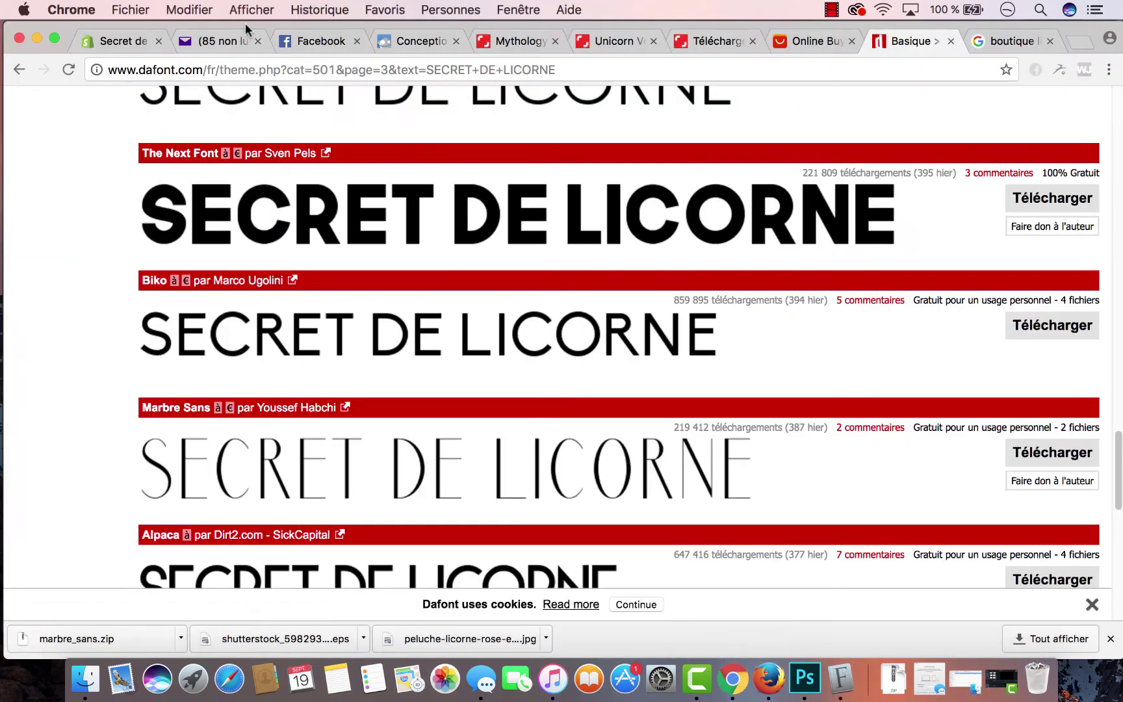
pyautogui.click(129, 42)
pyautogui.click(190, 405)
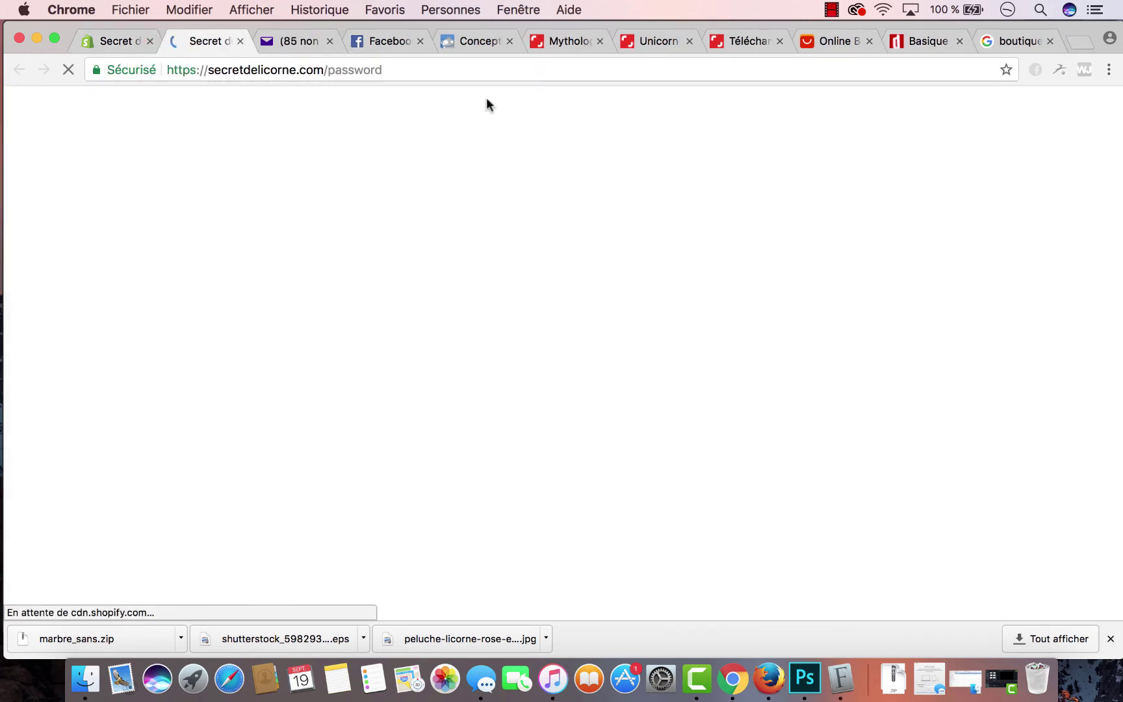
# Copy the storefront password from the password page section of the Shopify online store preferences
pyautogui.click(129, 40)
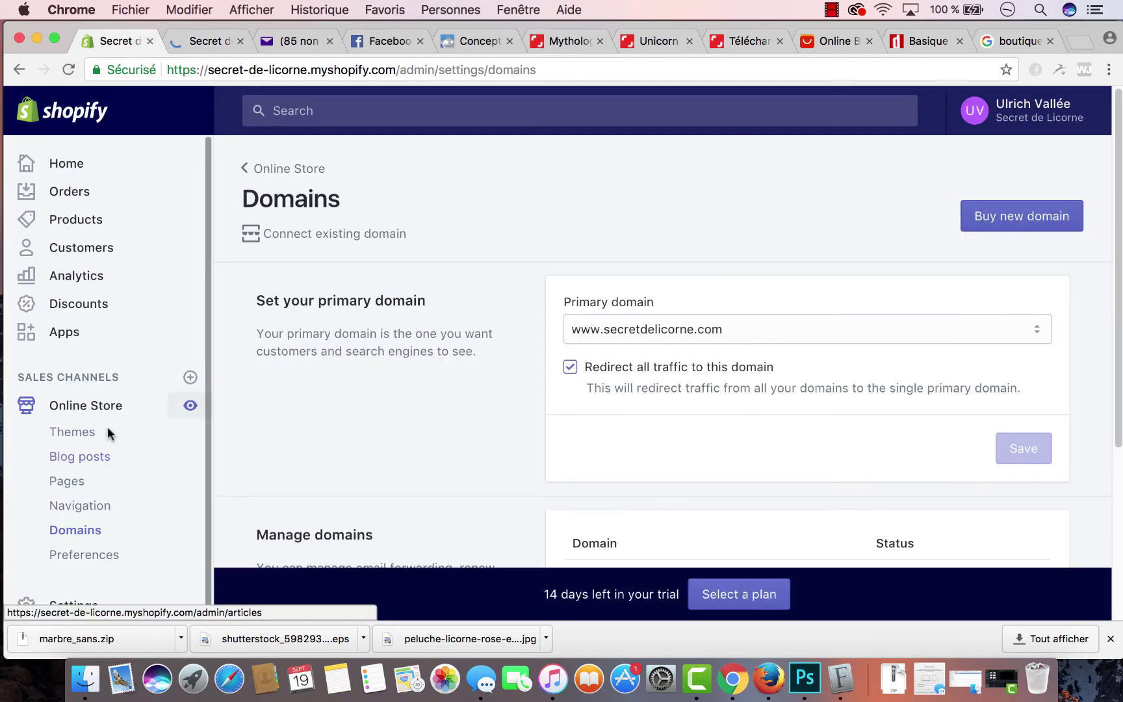
pyautogui.click(104, 554)
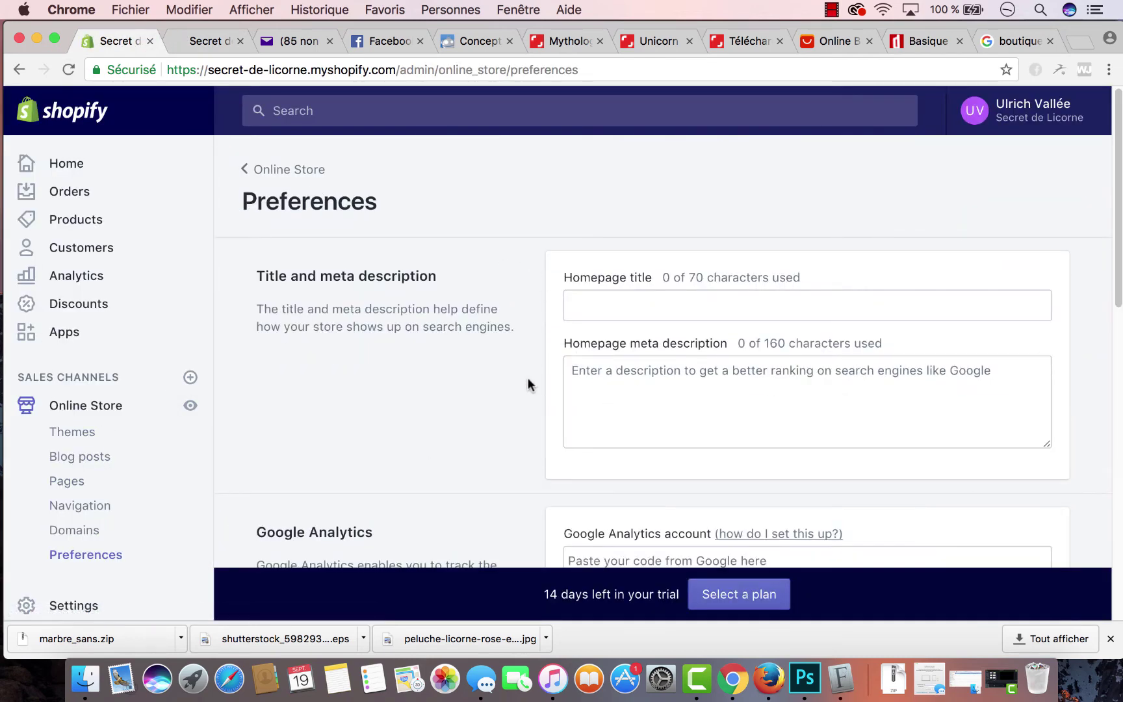
pyautogui.scroll(-20, 1085, 286)
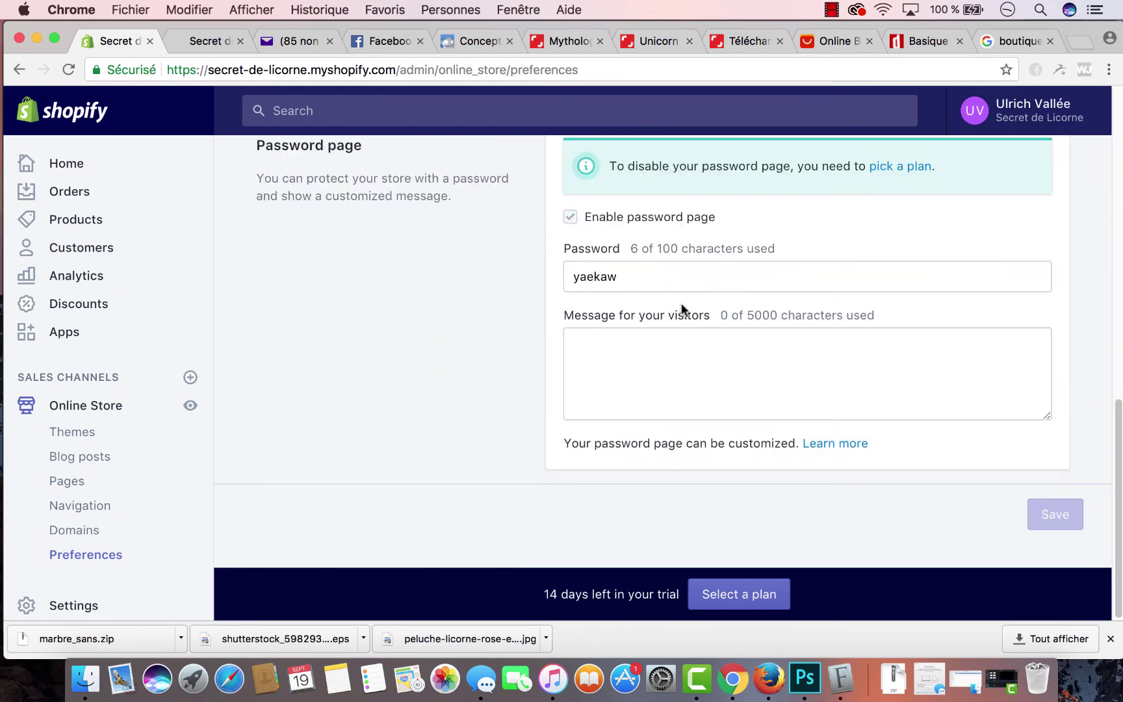
pyautogui.click(619, 286)
pyautogui.doubleClick(575, 278)
pyautogui.rightClick(585, 274)
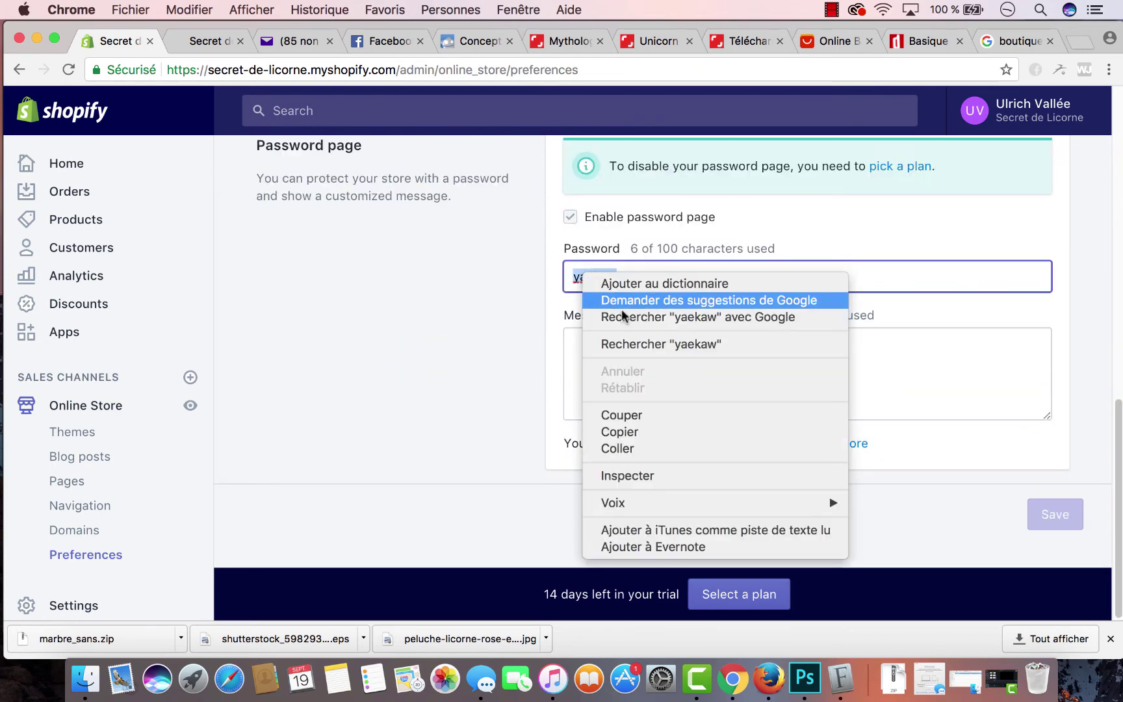
pyautogui.click(657, 432)
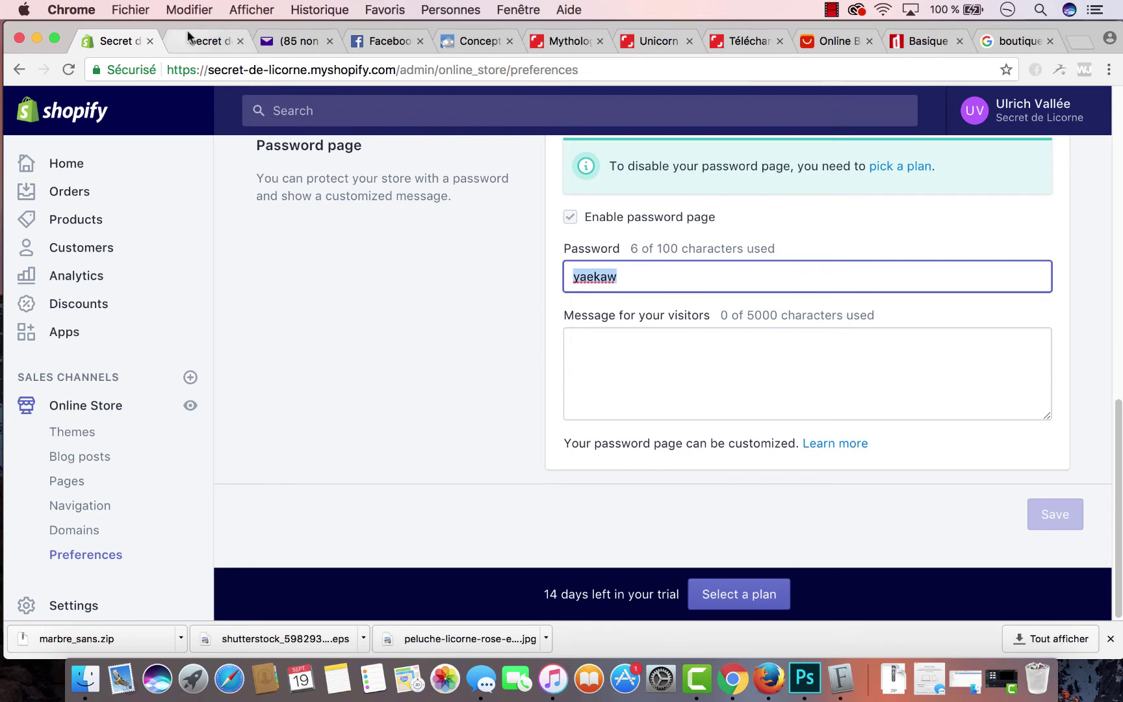
# Enter the storefront password on the shop's password page and decline saving it in Dashlane
pyautogui.click(192, 39)
pyautogui.click(943, 120)
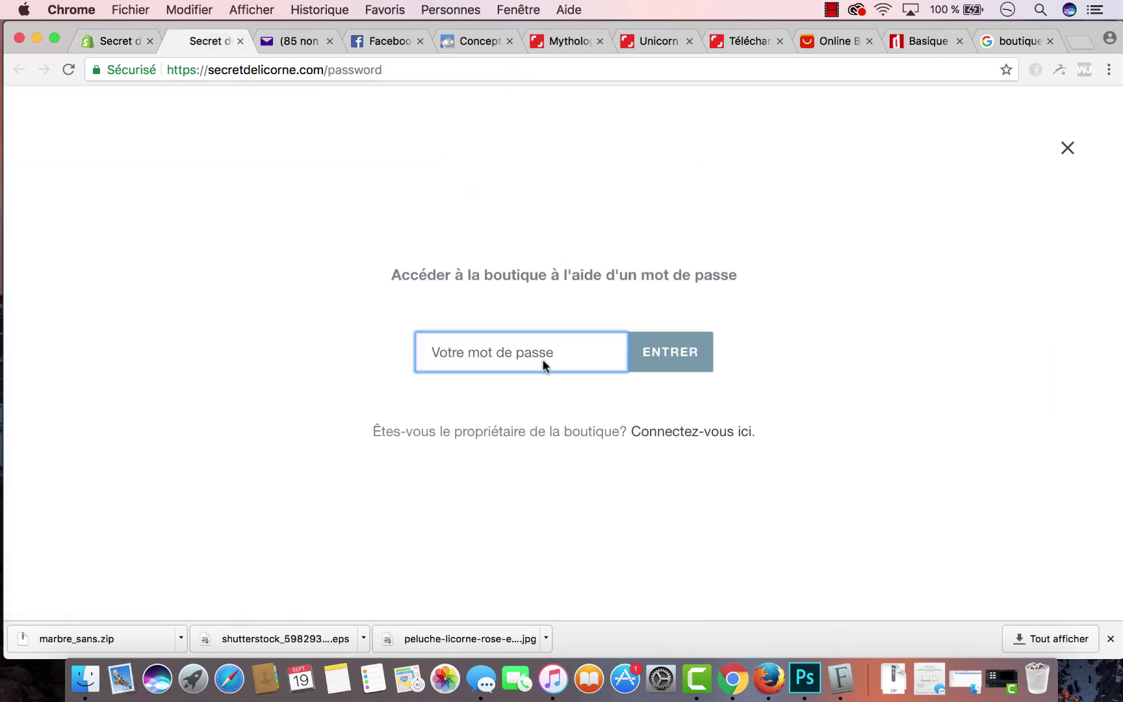
pyautogui.press('super+v')
pyautogui.click(713, 352)
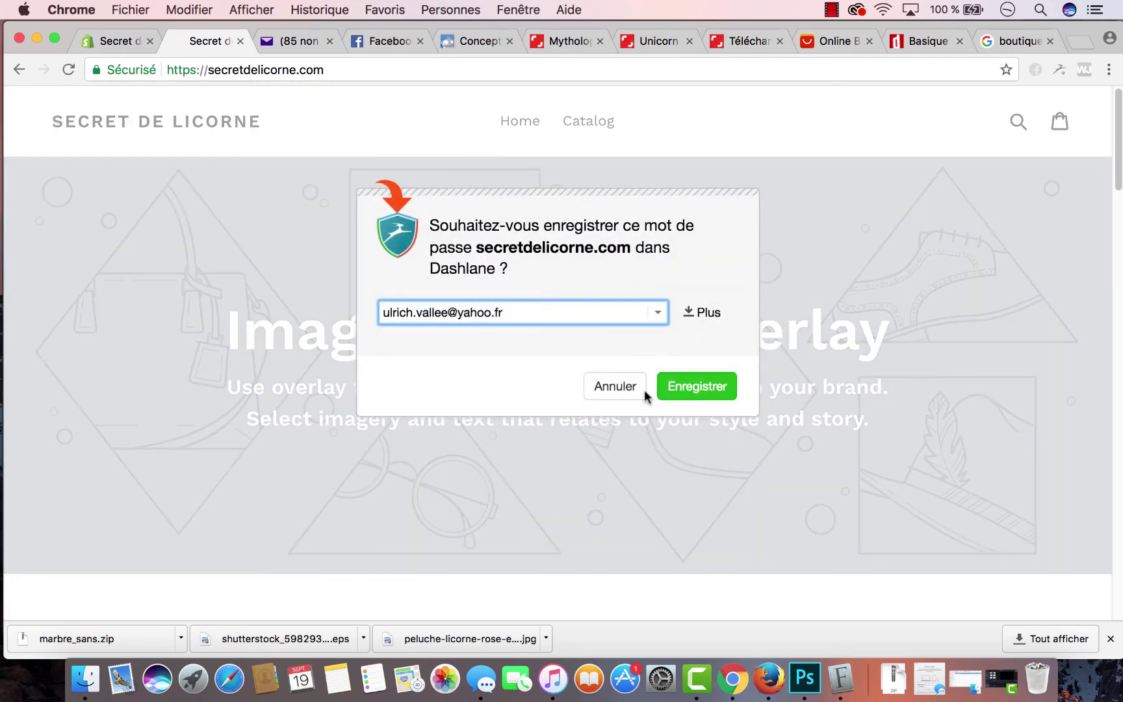
pyautogui.click(642, 388)
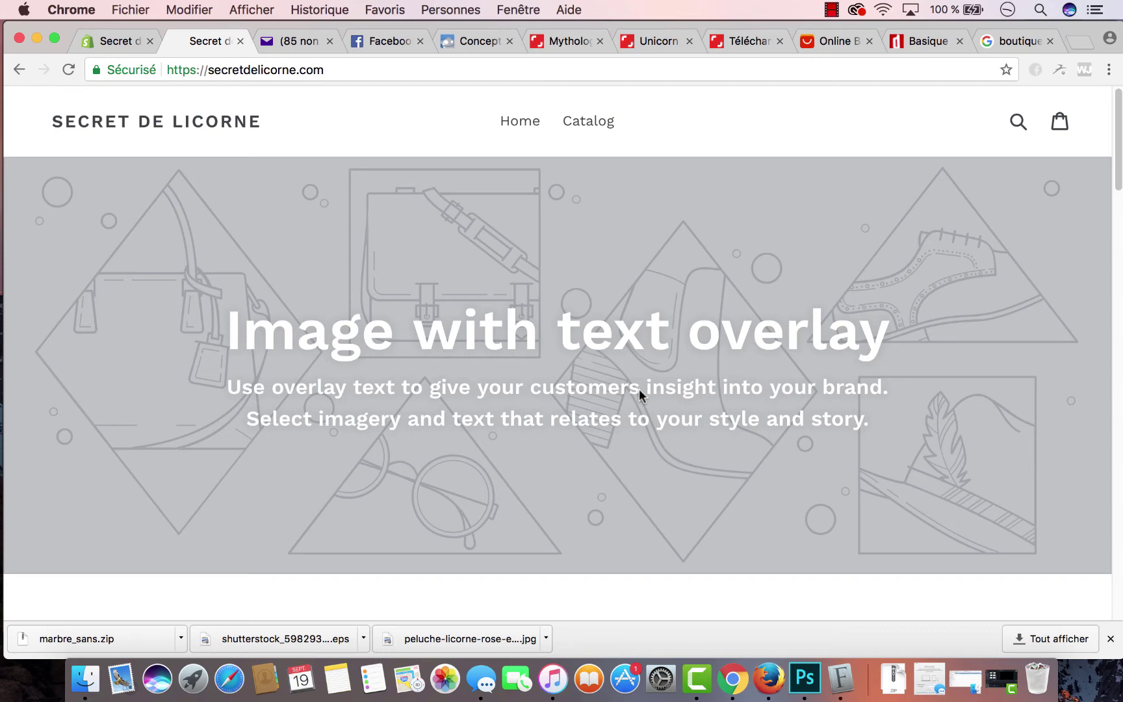
# Switch back to Photoshop, scale the SECRET DE LICORNE text up to about 41.32 pt and move it up beside the unicorn's mane
pyautogui.click(812, 687)
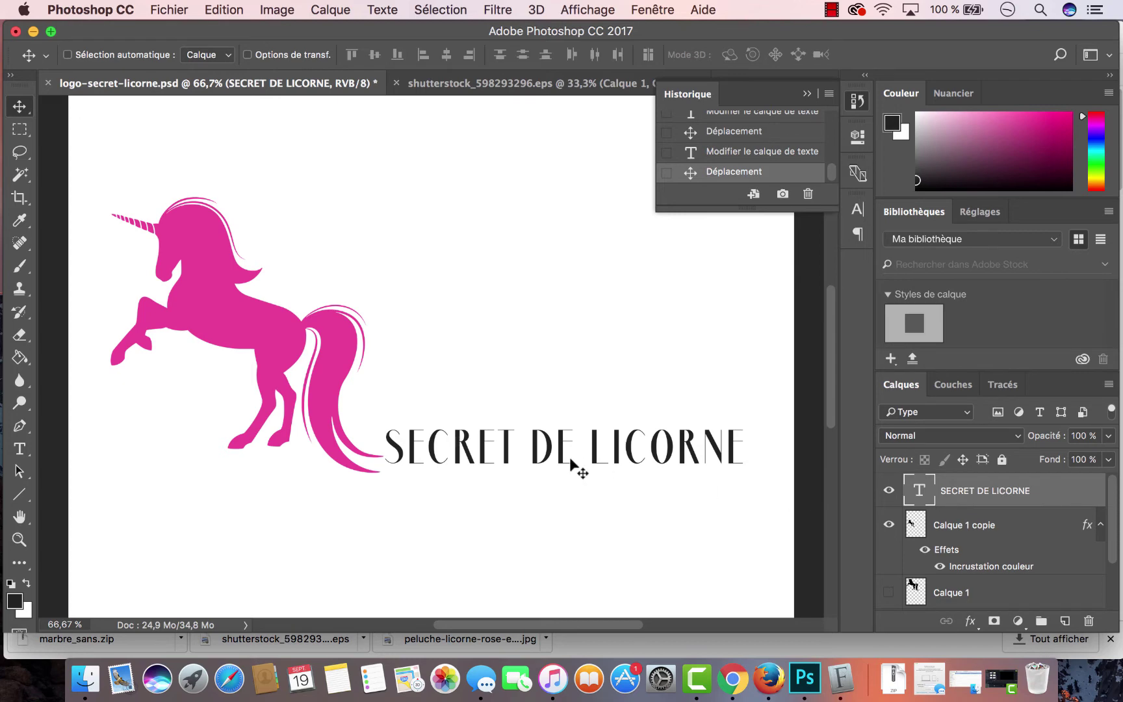
pyautogui.hotkey('ctrl', 't')
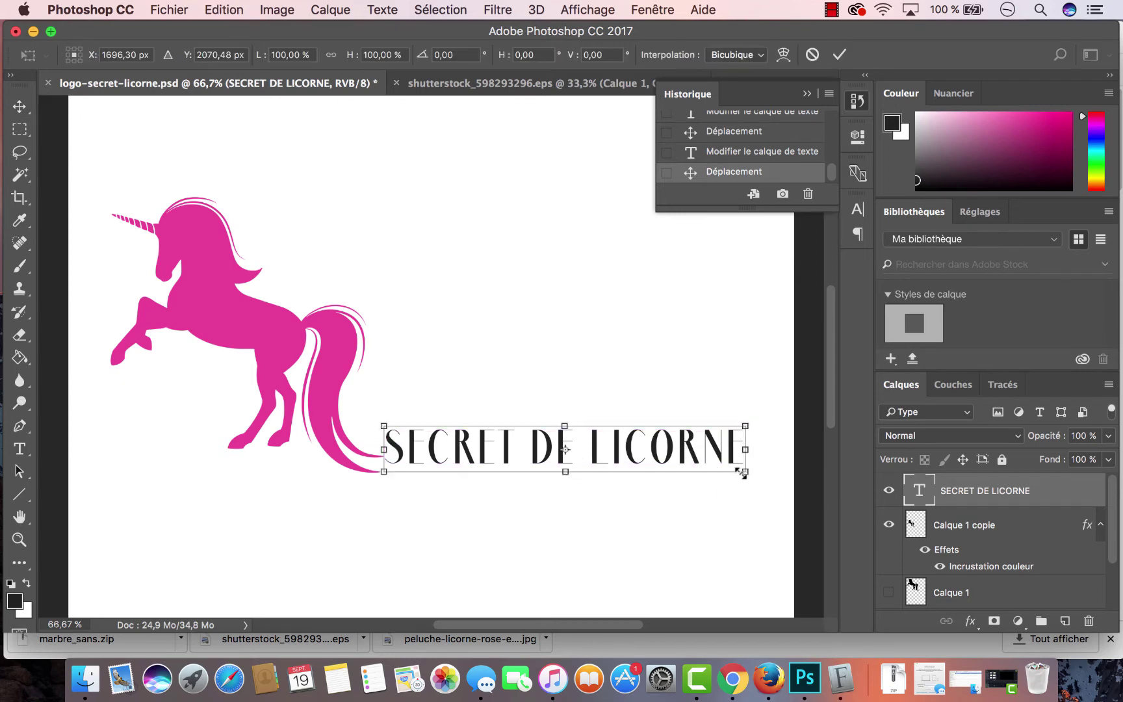
pyautogui.moveTo(746, 475); pyautogui.dragTo(818, 480)
pyautogui.moveTo(704, 439); pyautogui.dragTo(656, 229)
pyautogui.press('Return')
# Duplicate the SECRET DE LICORNE text layer, place the copy lower beside the tail and shorten its text to SECRET
pyautogui.rightClick(894, 481)
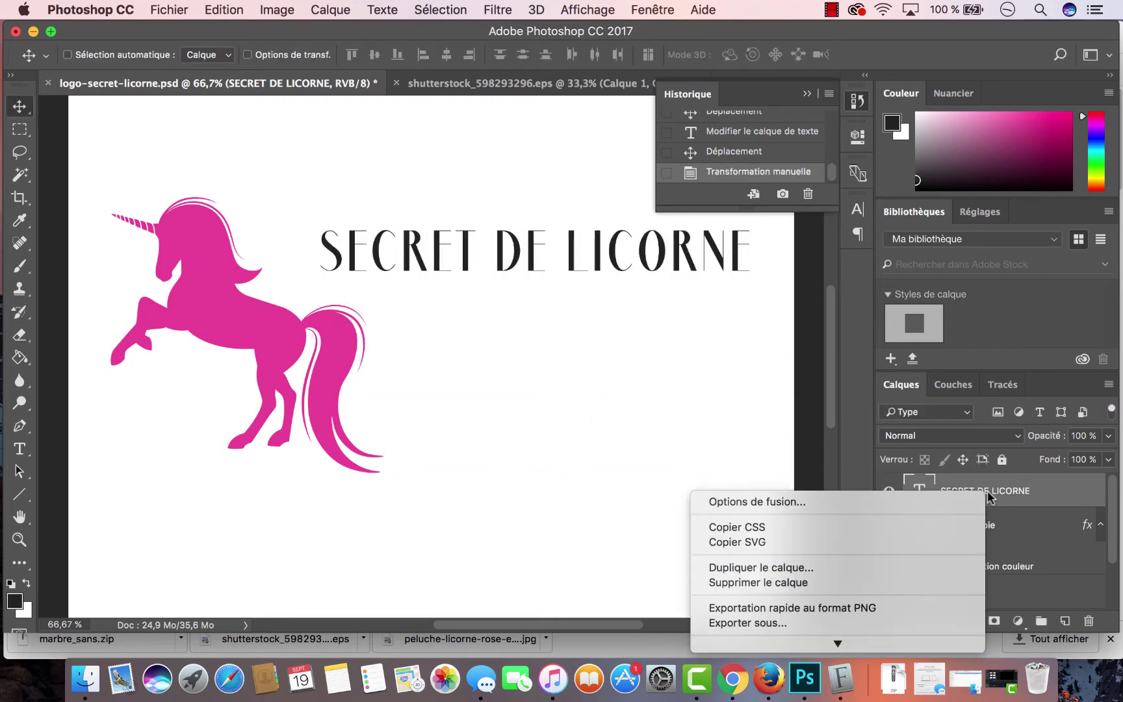
pyautogui.click(902, 569)
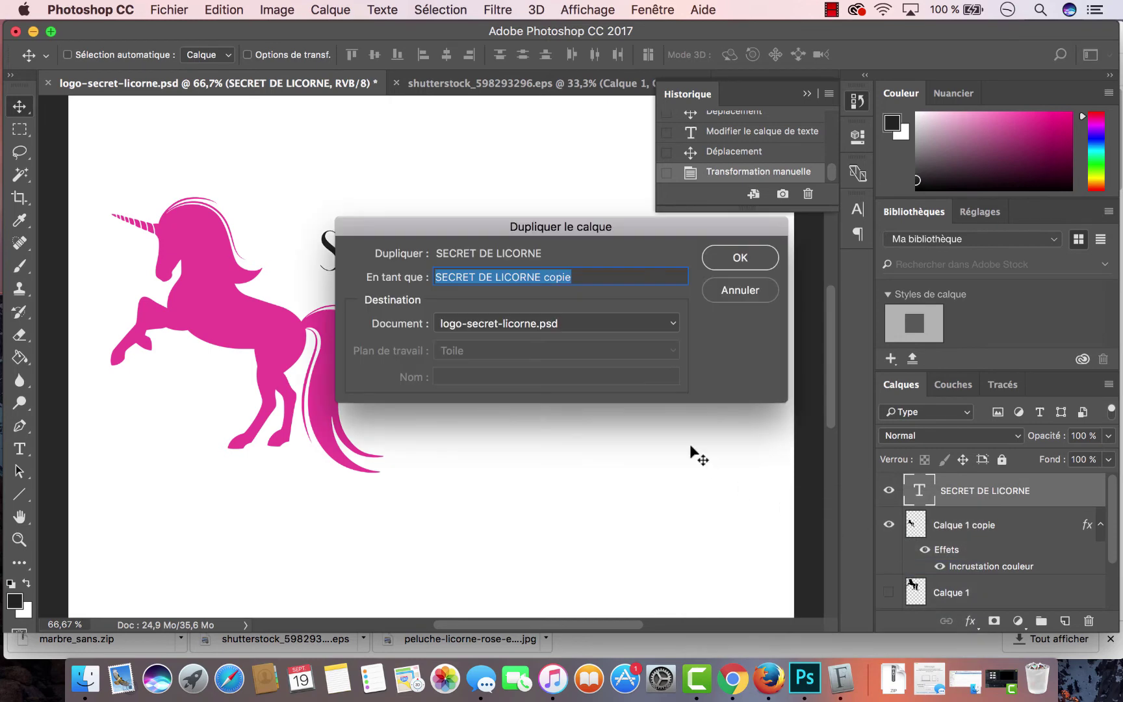
pyautogui.press('Return')
pyautogui.moveTo(550, 290); pyautogui.dragTo(828, 429)
pyautogui.click(20, 449)
pyautogui.press('BackSpace')
# Duplicate the SECRET text layer and place the copy just below the original
pyautogui.rightClick(1060, 501)
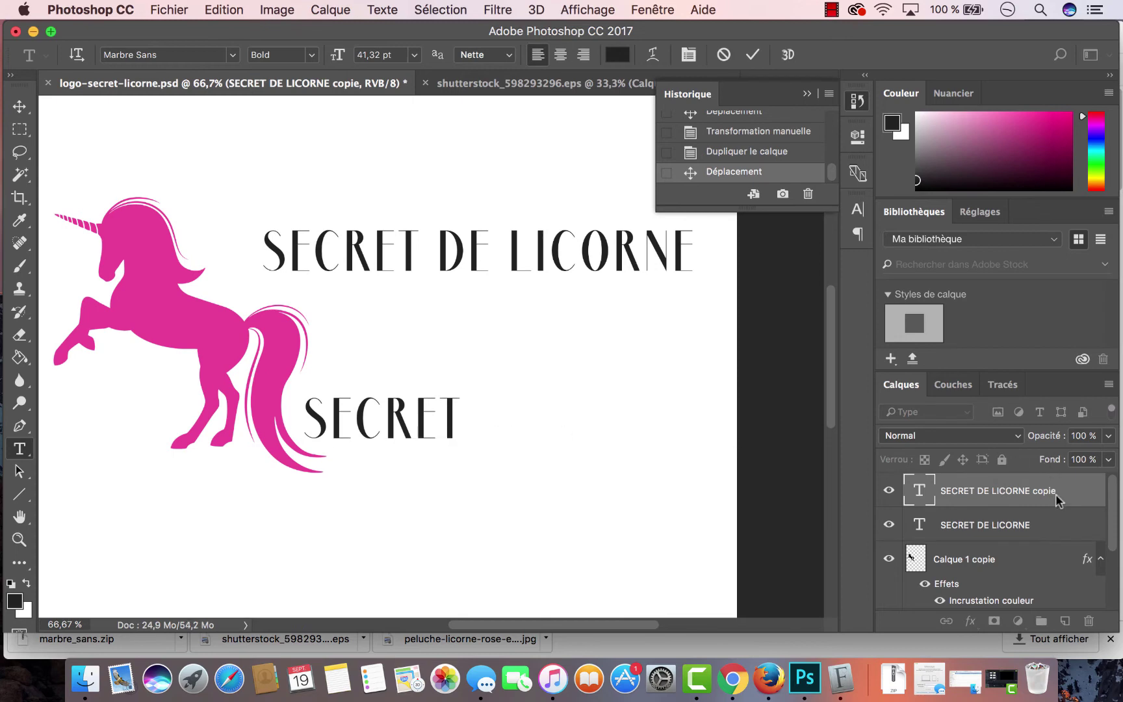
pyautogui.click(947, 570)
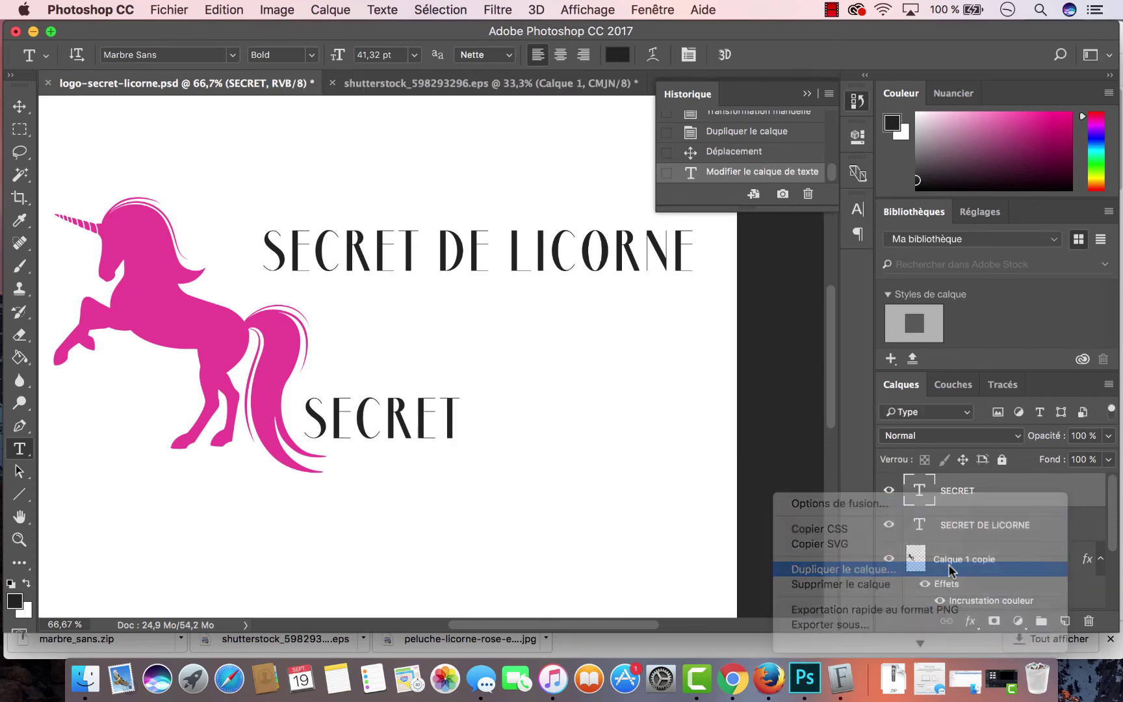
pyautogui.press('Return')
pyautogui.click(20, 105)
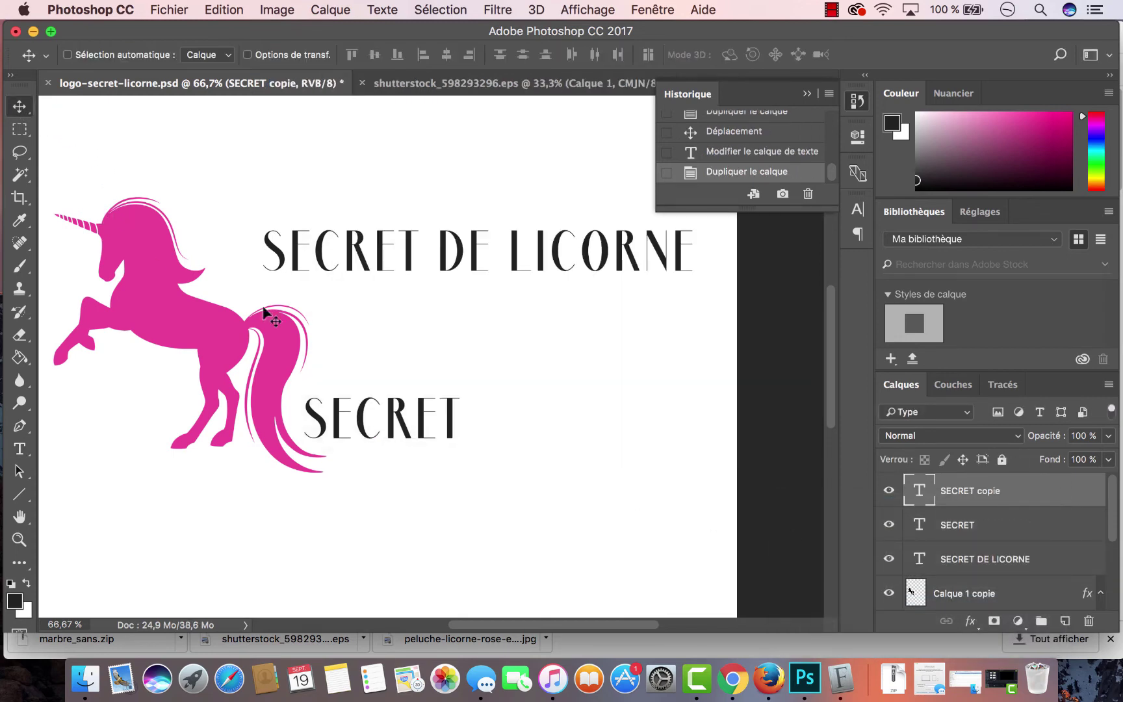
pyautogui.moveTo(361, 427); pyautogui.dragTo(379, 501)
# Change the lower SECRET copy to DE LICORNE and move it up and right, directly beneath the SECRET line
pyautogui.click(19, 449)
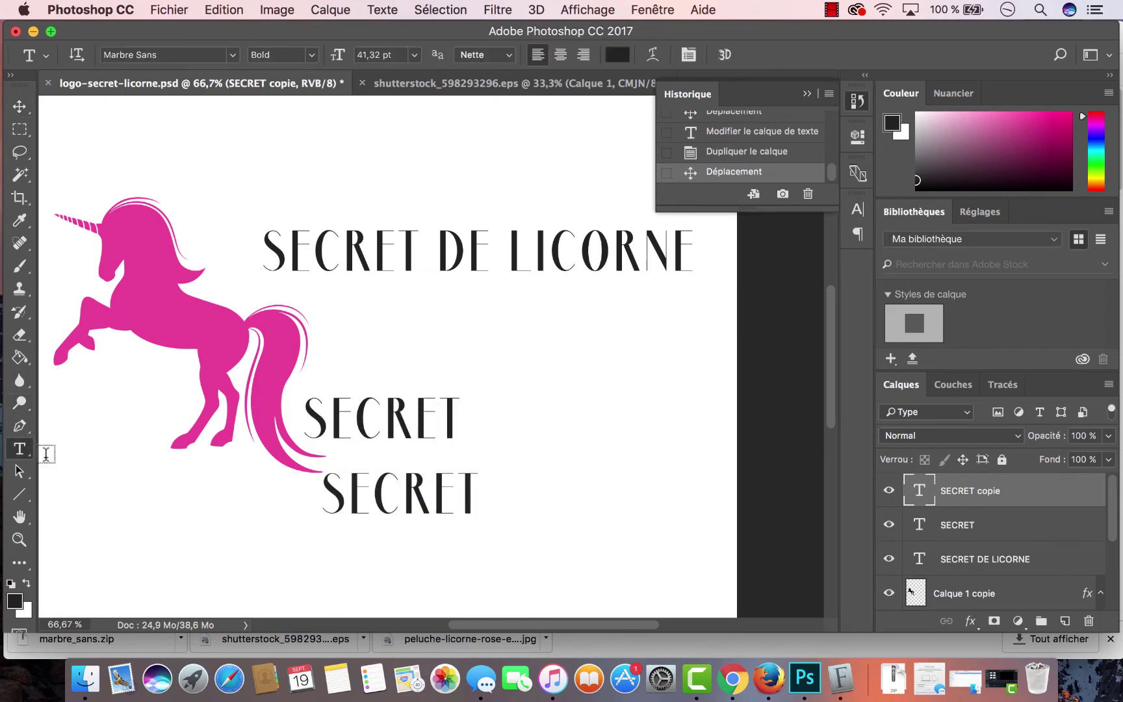
pyautogui.click(352, 494)
pyautogui.doubleClick(365, 492)
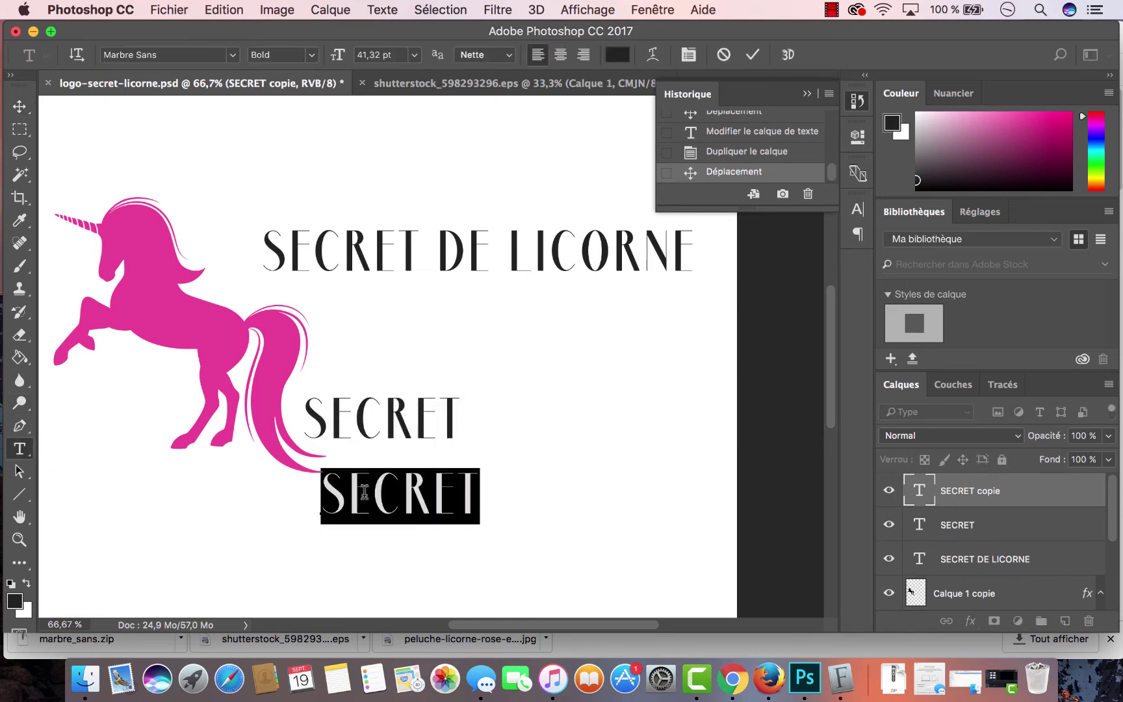
pyautogui.write('DE LICORNE')
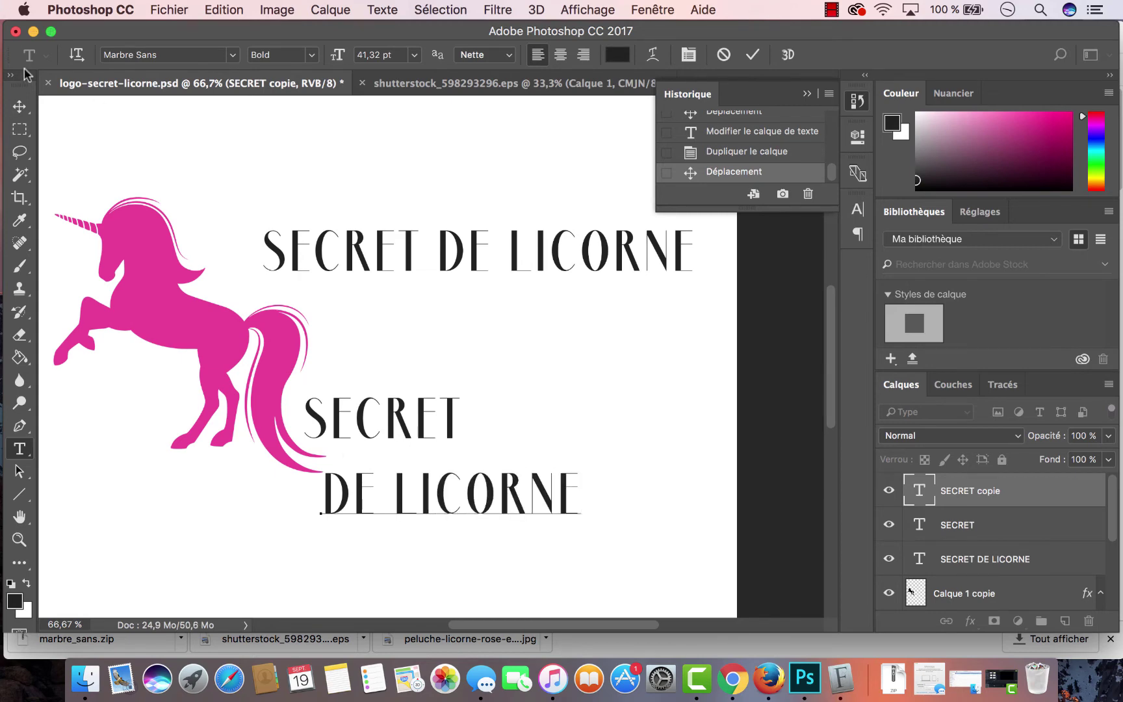
pyautogui.click(19, 106)
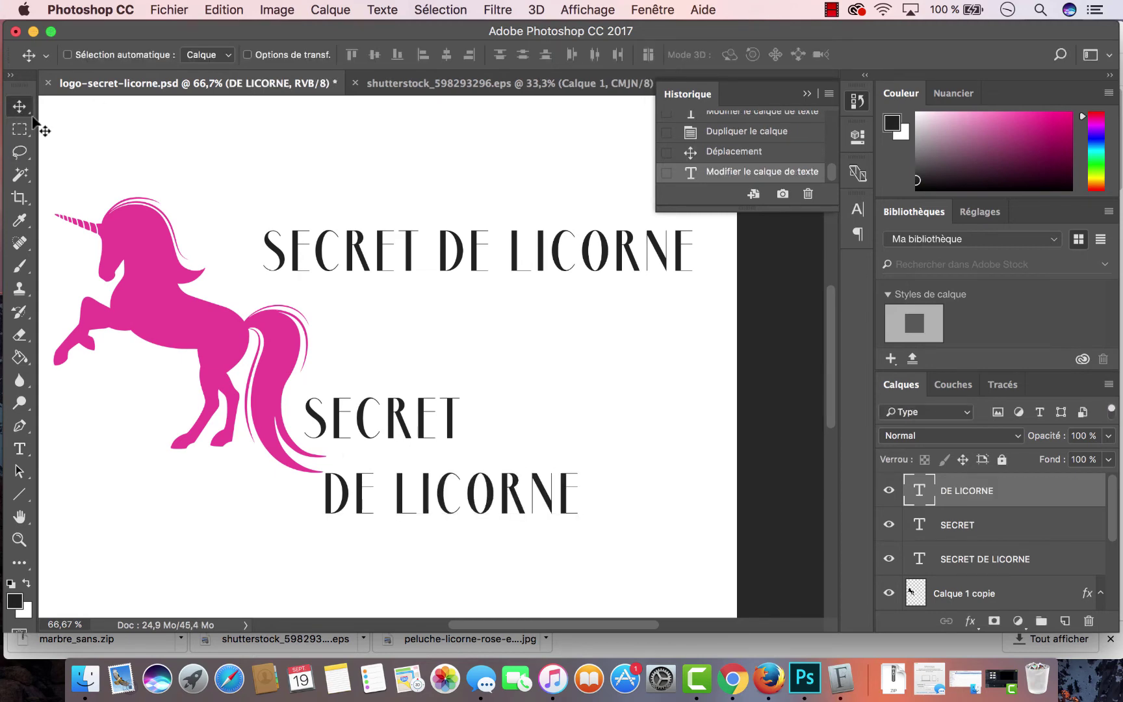
pyautogui.moveTo(548, 506); pyautogui.dragTo(633, 473)
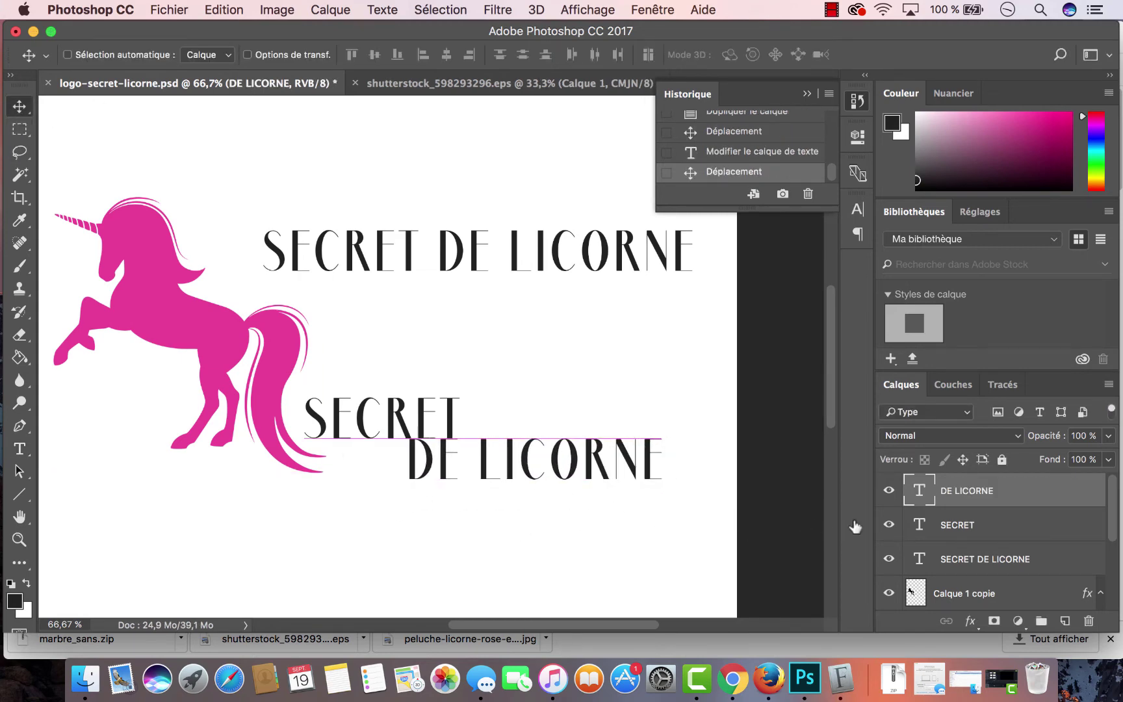
# Enlarge the SECRET text to roughly the width of DE LICORNE and place it directly above that line
pyautogui.click(954, 526)
pyautogui.hotkey('ctrl', 't')
pyautogui.moveTo(417, 411); pyautogui.dragTo(669, 335)
pyautogui.press('Return')
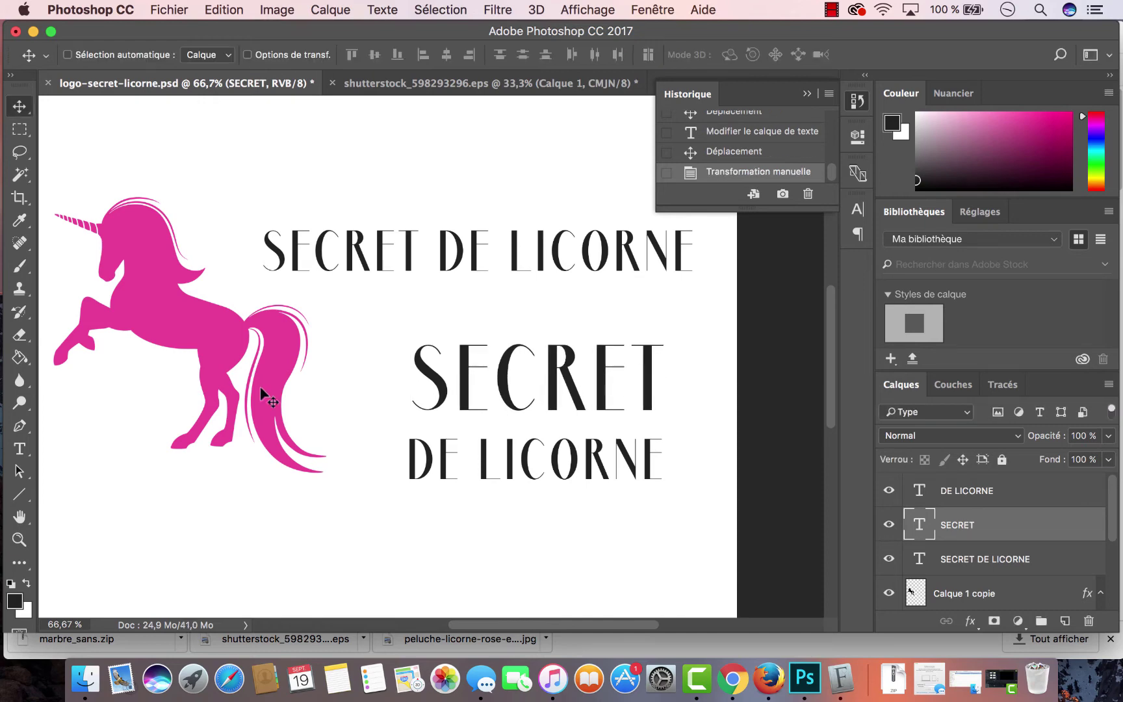
# Show the rulers, add a vertical guide at the left edge of DE LICORNE and nudge SECRET left to align with it
pyautogui.press('super+r')
pyautogui.moveTo(46, 338); pyautogui.dragTo(478, 384)
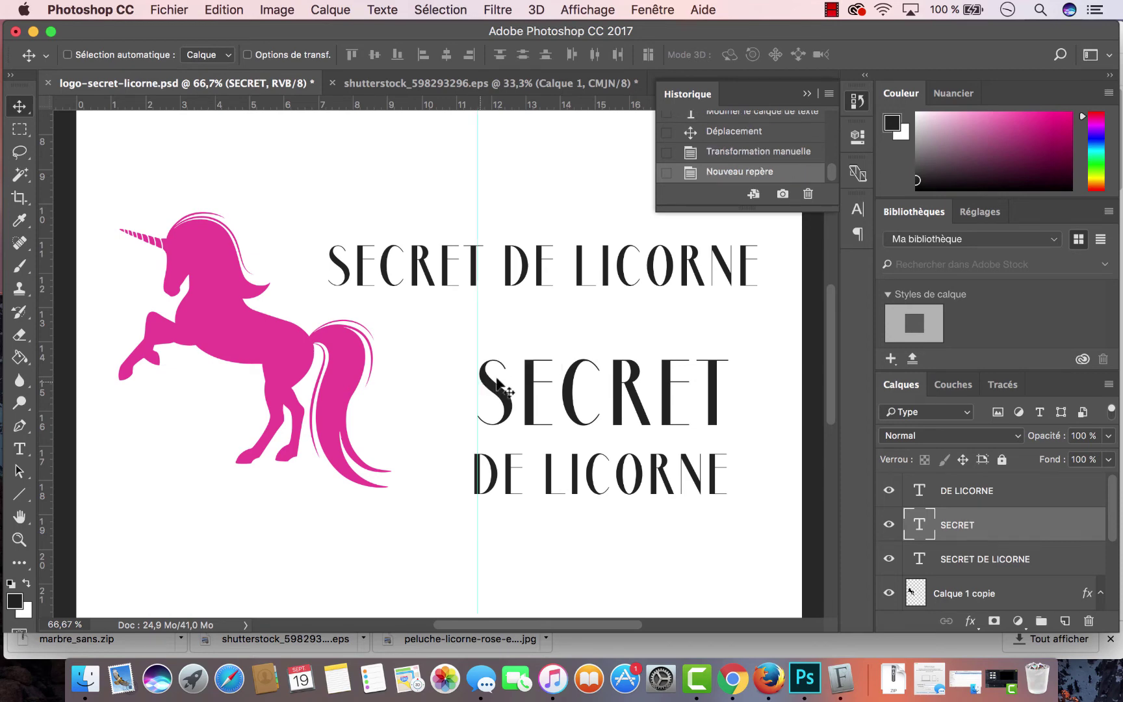
pyautogui.press('Left')
pyautogui.press('Left')
pyautogui.press('Left')
pyautogui.press('Left')
pyautogui.press('Left')
pyautogui.press('Left')
pyautogui.press('Left')
pyautogui.press('Left')
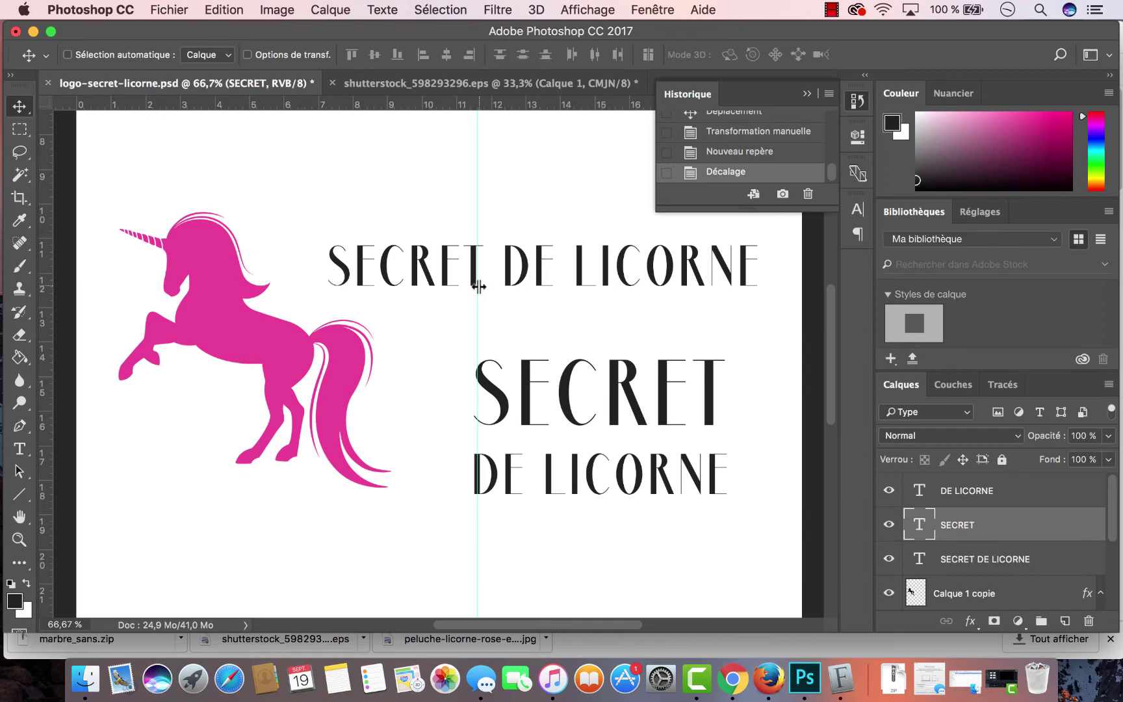
pyautogui.moveTo(479, 286); pyautogui.dragTo(474, 286)
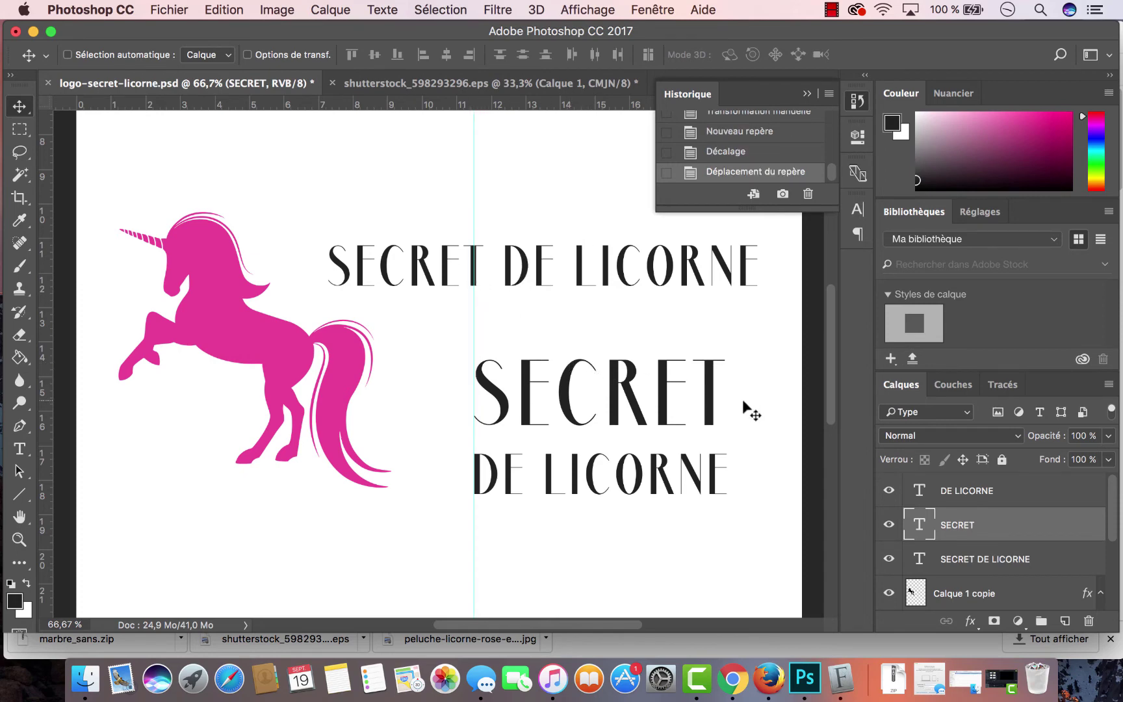
# Add a vertical guide at the right edge of DE LICORNE and scale SECRET slightly so it reaches that guide
pyautogui.moveTo(49, 369); pyautogui.dragTo(728, 408)
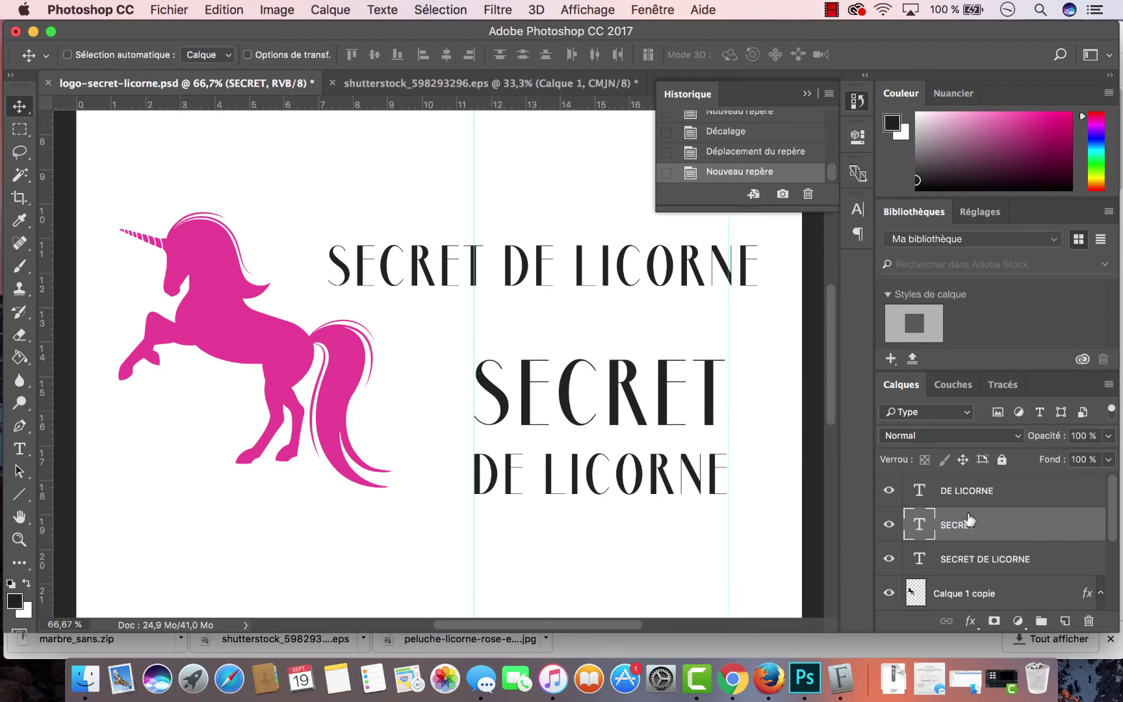
pyautogui.press('super+t')
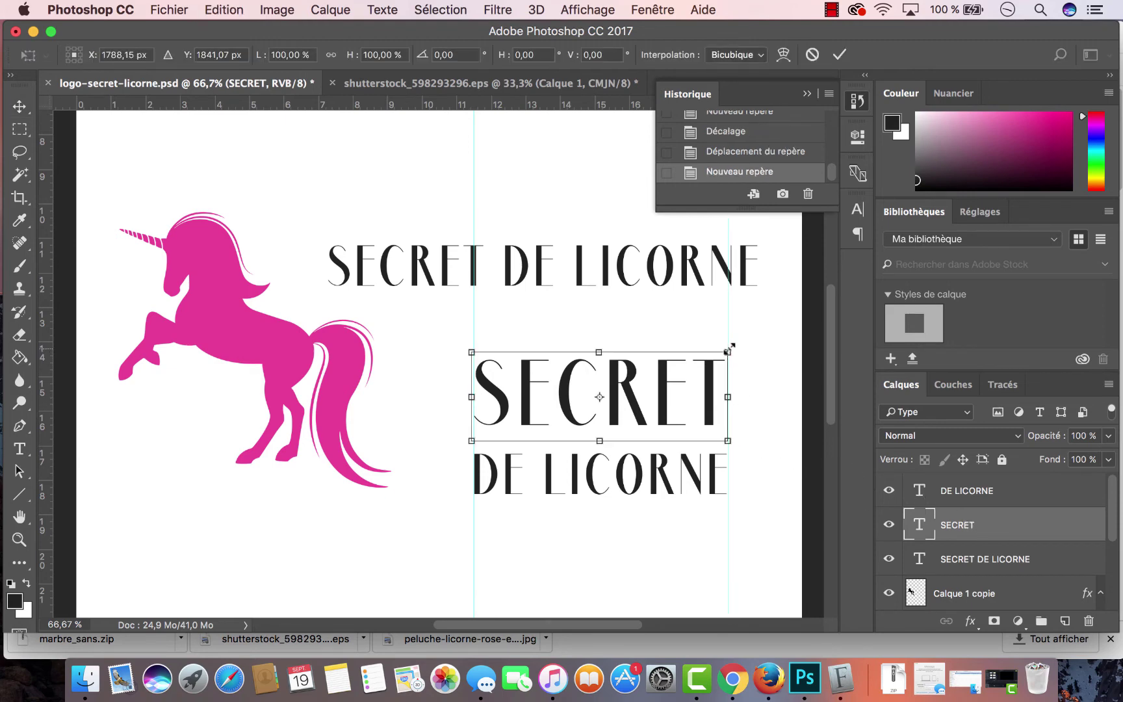
pyautogui.moveTo(729, 350); pyautogui.dragTo(731, 349)
pyautogui.press('Return')
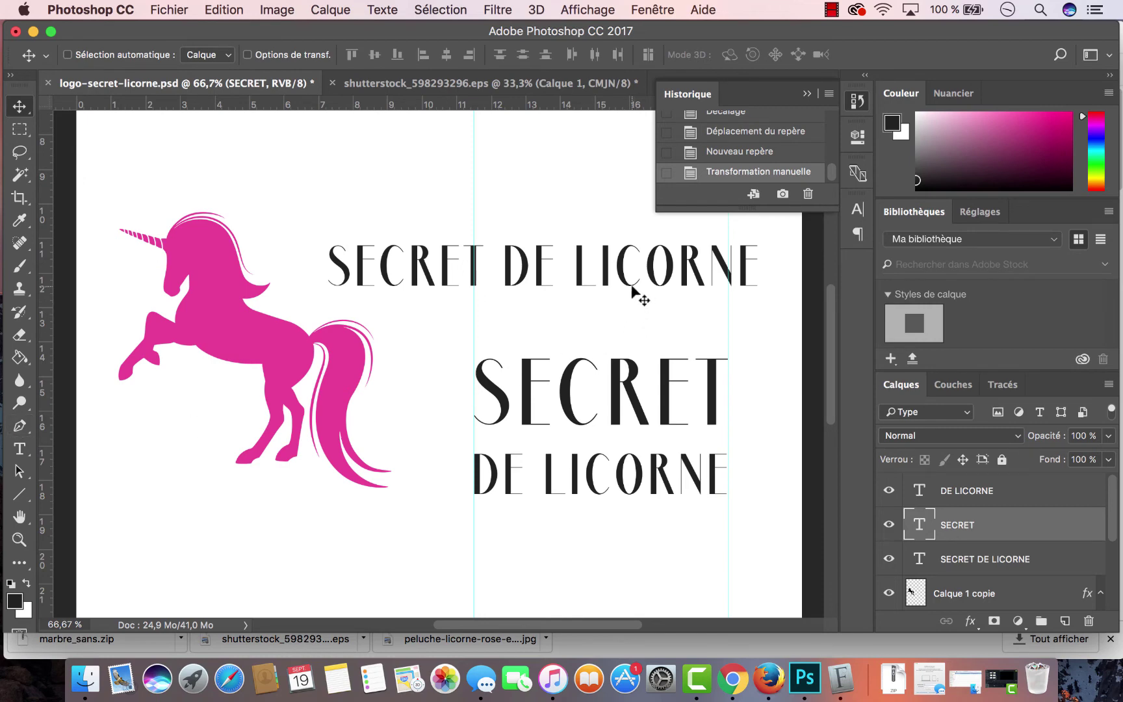
# Duplicate the pink unicorn layer Calque 1 copie and hide the original
pyautogui.click(1009, 591)
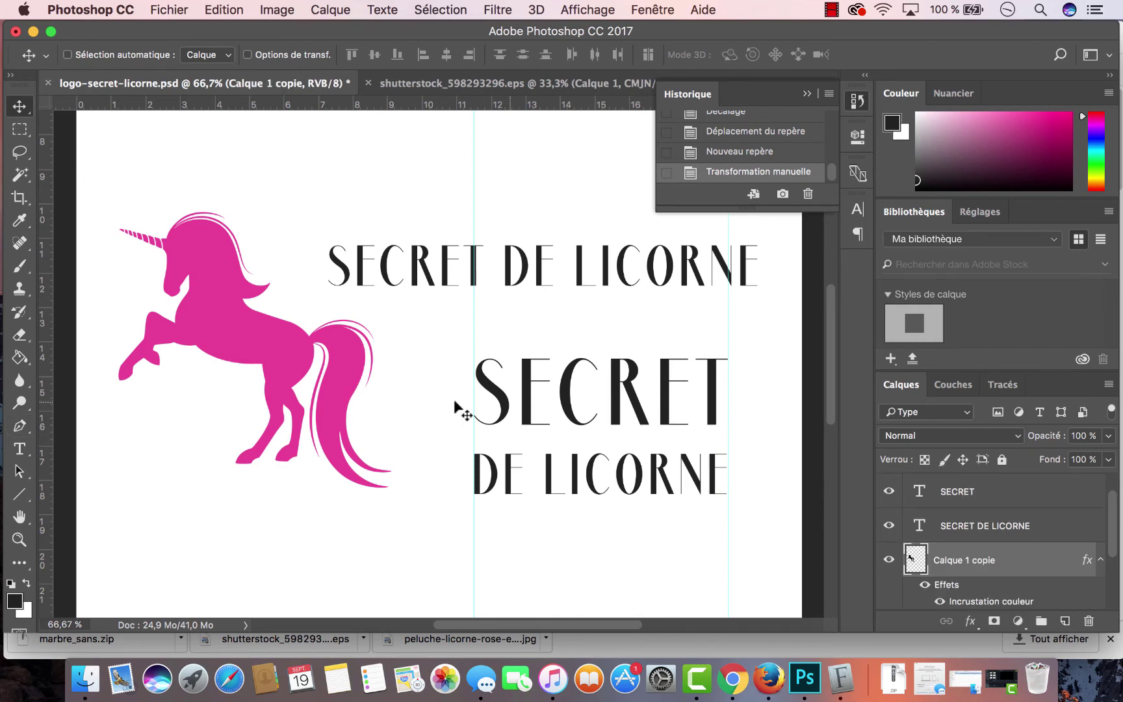
pyautogui.scroll(2, 948, 508)
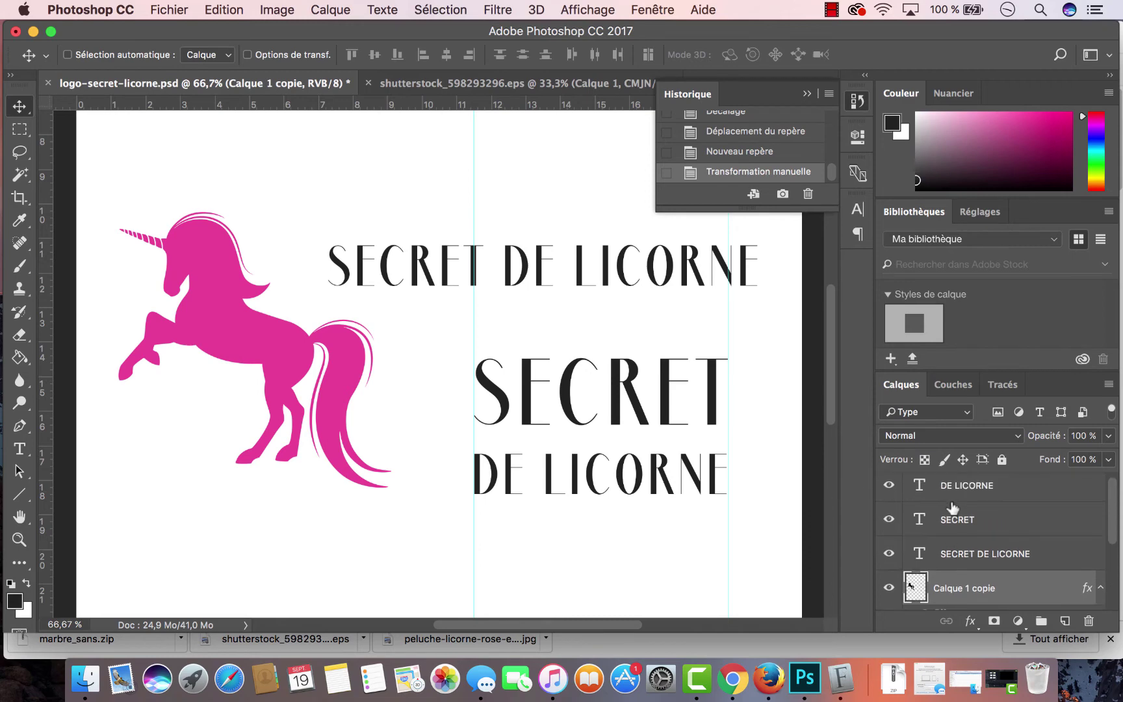
pyautogui.scroll(-2, 991, 551)
pyautogui.scroll(-1, 1000, 545)
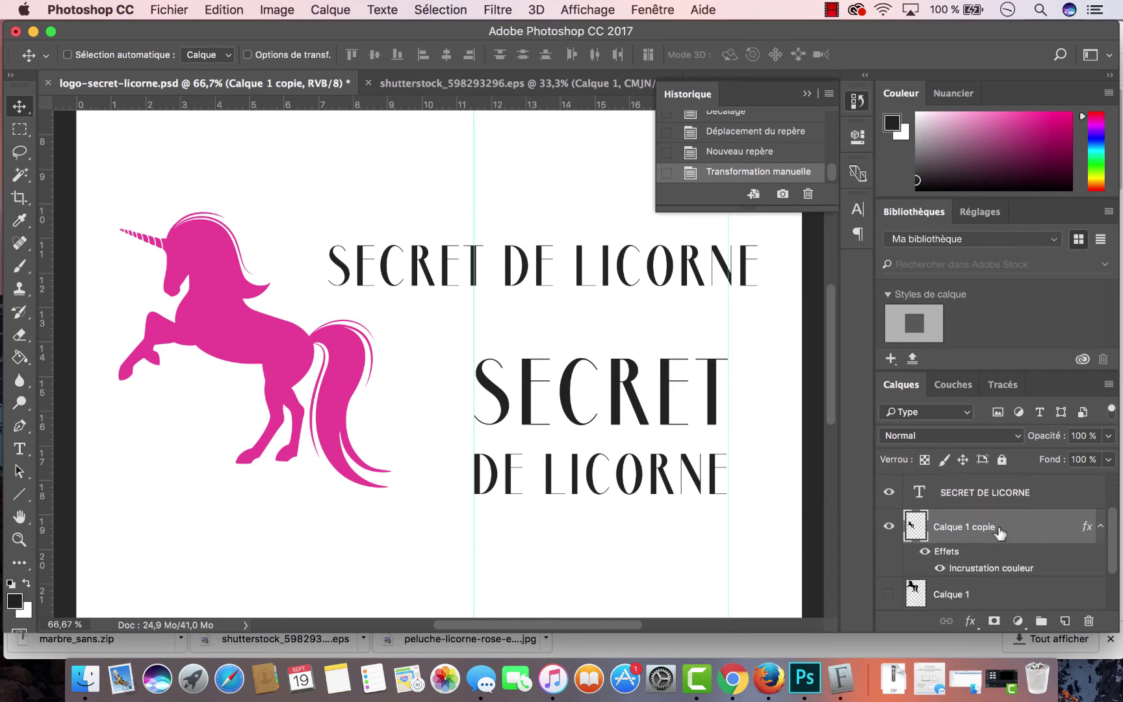
pyautogui.rightClick(1016, 530)
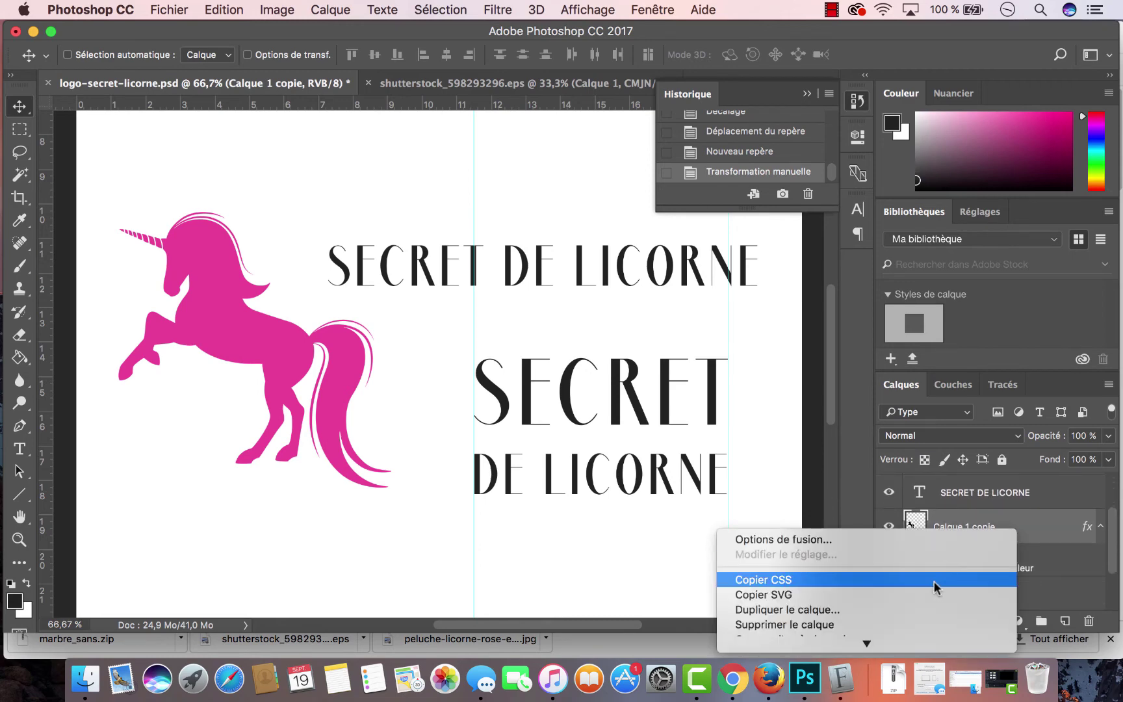
pyautogui.click(941, 609)
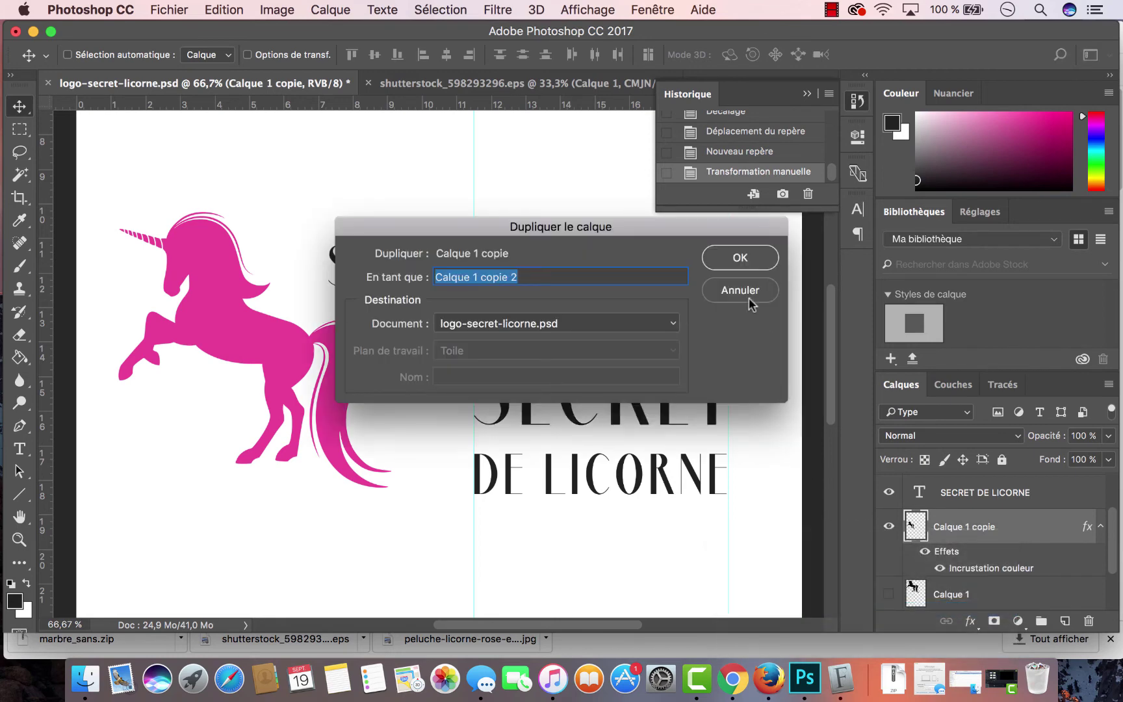
pyautogui.press('Return')
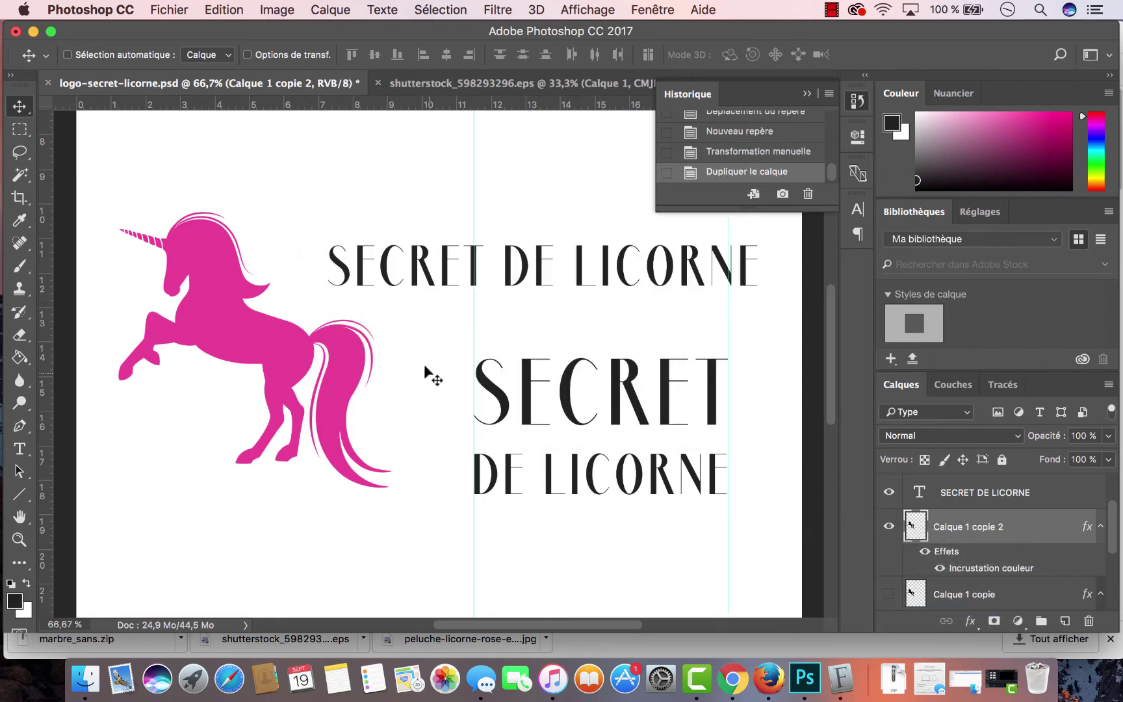
# Scale the unicorn copy to about 48 % and place it directly beside the stacked SECRET DE LICORNE text
pyautogui.moveTo(265, 355); pyautogui.dragTo(336, 395)
pyautogui.press('super+t')
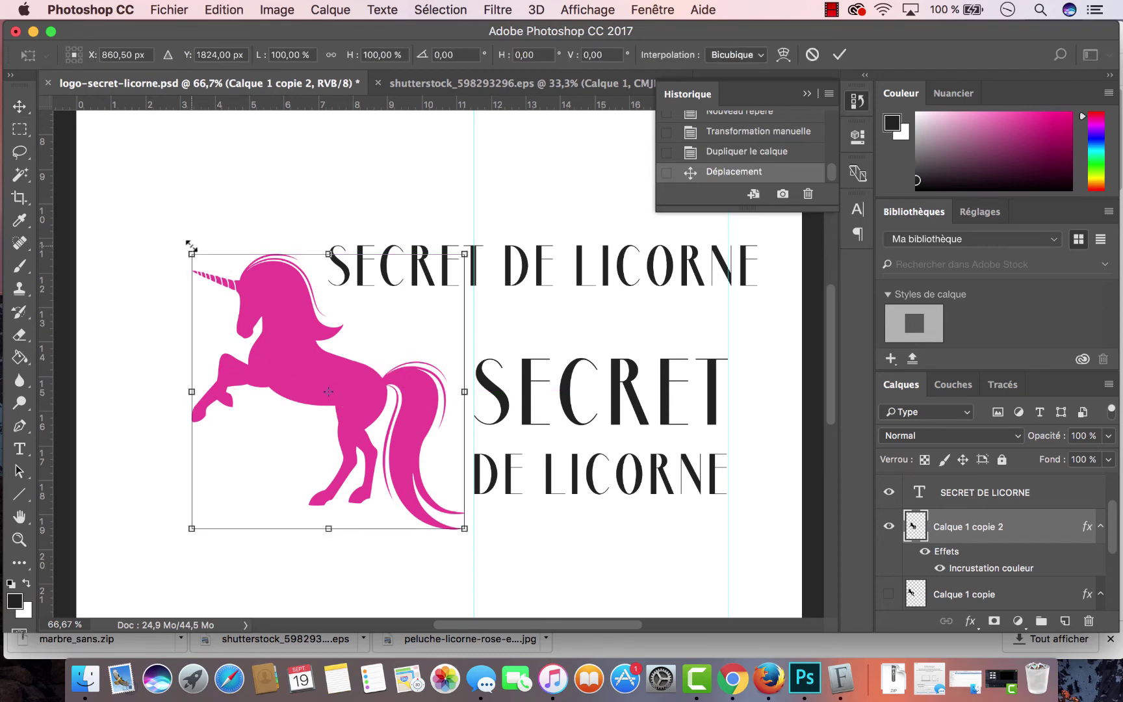
pyautogui.moveTo(191, 246); pyautogui.dragTo(327, 353)
pyautogui.moveTo(463, 529); pyautogui.dragTo(448, 472)
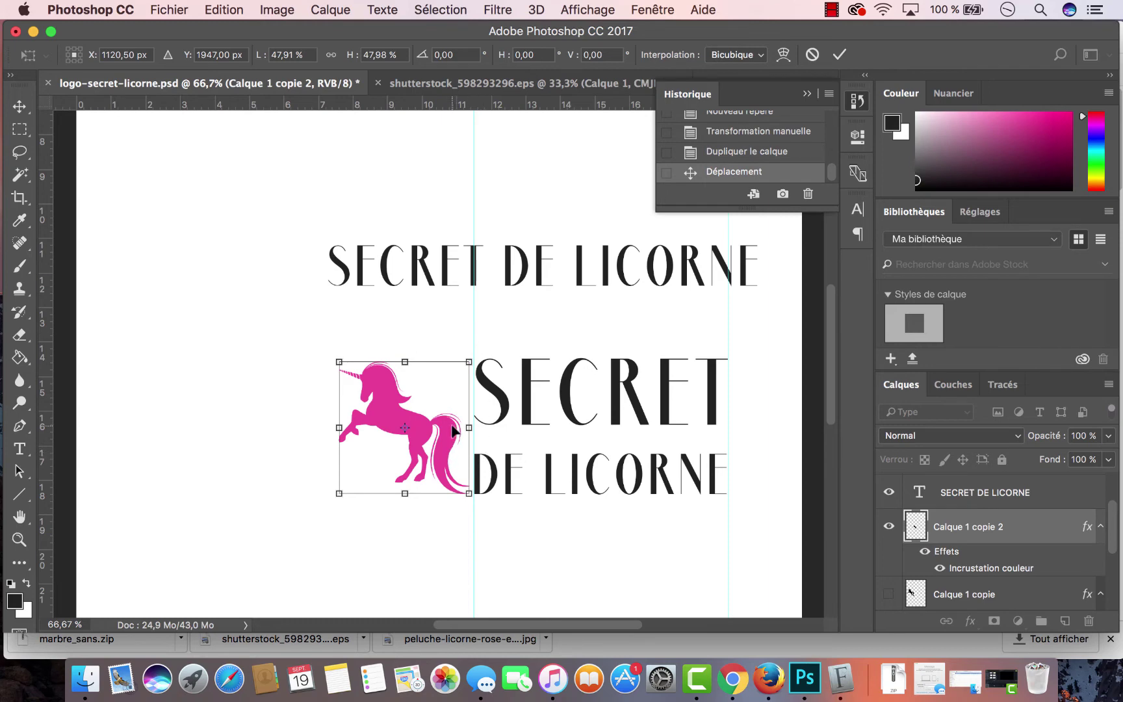
pyautogui.press('Return')
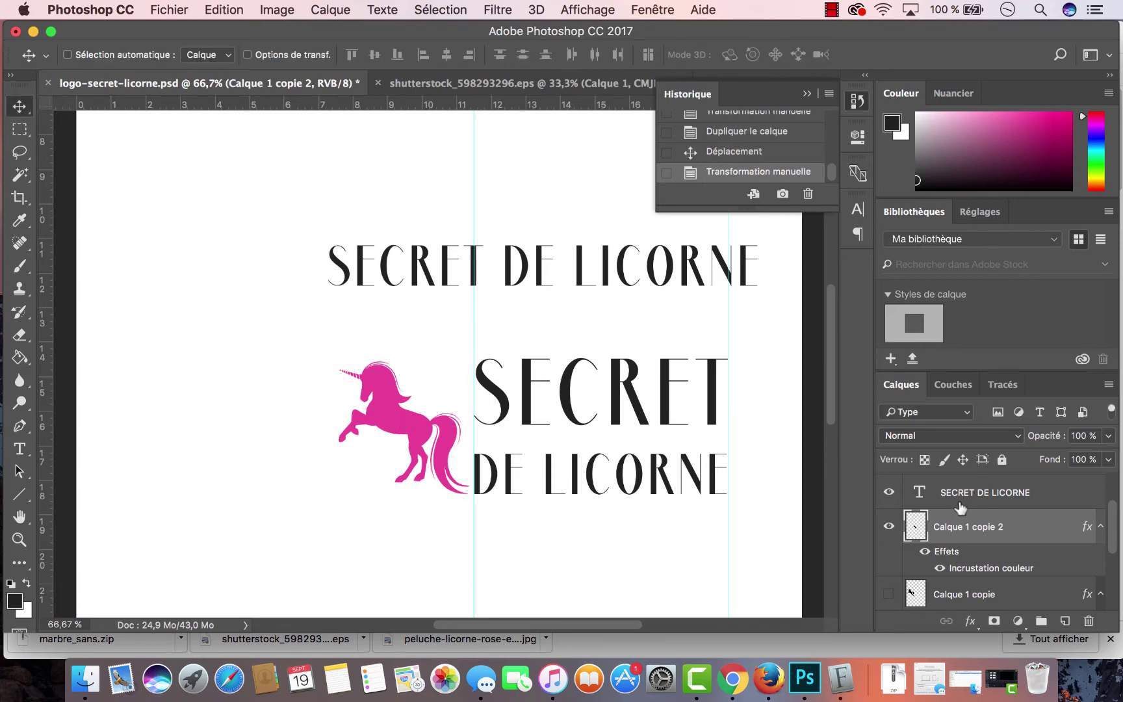
# Move the small unicorn layer Calque 1 copie 2 above the DE LICORNE text layer
pyautogui.keyDown('shift'); pyautogui.click(960, 505); pyautogui.keyUp('shift')
pyautogui.scroll(-1, 979, 527)
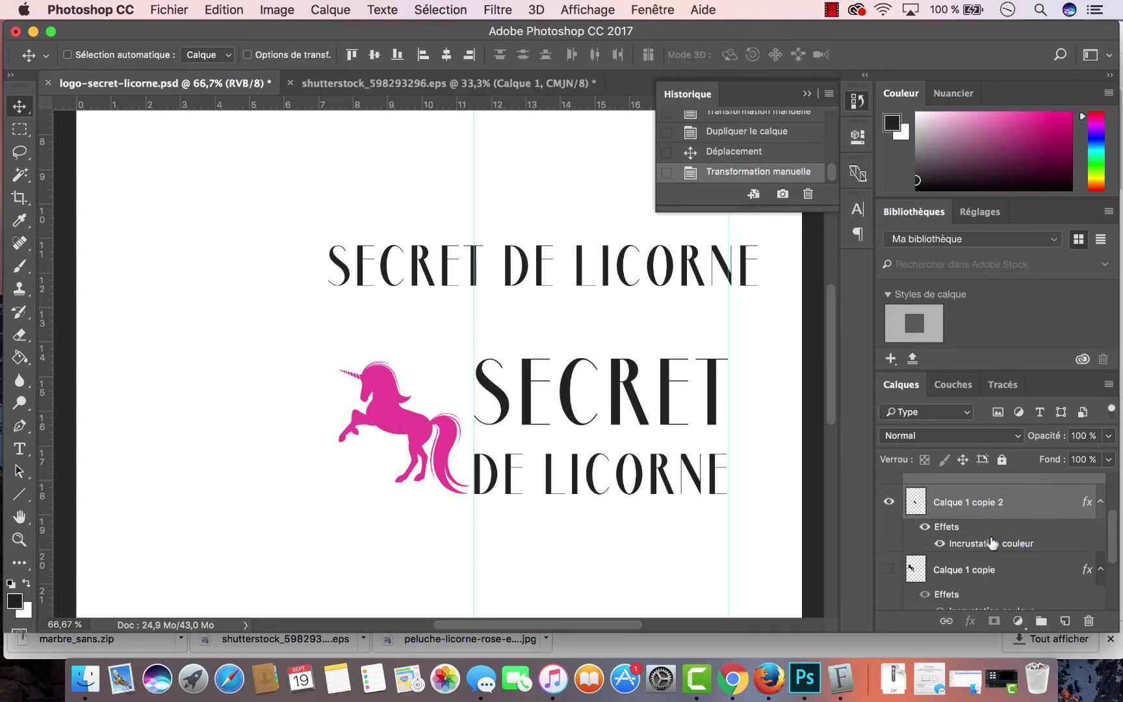
pyautogui.scroll(4, 992, 538)
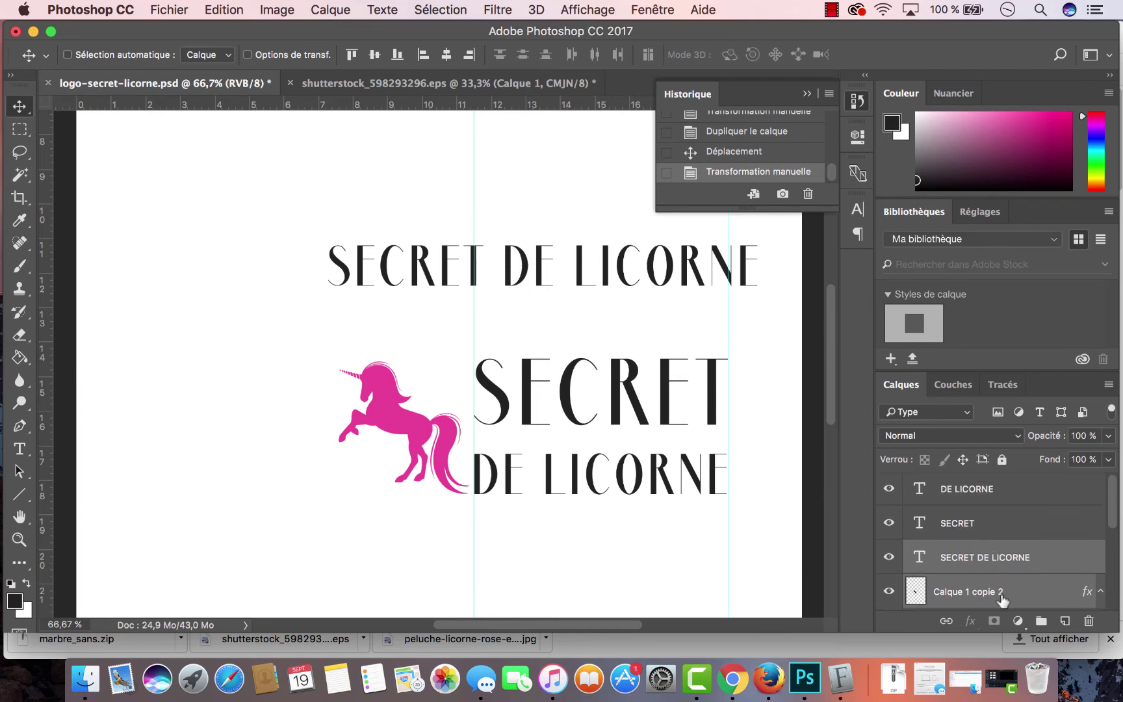
pyautogui.click(1001, 599)
pyautogui.moveTo(973, 563); pyautogui.dragTo(1000, 497)
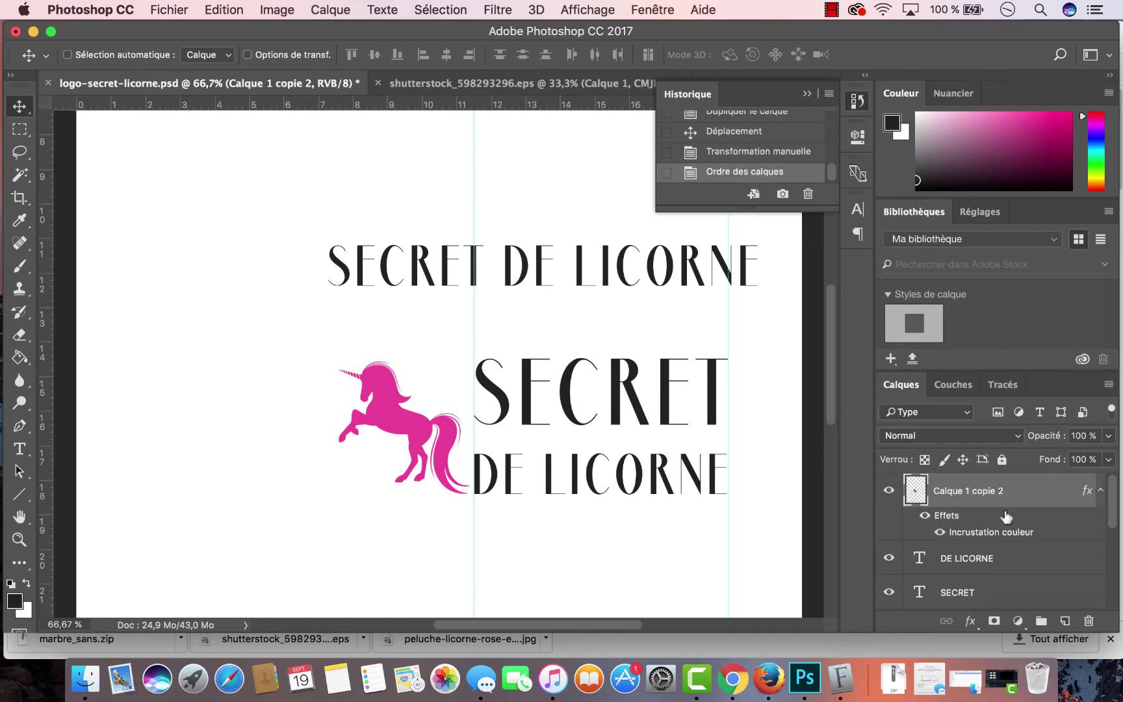
pyautogui.scroll(-1, 1008, 523)
pyautogui.click(1012, 551)
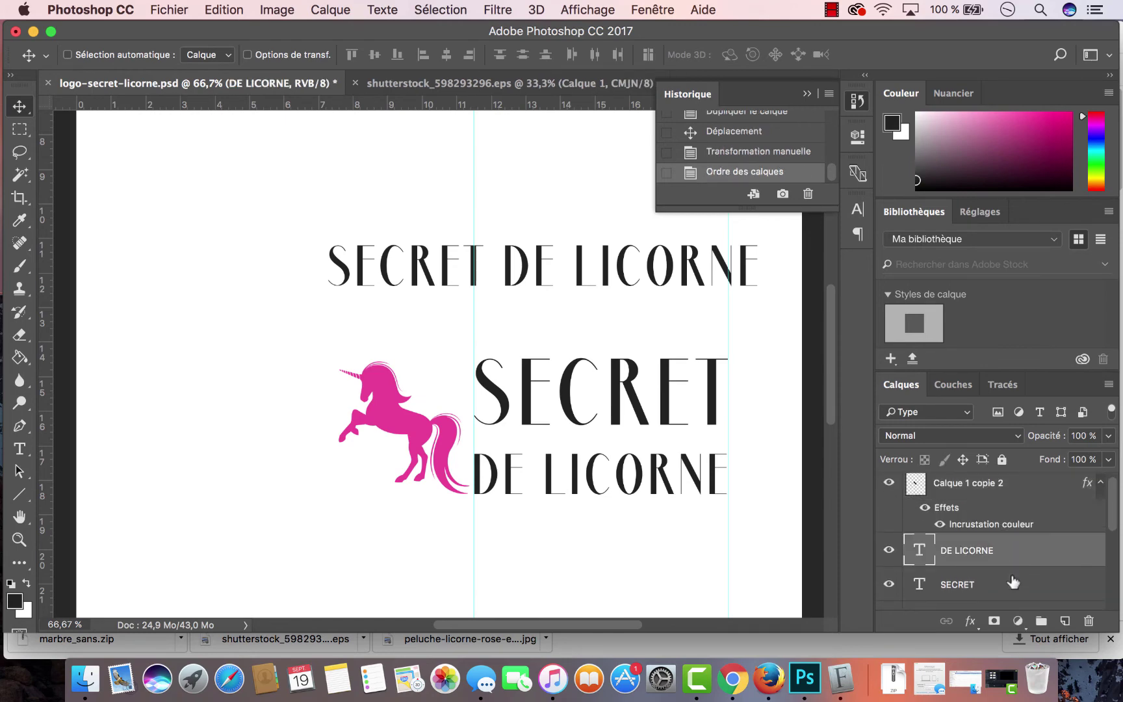
pyautogui.keyDown('shift'); pyautogui.click(1012, 575); pyautogui.keyUp('shift')
pyautogui.moveTo(709, 458); pyautogui.dragTo(741, 471)
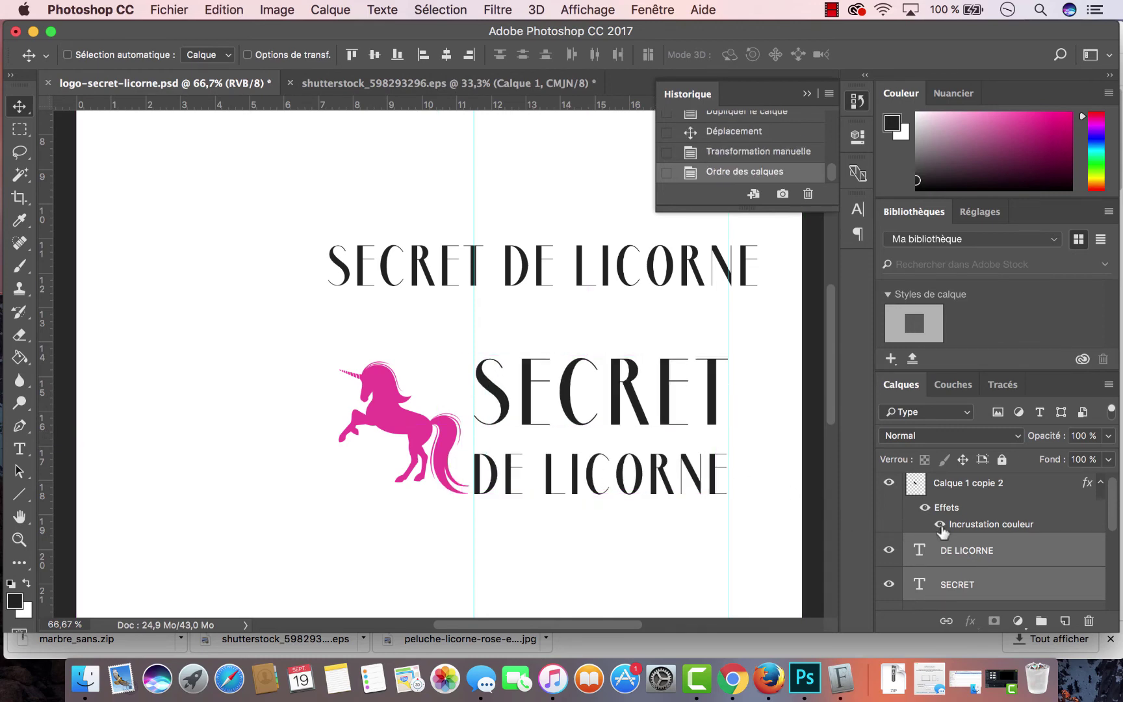
pyautogui.click(967, 494)
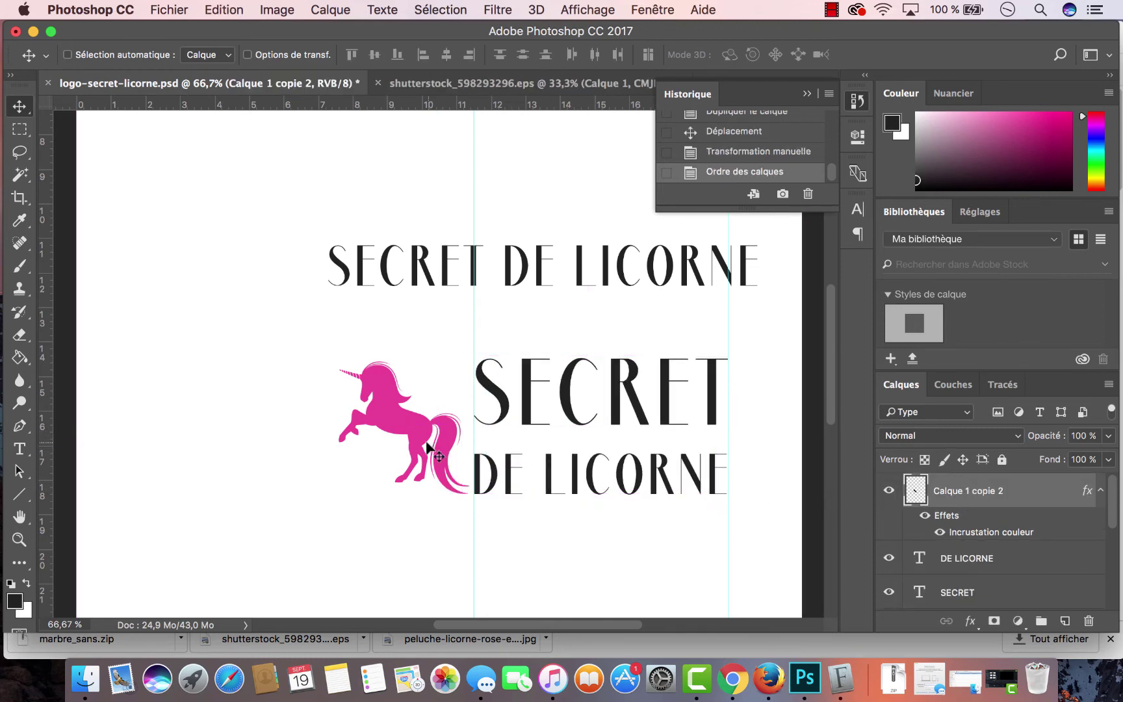
pyautogui.moveTo(430, 437)
pyautogui.mouseDown()
pyautogui.moveTo(408, 438)
pyautogui.moveTo(436, 441)
pyautogui.mouseUp()
pyautogui.press('super')
pyautogui.press('super+t')
pyautogui.press('Escape')
# Revert the document to the state just after the unicorn layer was duplicated
pyautogui.press('super+z')
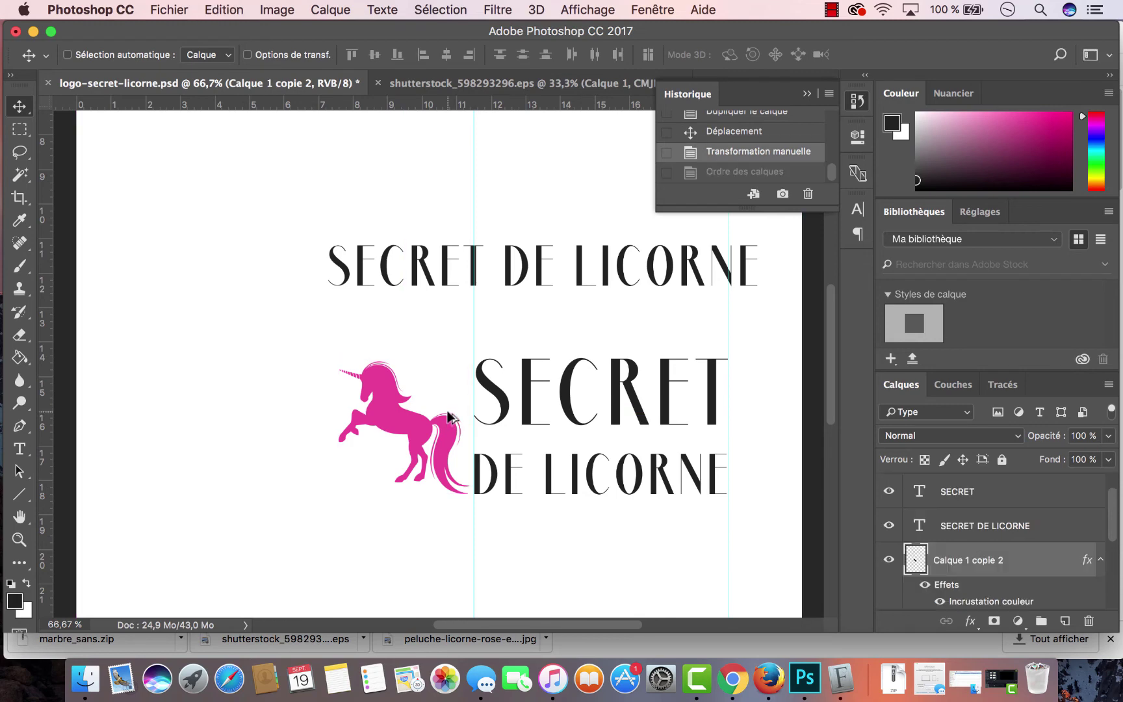
pyautogui.press('super+z')
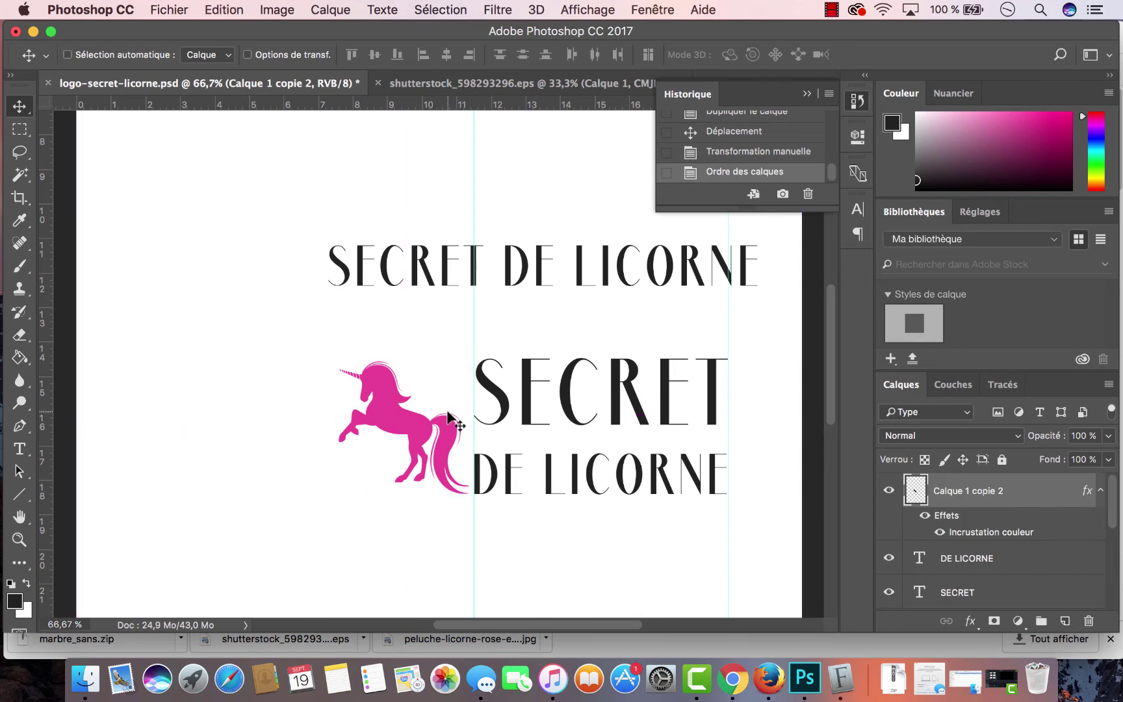
pyautogui.press('super+z')
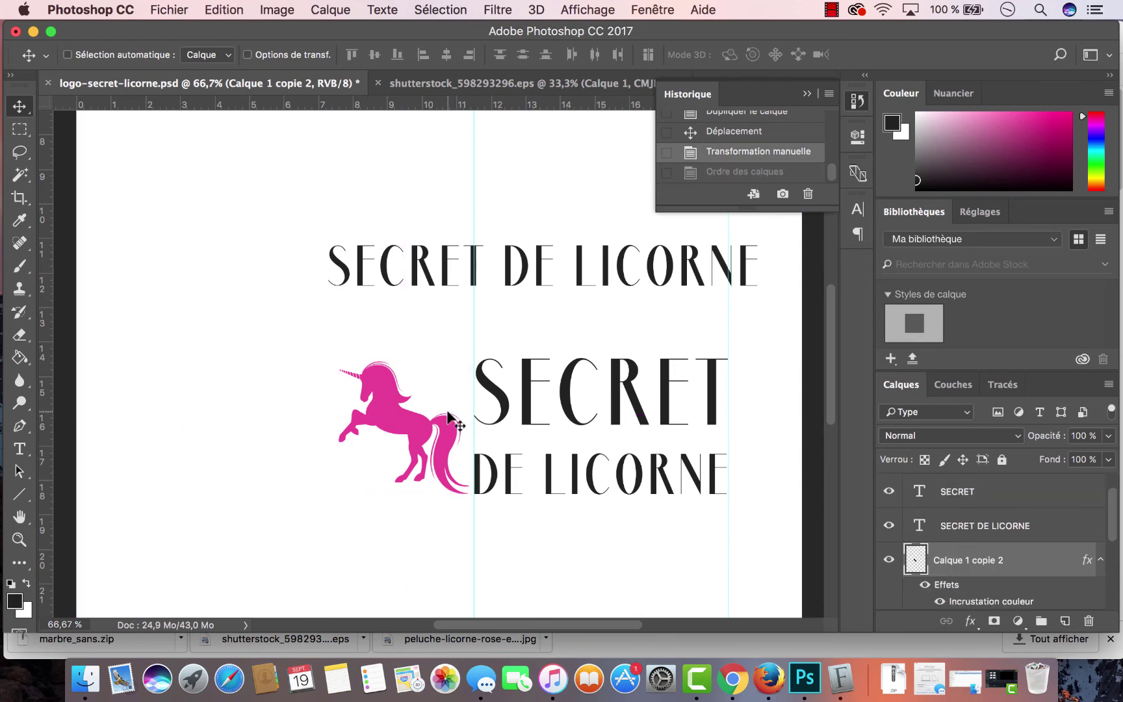
pyautogui.press('super')
pyautogui.scroll(1, 746, 144)
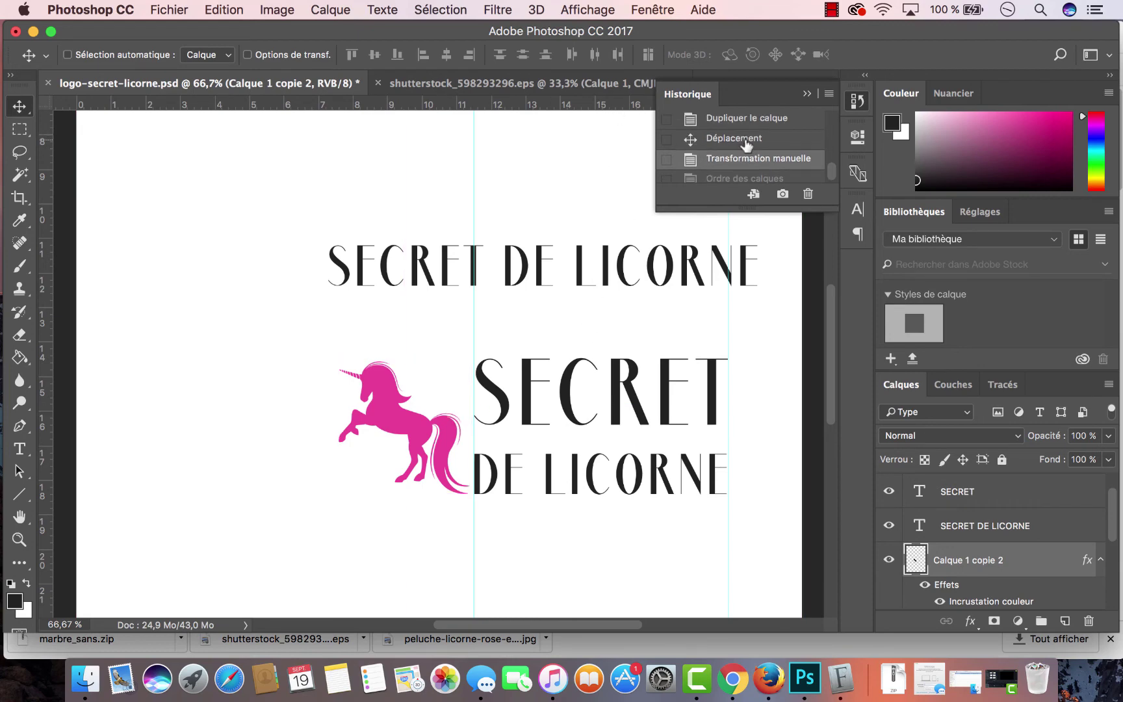
pyautogui.click(748, 120)
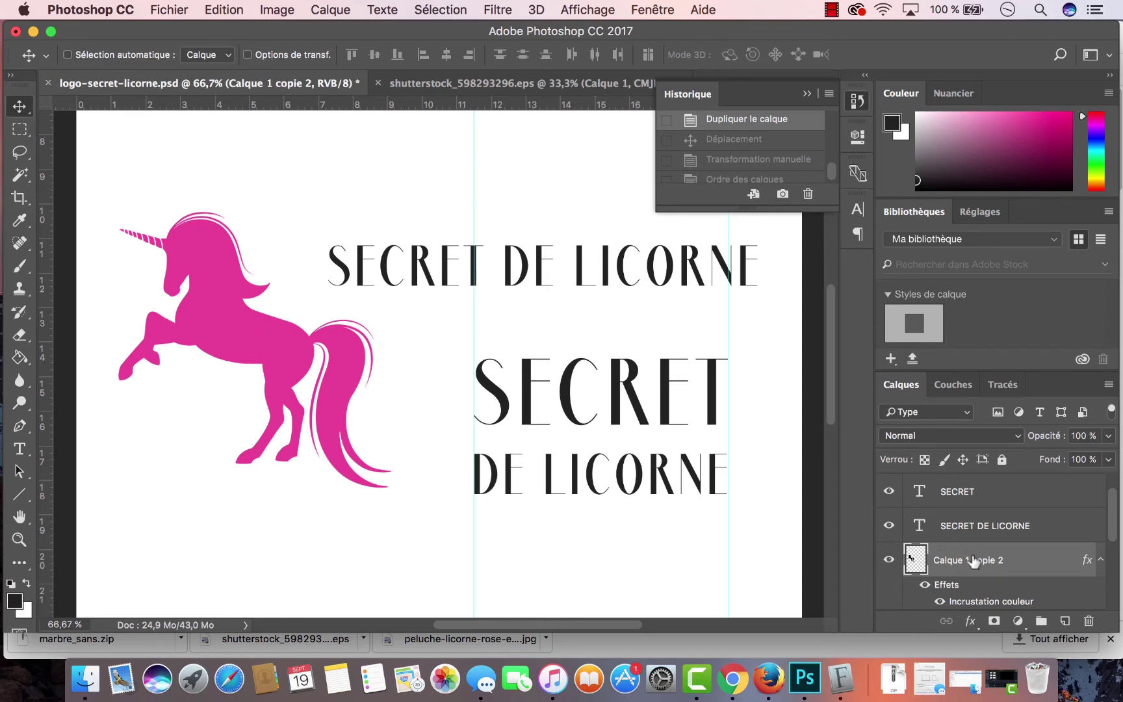
# Duplicate the full-size unicorn layer Calque 1 copie 2 and hide the layer it was copied from
pyautogui.scroll(-3, 985, 561)
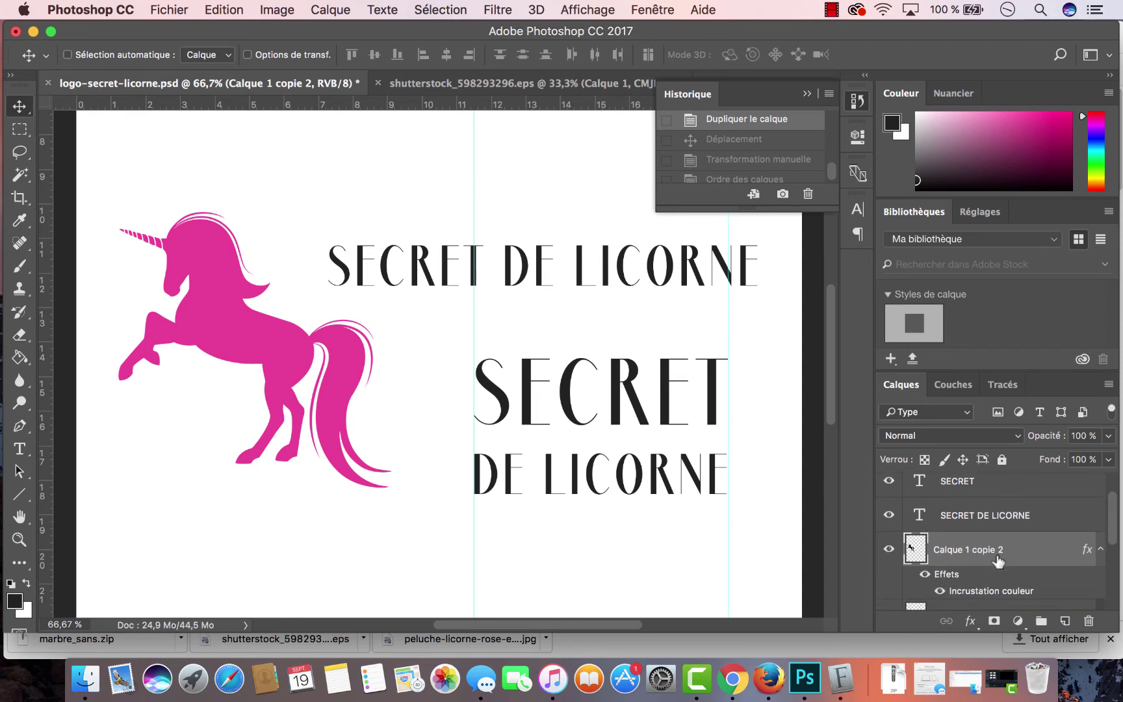
pyautogui.rightClick(990, 548)
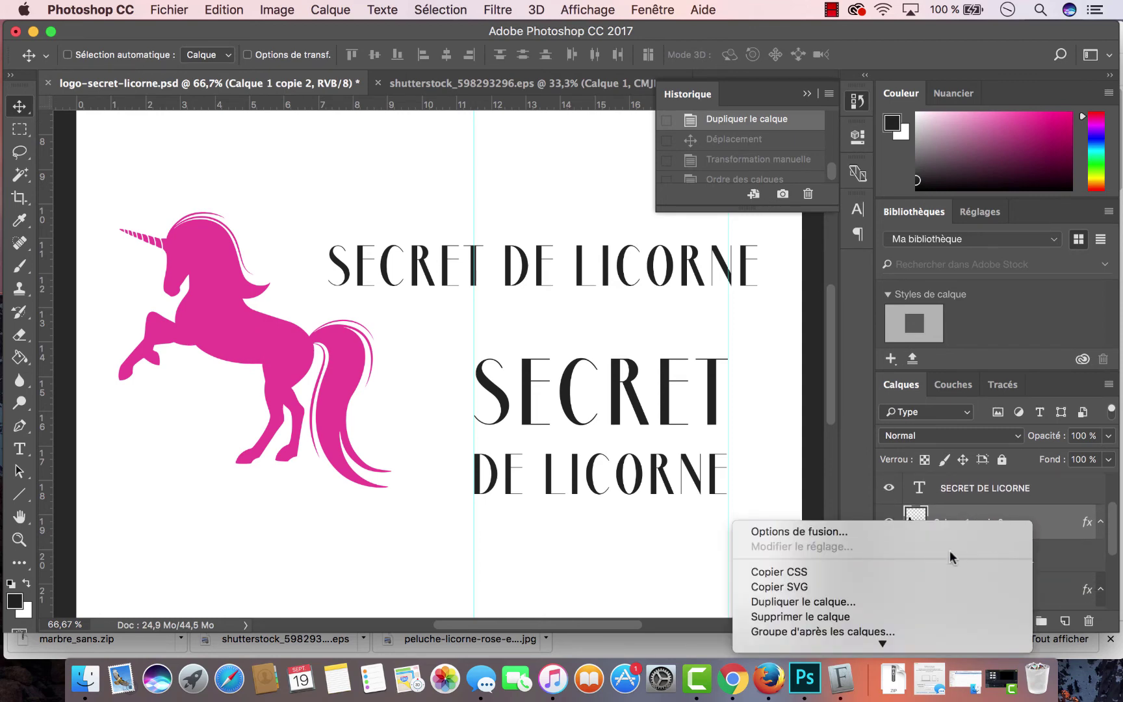
pyautogui.click(917, 597)
pyautogui.press('Return')
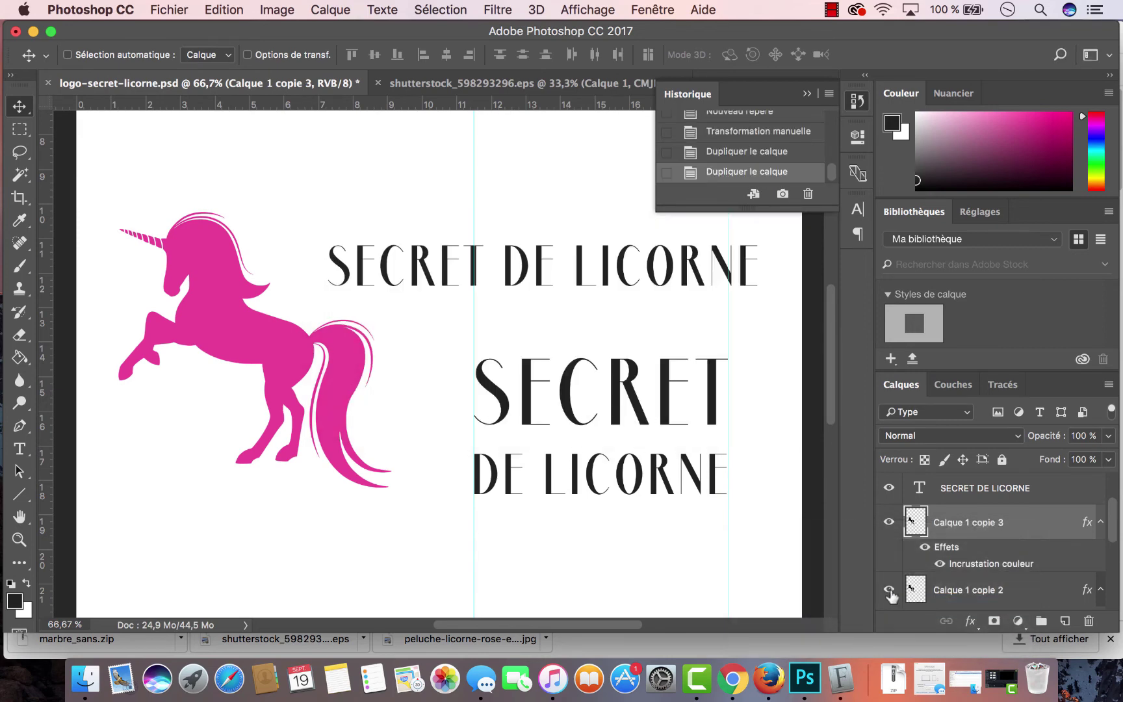
# Scale the new unicorn copy to about 67.20 % and place it left of the stacked text, its tail overlapping the first letters
pyautogui.moveTo(369, 354); pyautogui.dragTo(482, 448)
pyautogui.press('super+t')
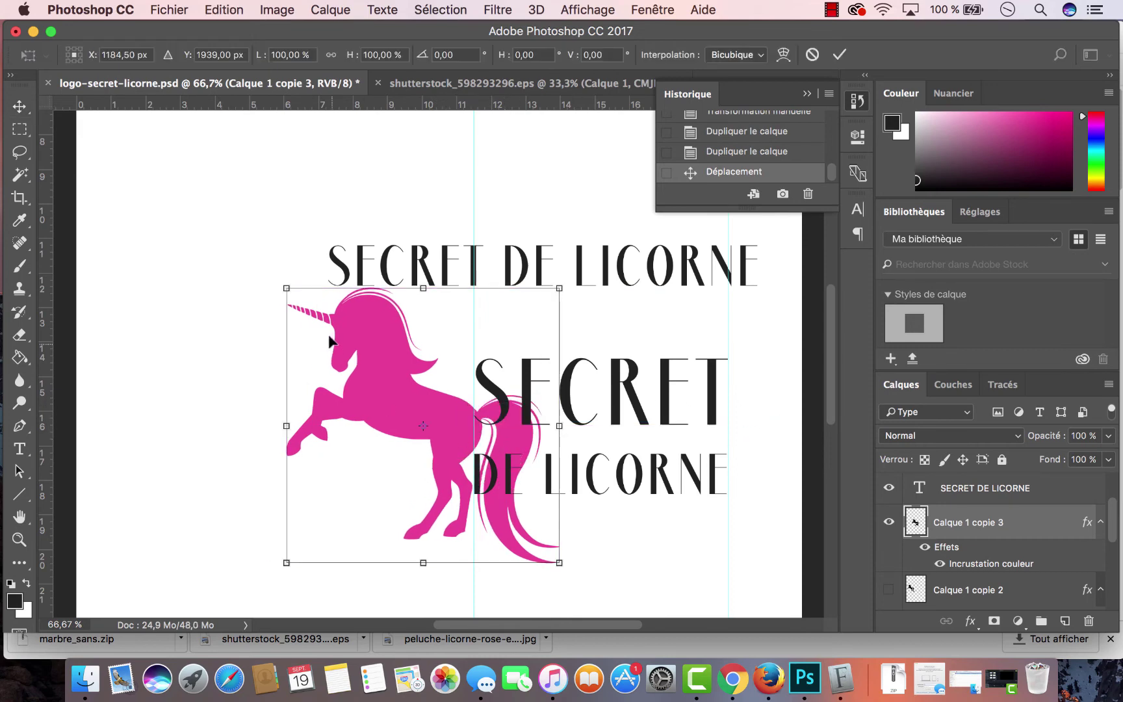
pyautogui.moveTo(288, 287); pyautogui.dragTo(376, 378)
pyautogui.moveTo(453, 451); pyautogui.dragTo(384, 405)
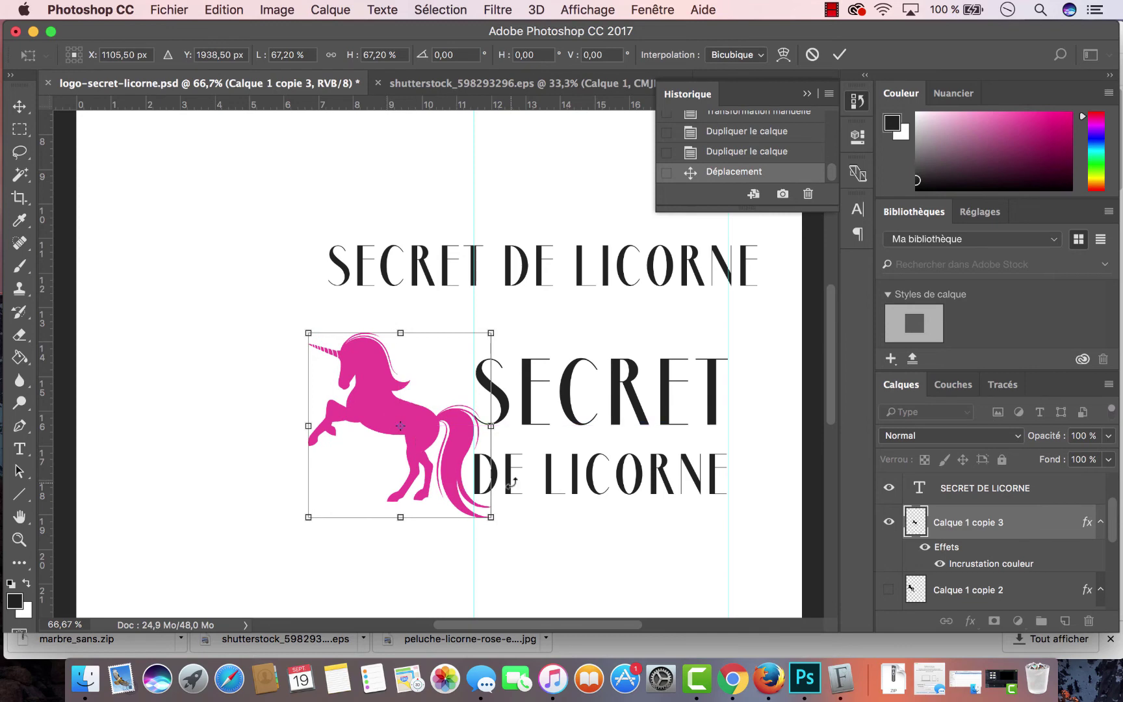
# Nudge the unicorn left and slightly up until its tail's curve meets the lower end of the S in SECRET, and apply the transformation
pyautogui.press('super+plus')
pyautogui.press('super+plus')
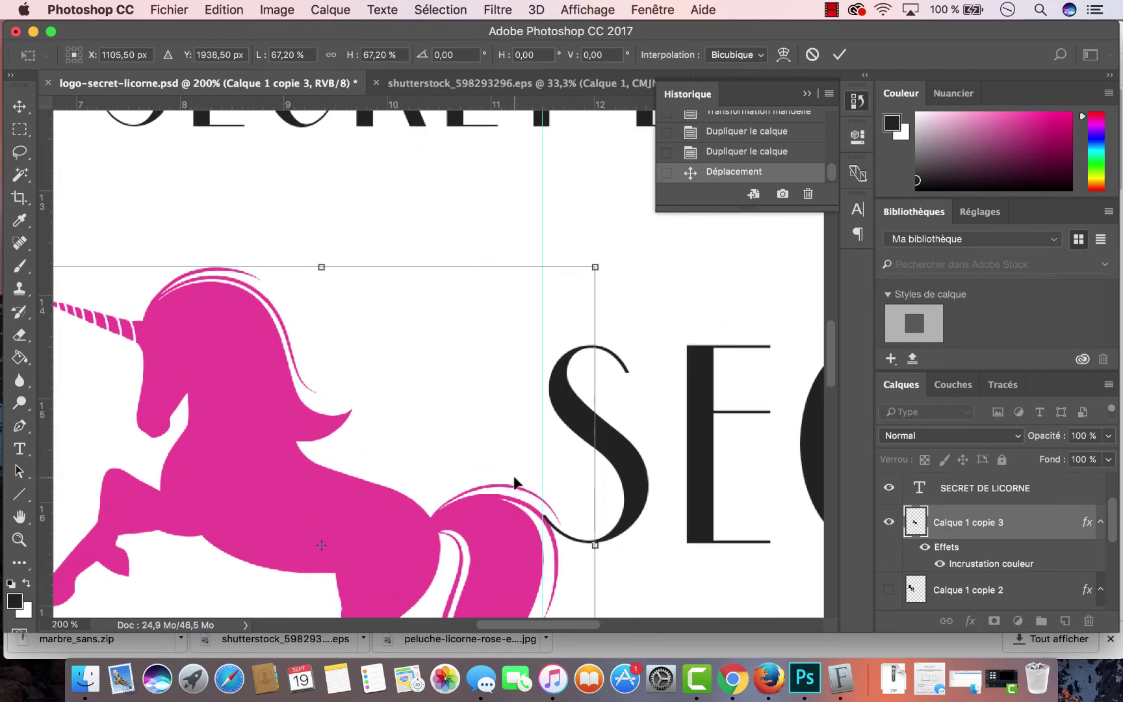
pyautogui.scroll(4, 651, 384)
pyautogui.scroll(-5, 660, 393)
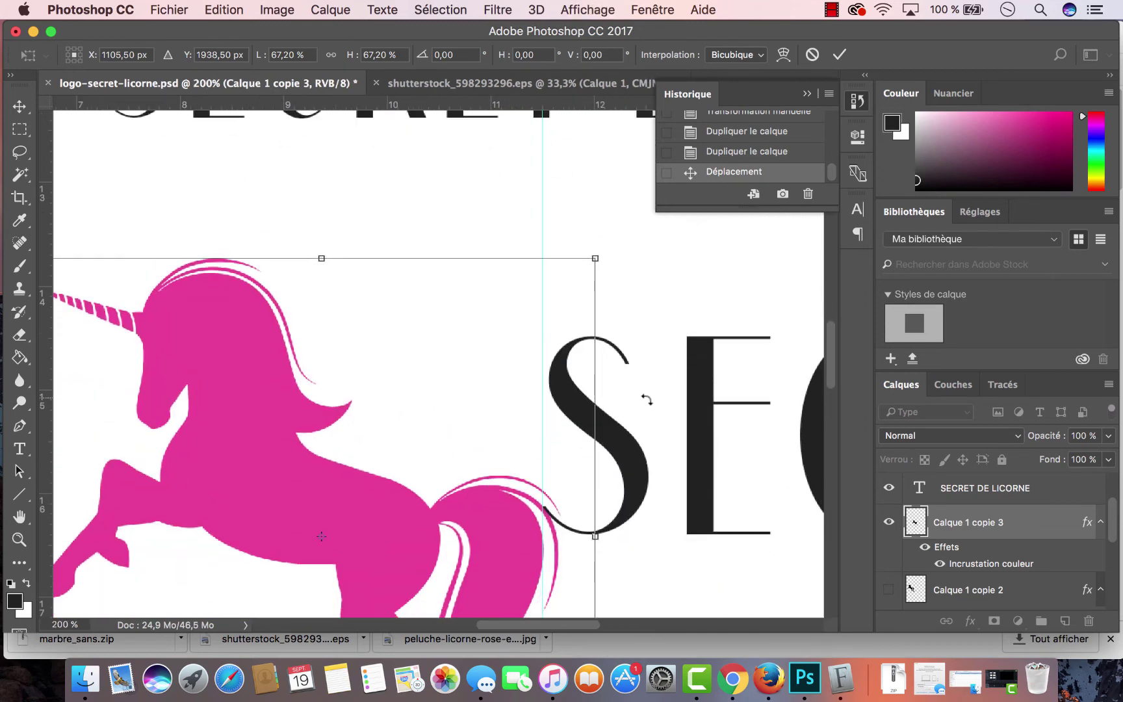
pyautogui.press('Left')
pyautogui.press('Left')
pyautogui.press('Left')
pyautogui.press('Left')
pyautogui.press('Left')
pyautogui.press('Left')
pyautogui.press('Left')
pyautogui.press('Left')
pyautogui.press('Left')
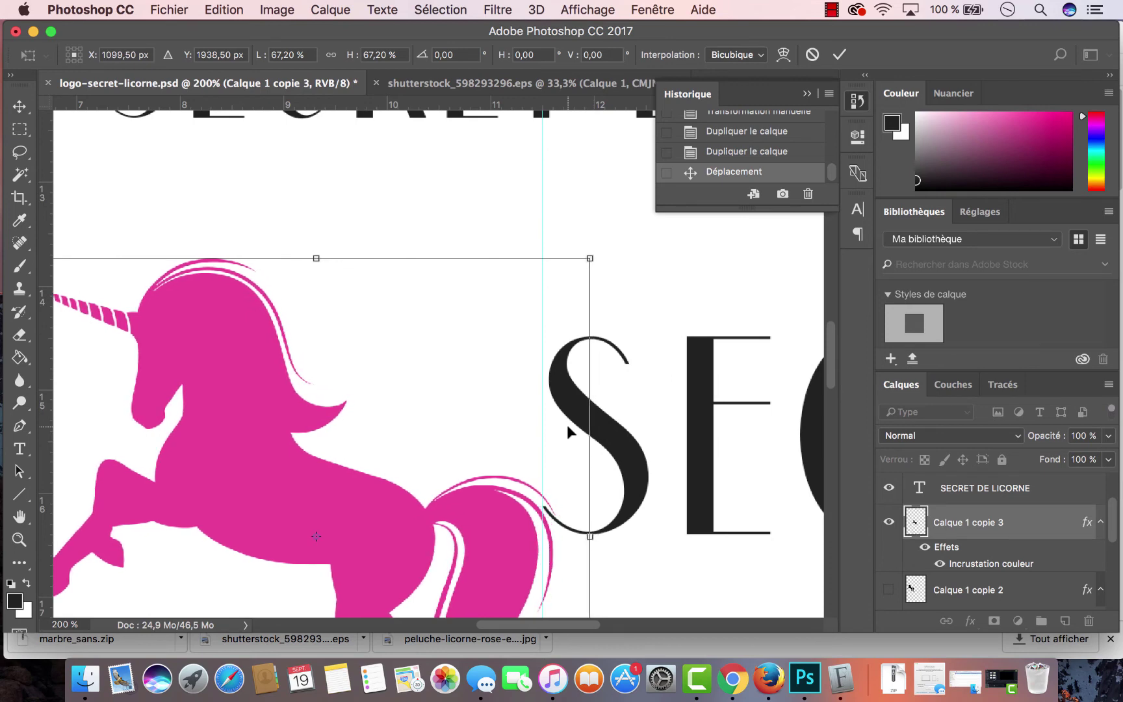
pyautogui.press('Left')
pyautogui.press('Left')
pyautogui.press('Up')
pyautogui.press('Up')
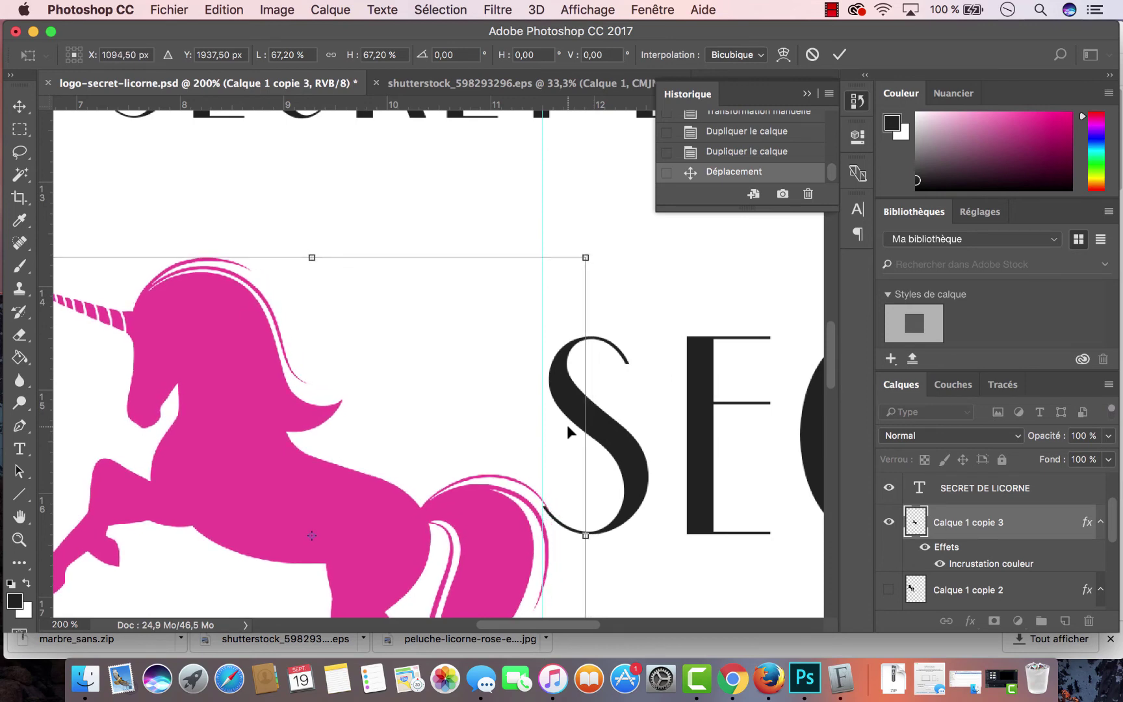
pyautogui.press('Left')
pyautogui.press('Left')
pyautogui.press('Left')
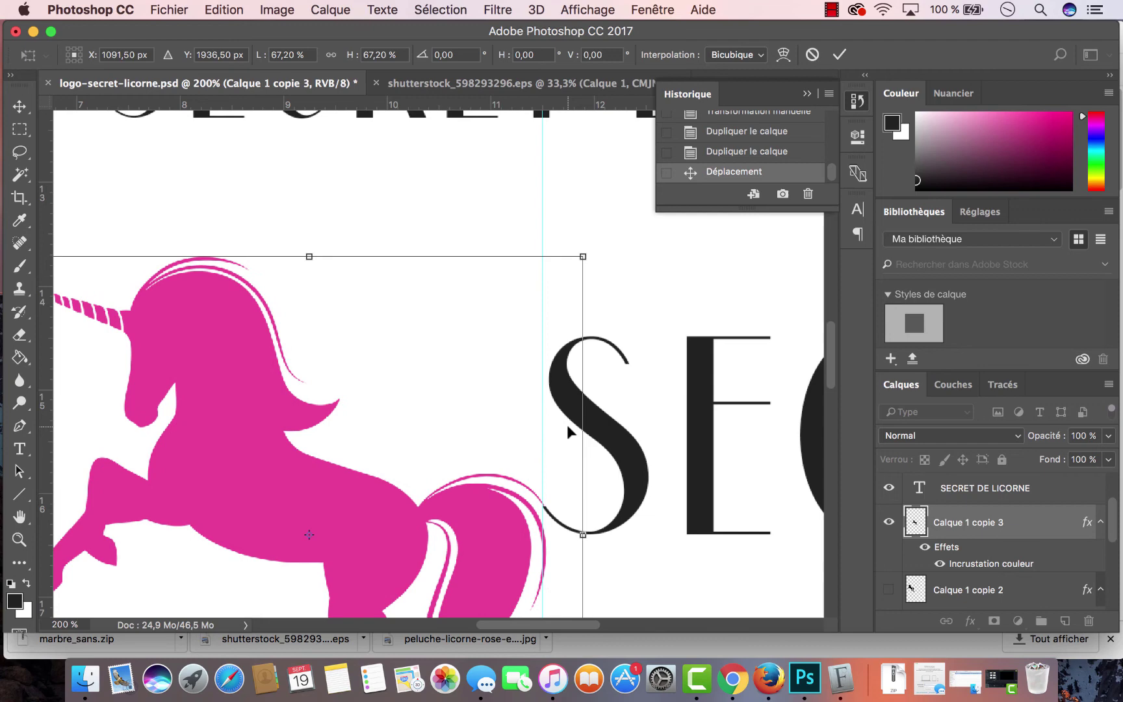
pyautogui.scroll(-5, 625, 421)
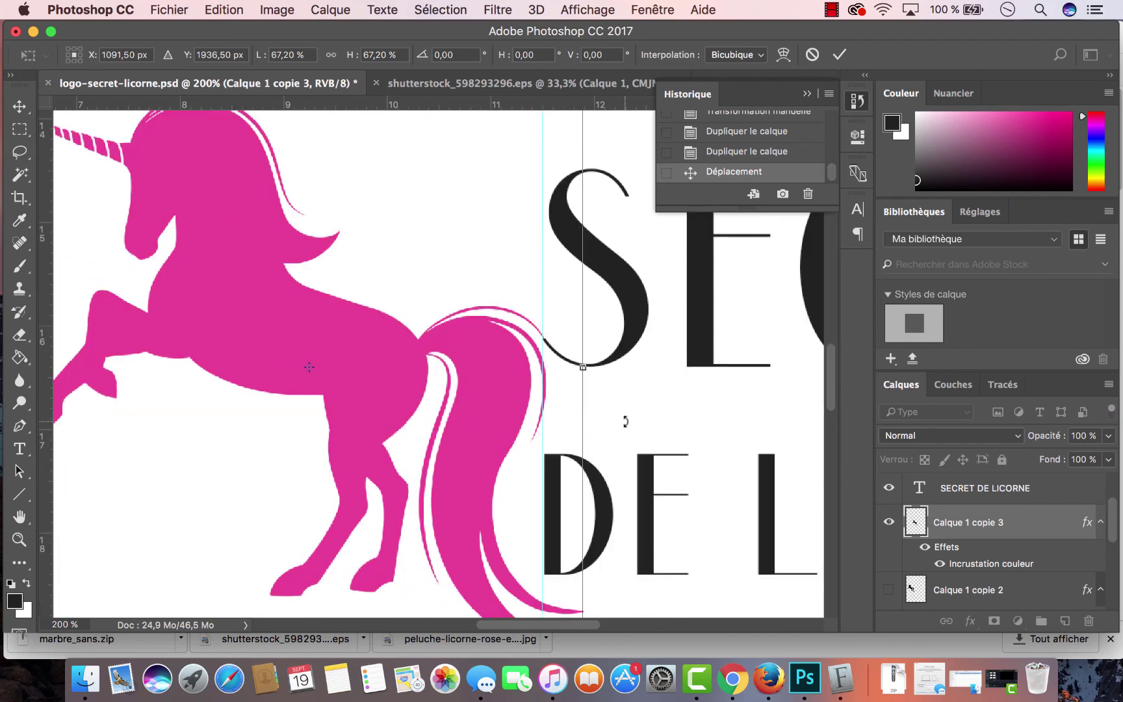
pyautogui.scroll(-2, 625, 421)
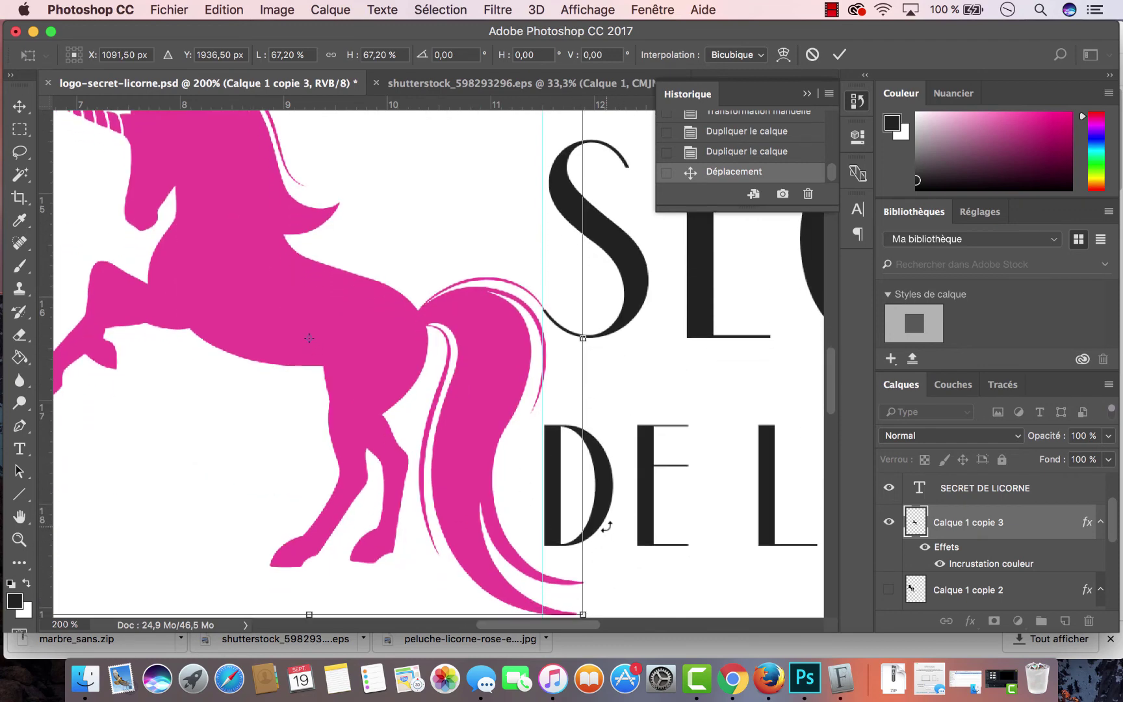
pyautogui.press('Return')
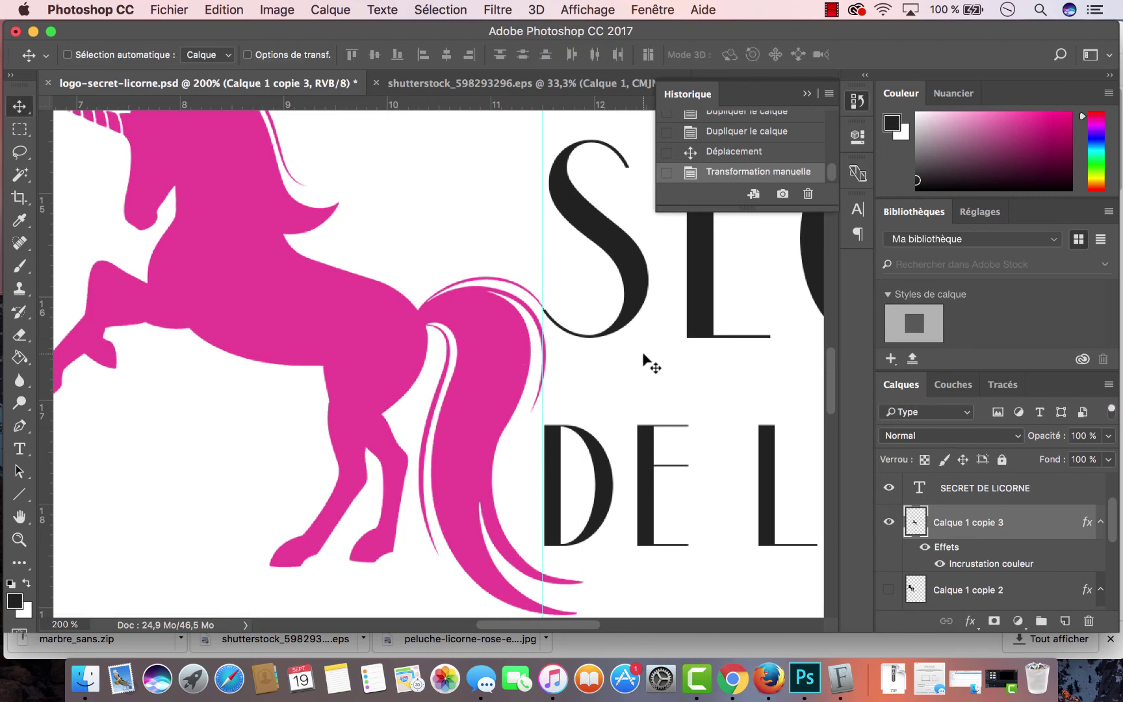
pyautogui.press('super+minus')
pyautogui.press('super+minus')
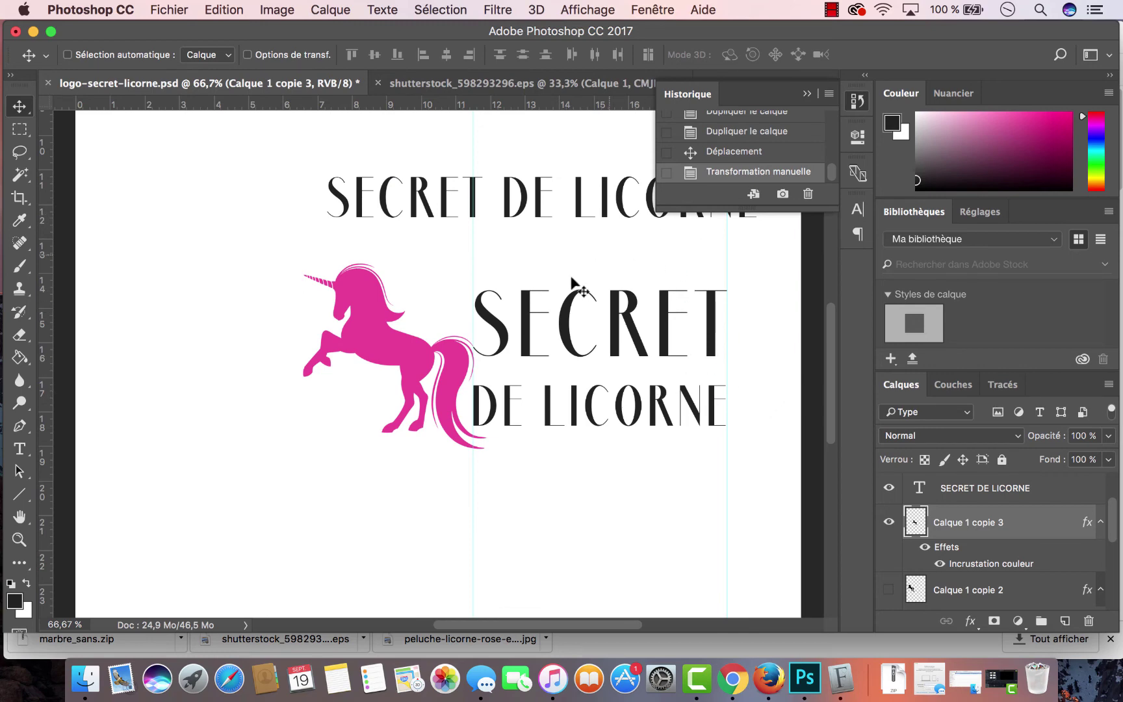
pyautogui.scroll(2, 576, 278)
pyautogui.scroll(3, 576, 278)
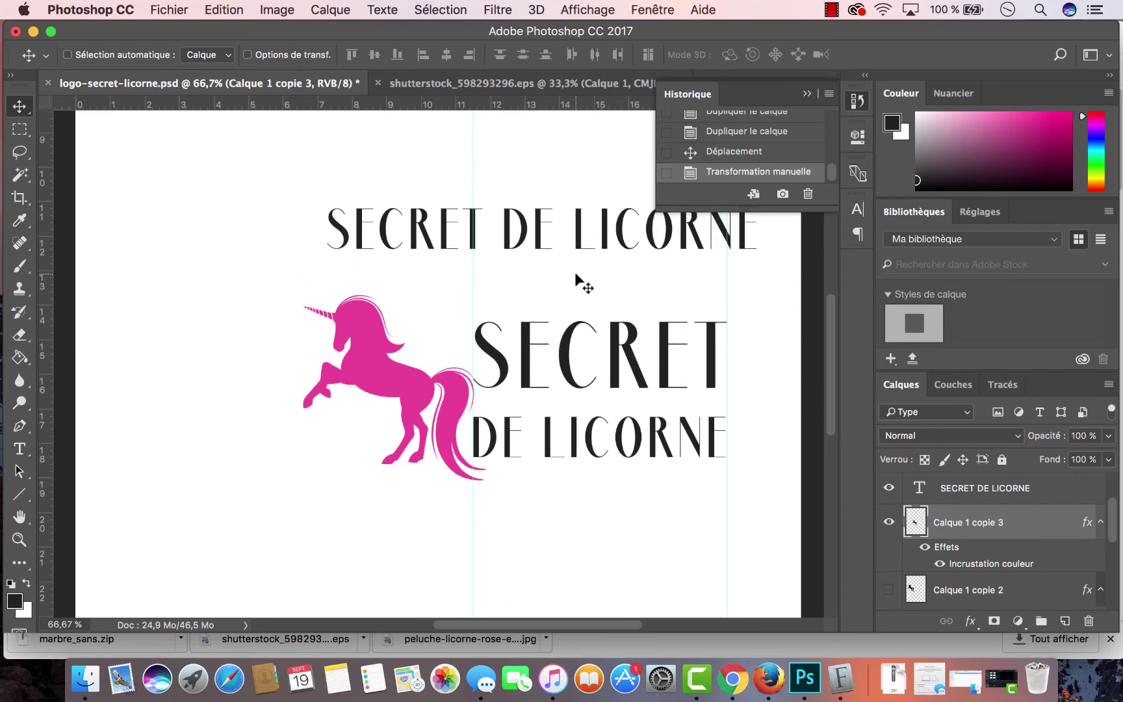
# Create a layer group and move the resized unicorn layer Calque 1 copie 3 into it
pyautogui.click(805, 94)
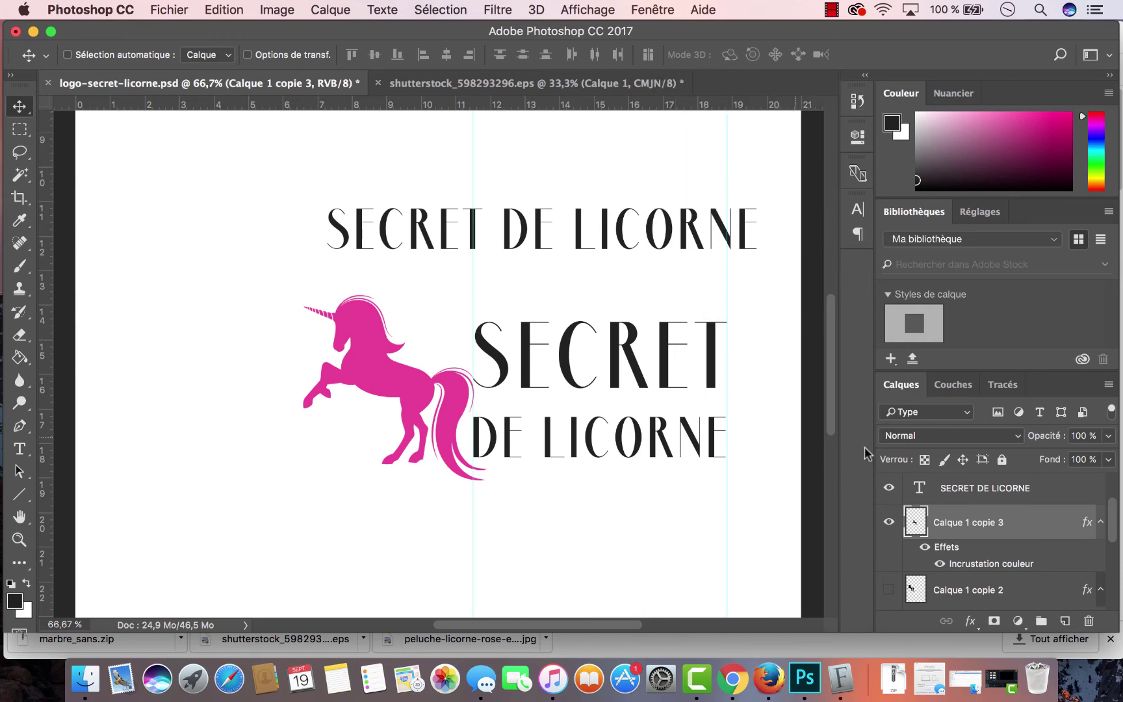
pyautogui.click(1042, 622)
pyautogui.moveTo(1001, 518); pyautogui.dragTo(1005, 487)
pyautogui.click(999, 517)
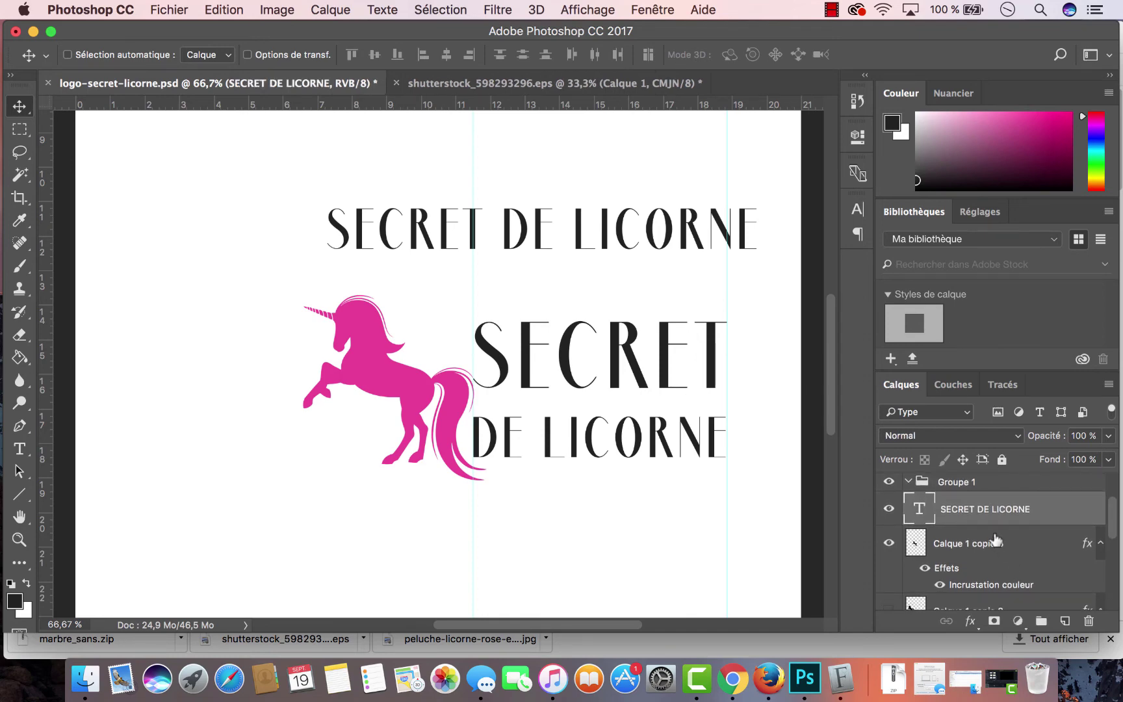
pyautogui.click(889, 509)
pyautogui.click(890, 509)
pyautogui.click(985, 546)
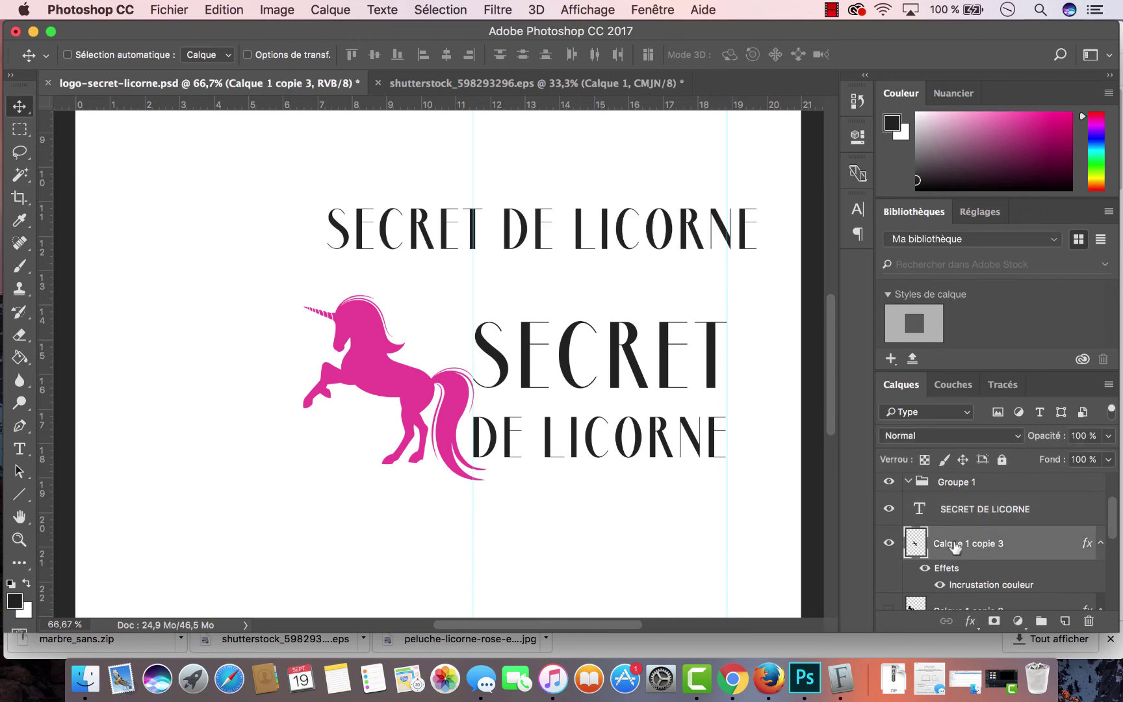
pyautogui.click(899, 545)
pyautogui.click(899, 546)
pyautogui.moveTo(960, 538); pyautogui.dragTo(968, 486)
# Move the SECRET and DE LICORNE text layers into Groupe 1, leaving the single-line SECRET DE LICORNE text outside
pyautogui.scroll(-2, 992, 535)
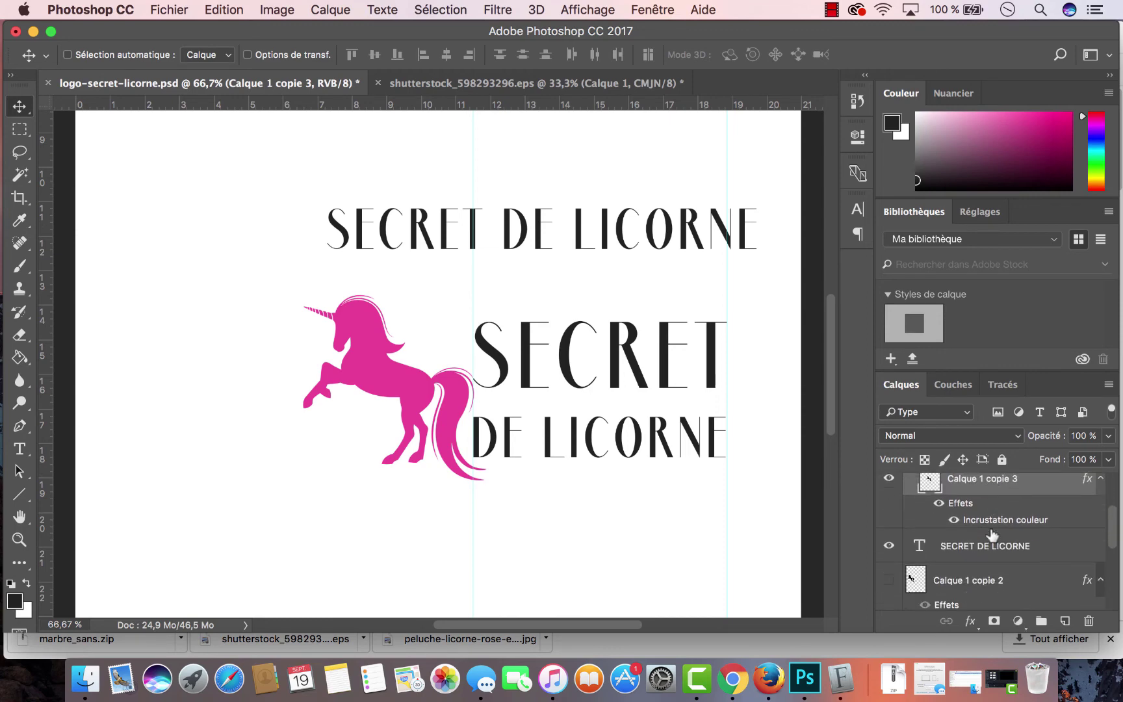
pyautogui.scroll(-5, 991, 535)
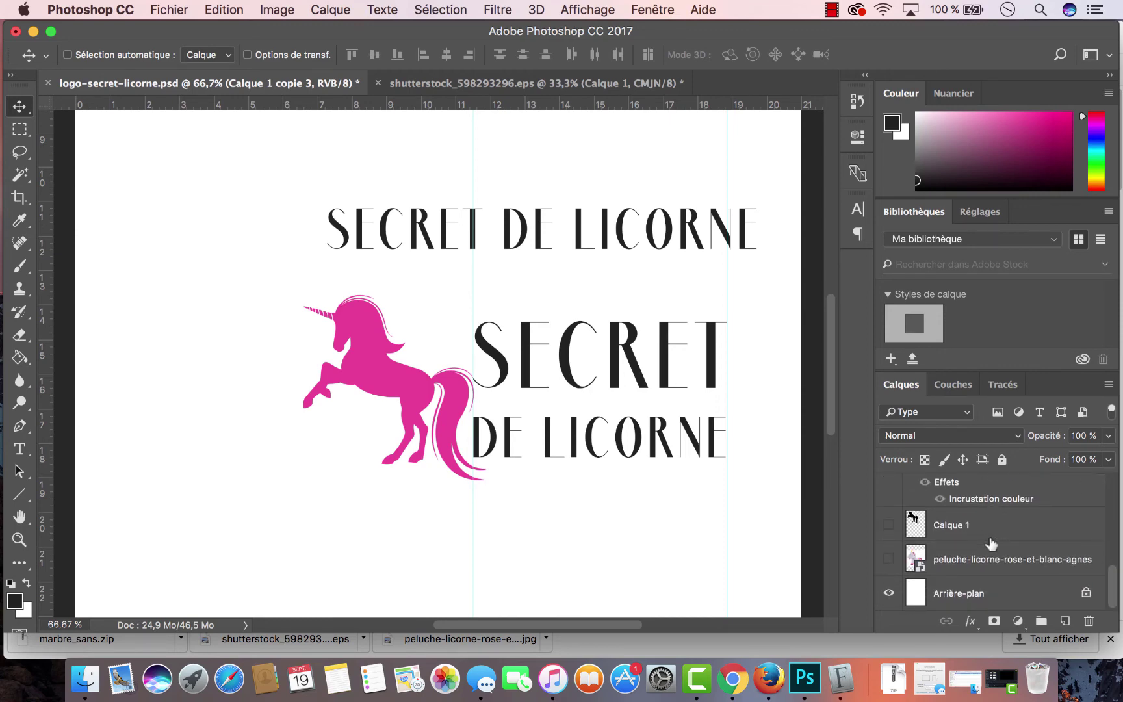
pyautogui.scroll(5, 991, 543)
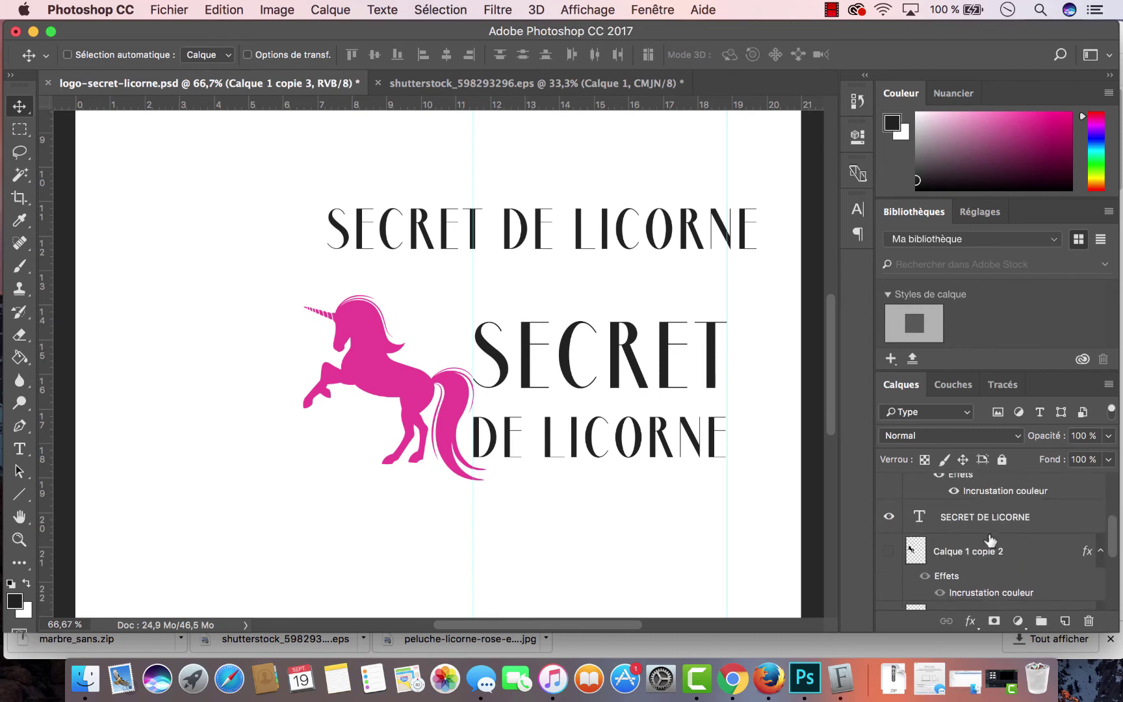
pyautogui.scroll(3, 990, 540)
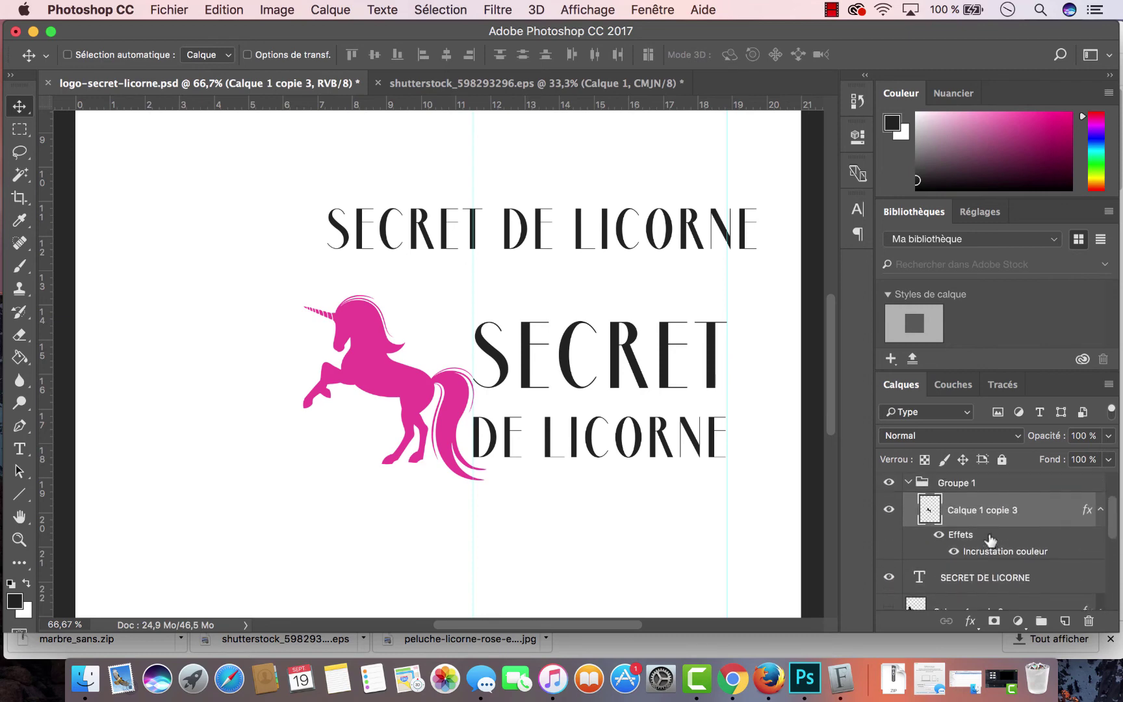
pyautogui.scroll(-1, 990, 540)
pyautogui.click(889, 552)
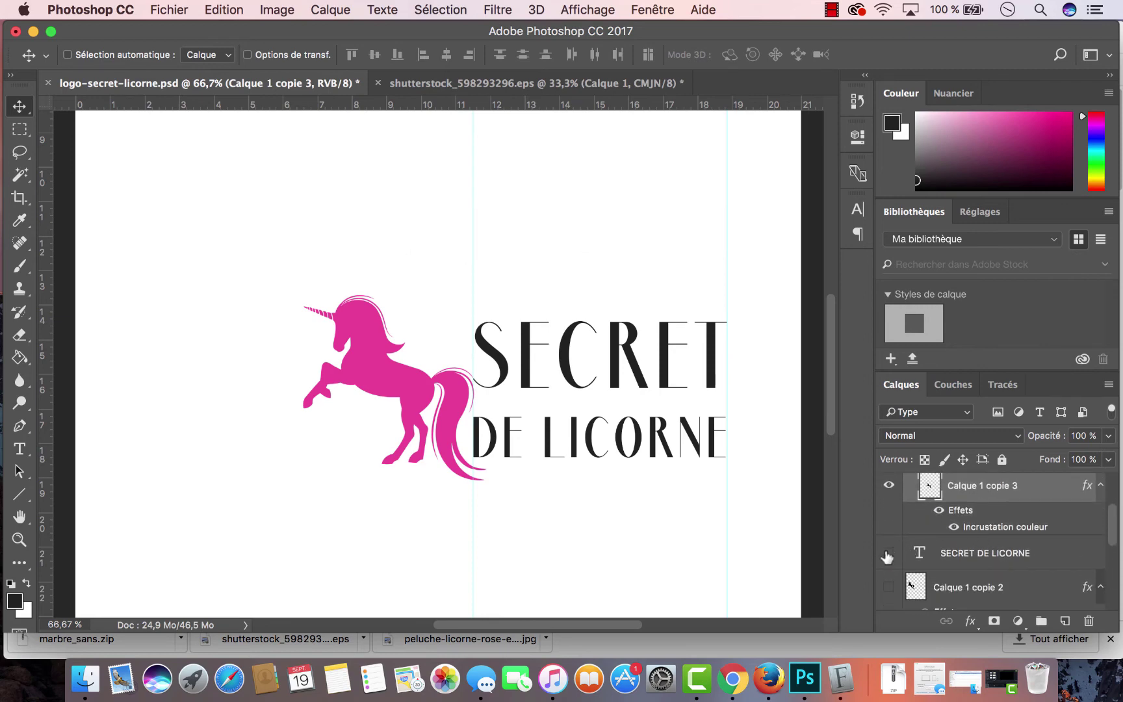
pyautogui.click(888, 553)
pyautogui.scroll(-3, 900, 556)
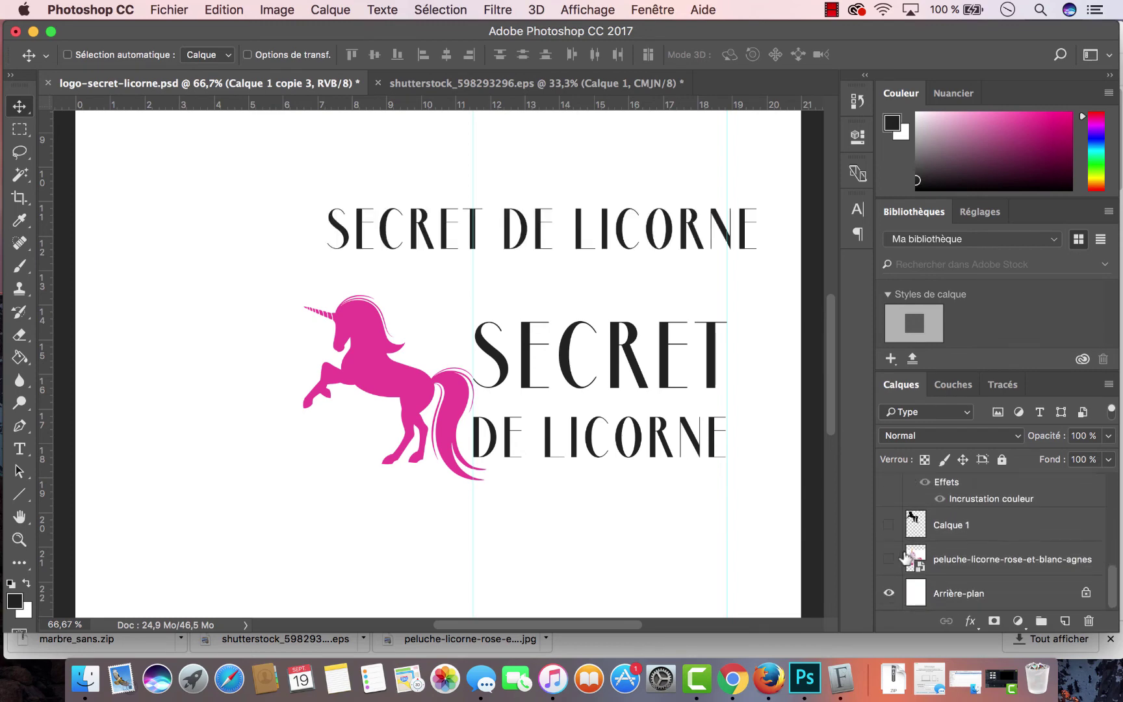
pyautogui.scroll(5, 940, 574)
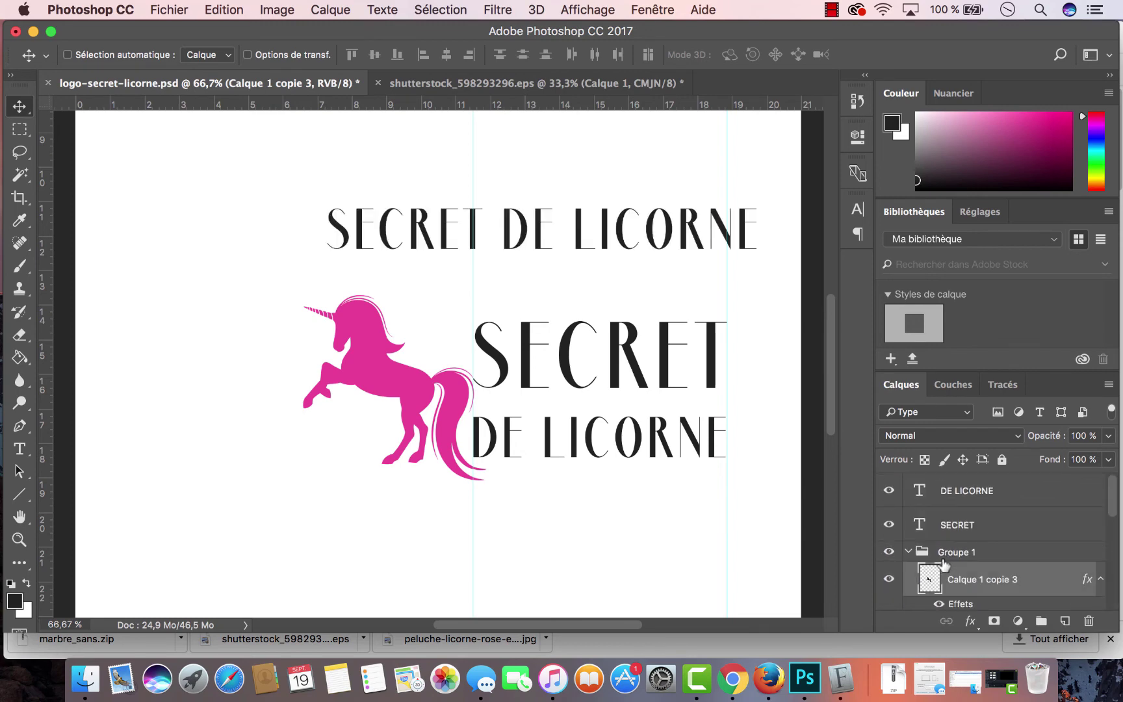
pyautogui.click(947, 525)
pyautogui.keyDown('shift'); pyautogui.click(953, 495); pyautogui.keyUp('shift')
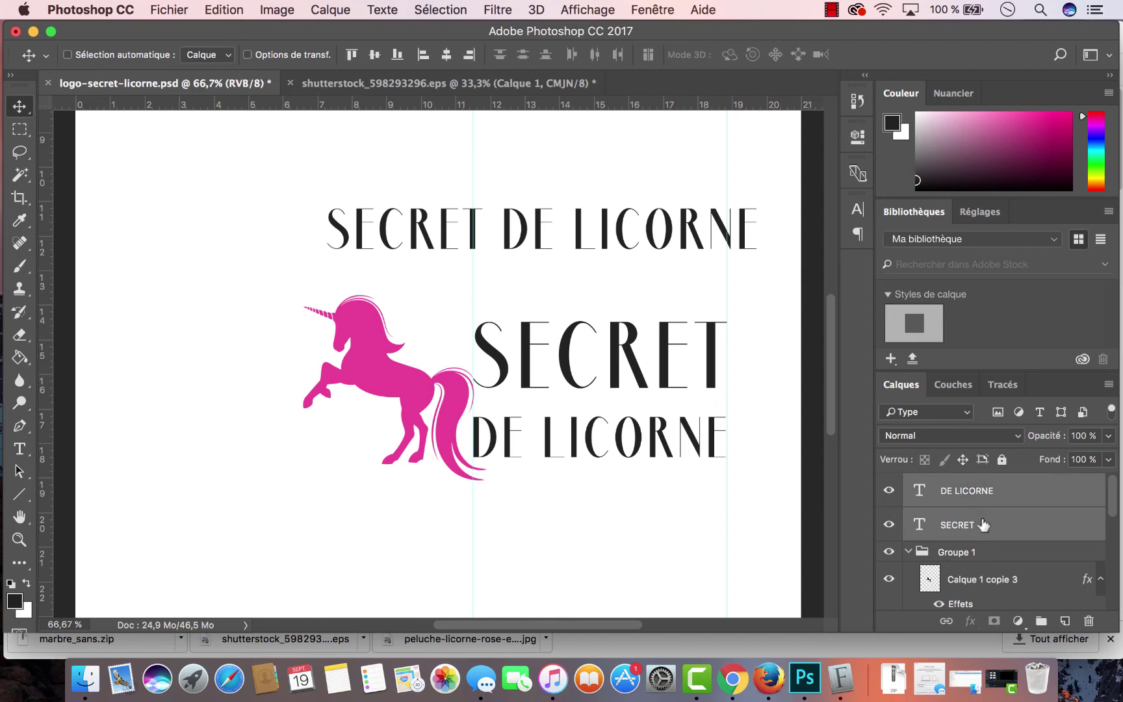
pyautogui.moveTo(983, 525); pyautogui.dragTo(995, 552)
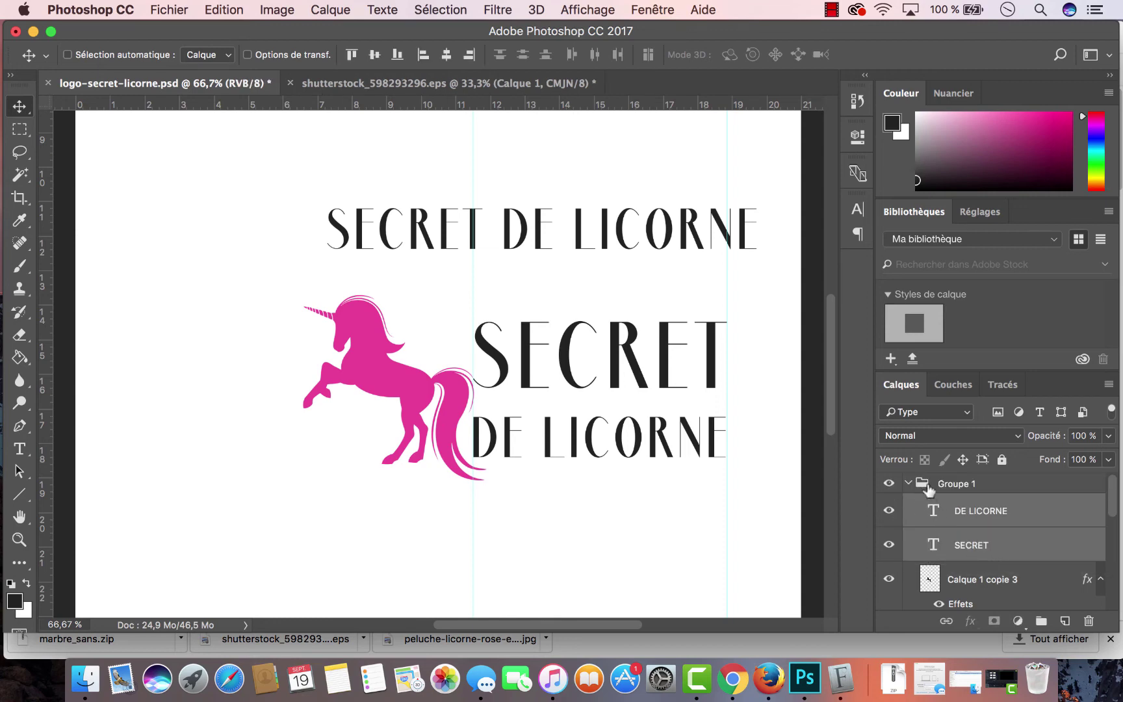
# Rename the layer group to Logo 1 and collapse it
pyautogui.doubleClick(952, 485)
pyautogui.write('Logo')
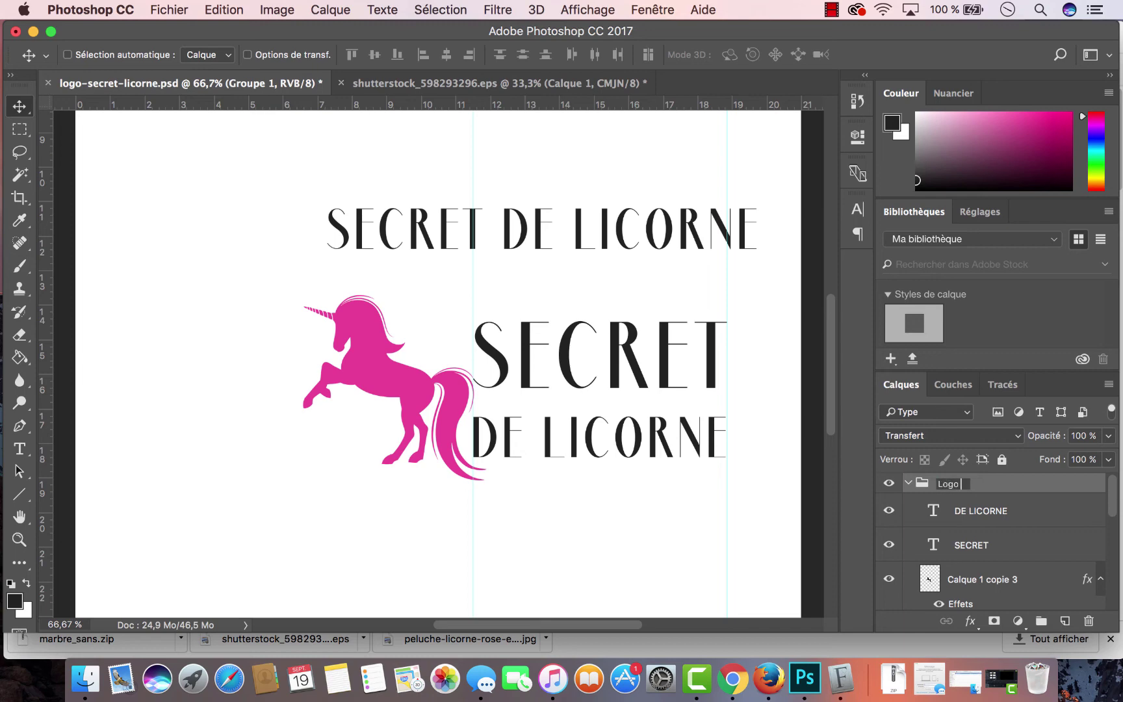
pyautogui.press('Return')
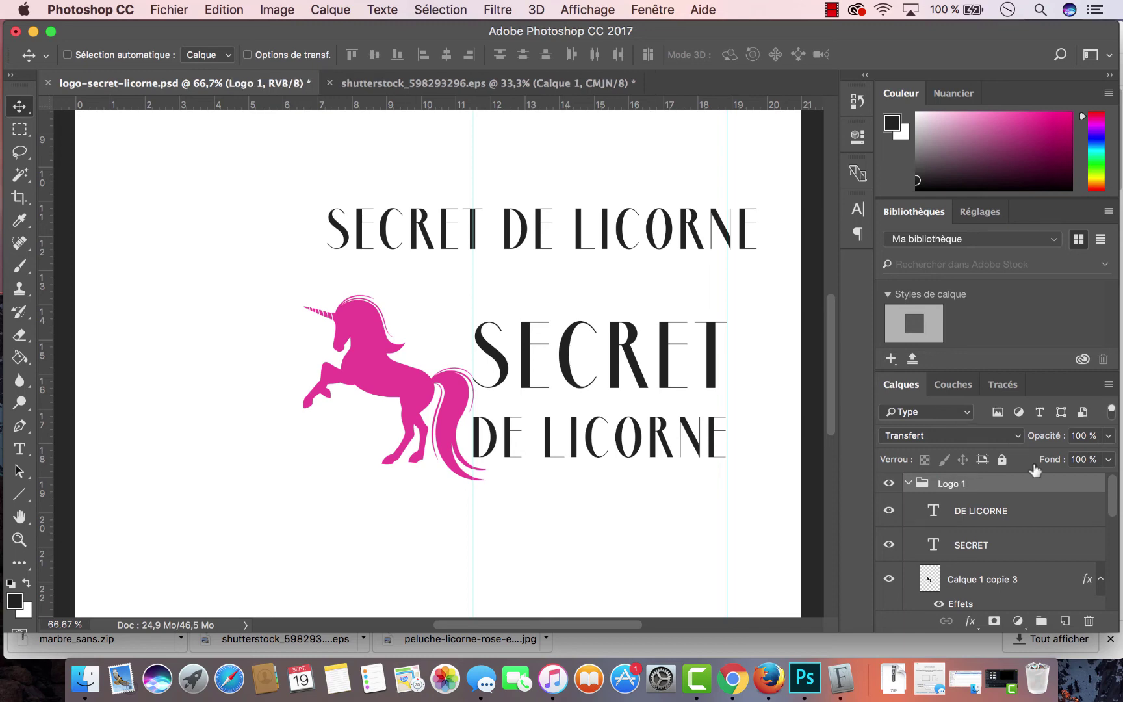
pyautogui.click(909, 484)
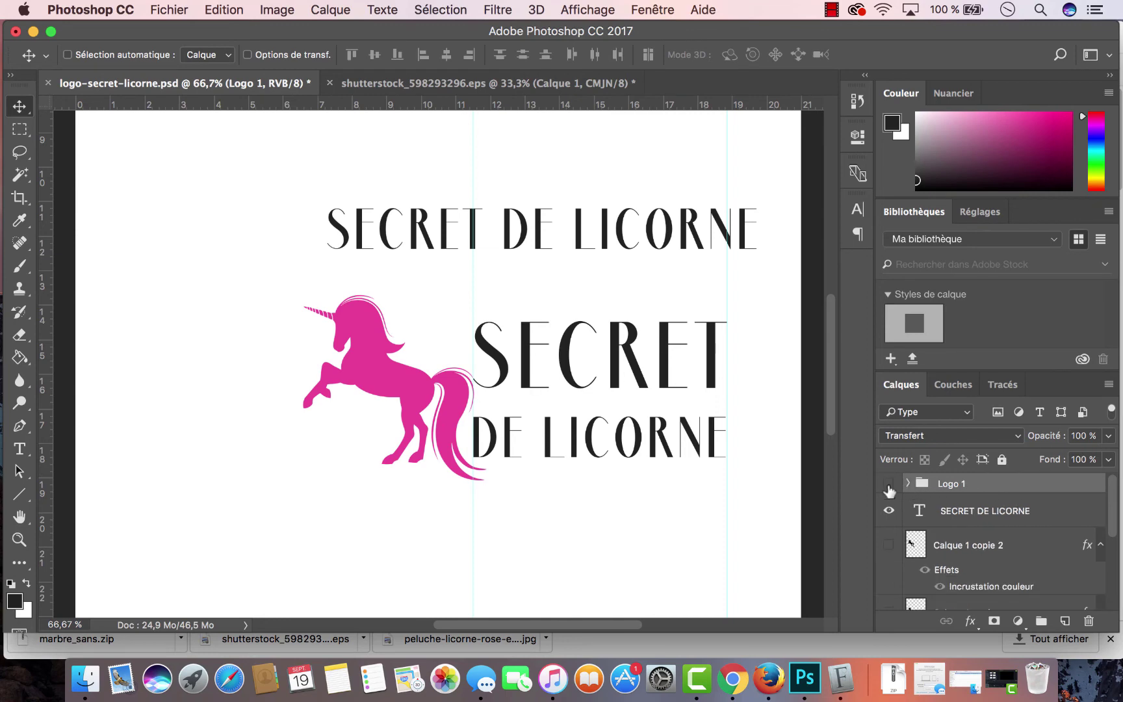
# Hide the Logo 1 group and show the full-size unicorn layer Calque 1 copie 2 beside the single-line text
pyautogui.click(889, 485)
pyautogui.click(889, 485)
pyautogui.click(888, 483)
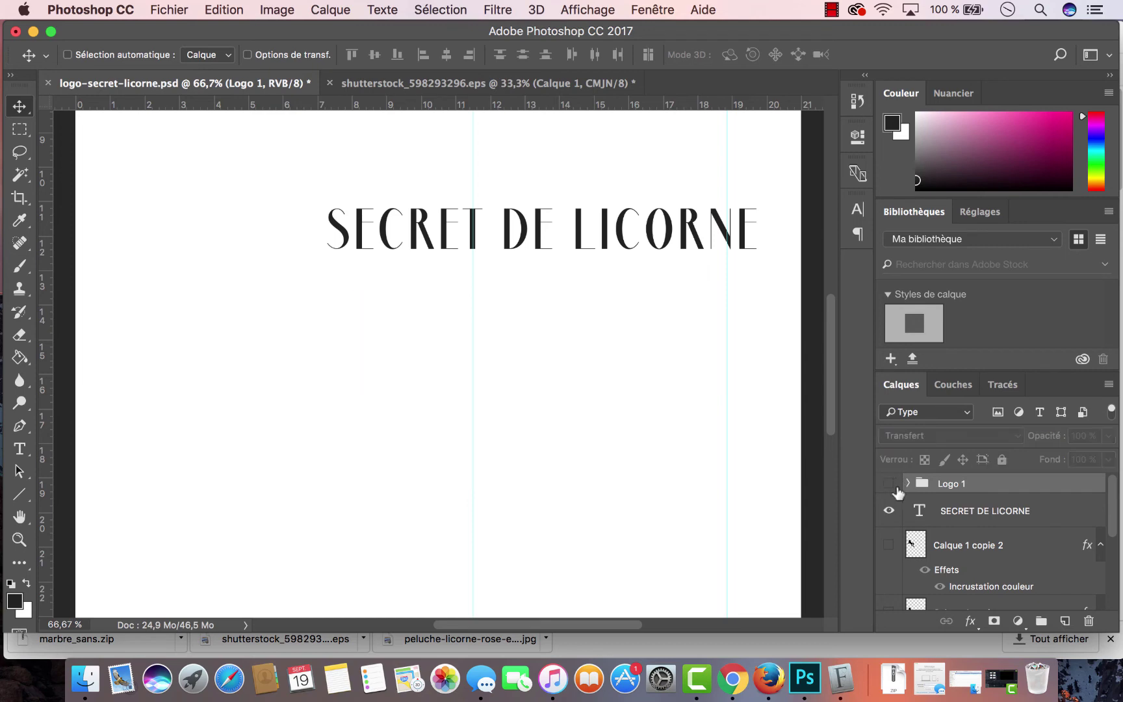
pyautogui.click(890, 546)
pyautogui.press('super+t')
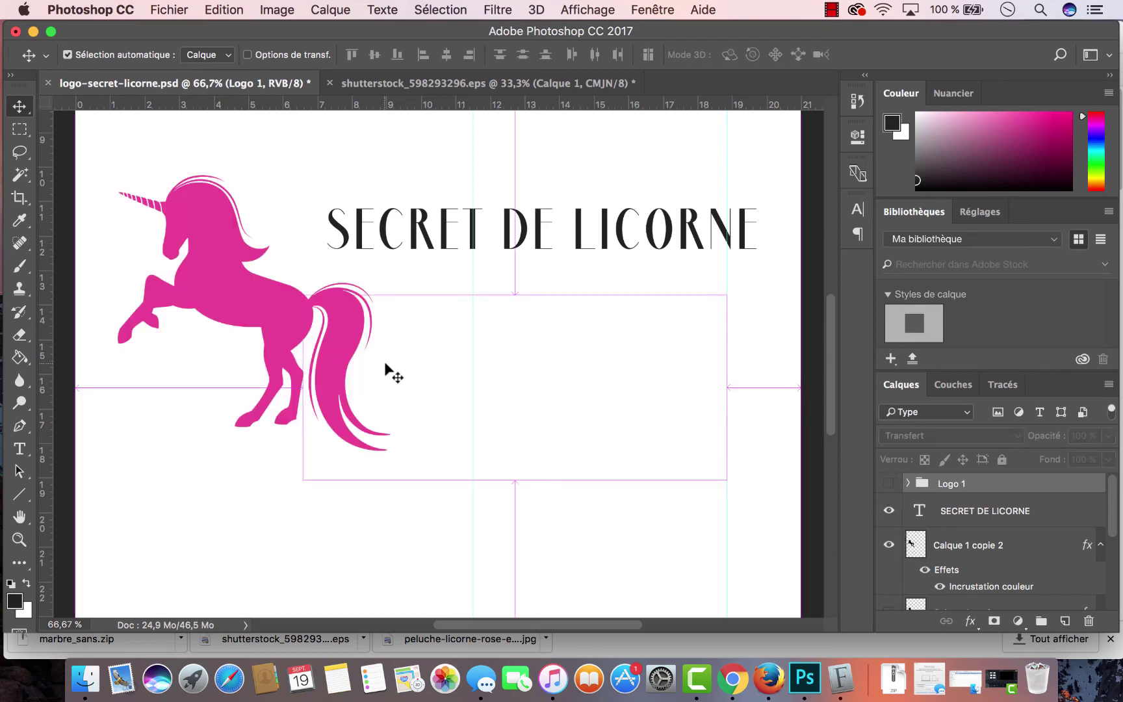
pyautogui.press('Return')
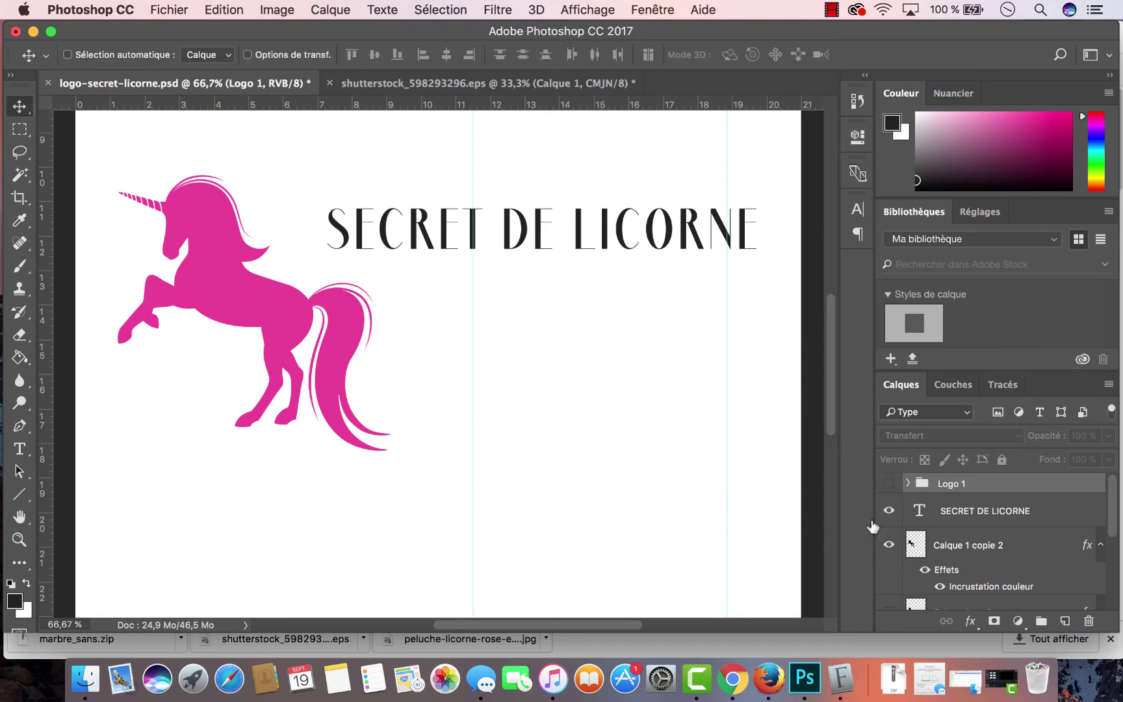
# Try scaling the Calque 1 copie 2 unicorn to about 21 % and placing it just before the single-line text's S
pyautogui.click(949, 537)
pyautogui.press('super+t')
pyautogui.moveTo(387, 448); pyautogui.dragTo(319, 221)
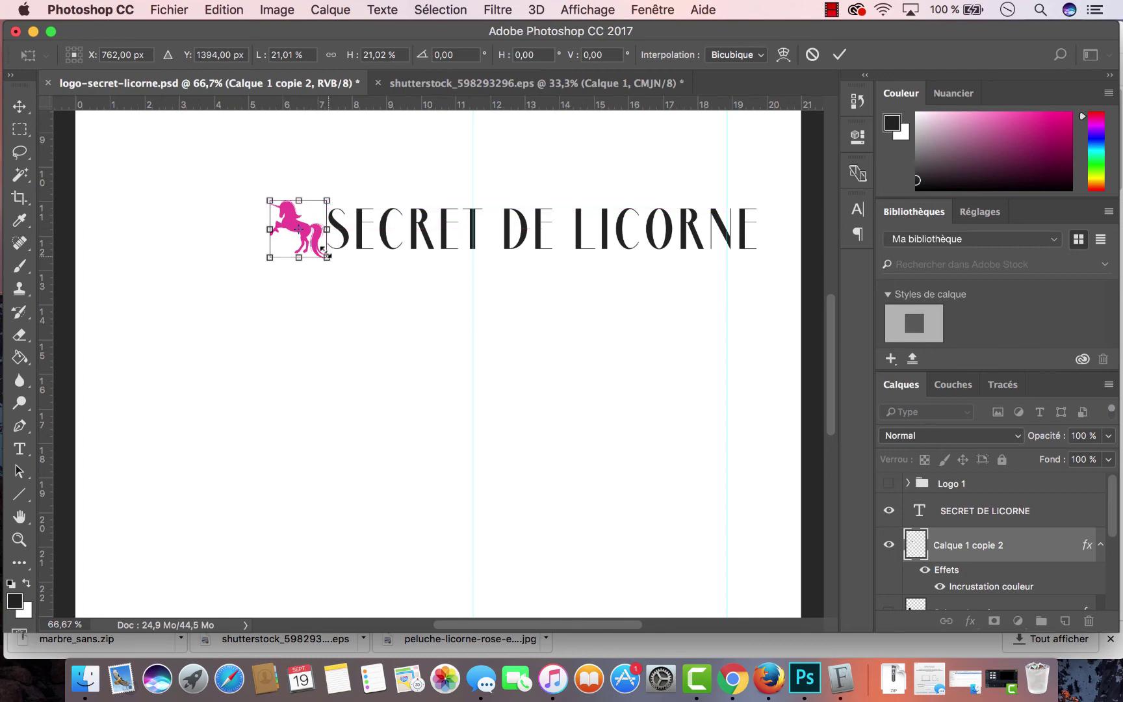
pyautogui.hscroll(4, 321, 251)
pyautogui.scroll(-5, 182, 234)
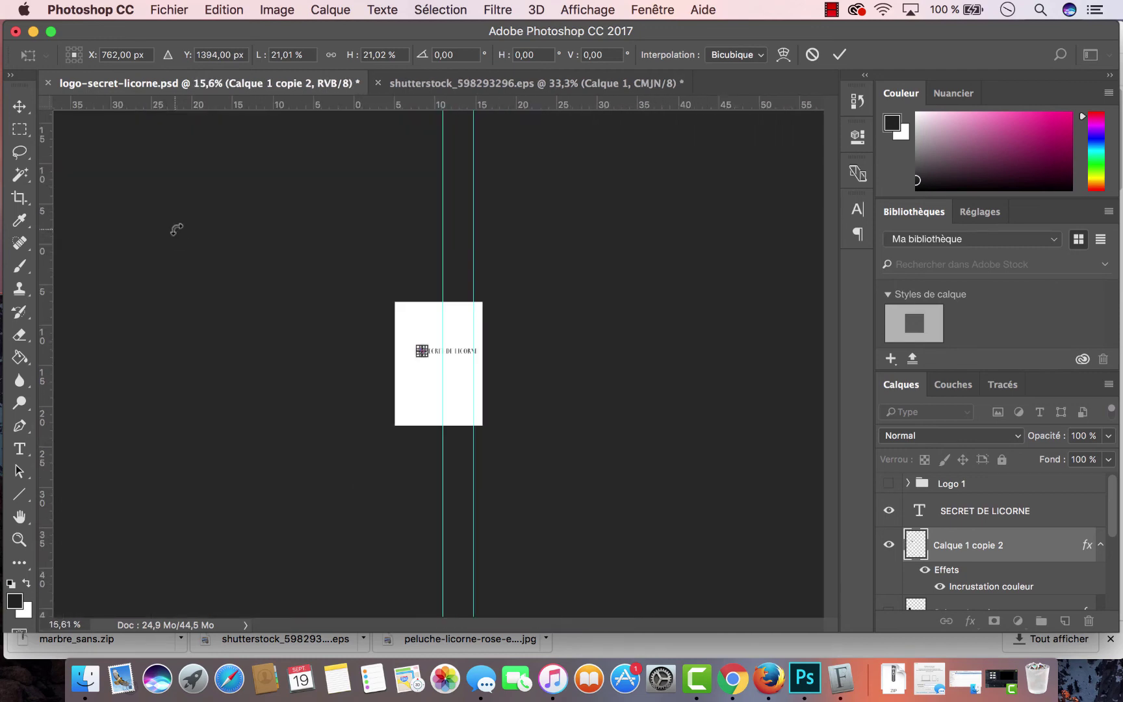
pyautogui.scroll(-3, 177, 229)
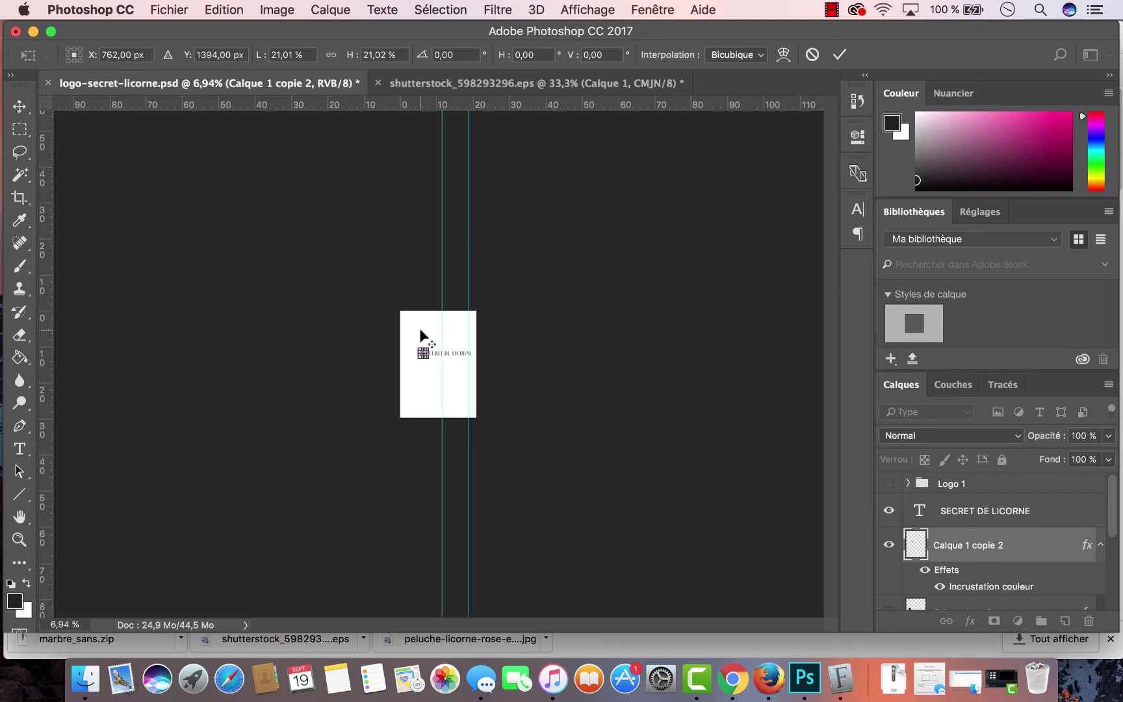
pyautogui.scroll(13, 419, 327)
pyautogui.scroll(4, 337, 274)
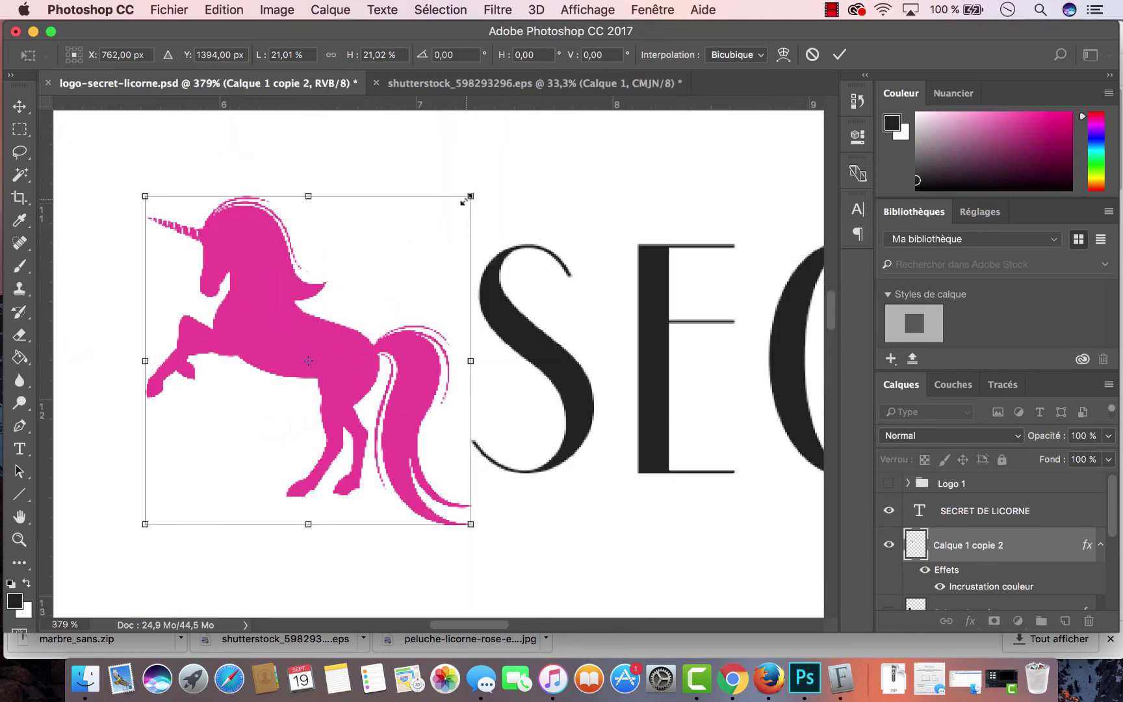
# Try resizing the unicorn to about 20.36 % with its tail touching the S's lower end, and apply the transformation
pyautogui.moveTo(467, 200); pyautogui.dragTo(513, 107)
pyautogui.moveTo(454, 398); pyautogui.dragTo(477, 448)
pyautogui.scroll(5, 480, 405)
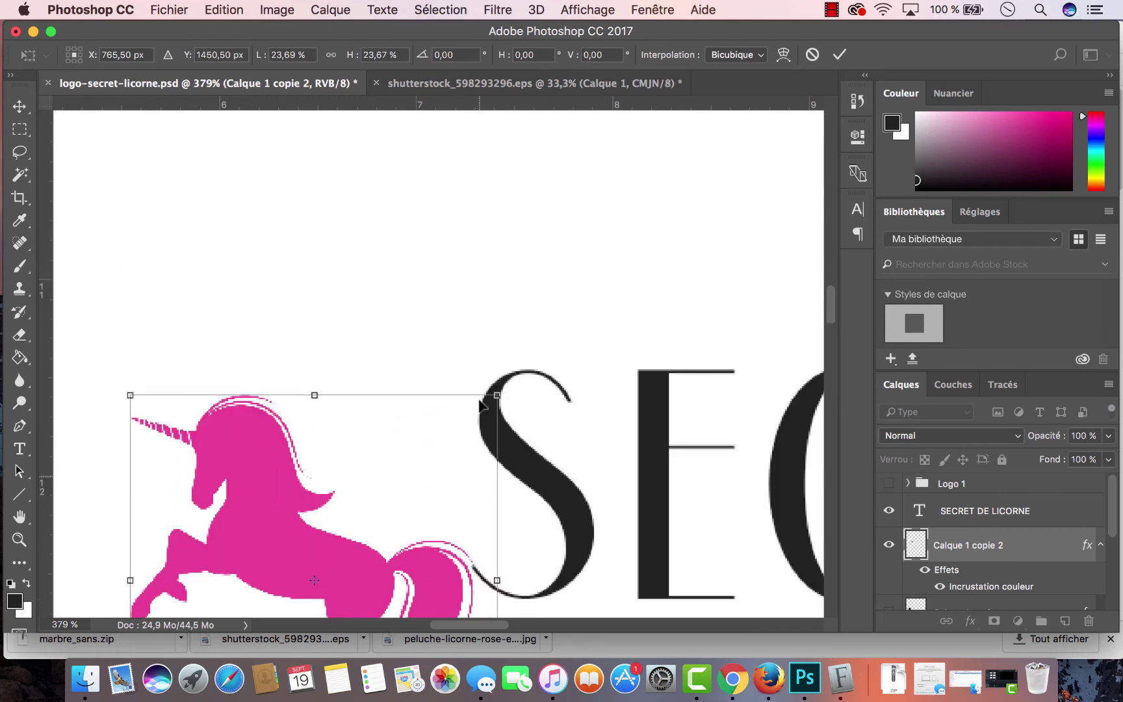
pyautogui.scroll(-5, 479, 403)
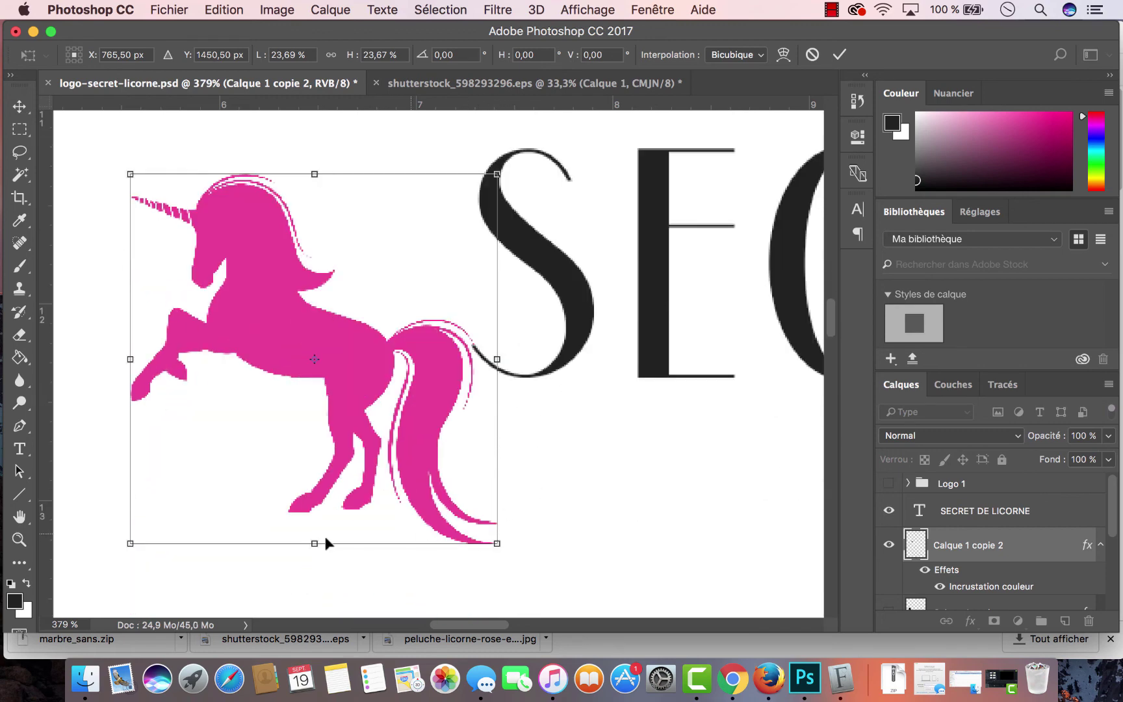
pyautogui.moveTo(130, 543); pyautogui.dragTo(182, 494)
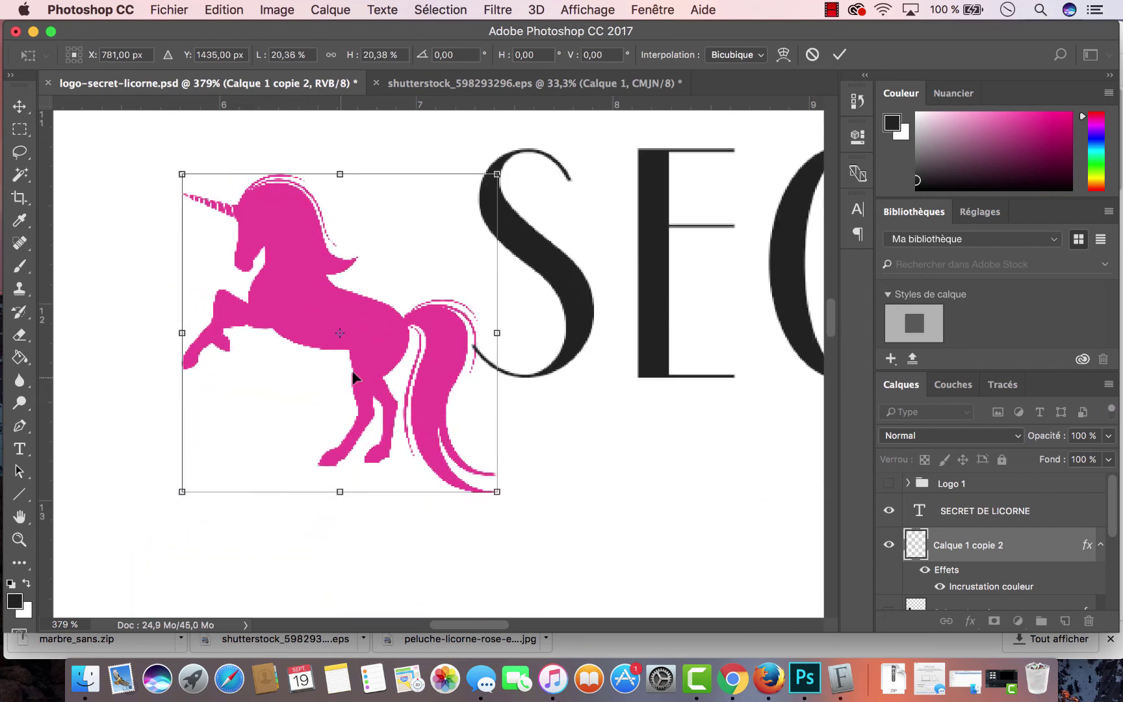
pyautogui.moveTo(398, 364); pyautogui.dragTo(403, 392)
pyautogui.hotkey('shift', 'Up')
pyautogui.press('Return')
# Undo the unicorn's last transformation
pyautogui.press('super+z')
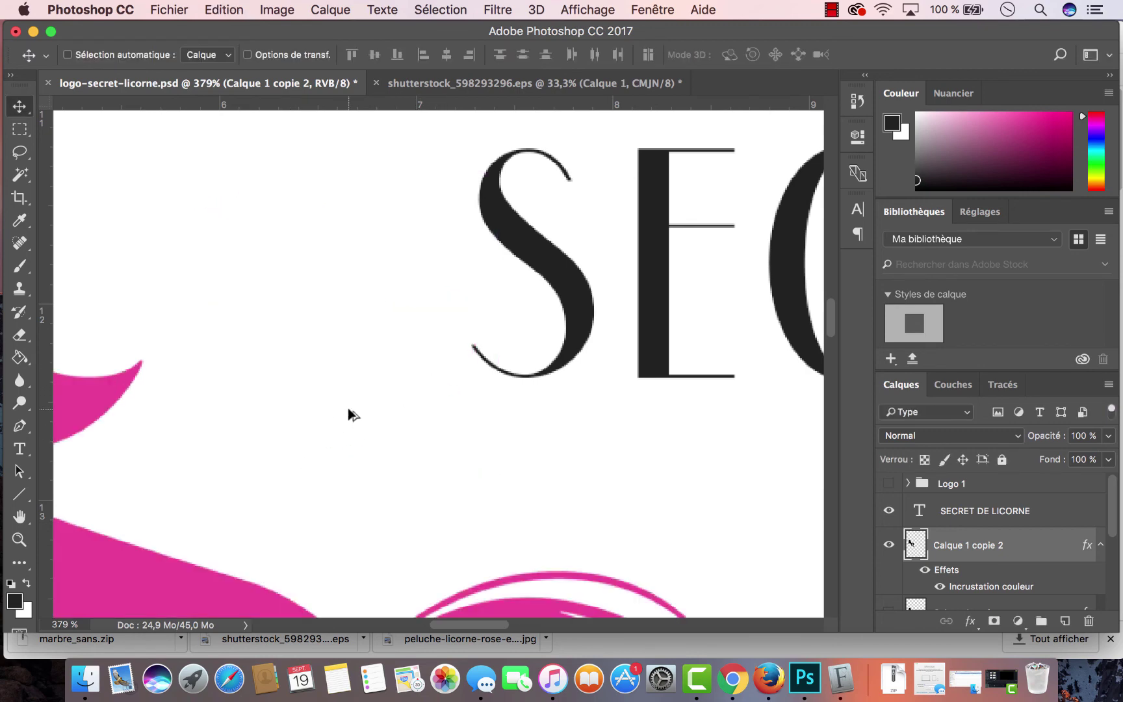
pyautogui.scroll(5, 347, 407)
pyautogui.scroll(-10, 349, 407)
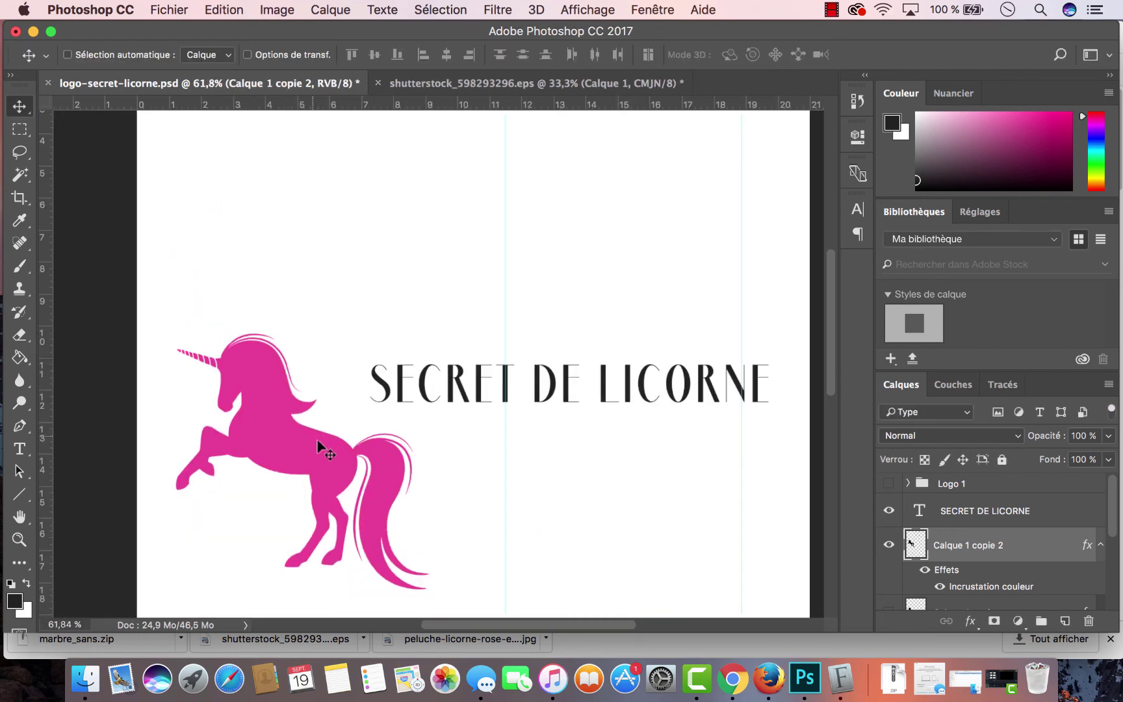
# Scale the Calque 1 copie 2 unicorn to about 37 % and place it over the start of the single-line text
pyautogui.moveTo(319, 444); pyautogui.dragTo(362, 431)
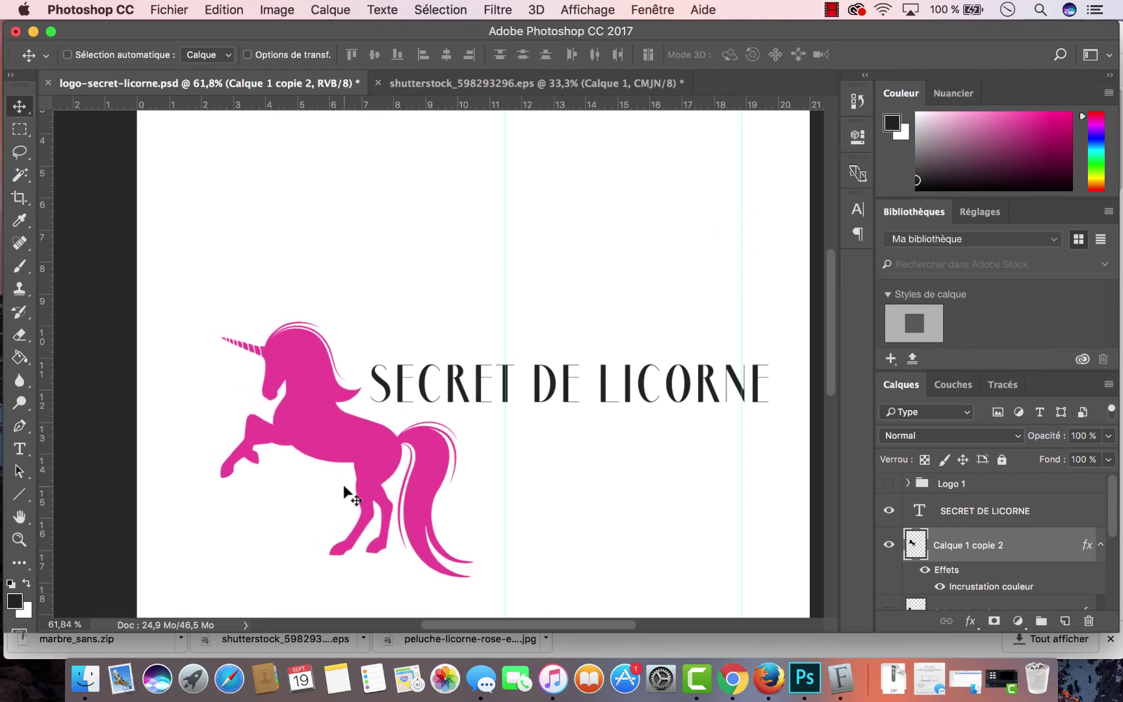
pyautogui.press('super+t')
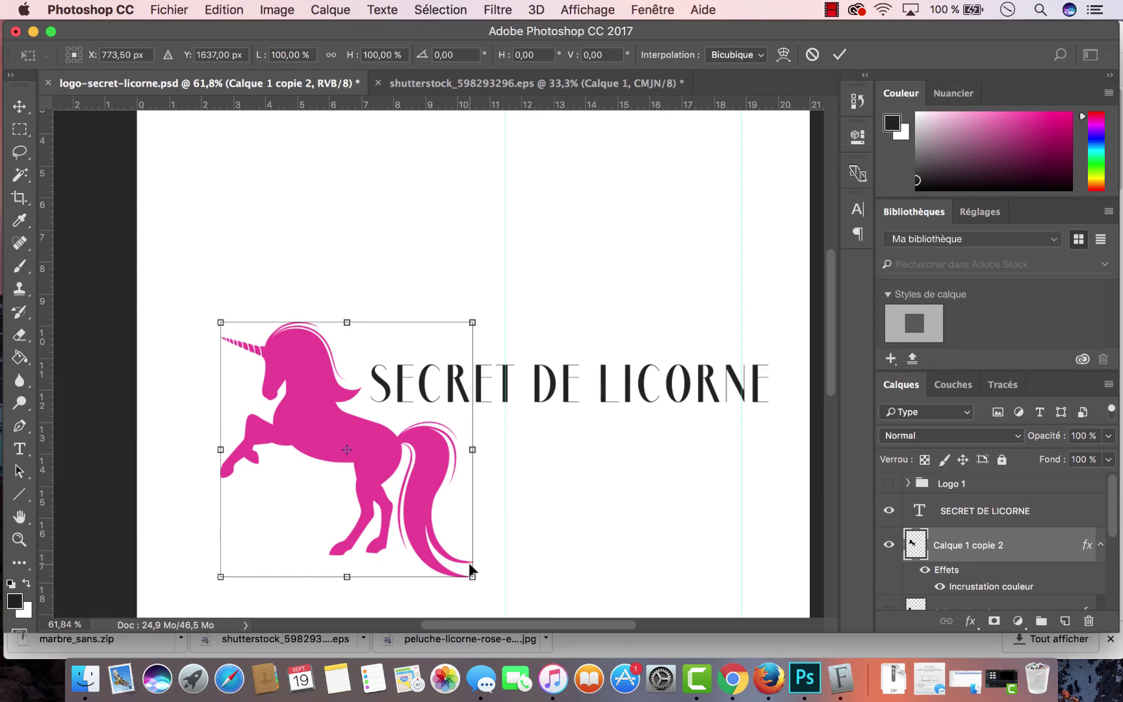
pyautogui.moveTo(472, 577); pyautogui.dragTo(316, 419)
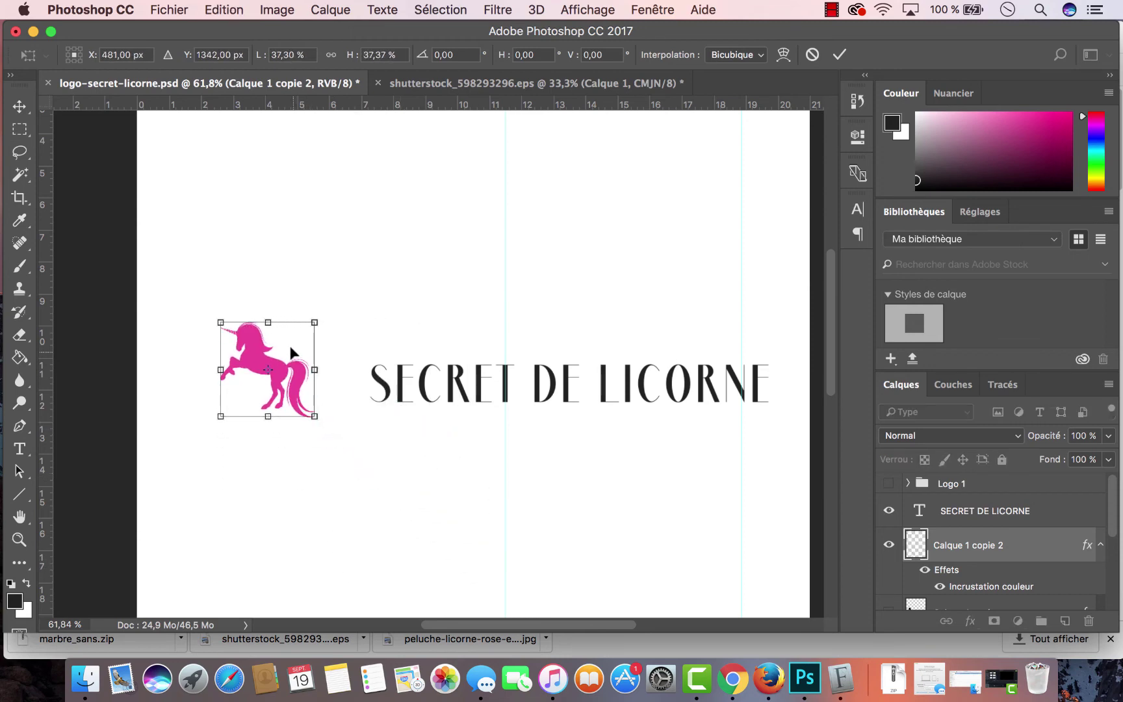
pyautogui.moveTo(303, 355); pyautogui.dragTo(376, 369)
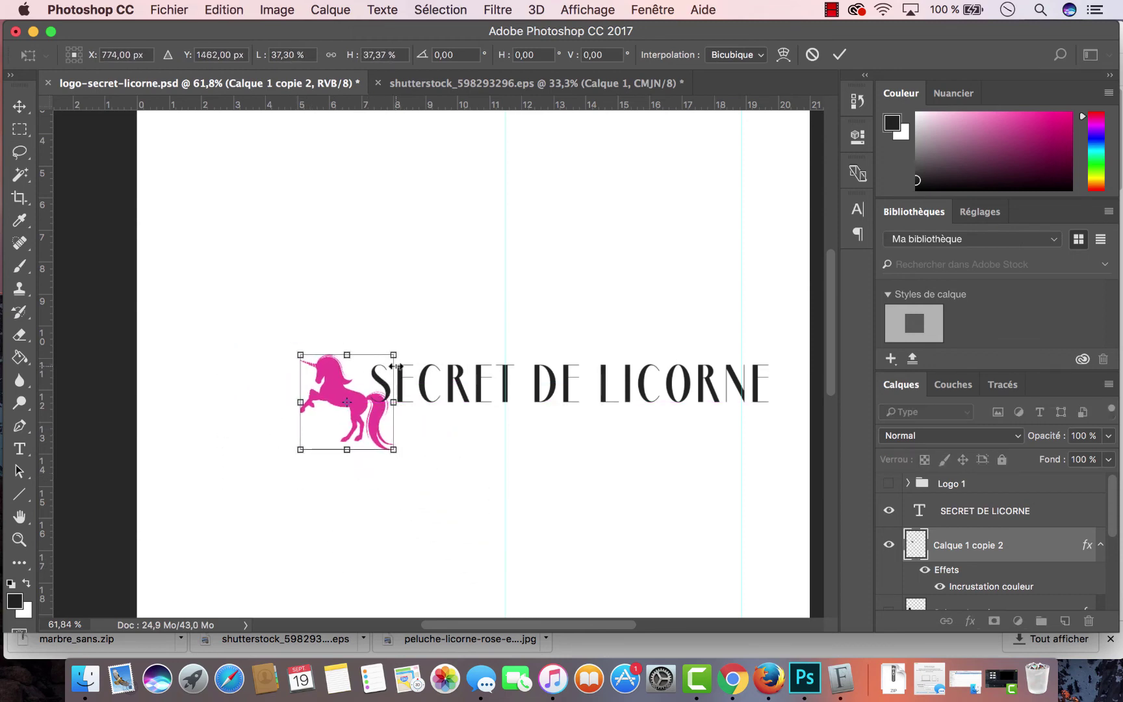
pyautogui.scroll(-5, 394, 367)
pyautogui.scroll(4, 396, 381)
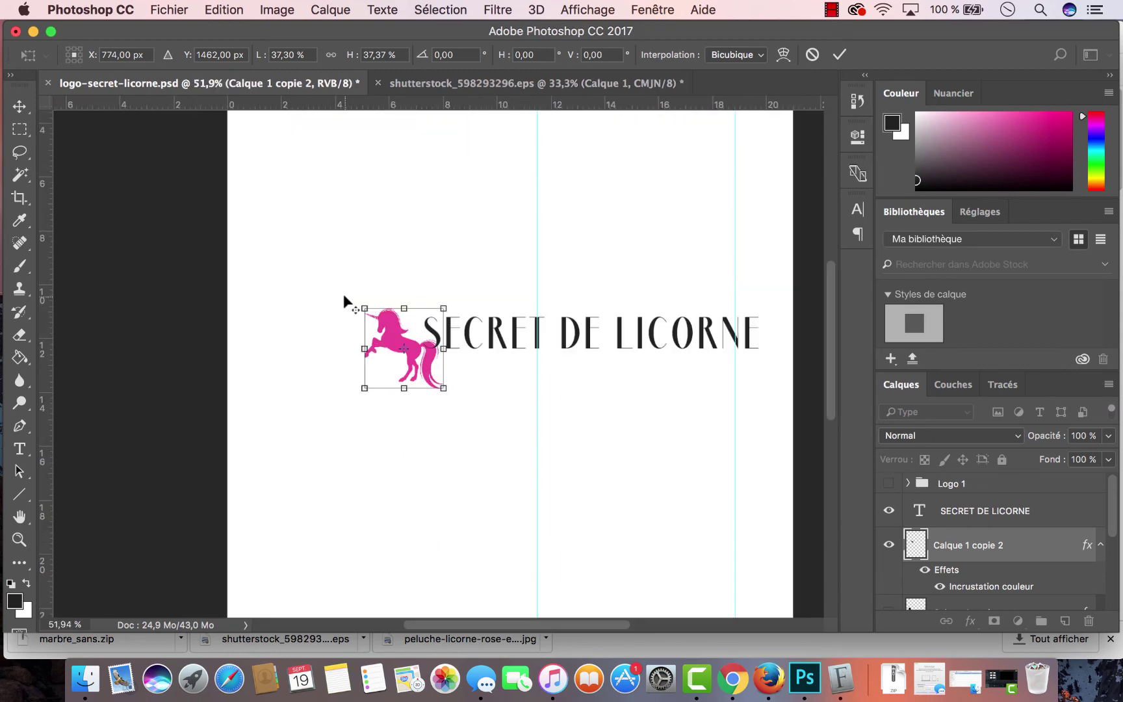
pyautogui.scroll(5, 434, 320)
pyautogui.scroll(-4, 474, 328)
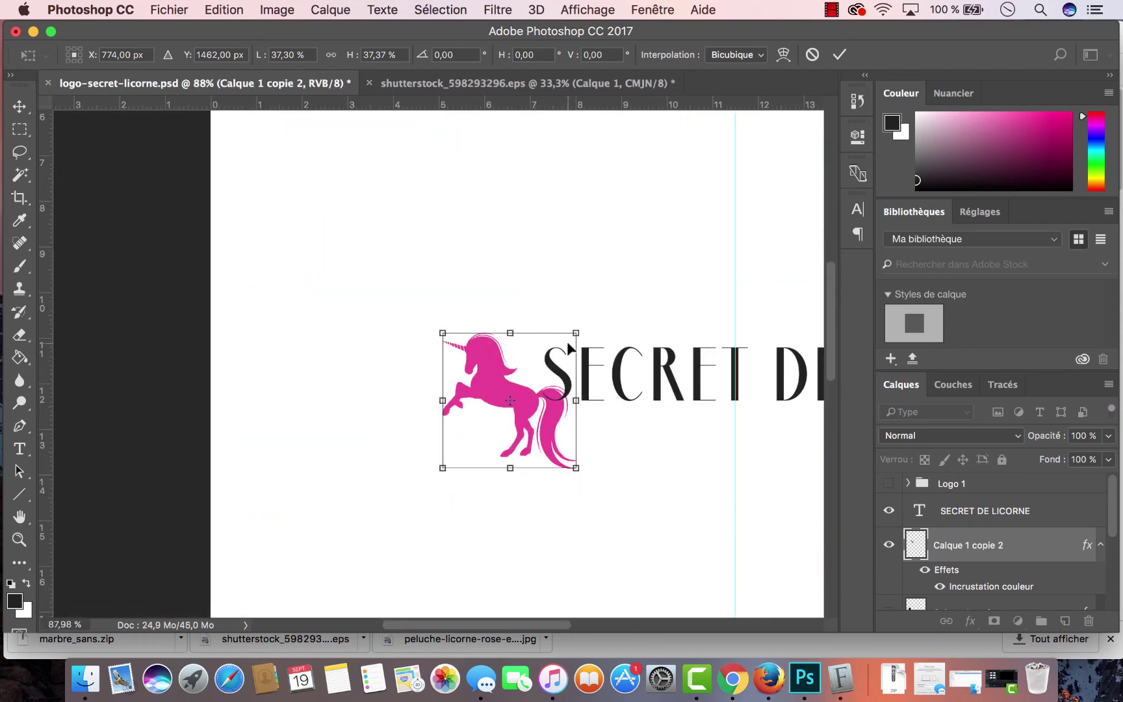
pyautogui.scroll(-2, 546, 374)
pyautogui.scroll(3, 541, 368)
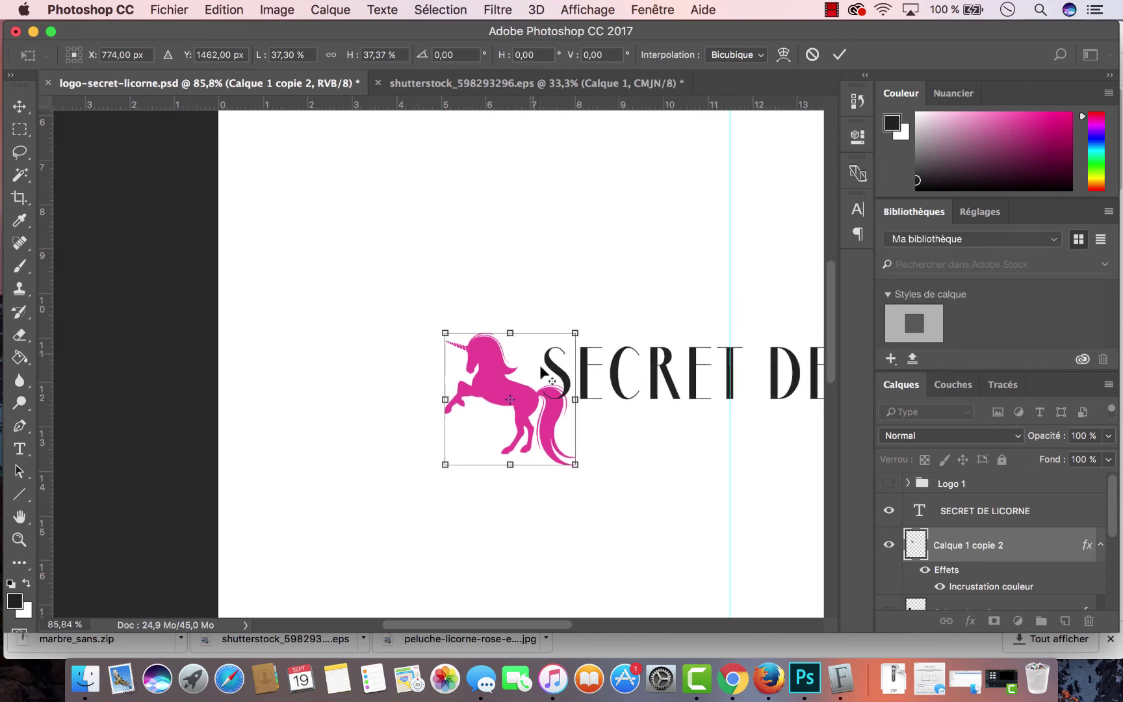
pyautogui.scroll(3, 539, 365)
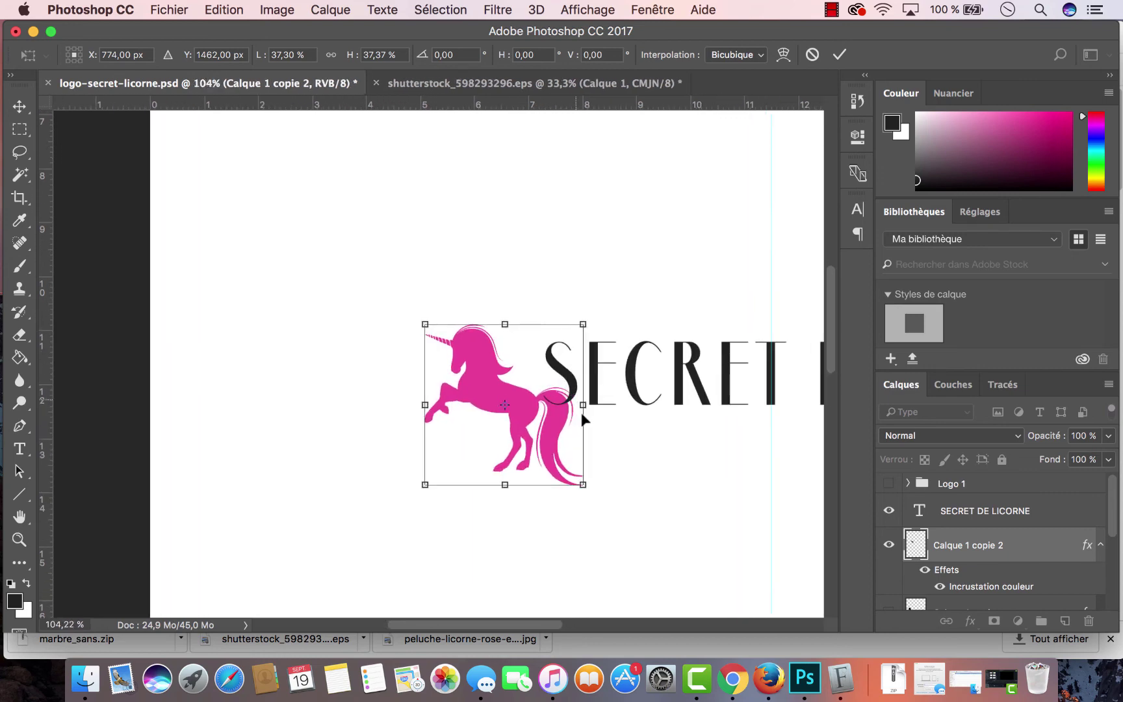
# Reduce the unicorn to about 27.4 %, nudge it until its tail meets the S's lower end, and apply the transformation
pyautogui.moveTo(570, 468); pyautogui.dragTo(542, 417)
pyautogui.press('Left')
pyautogui.press('Left')
pyautogui.press('Left')
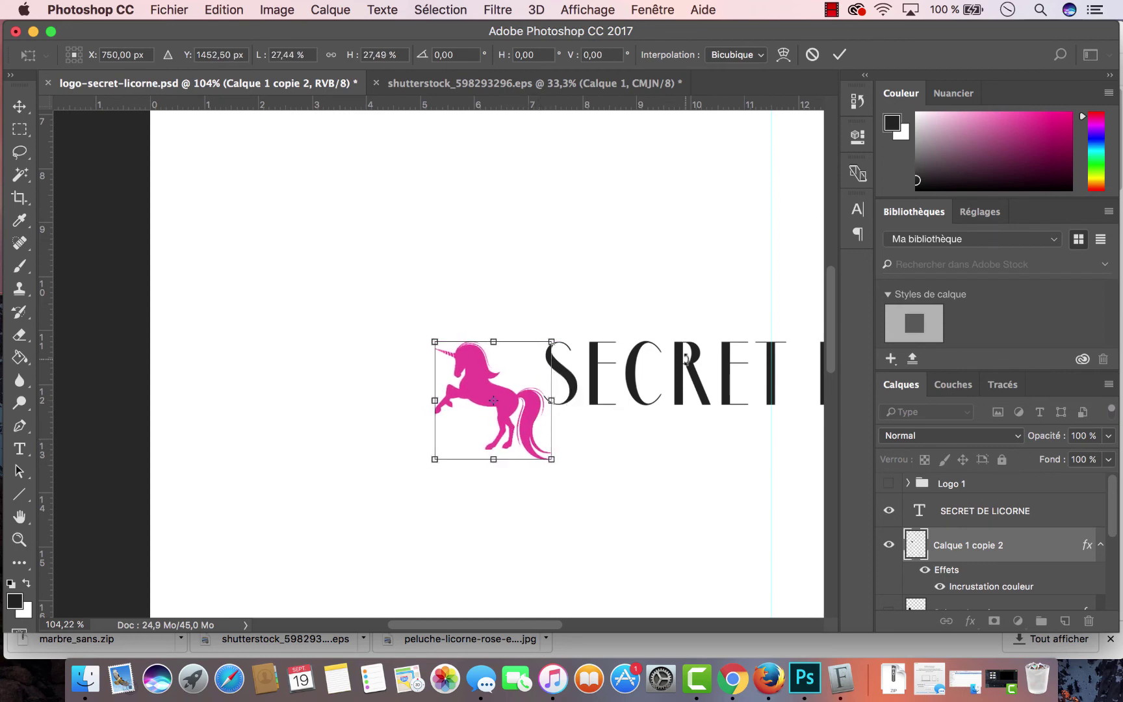
pyautogui.press('Up')
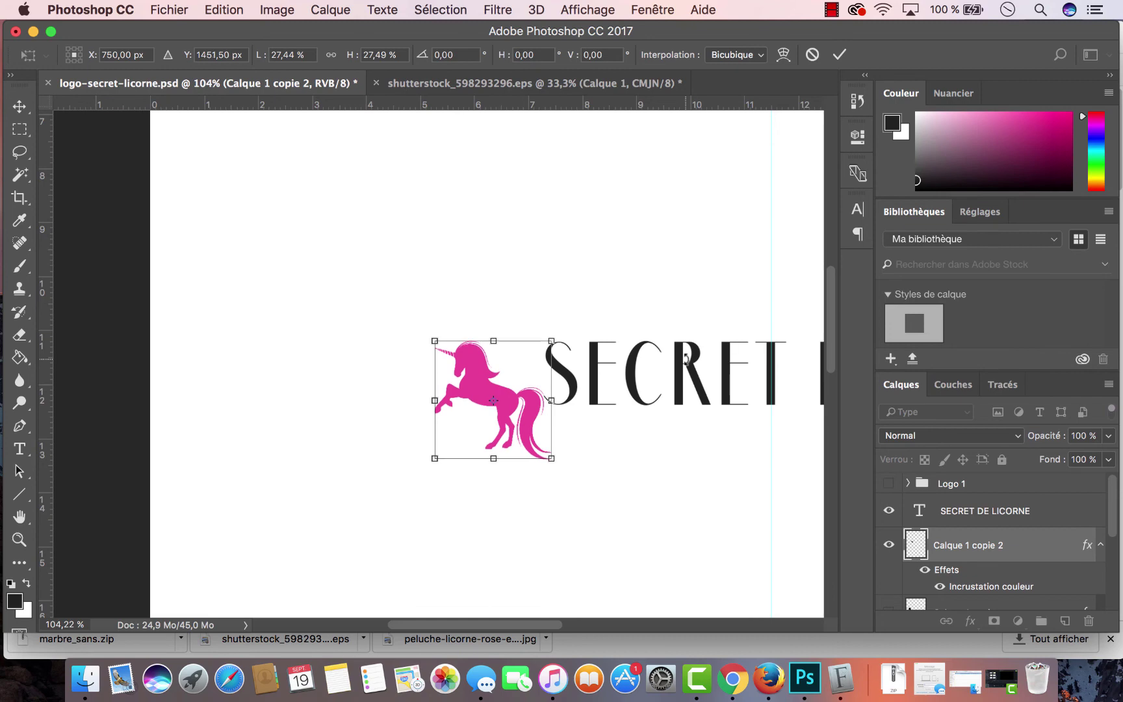
pyautogui.press('Down')
pyautogui.press('Down')
pyautogui.press('Right')
pyautogui.press('Right')
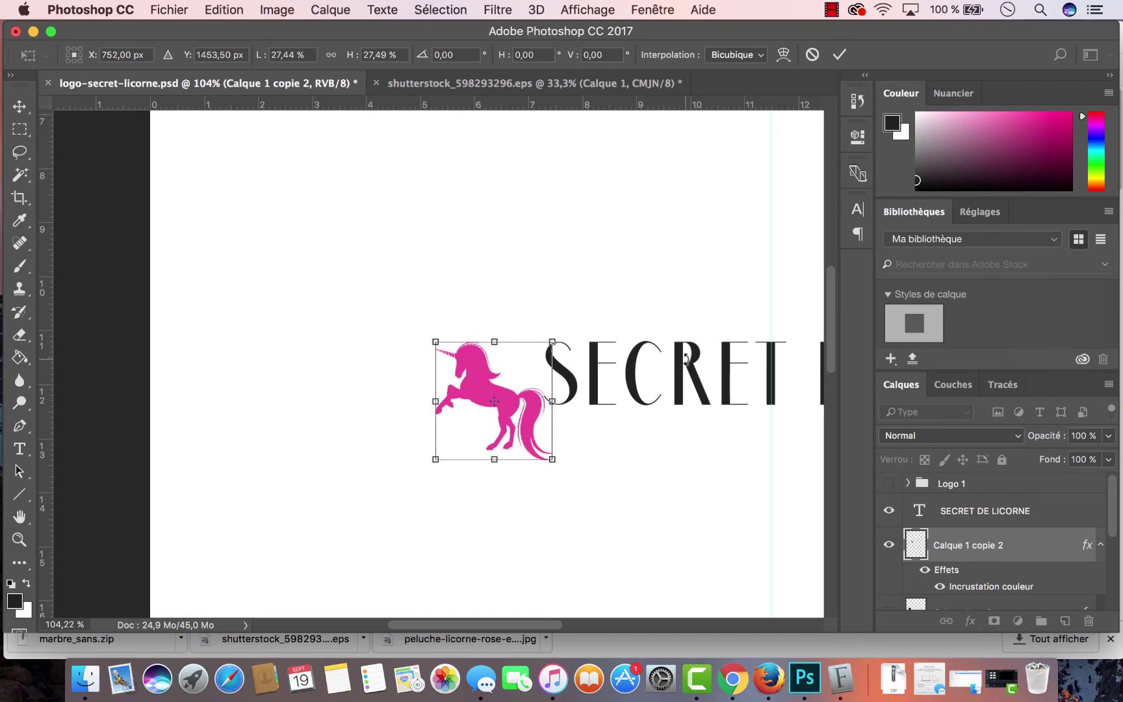
pyautogui.press('Return')
# Hide the single-line SECRET DE LICORNE text and the Calque 1 copie 2 unicorn, and show the Logo 1 group
pyautogui.moveTo(516, 624); pyautogui.dragTo(594, 625)
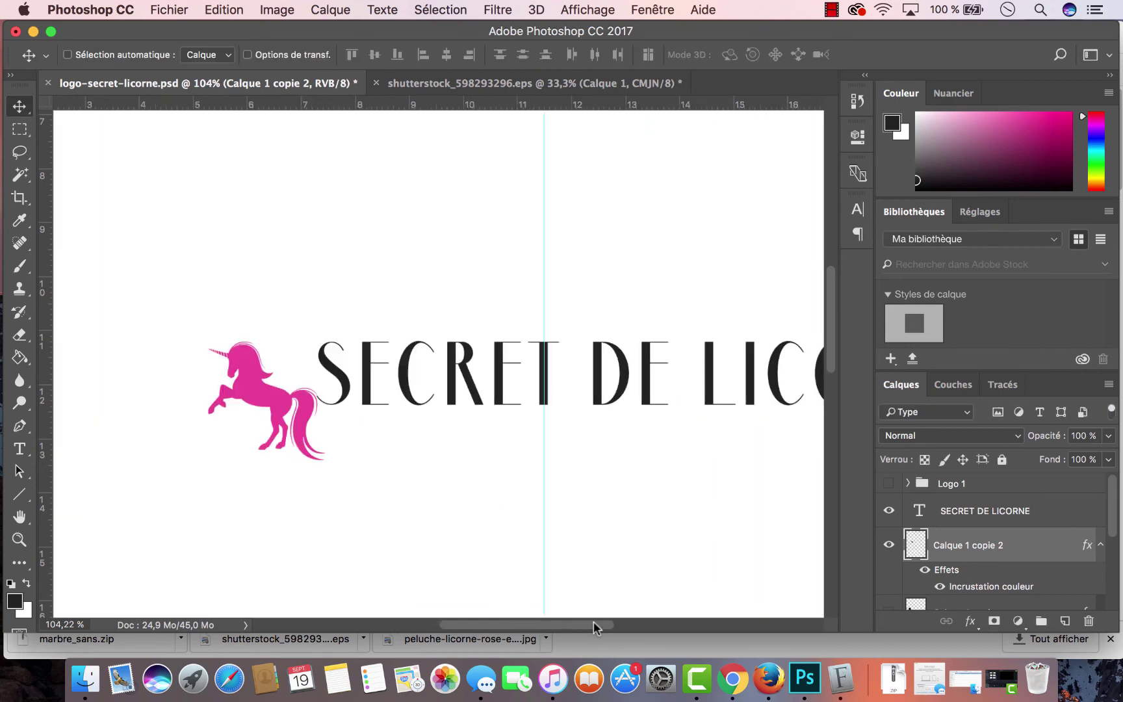
pyautogui.scroll(-1, 473, 450)
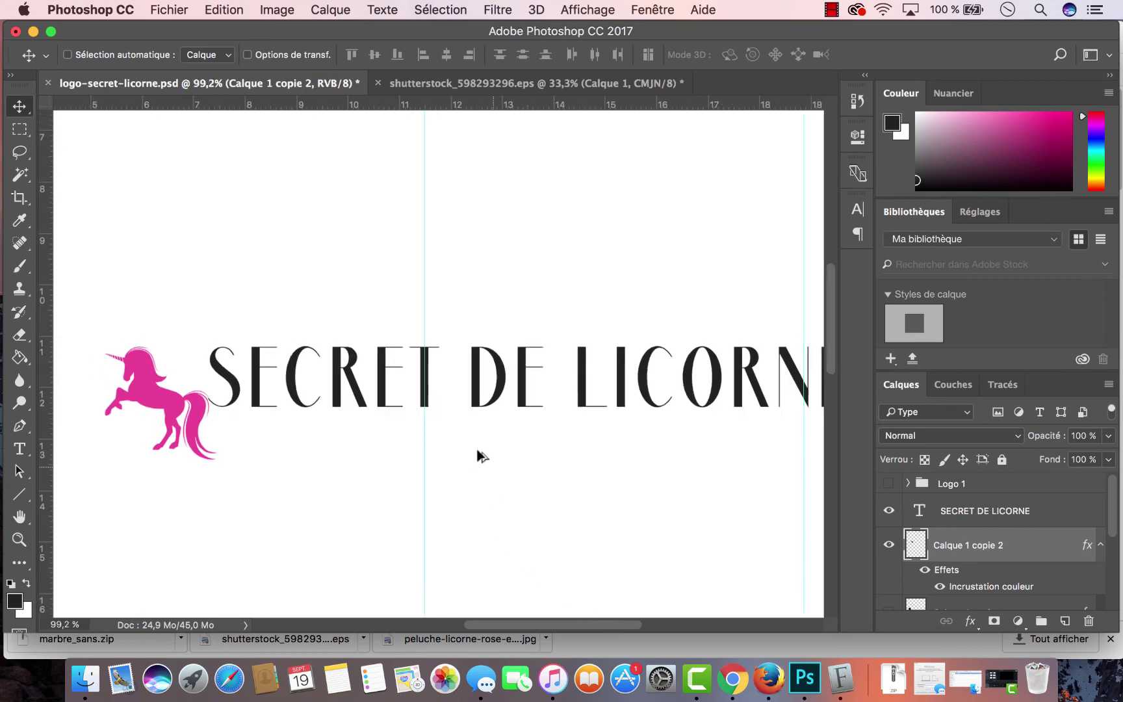
pyautogui.scroll(-3, 478, 449)
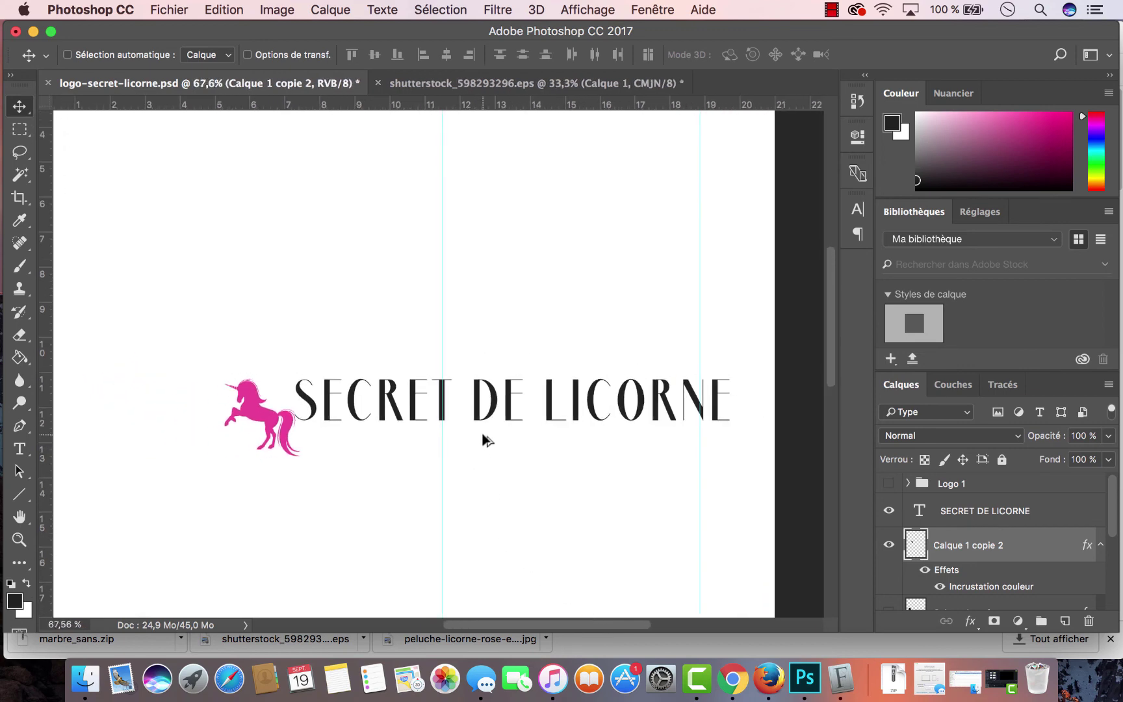
pyautogui.scroll(-2, 485, 439)
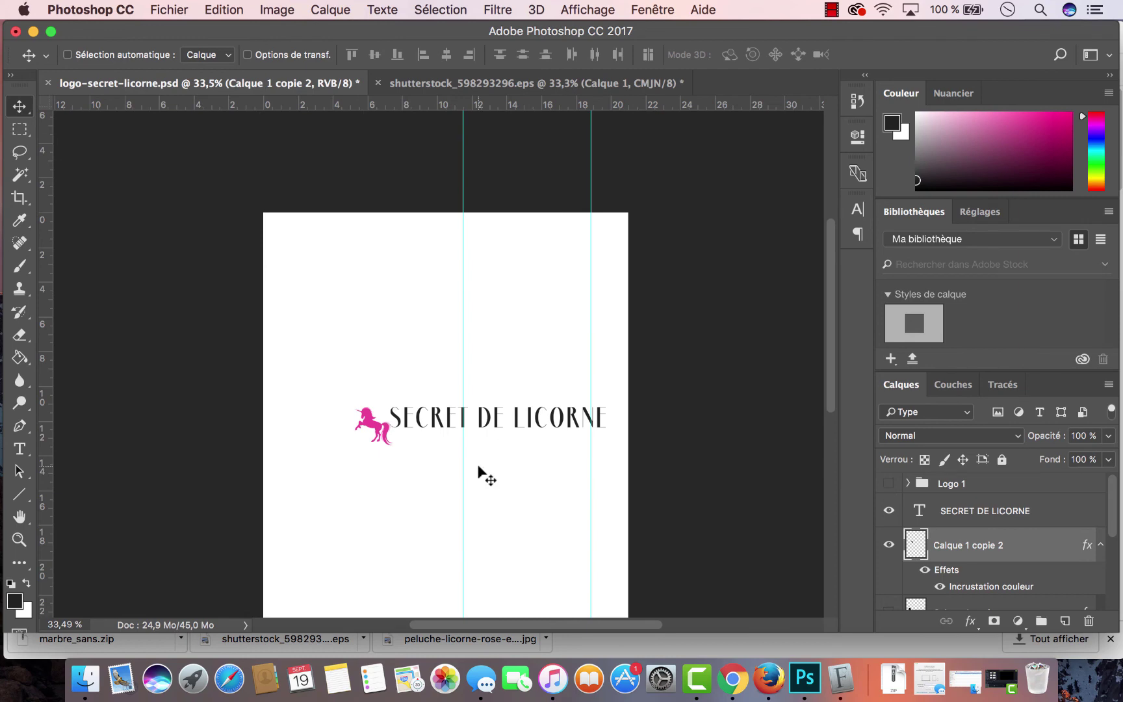
pyautogui.scroll(2, 479, 466)
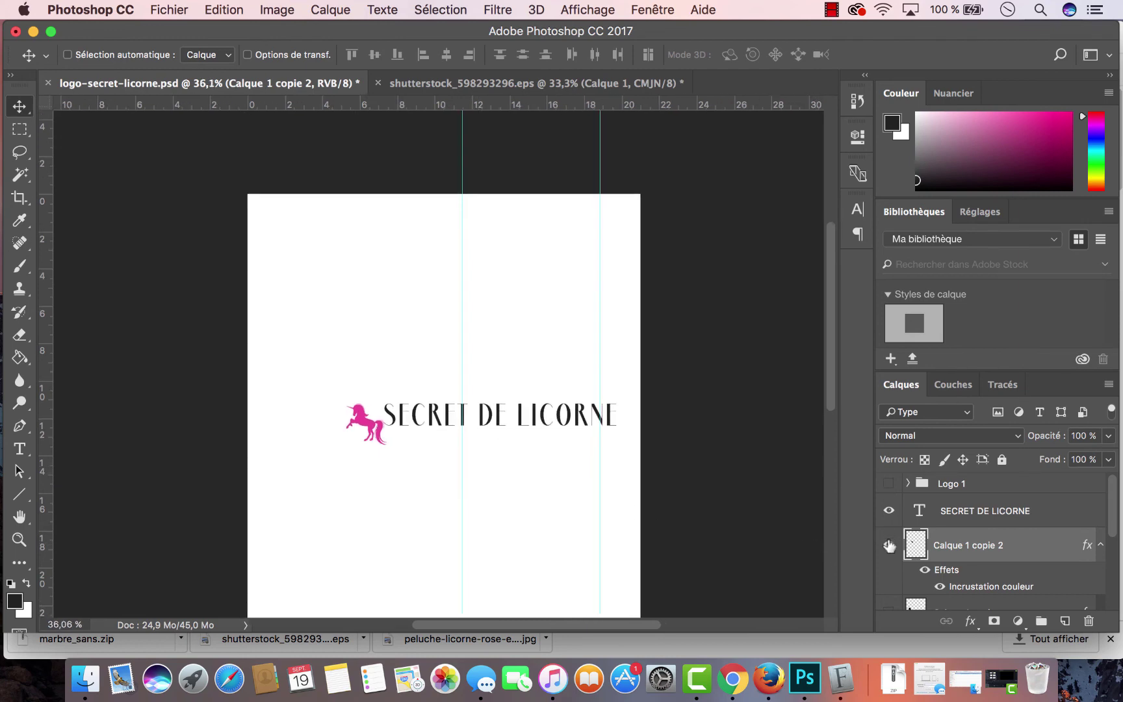
pyautogui.moveTo(889, 546); pyautogui.dragTo(889, 510)
pyautogui.click(889, 483)
pyautogui.scroll(-1, 549, 543)
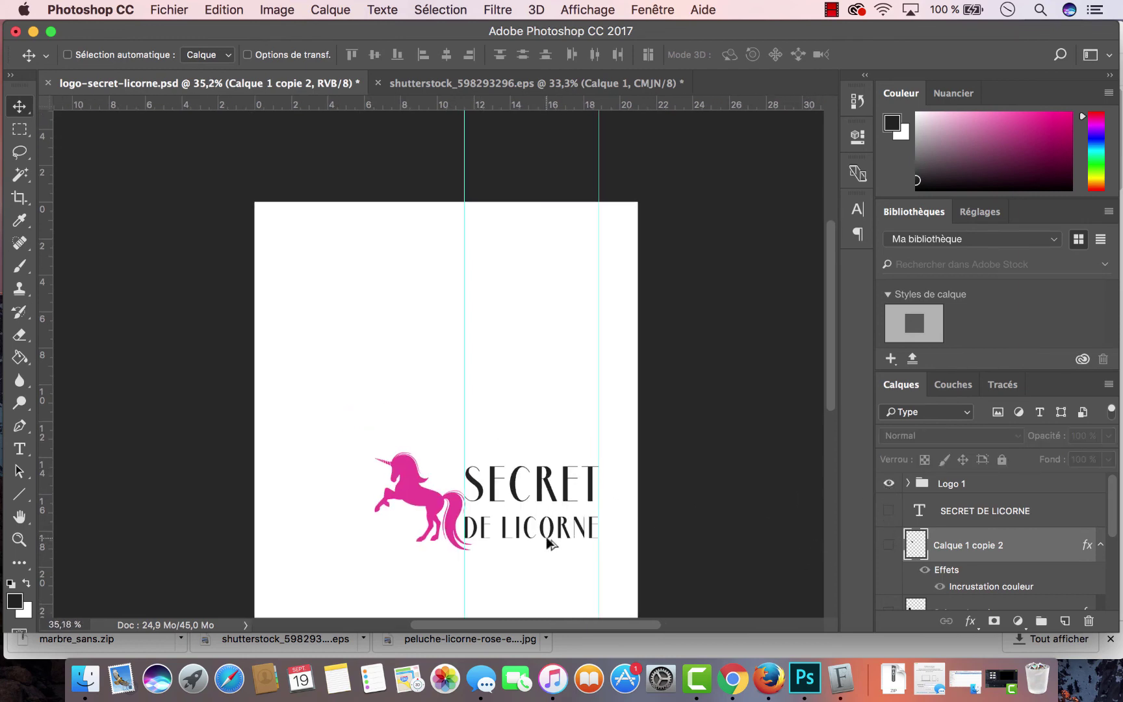
pyautogui.scroll(2, 549, 543)
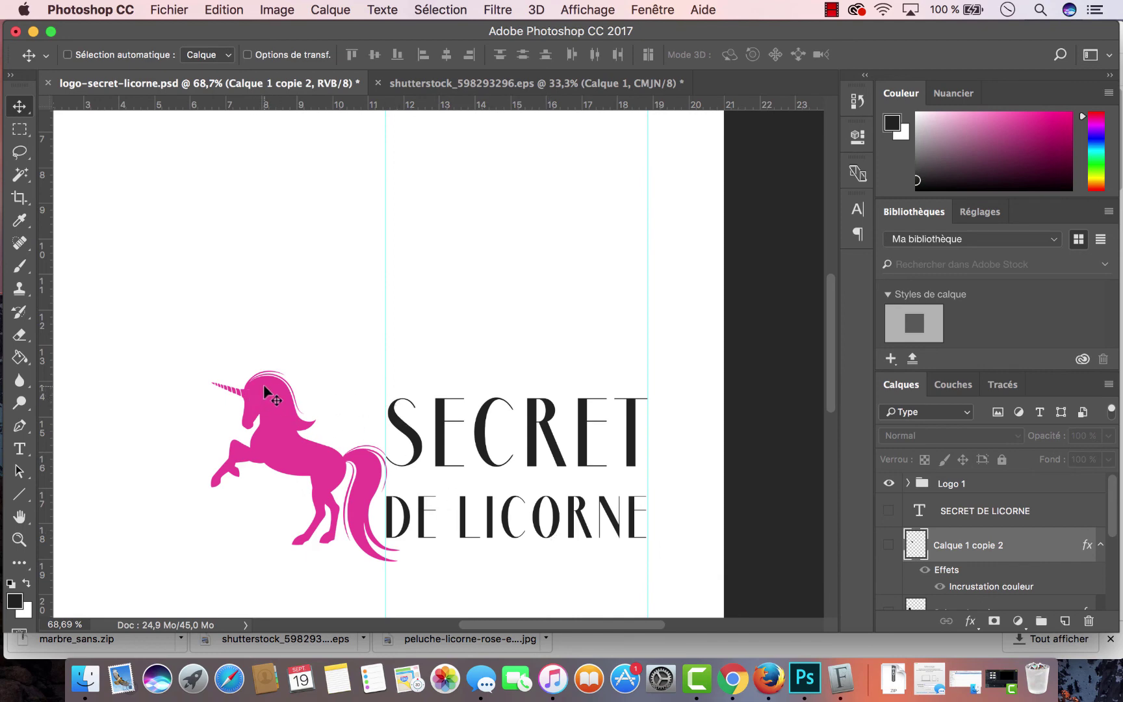
# Duplicate the Logo 1 group, hide the original, and move the copy higher on the page
pyautogui.rightClick(943, 492)
pyautogui.click(796, 176)
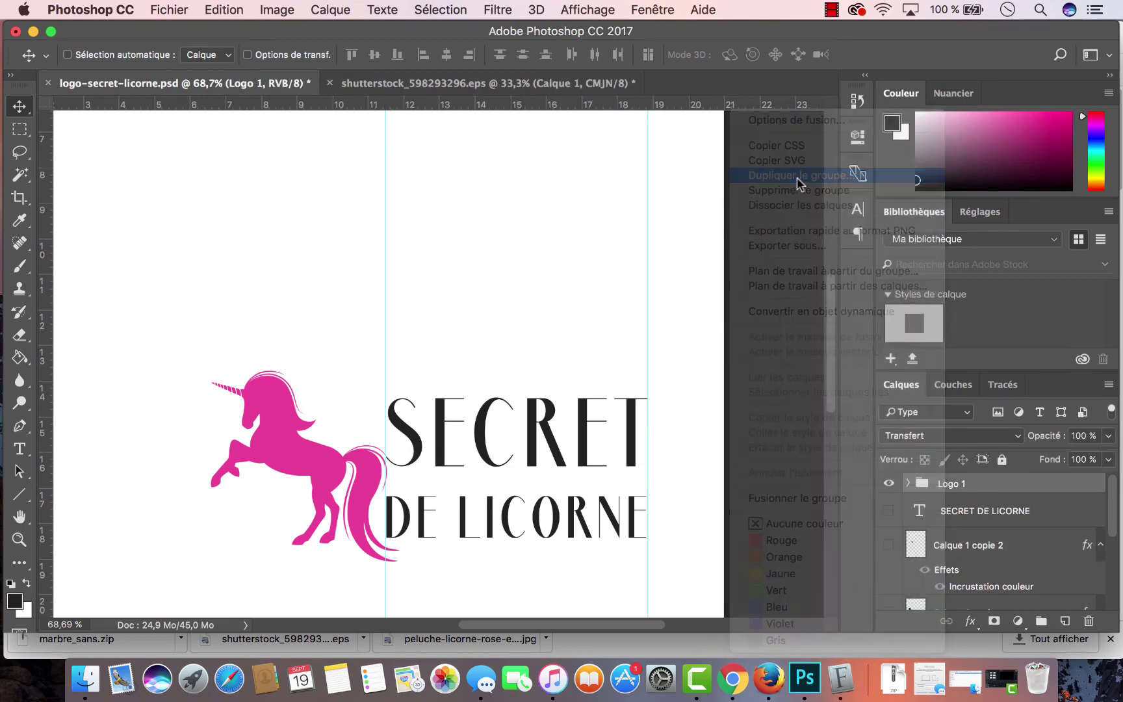
pyautogui.press('Return')
pyautogui.click(888, 503)
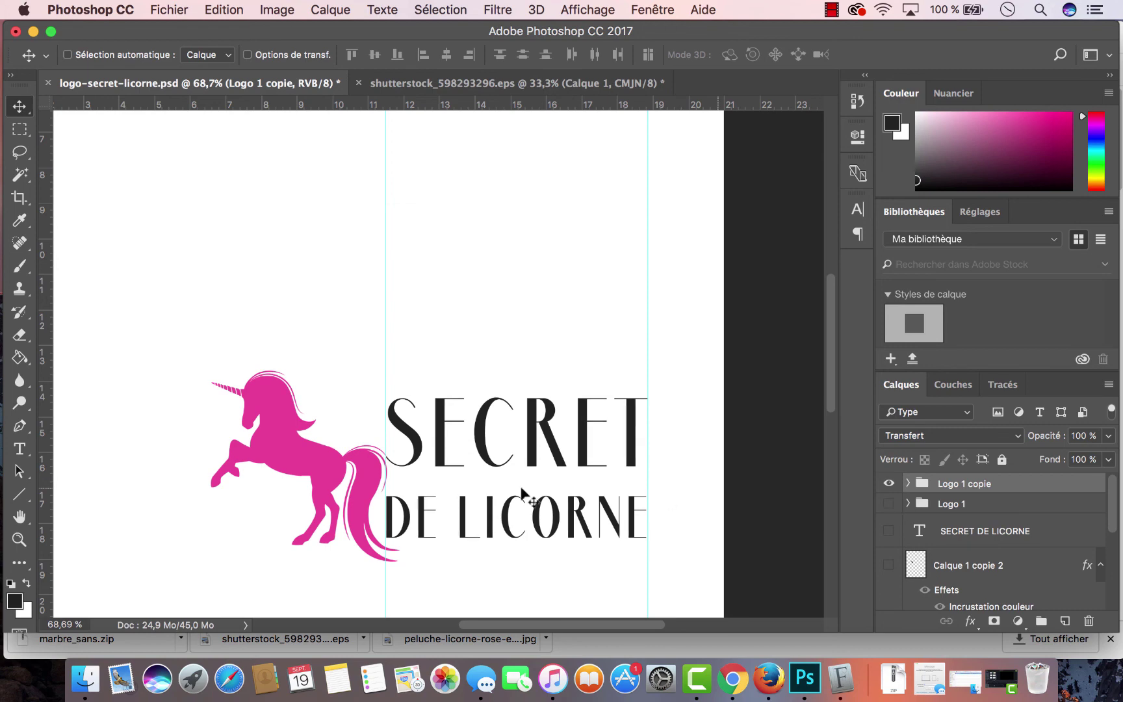
pyautogui.moveTo(450, 493); pyautogui.dragTo(430, 330)
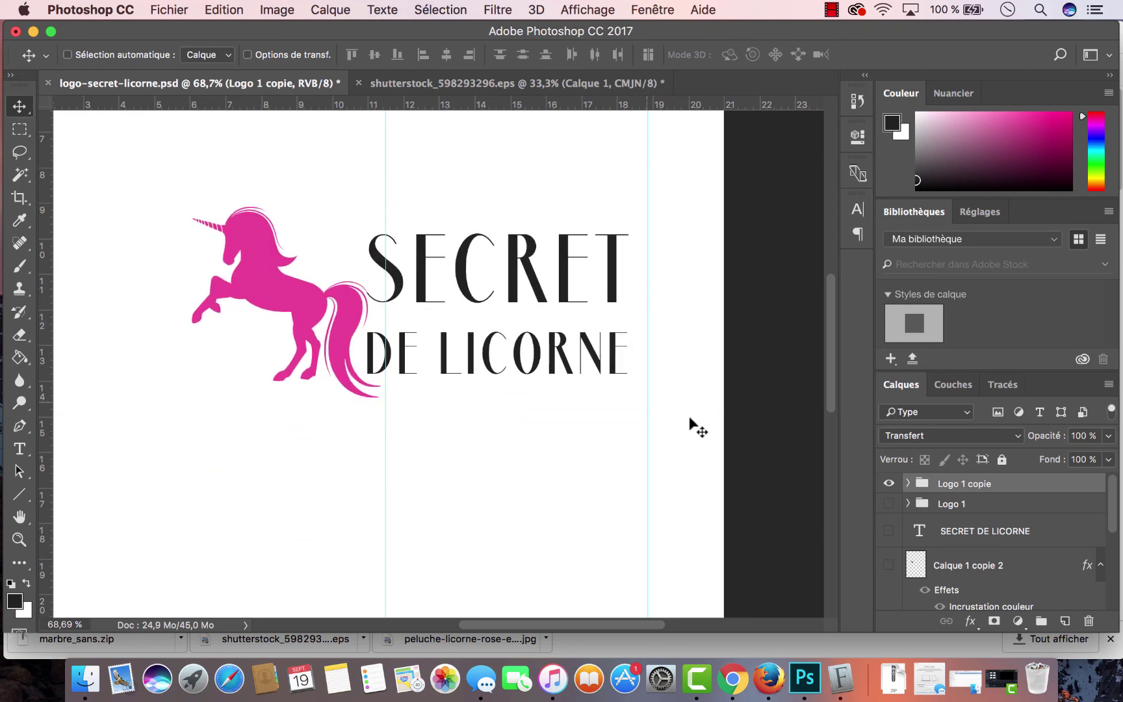
# In the Logo 1 copie group, shift the Calque 1 copie 3 unicorn so its tail sits behind the start of both text lines
pyautogui.click(907, 483)
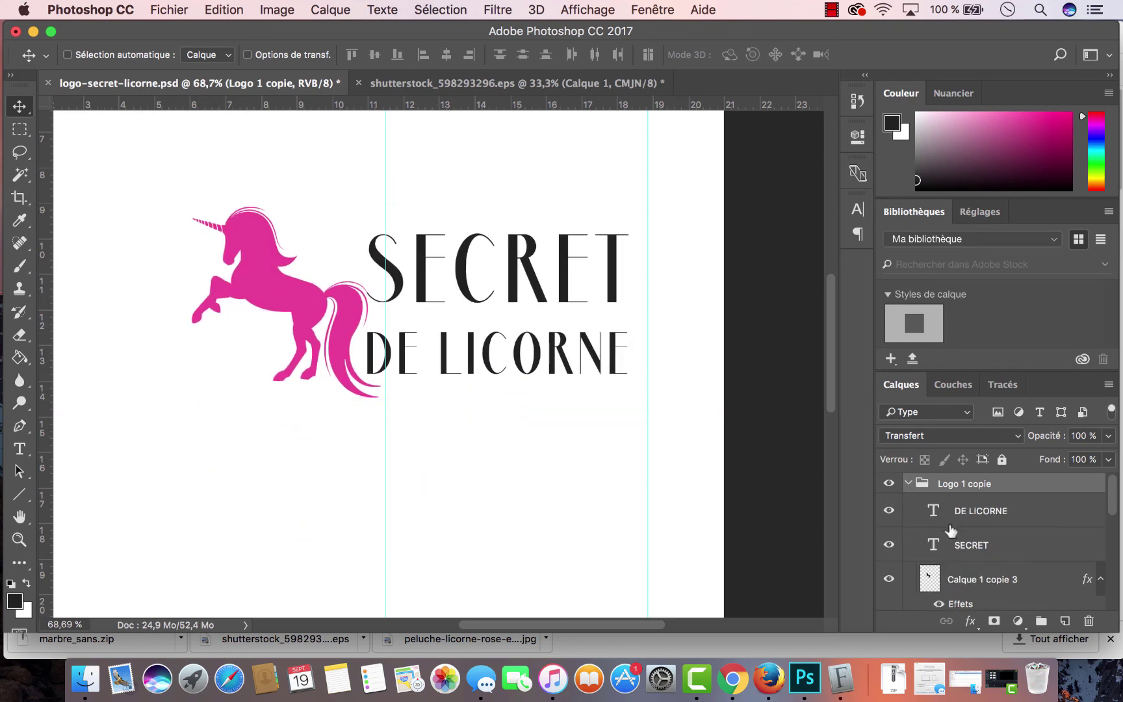
pyautogui.click(961, 577)
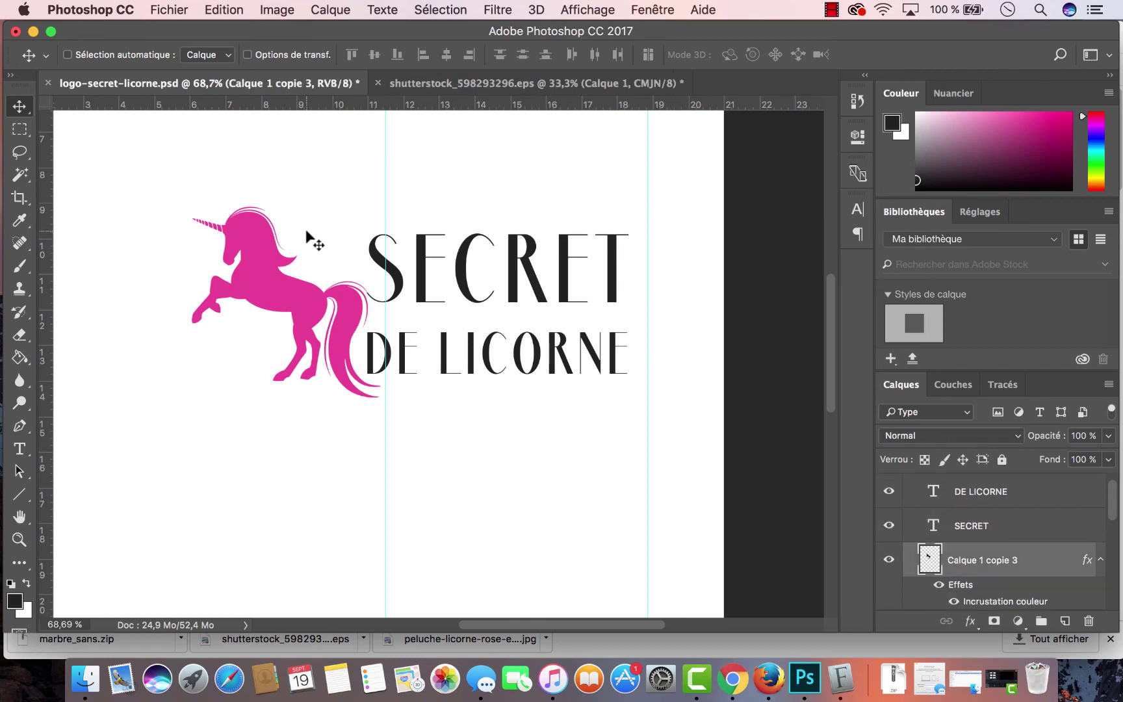
pyautogui.scroll(-2, 306, 229)
pyautogui.scroll(3, 306, 229)
pyautogui.scroll(3, 300, 225)
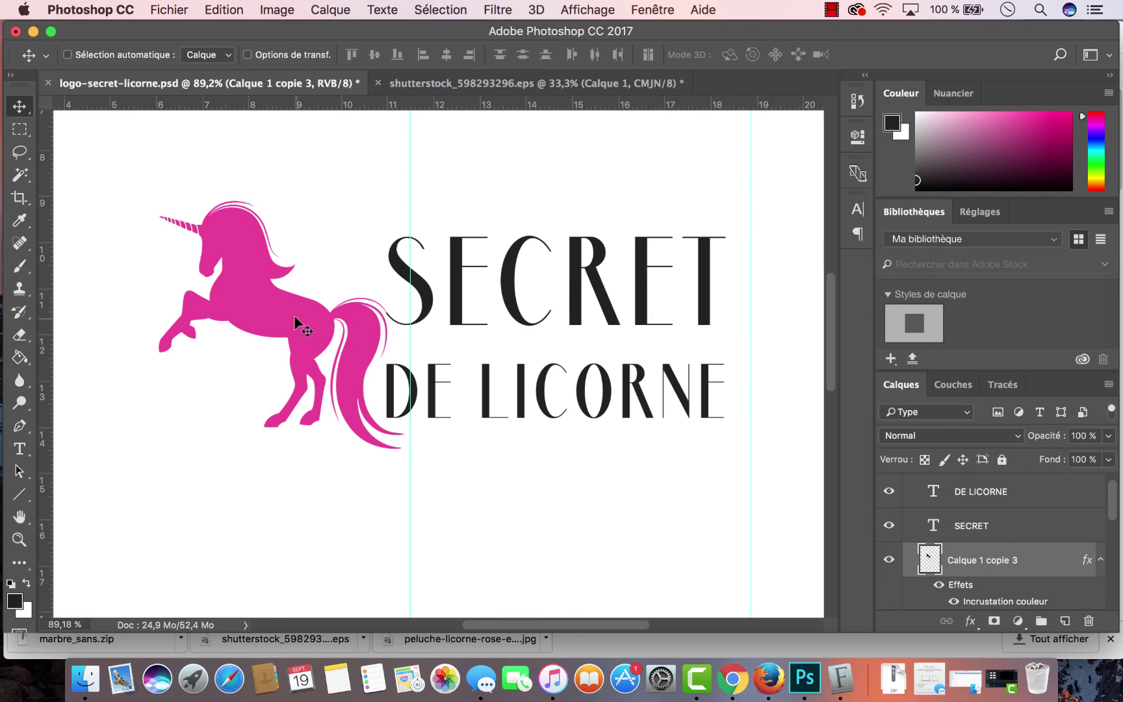
pyautogui.moveTo(294, 318); pyautogui.dragTo(442, 342)
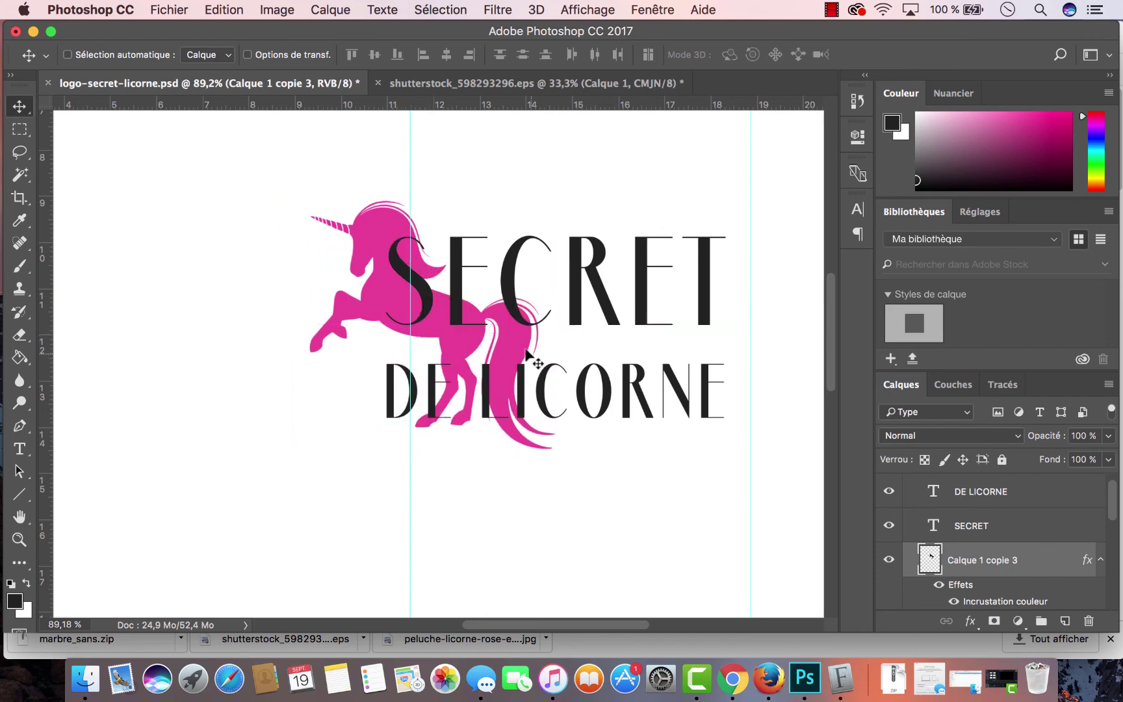
pyautogui.moveTo(519, 340); pyautogui.dragTo(425, 346)
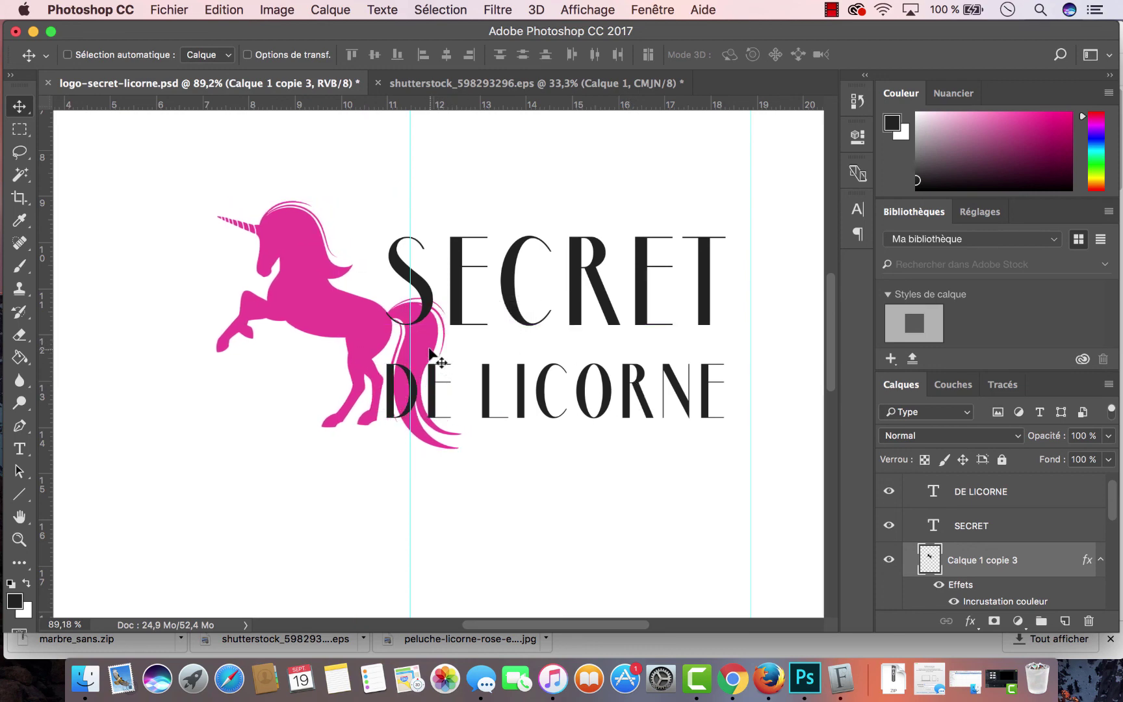
pyautogui.moveTo(428, 351); pyautogui.dragTo(455, 352)
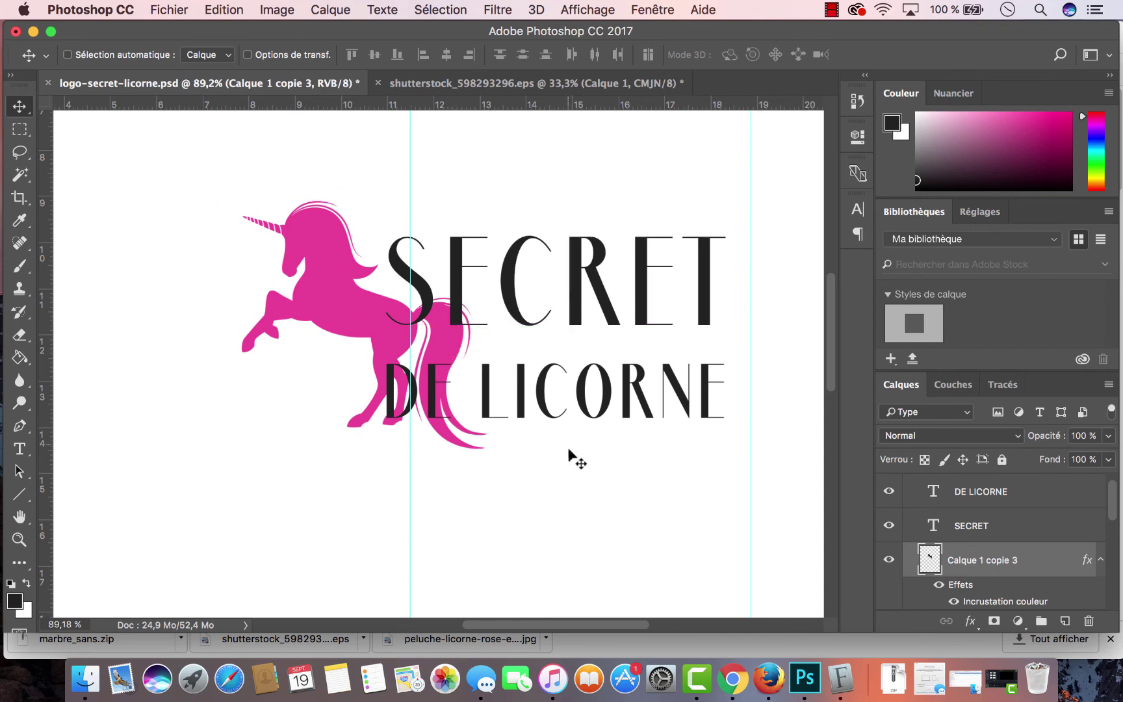
# Collapse the Logo 1 copie group and move the whole group to the upper-left area of the page
pyautogui.scroll(-3, 576, 457)
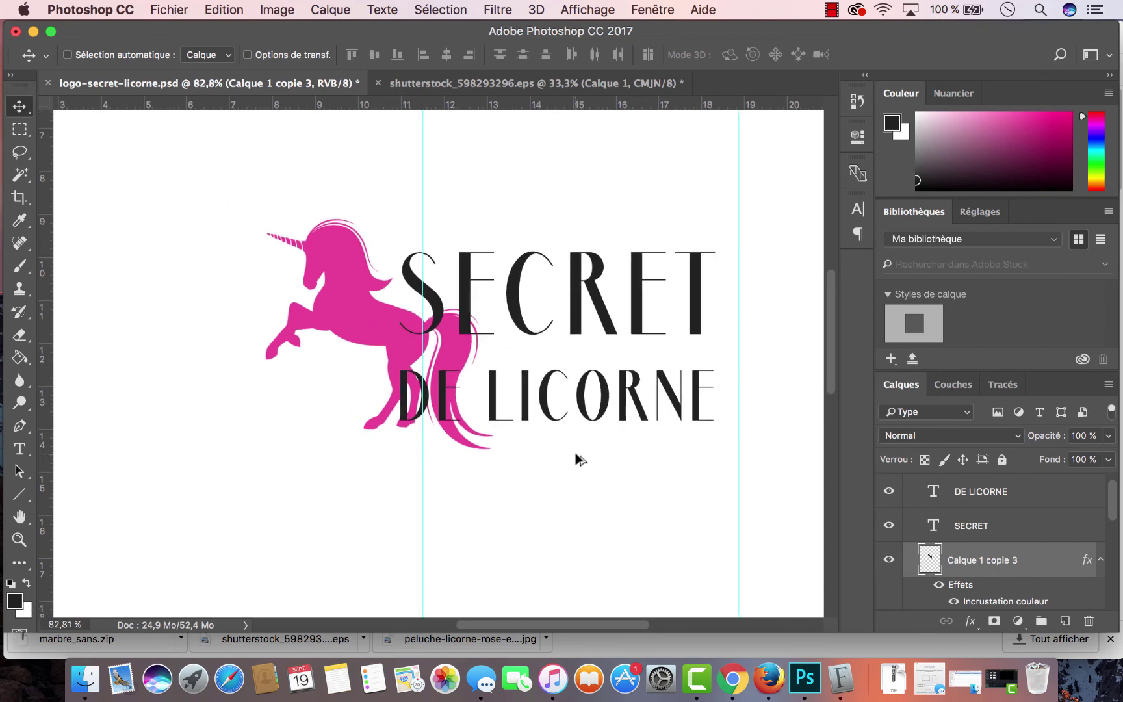
pyautogui.scroll(4, 576, 453)
pyautogui.scroll(-4, 575, 452)
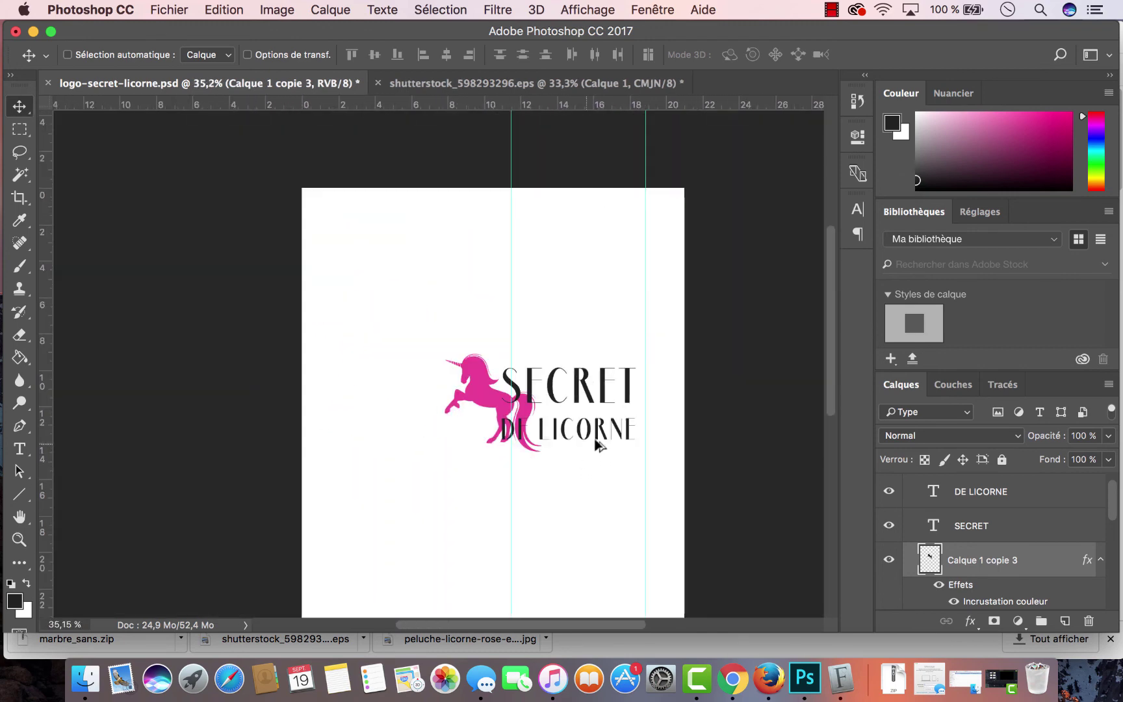
pyautogui.scroll(2, 597, 438)
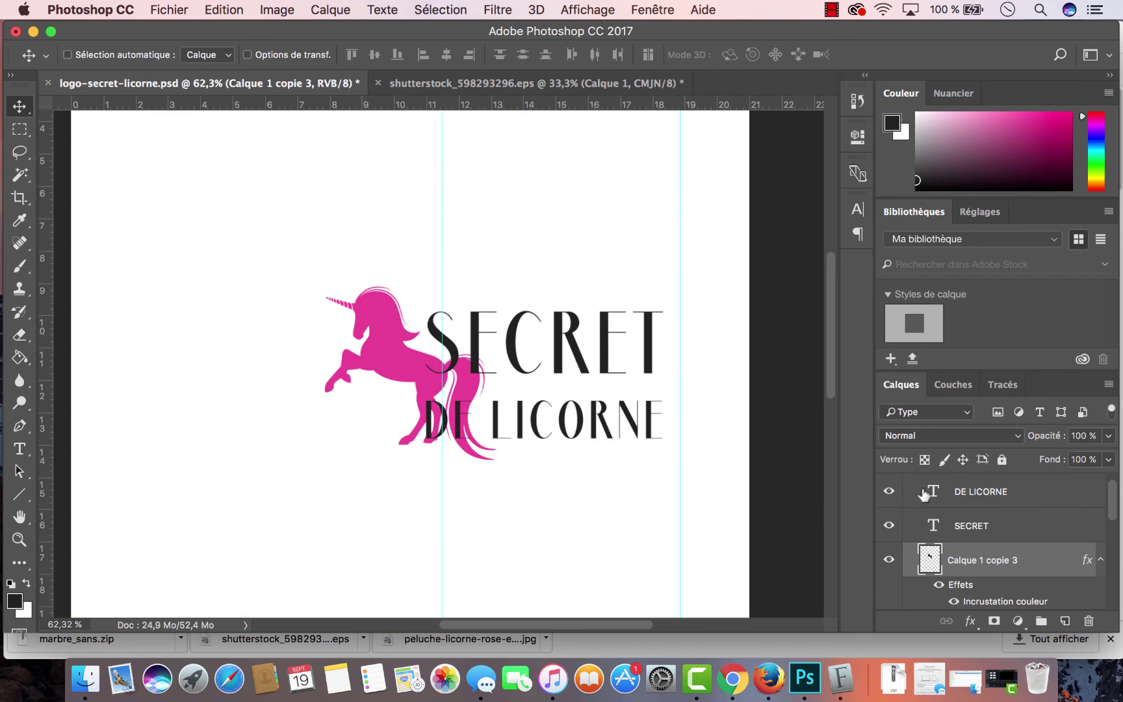
pyautogui.scroll(1, 952, 536)
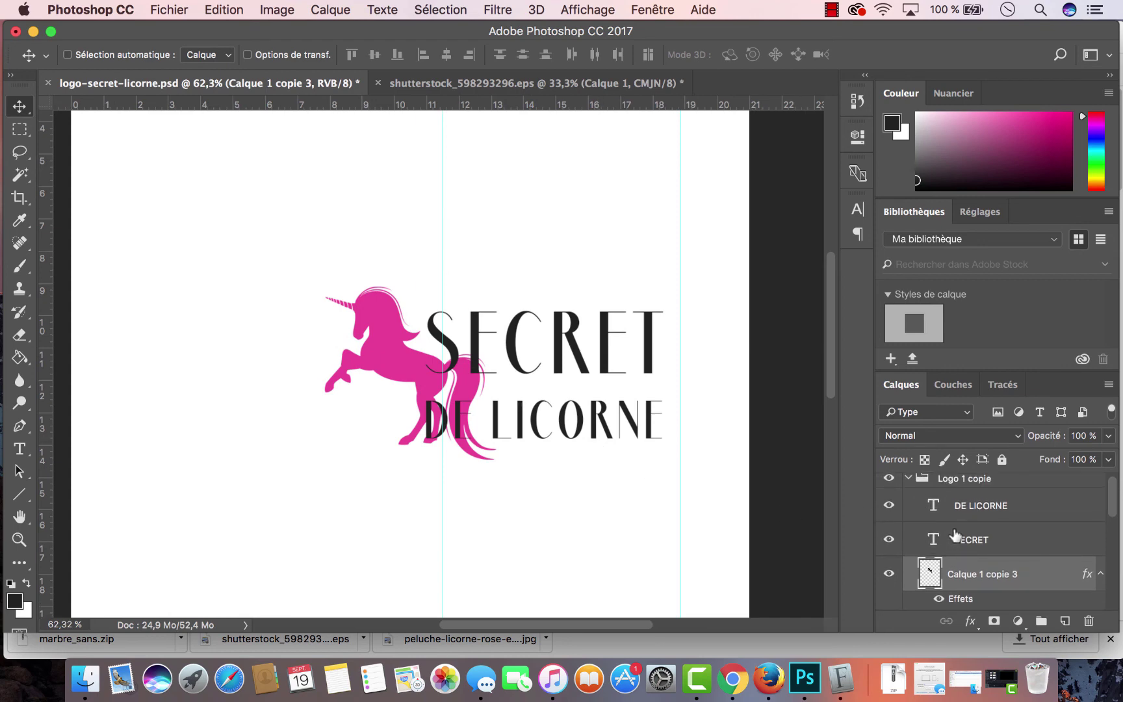
pyautogui.click(911, 481)
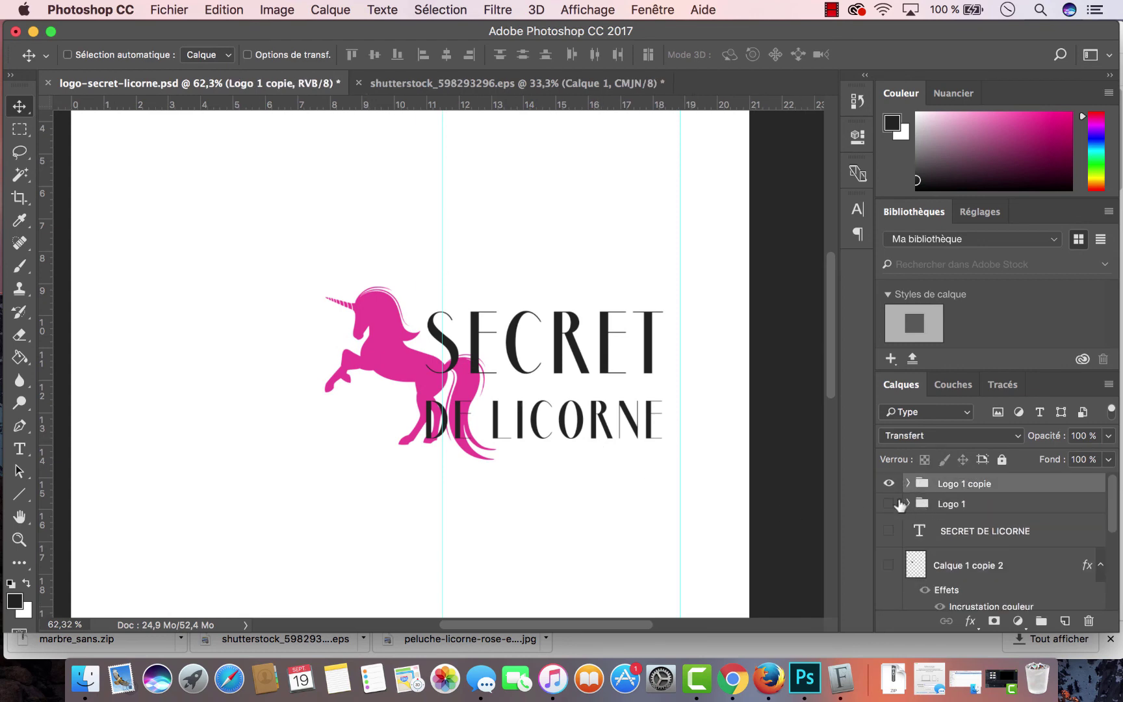
pyautogui.moveTo(543, 382); pyautogui.dragTo(327, 255)
# Show the original Logo 1 group and arrange it directly beneath the Logo 1 copie version on the page
pyautogui.click(888, 504)
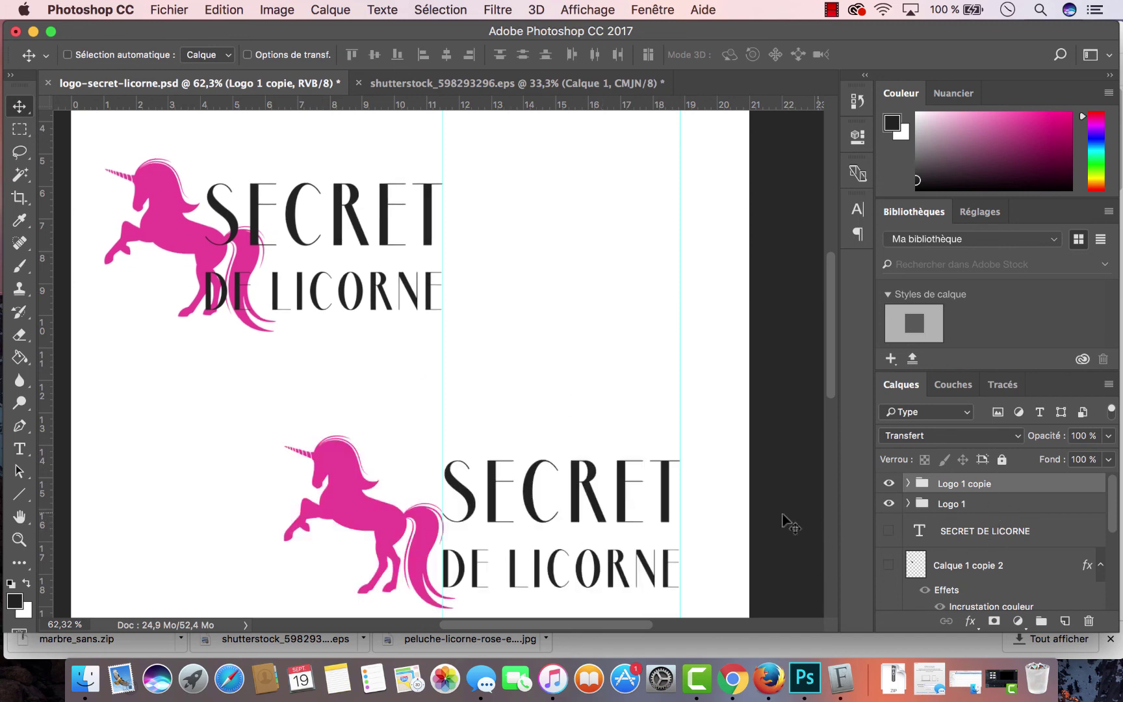
pyautogui.moveTo(571, 523); pyautogui.dragTo(399, 457)
pyautogui.click(949, 504)
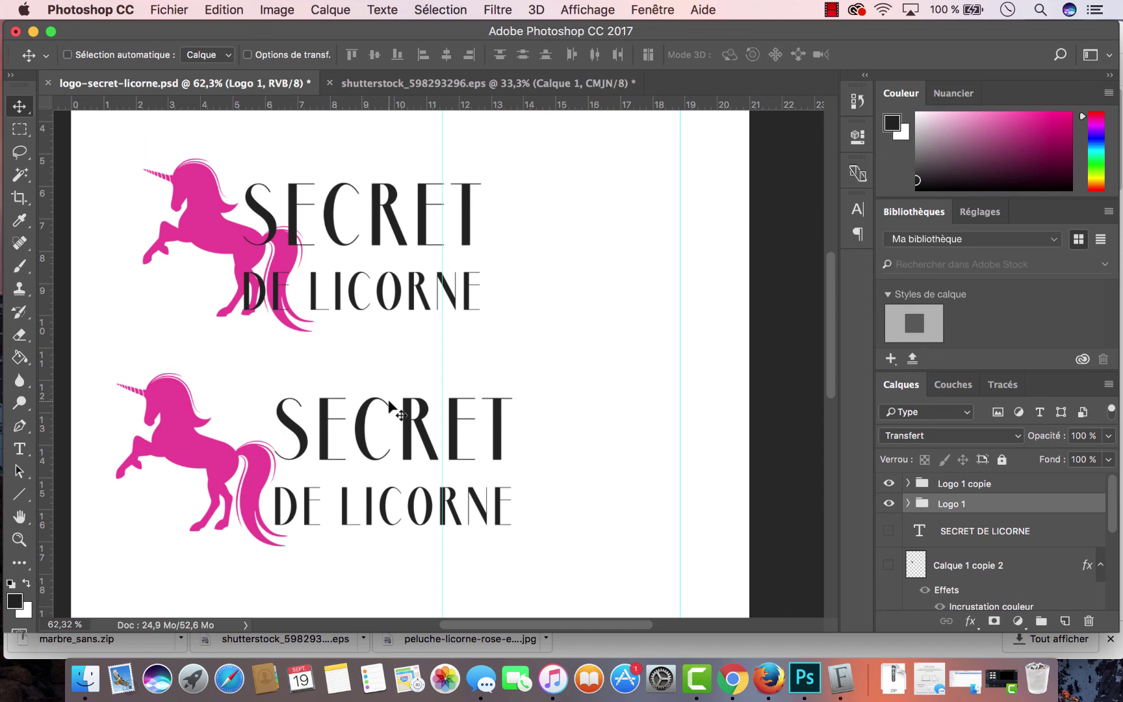
# Save logo-secret-licorne.psd with maximised compatibility
pyautogui.click(174, 9)
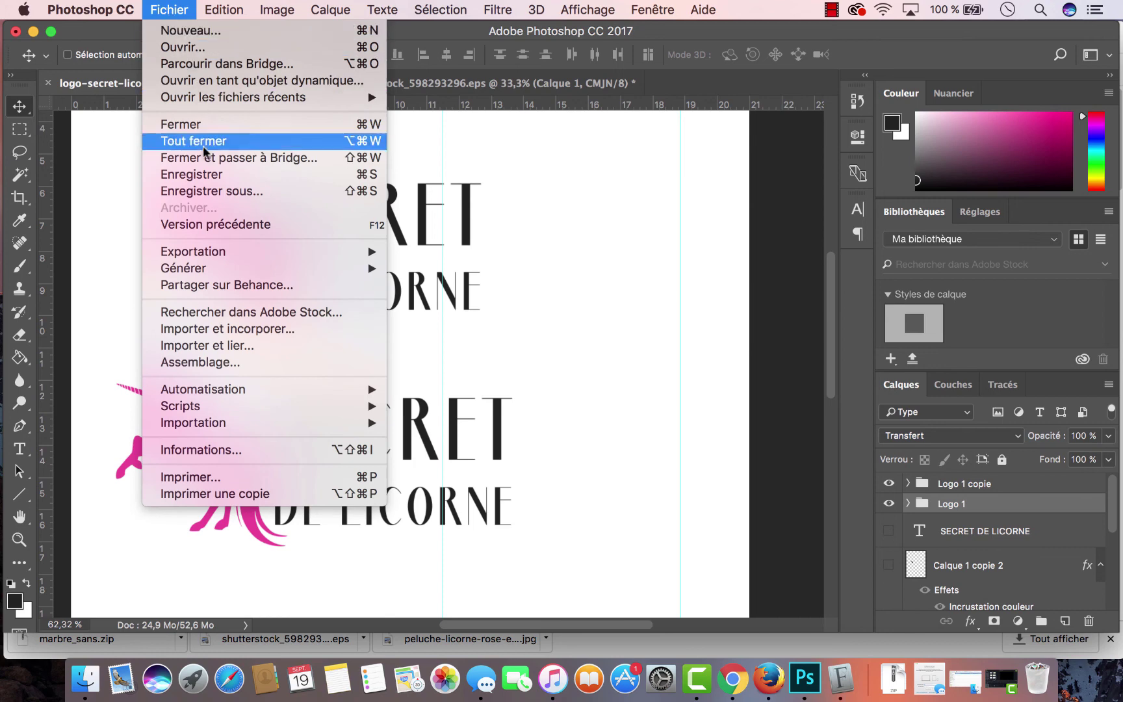
pyautogui.click(216, 180)
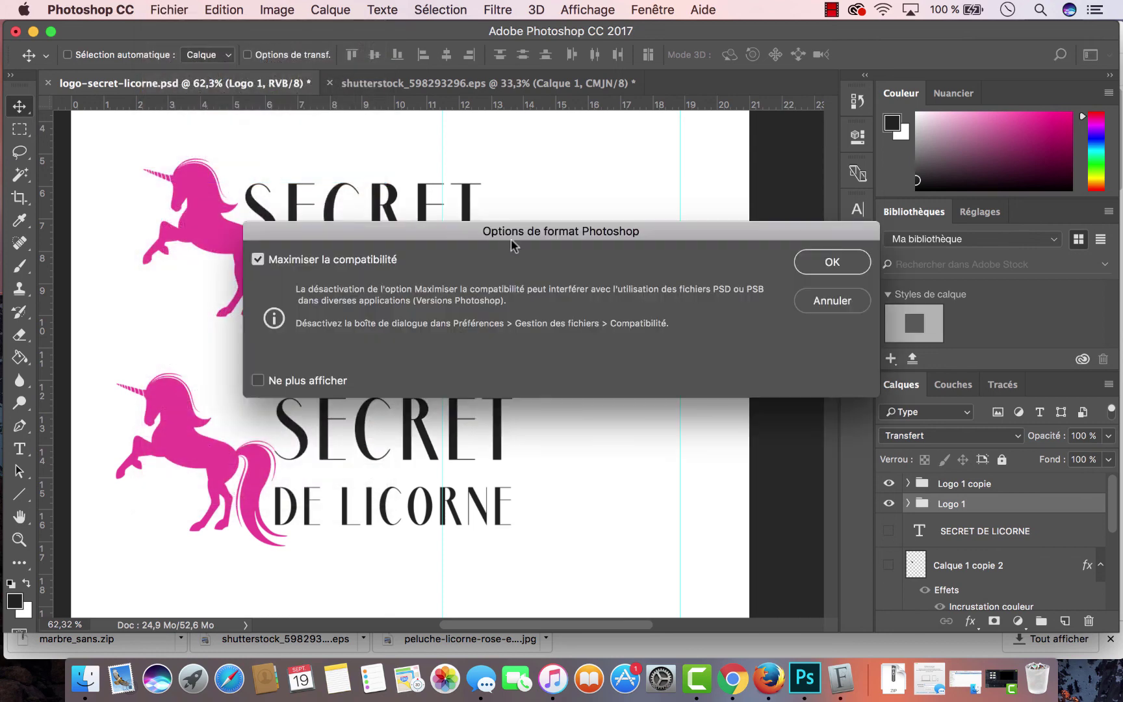
pyautogui.click(832, 262)
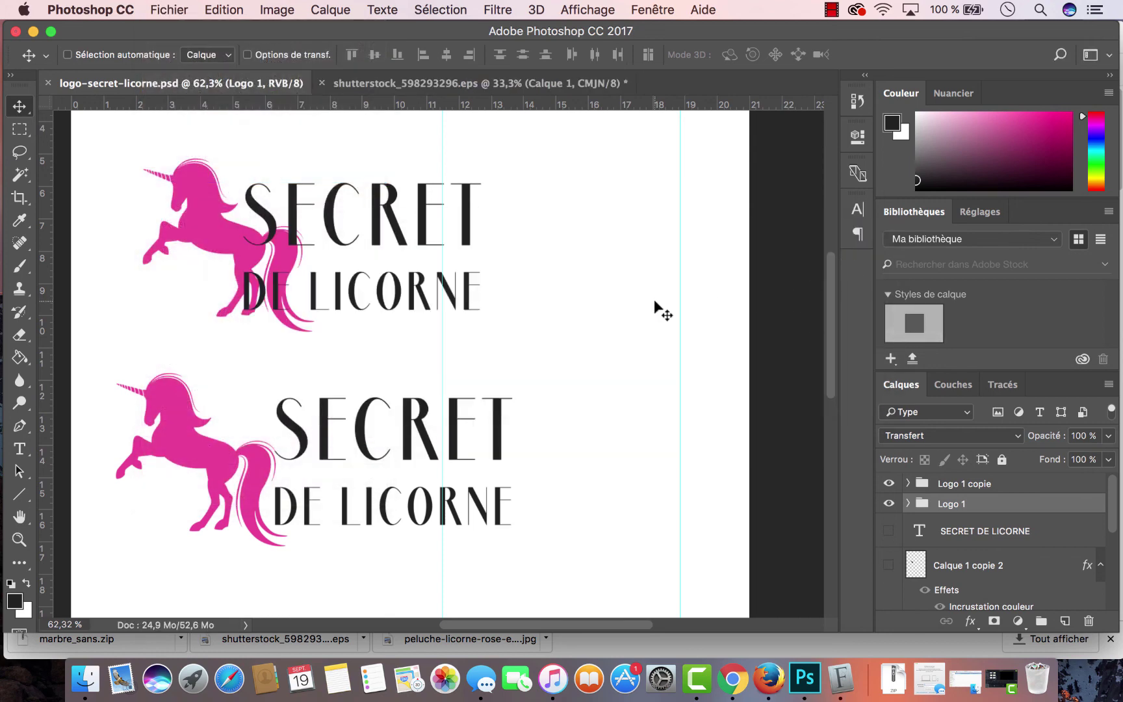